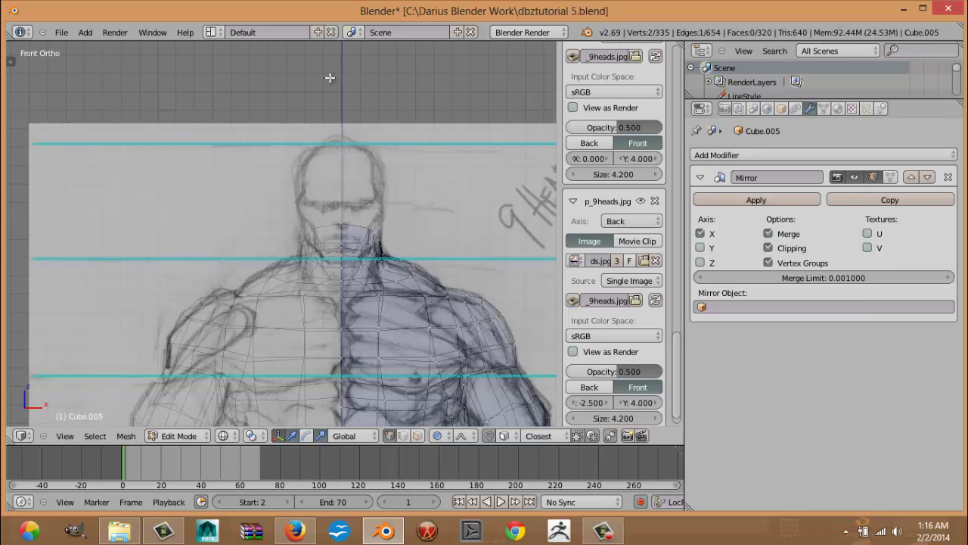
Step: Look over the body mesh from head to feet against the front reference sketch
shift+middle_drag(364, 261, 382, 97)
shift+middle_drag(378, 355, 370, 100)
scroll(363, 501, down, 5)
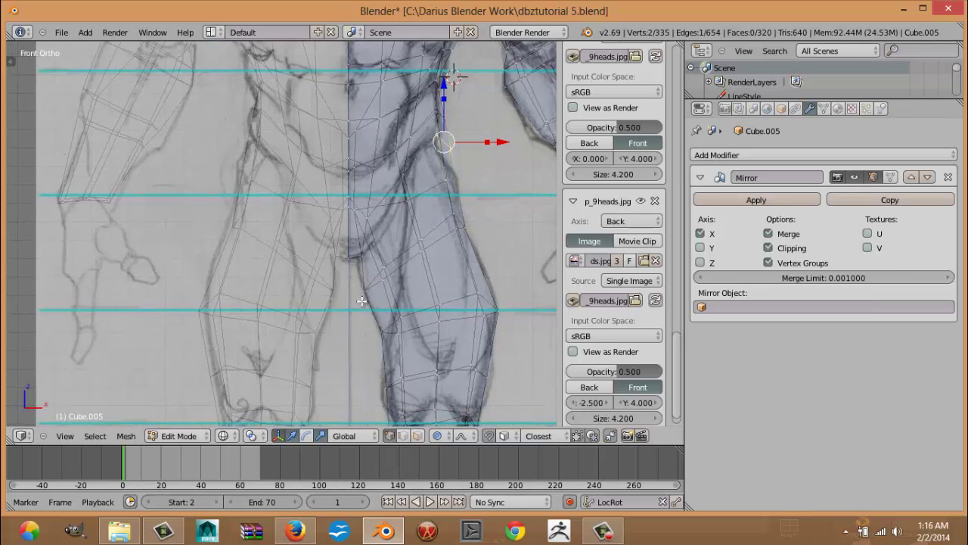
scroll(365, 309, down, 5)
scroll(365, 309, down, 1)
shift+middle_drag(388, 310, 555, 262)
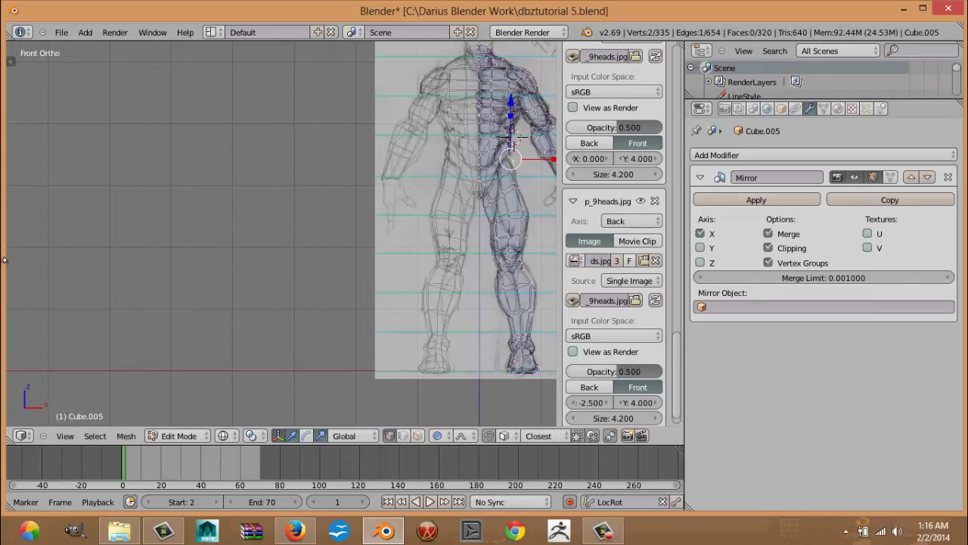
middle_drag(460, 334, 433, 340)
key(KP_1)
Step: Place the 3D cursor in the empty space beside the sketched hand and add a cube there in the front view
shift+middle_drag(467, 137, 305, 165)
scroll(315, 186, up, 5)
shift+middle_drag(412, 193, 60, 199)
scroll(254, 183, up, 2)
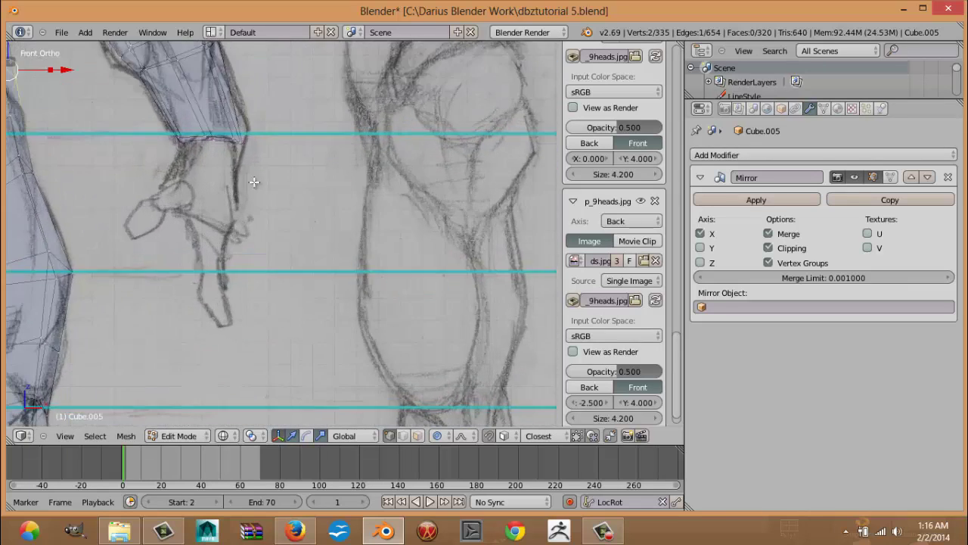
shift+middle_drag(283, 193, 311, 194)
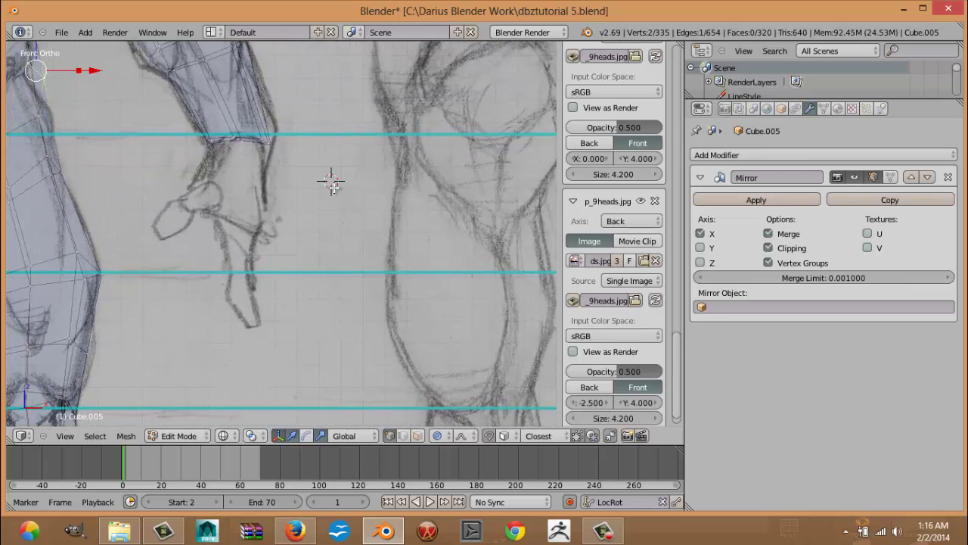
key(shift+a)
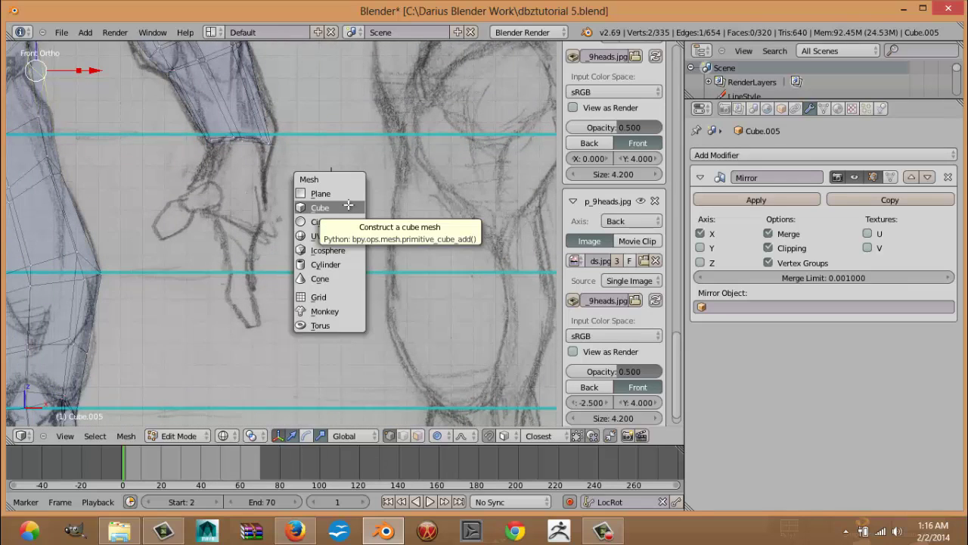
click(348, 205)
Step: Turn off proportional editing and scale the new cube down until it fits between the hand and the neighbouring leg sketch
key(s)
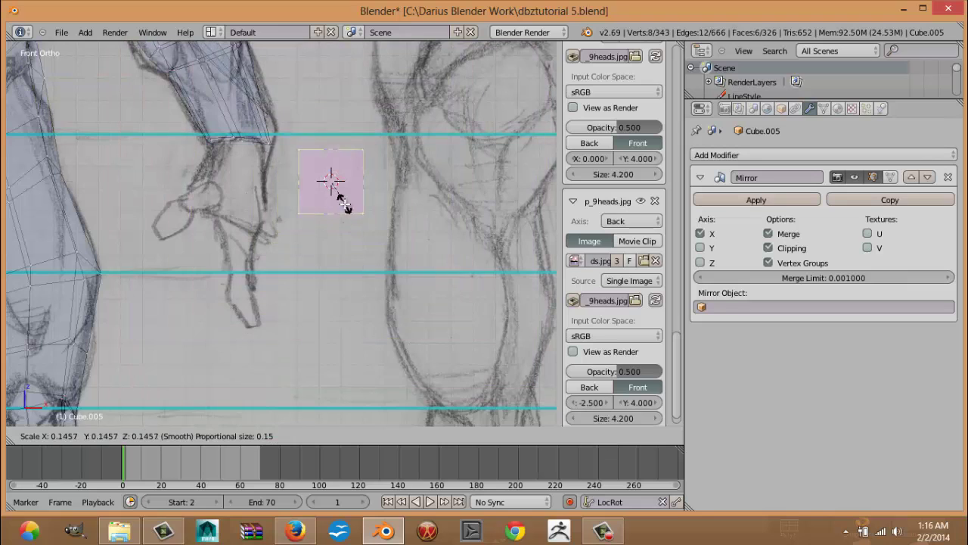
right_click(345, 207)
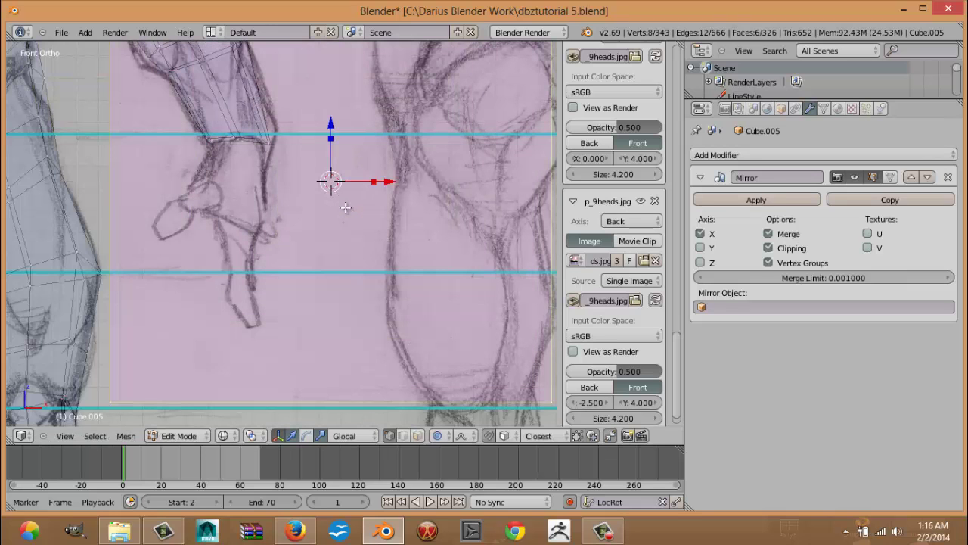
key(o)
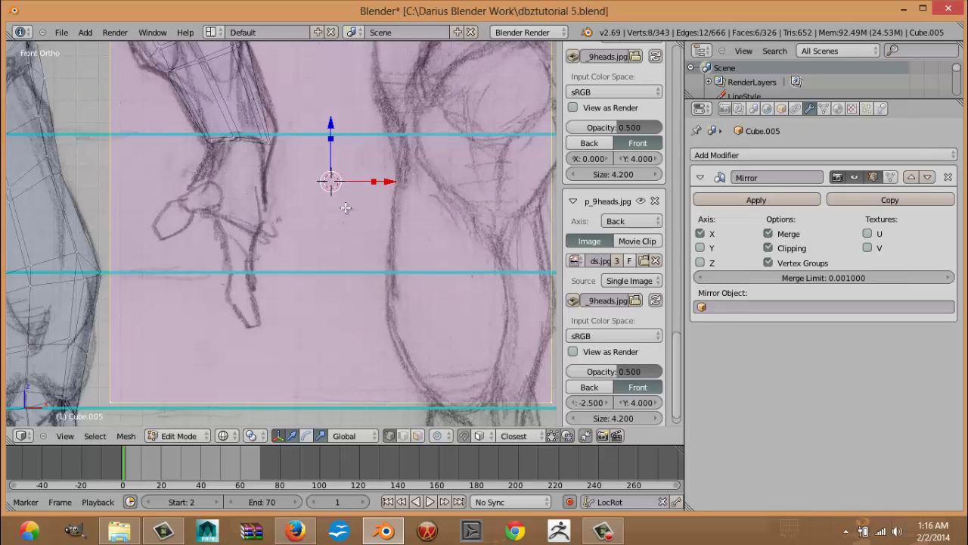
key(s)
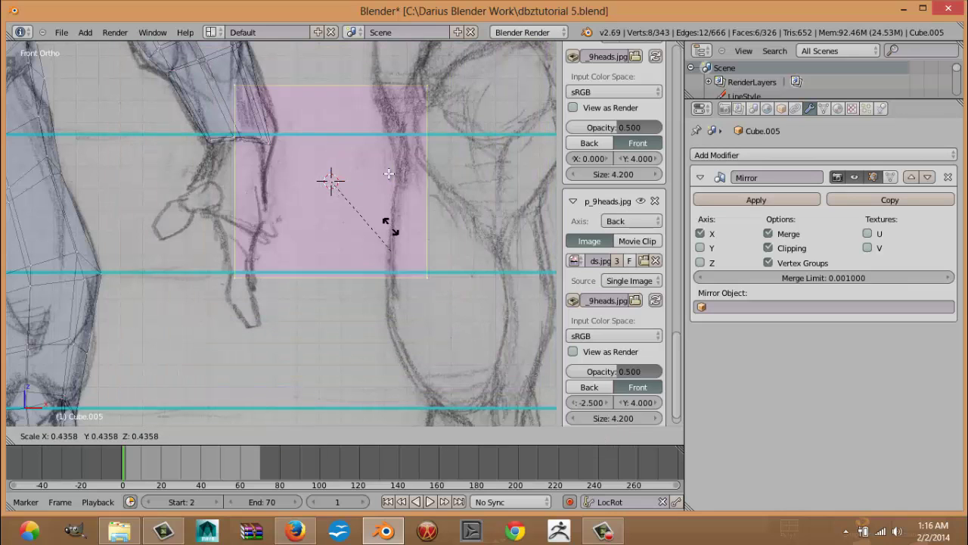
click(361, 208)
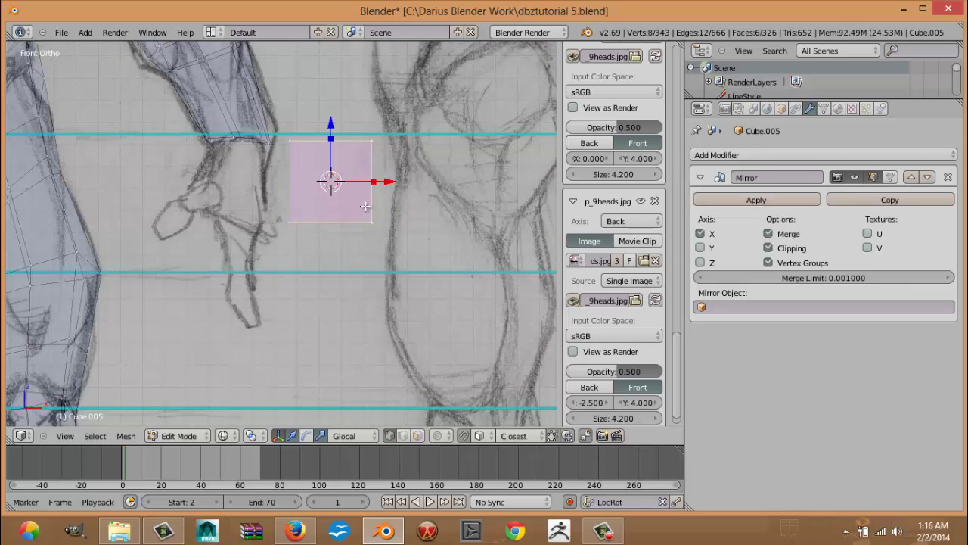
Step: Lower the cube slightly beside the hand and scale it down a little more
drag(330, 127, 331, 145)
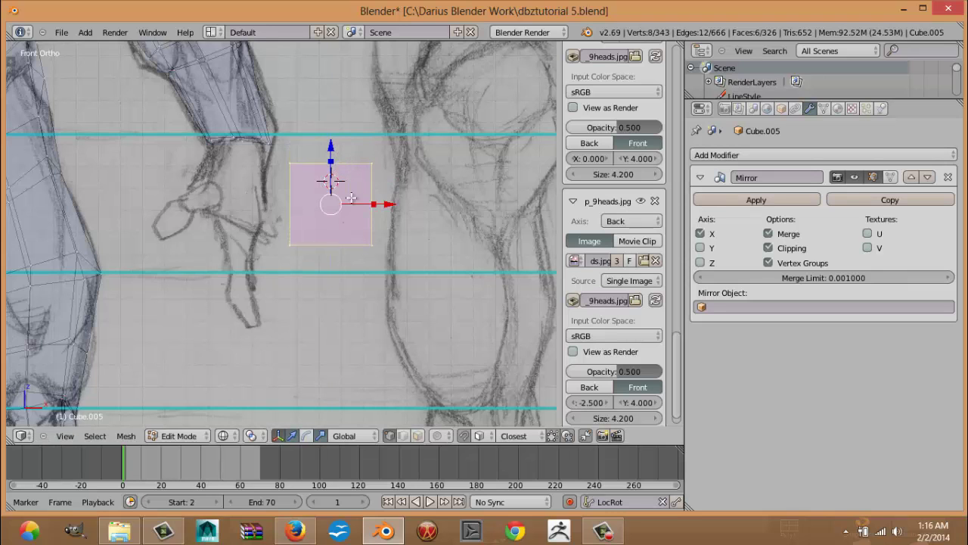
key(s)
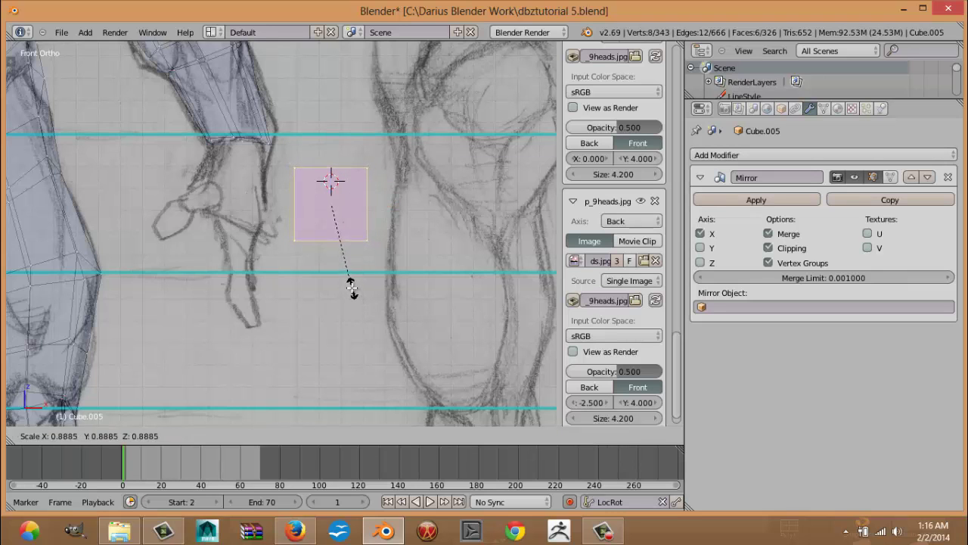
click(348, 278)
scroll(348, 268, up, 3)
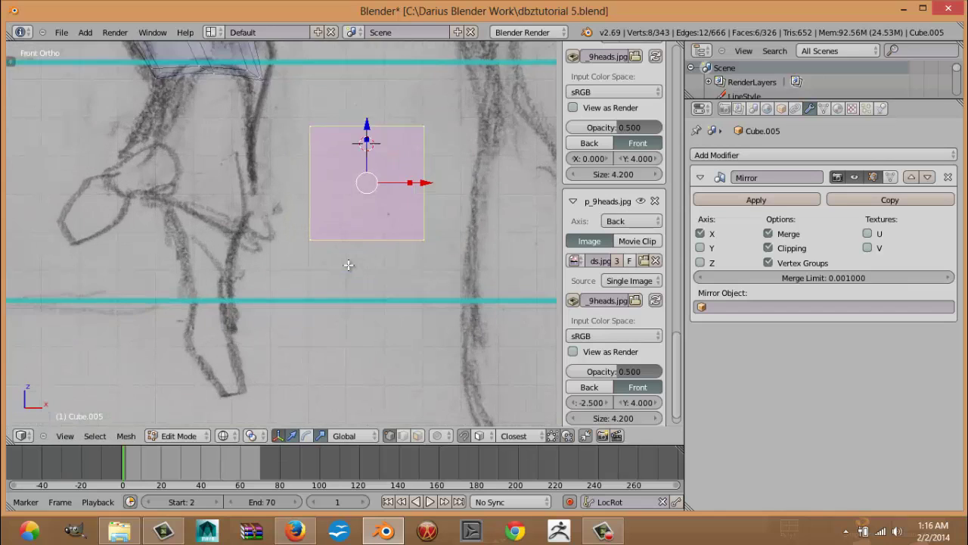
scroll(348, 265, up, 1)
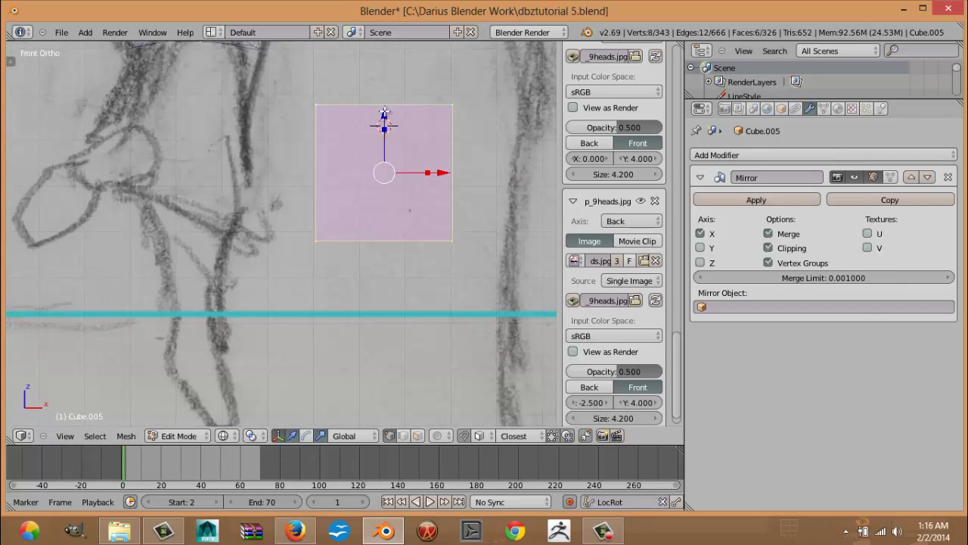
Step: Nudge the cube slightly up and along X to line its edges up with the background grid
key(g)
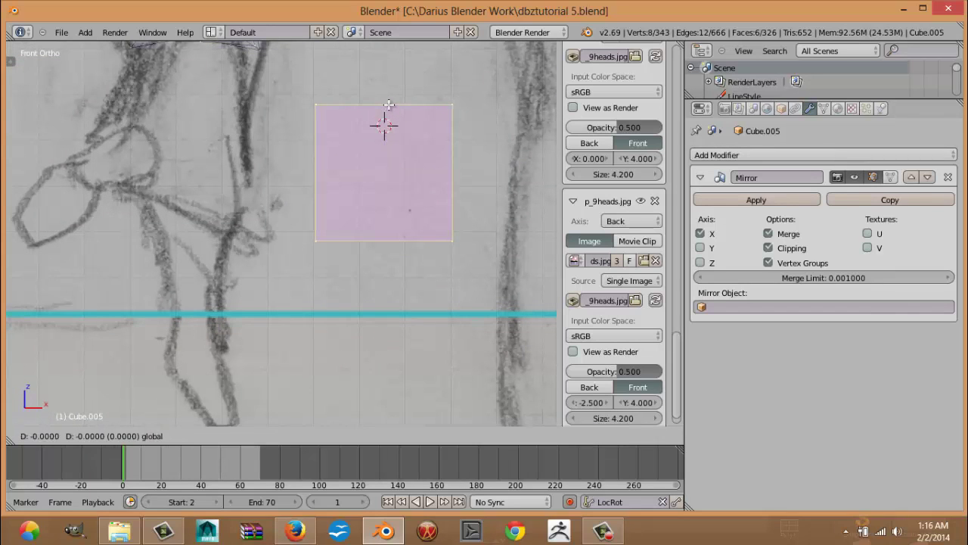
click(389, 104)
shift+click(384, 110)
key(g)
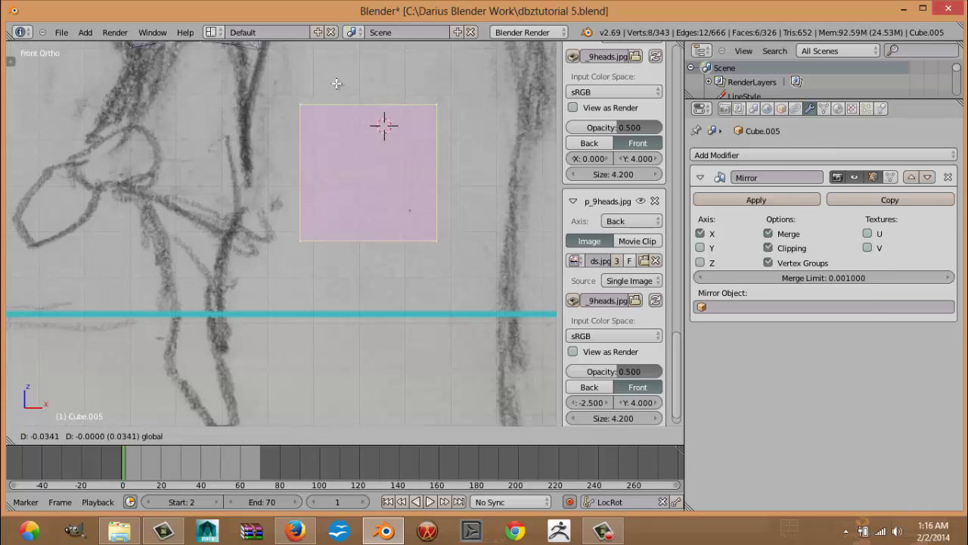
click(385, 93)
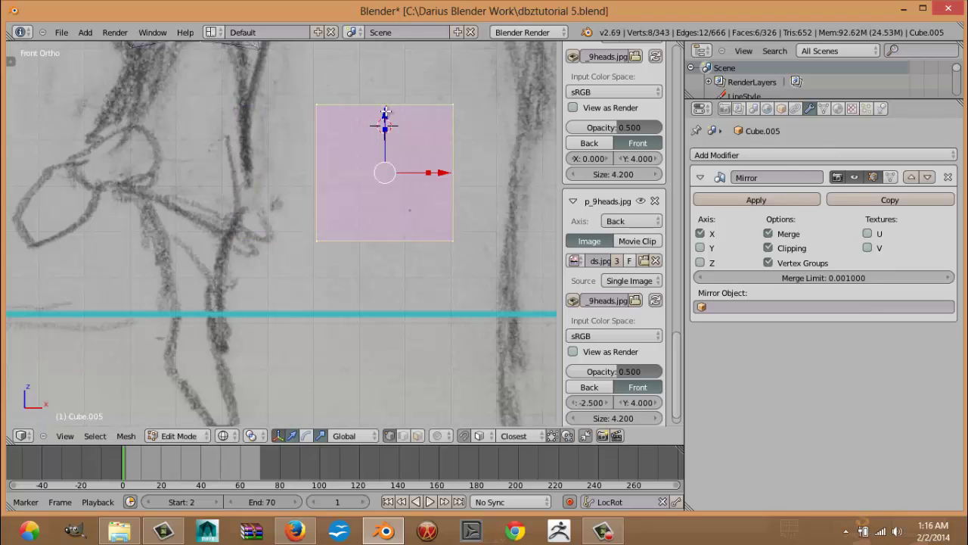
drag(385, 111, 386, 102)
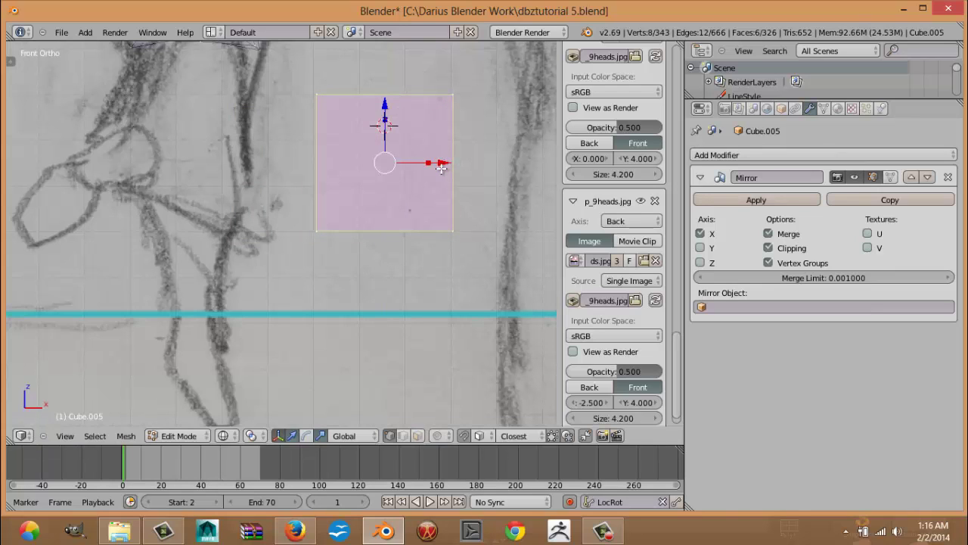
drag(444, 162, 443, 162)
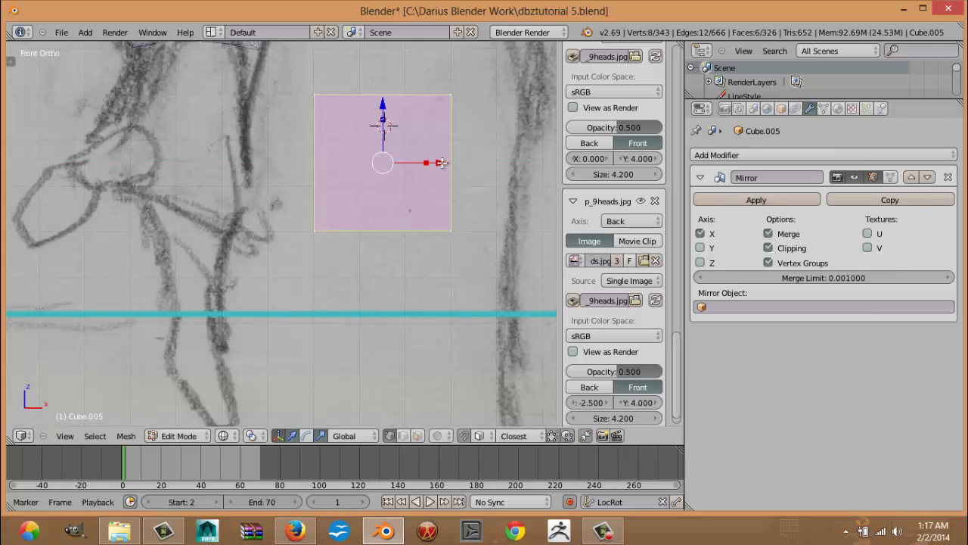
Step: Deselect the cube, switch to solid shading and select the vertical front edge on its side facing away from the hand
shift+middle_drag(388, 252, 245, 283)
shift+middle_drag(342, 268, 290, 285)
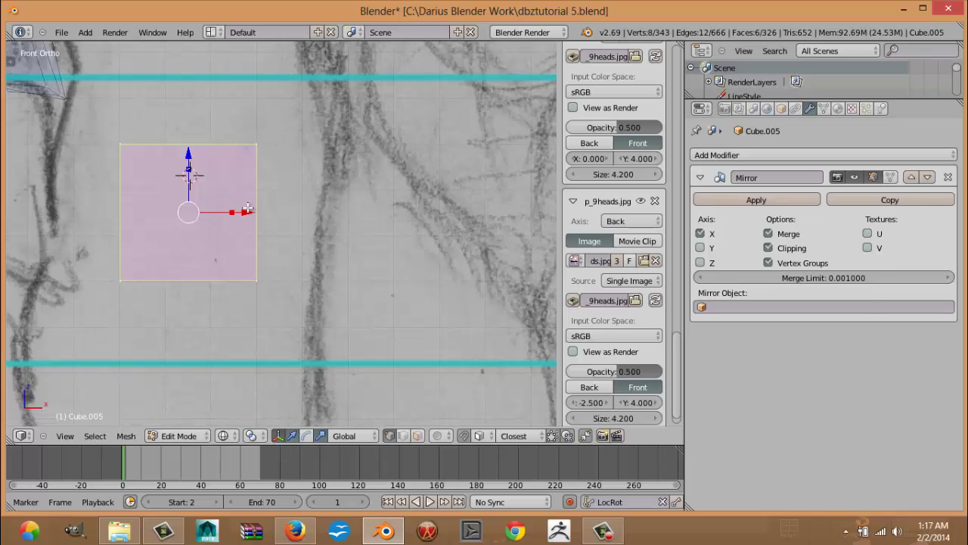
key(a)
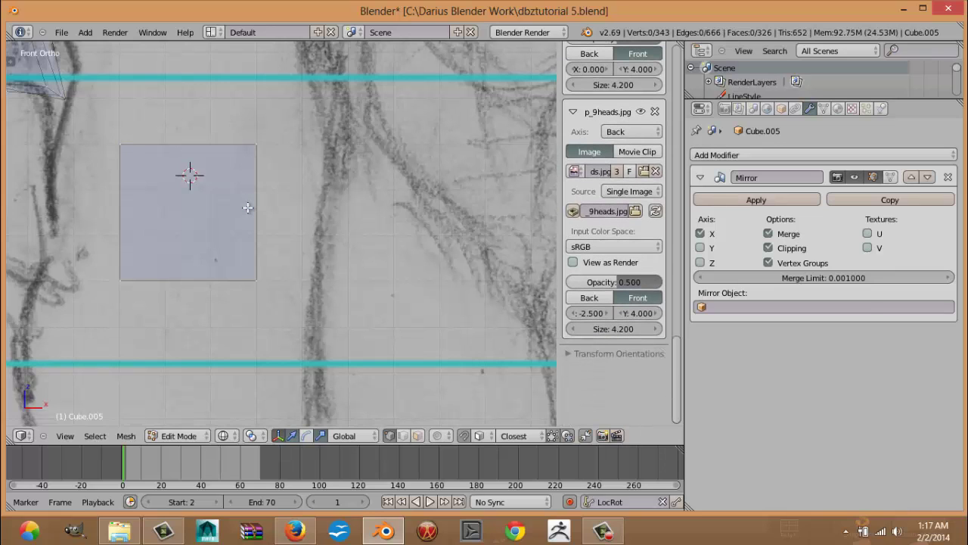
key(z)
key(b)
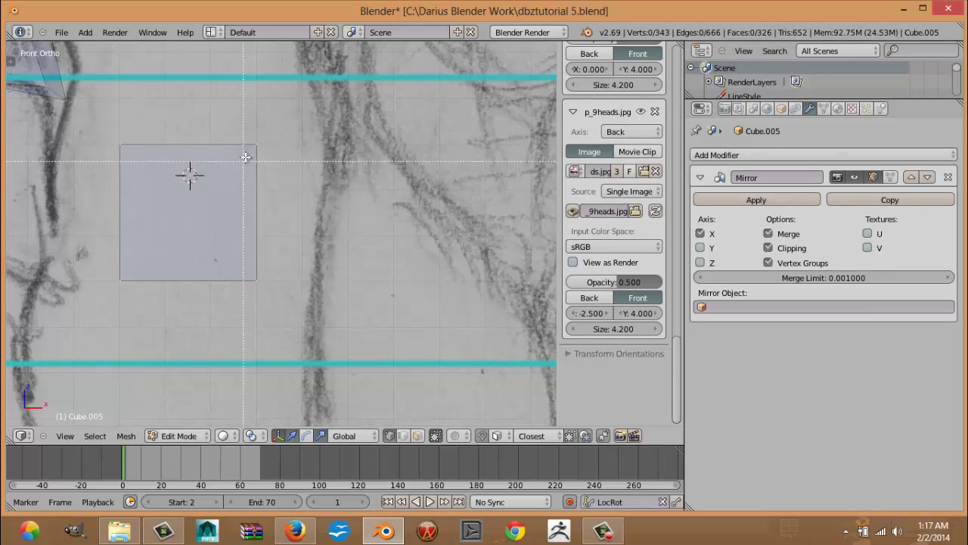
drag(245, 116, 318, 300)
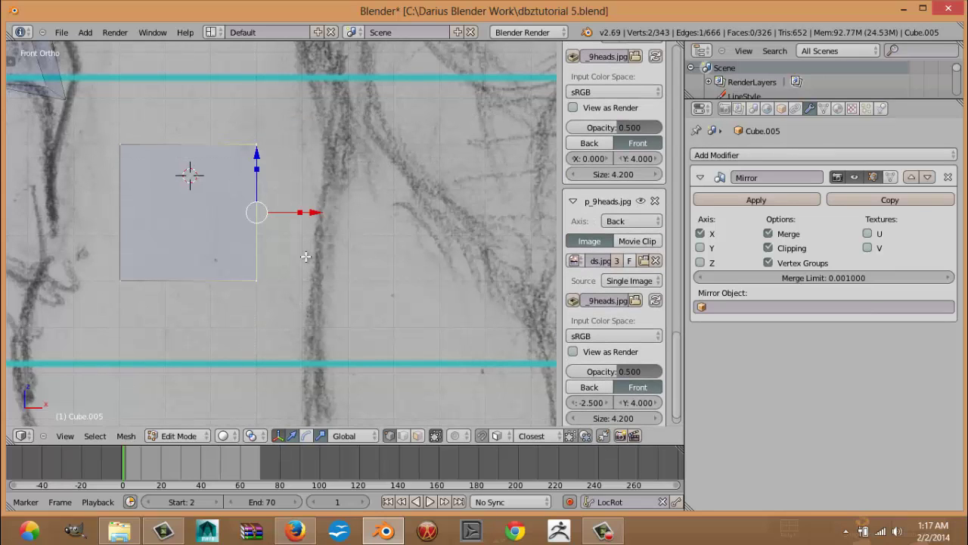
Step: Try to lengthen the block by extruding the selected edge twice along X, by about 0.30 and 0.29
key(e)
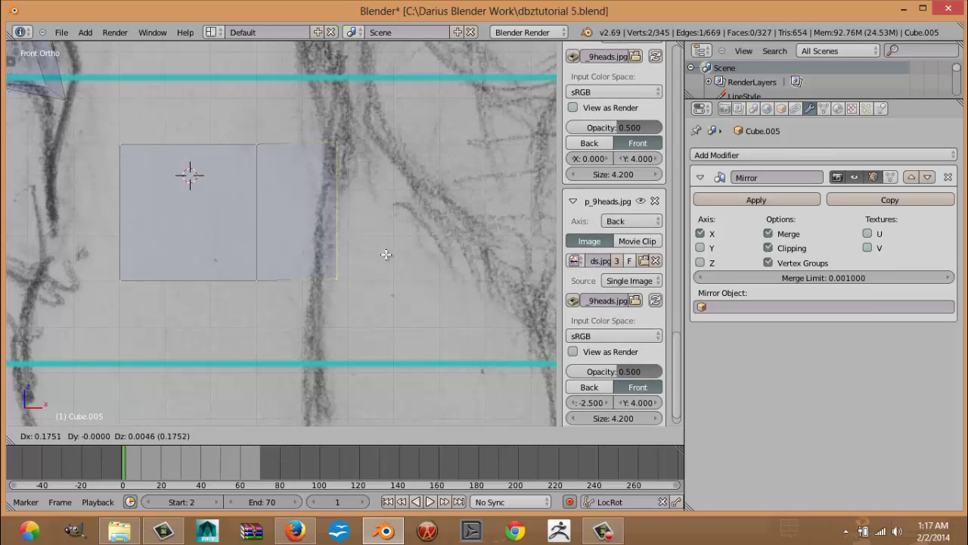
key(x)
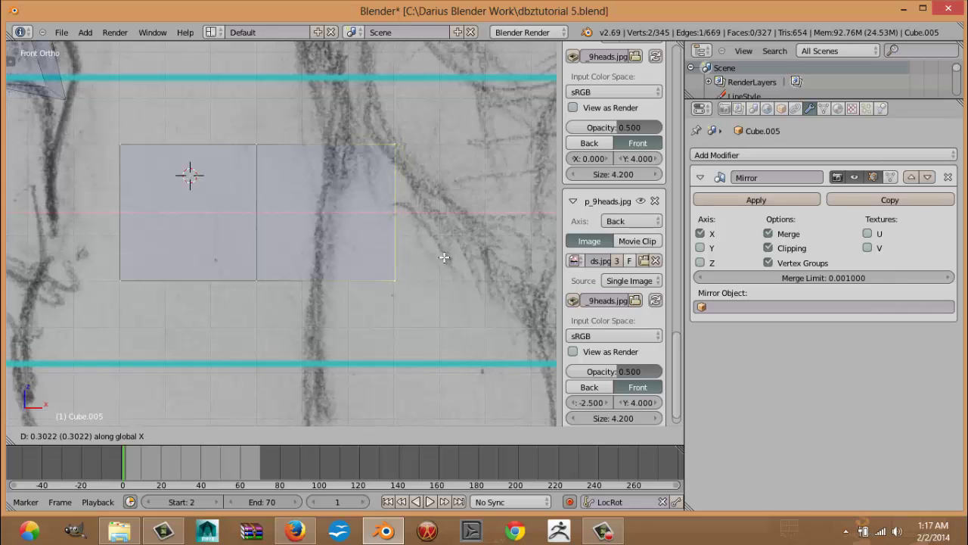
click(444, 257)
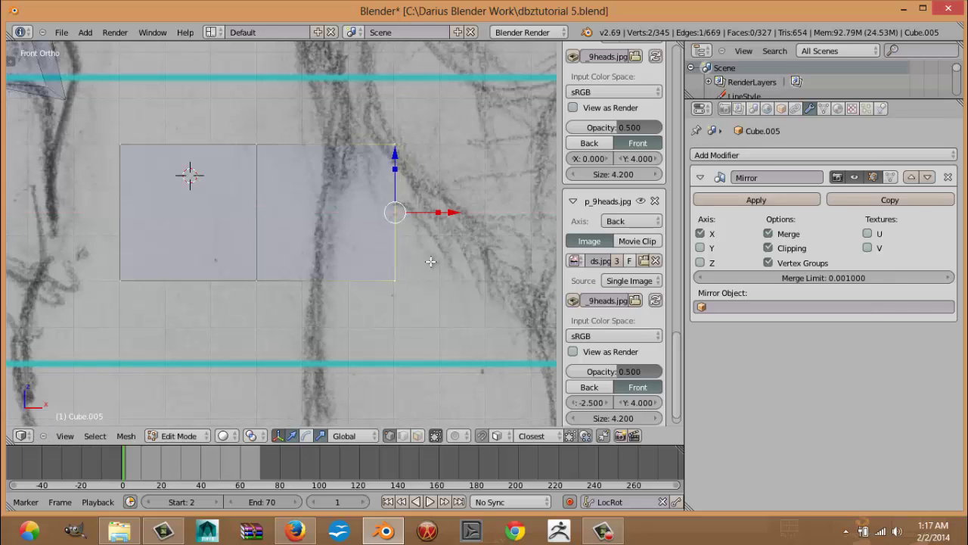
shift+middle_drag(430, 239, 259, 272)
key(e)
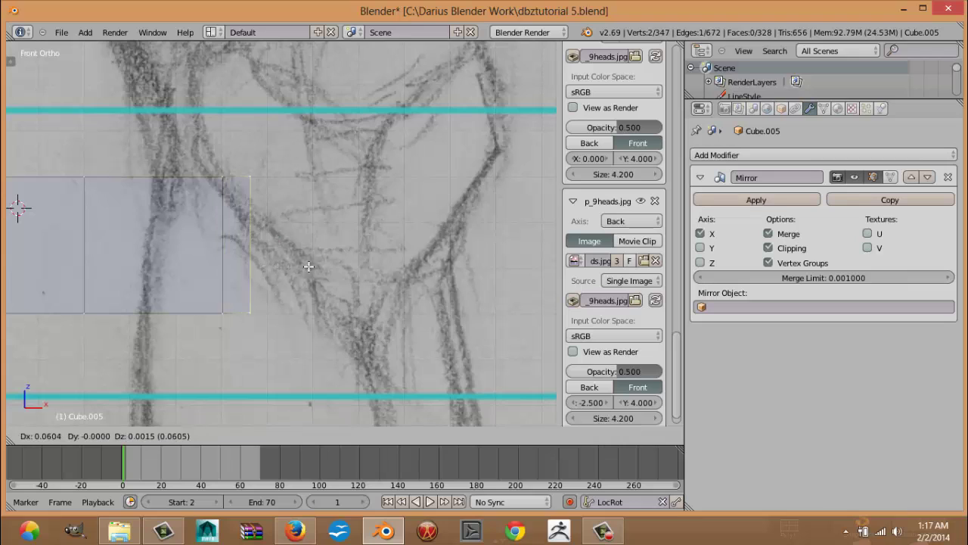
key(x)
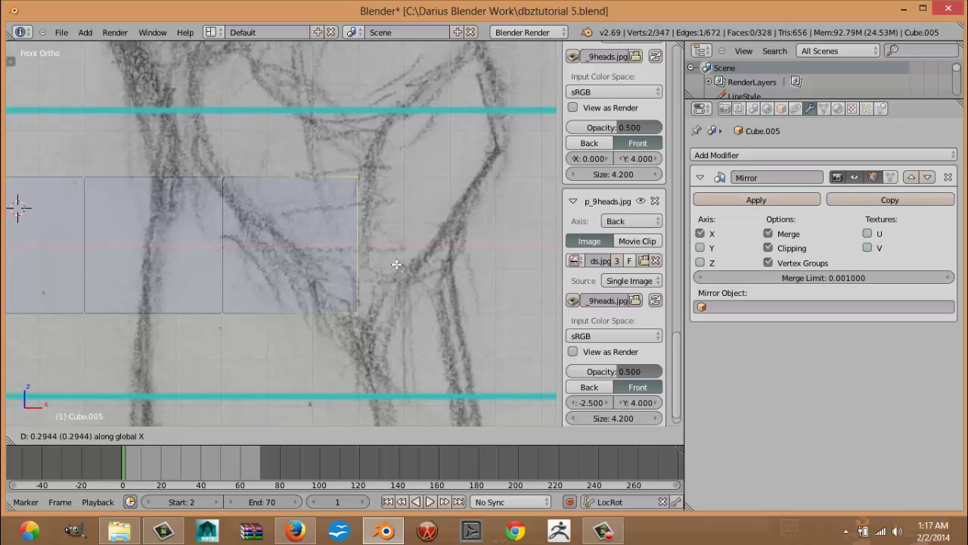
click(396, 264)
Step: Check the extrusions from an angled view and undo both of them
scroll(318, 243, down, 6)
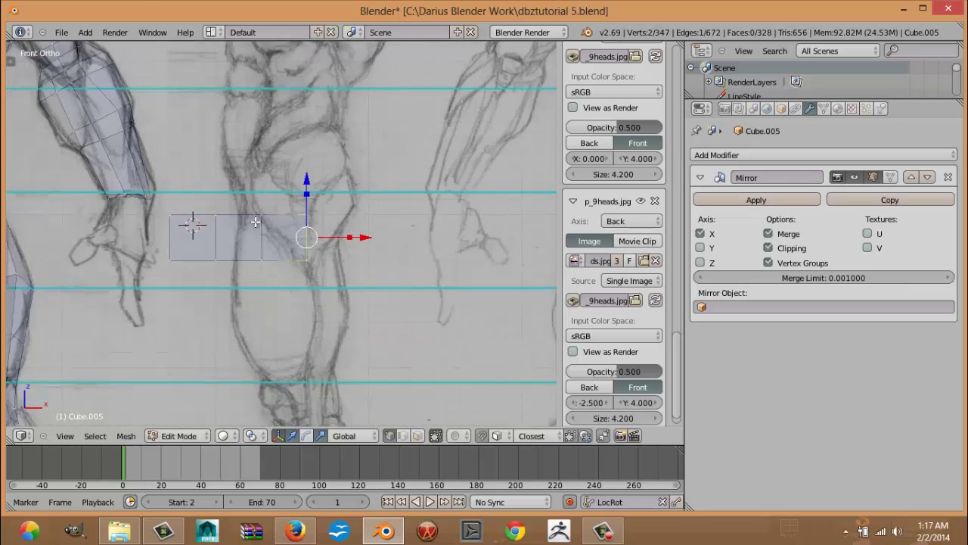
middle_drag(204, 216, 192, 145)
middle_drag(382, 233, 321, 207)
key(ctrl+z)
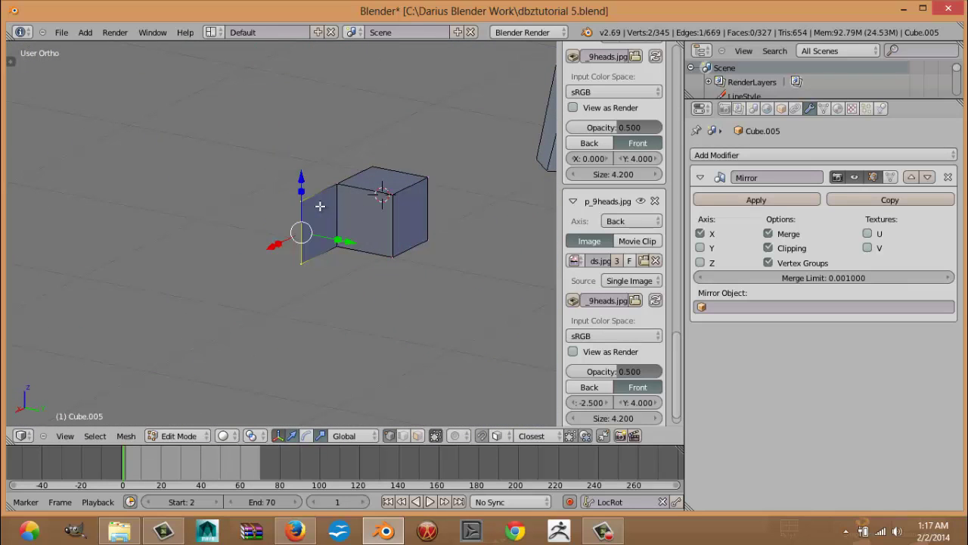
key(ctrl+z)
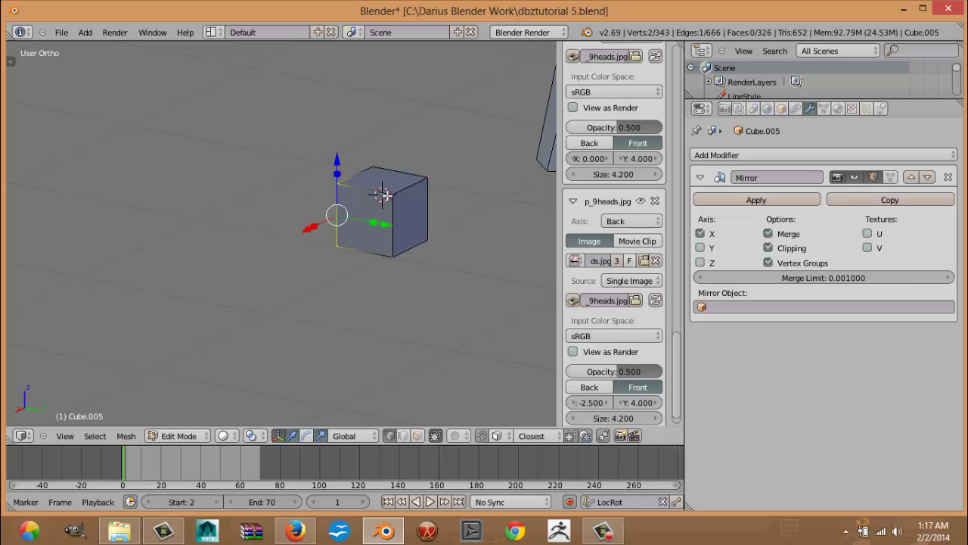
Step: Select the cube's outer face on the side away from the hand and extrude it twice along X, about 0.30 each time
shift+right_click(389, 224)
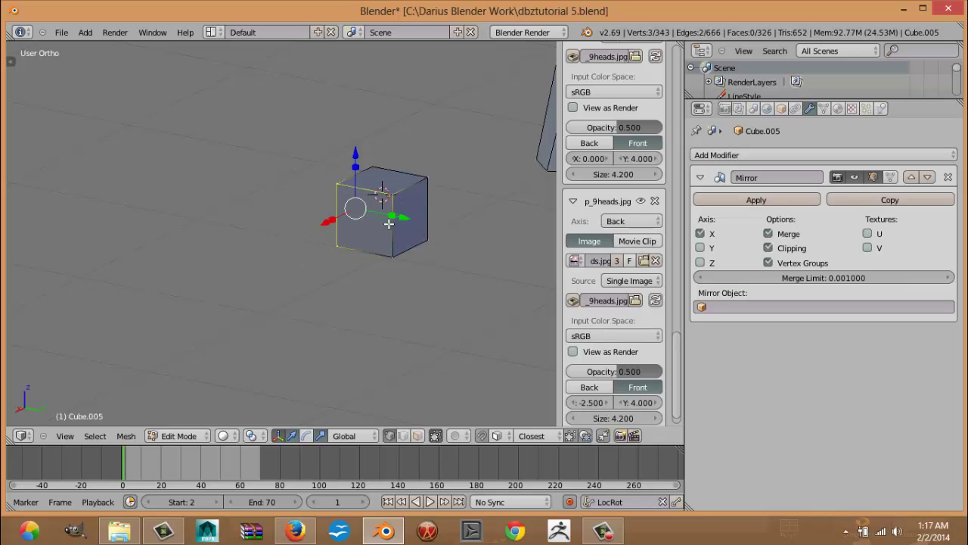
shift+right_click(370, 223)
key(KP_1)
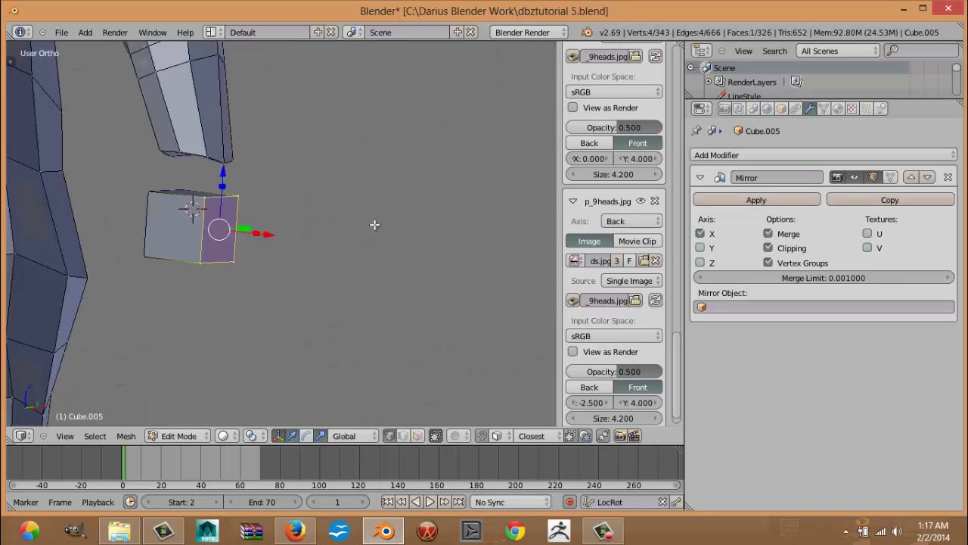
key(e)
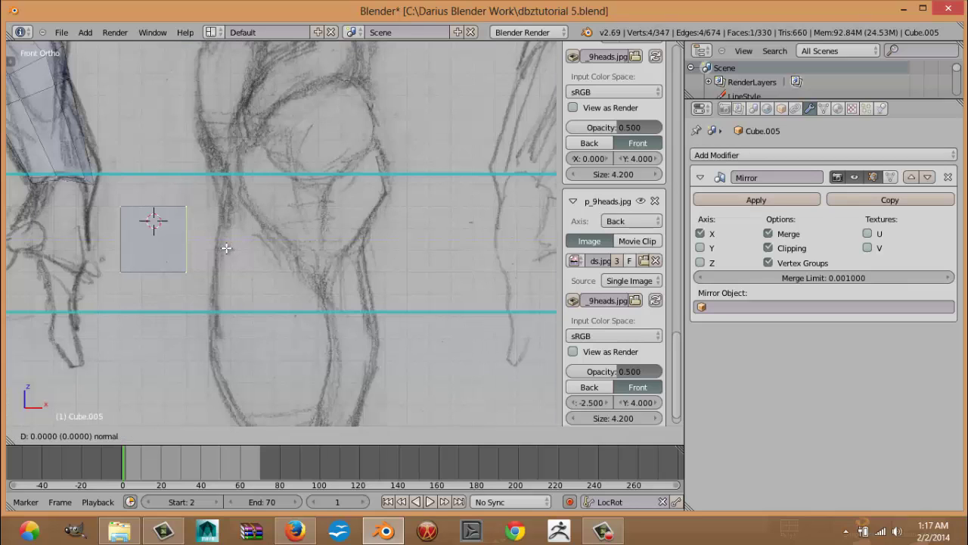
key(x)
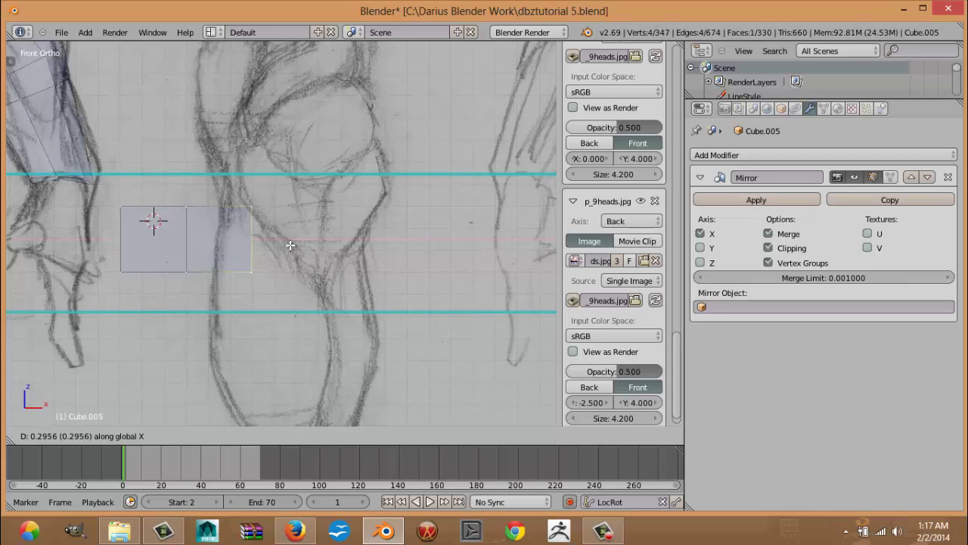
click(291, 247)
key(e)
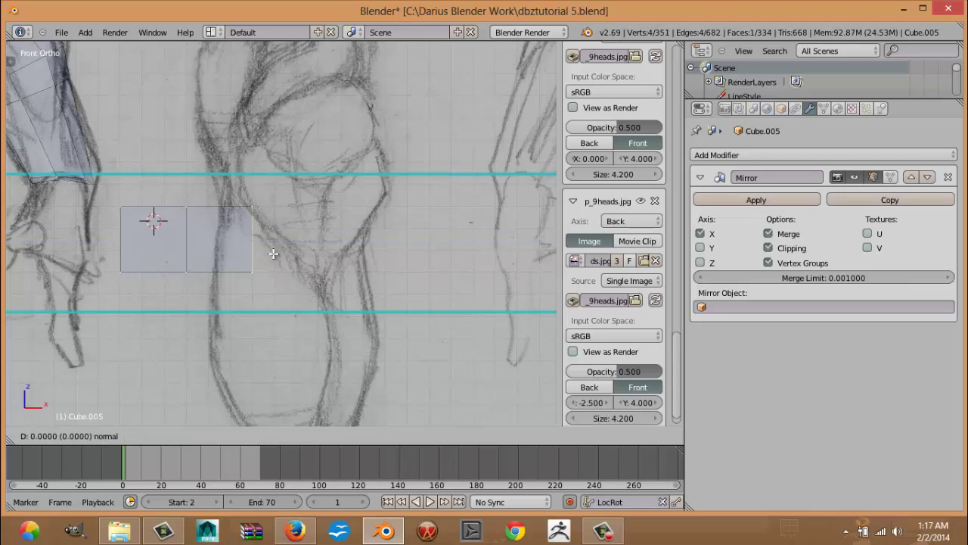
key(x)
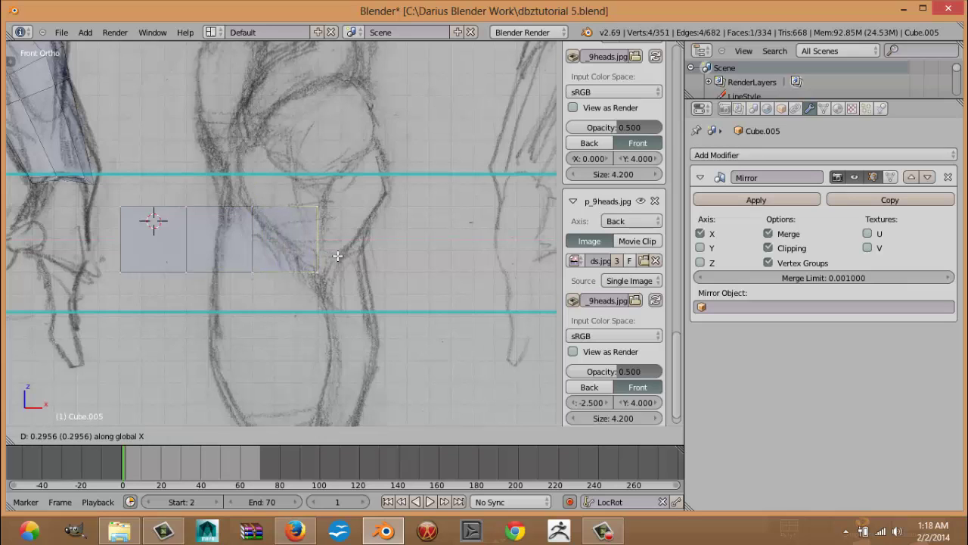
click(337, 255)
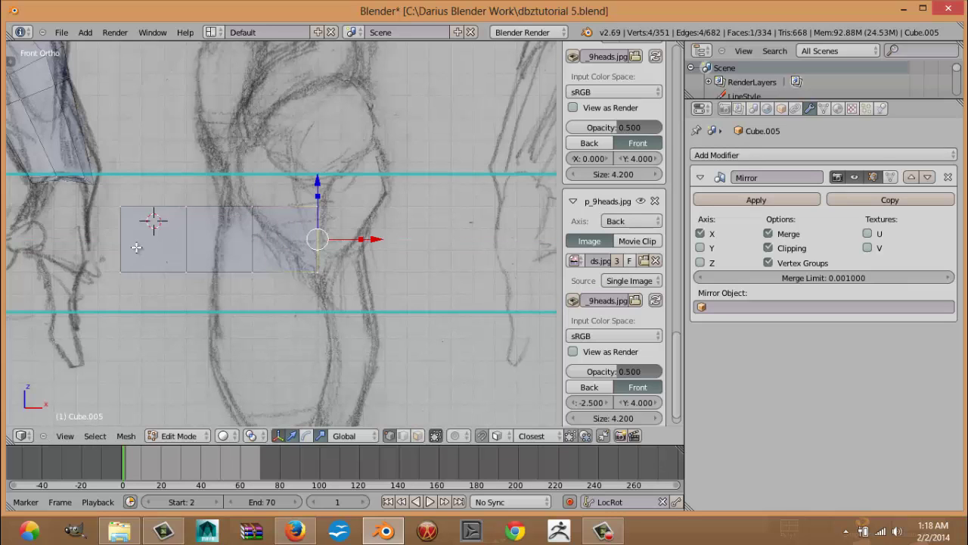
Step: Delete the end face of the three-segment block on the side nearest the hand, leaving that end open
shift+middle_drag(156, 250, 272, 242)
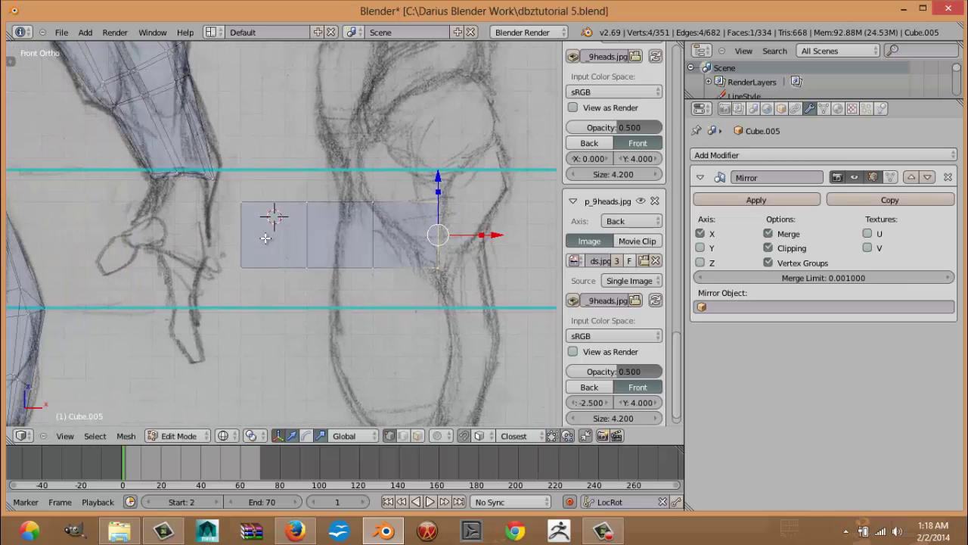
key(a)
key(z)
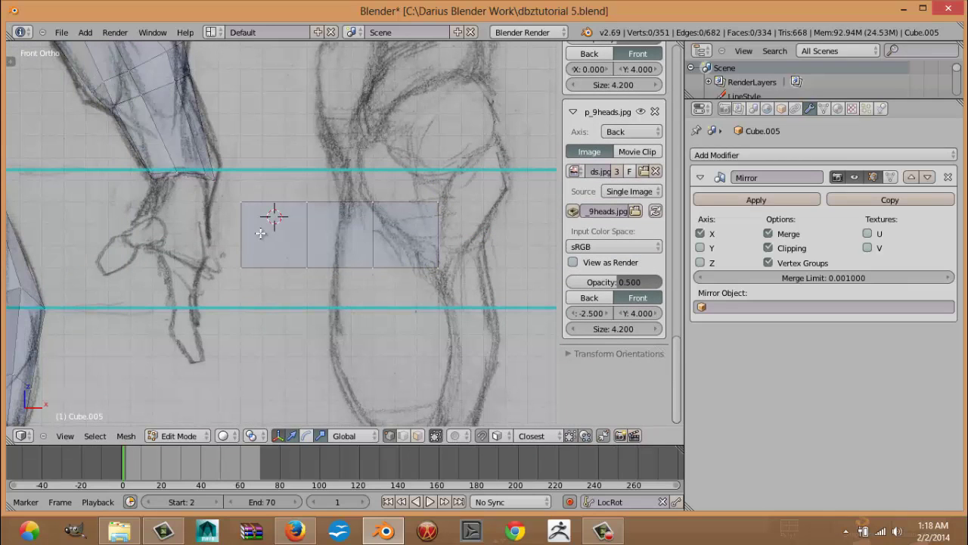
key(b)
key(Escape)
key(z)
key(b)
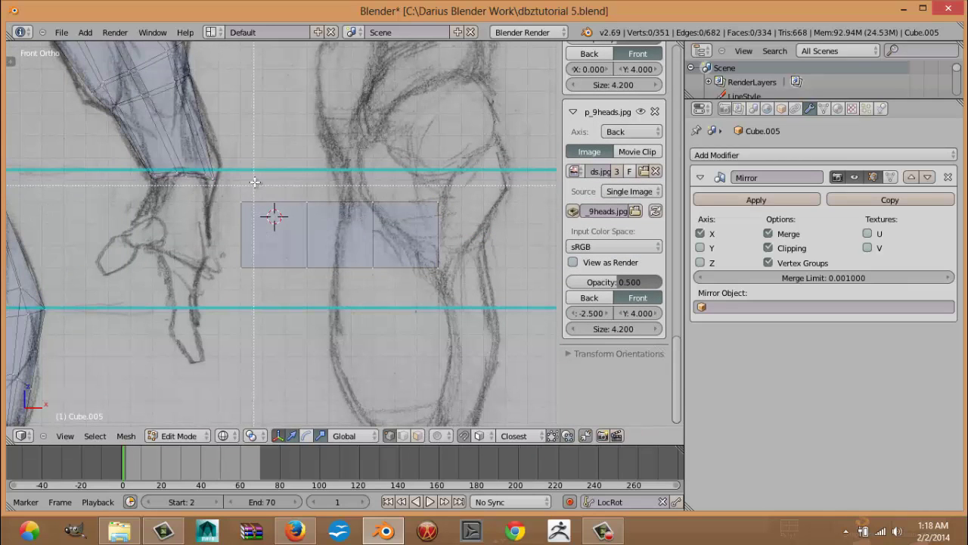
drag(260, 180, 226, 370)
key(x)
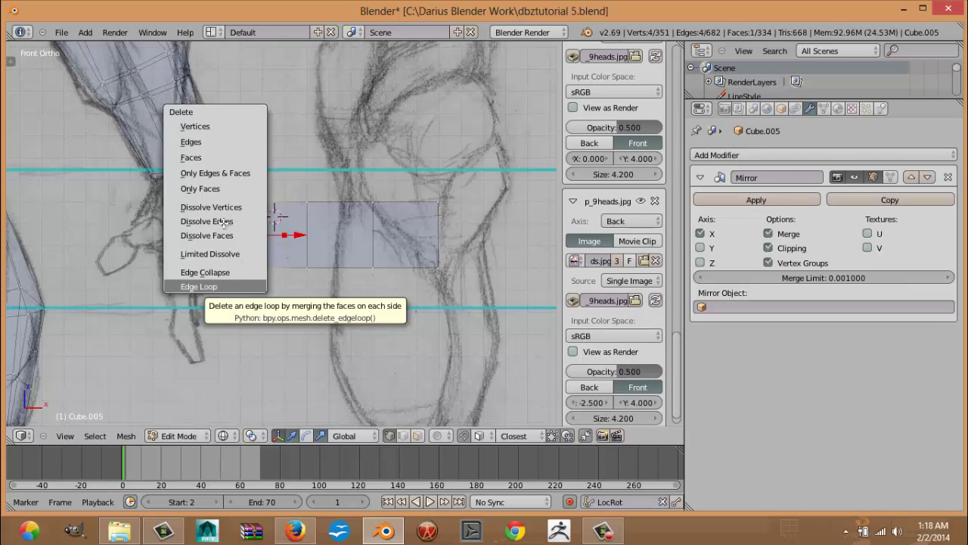
click(193, 157)
mouse_move(244, 252)
middle_down()
mouse_move(329, 270)
mouse_move(253, 283)
mouse_move(214, 256)
middle_up()
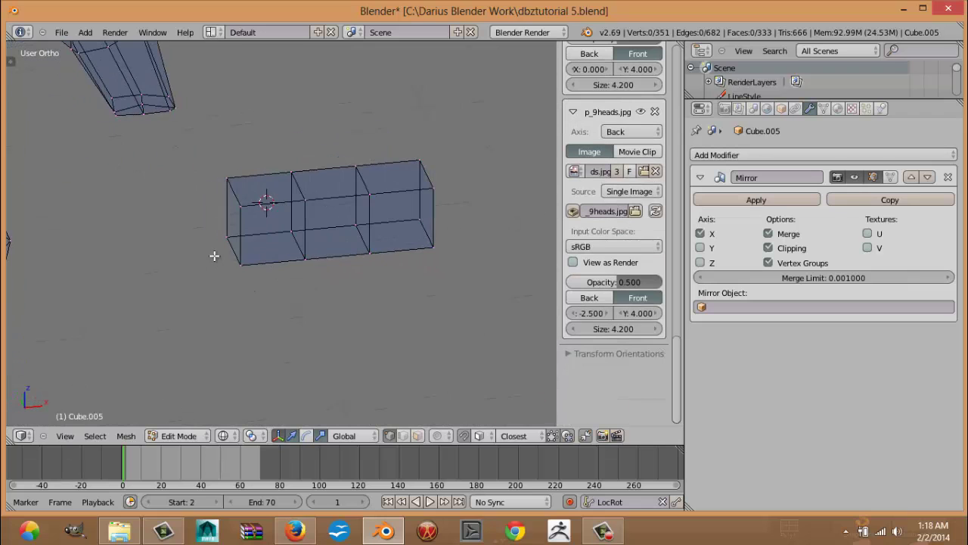
Step: Select the whole linked block and scale it uniformly to about half its size in the front view
right_click(299, 225)
key(ctrl+l)
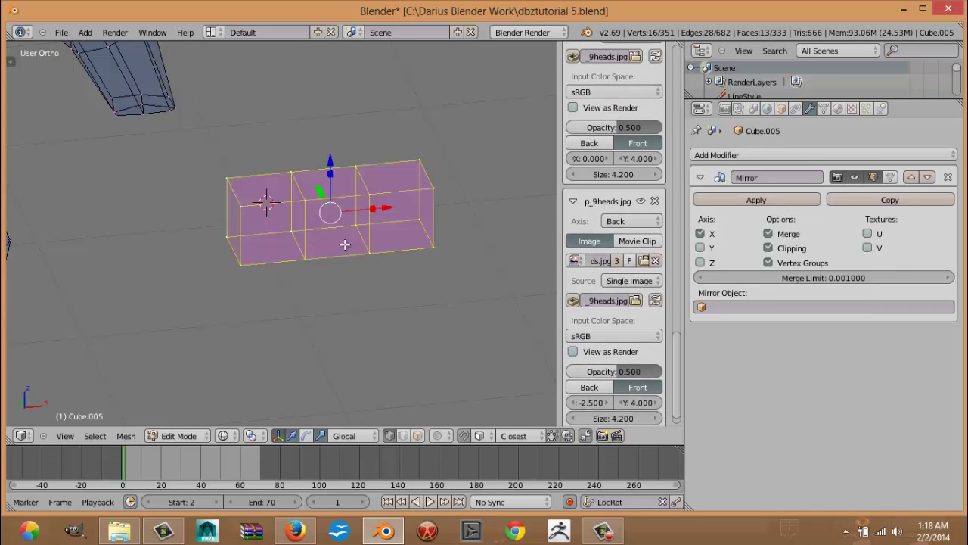
key(s)
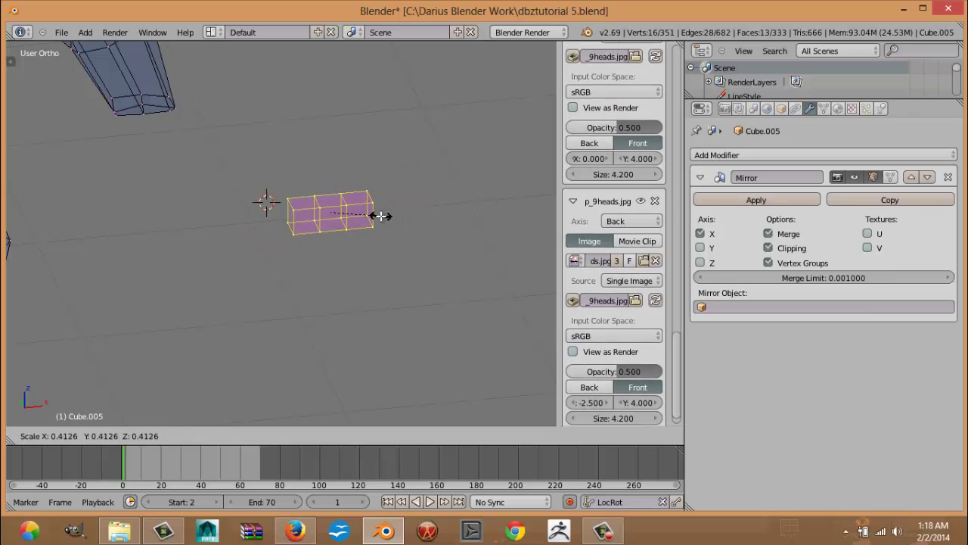
right_click(381, 217)
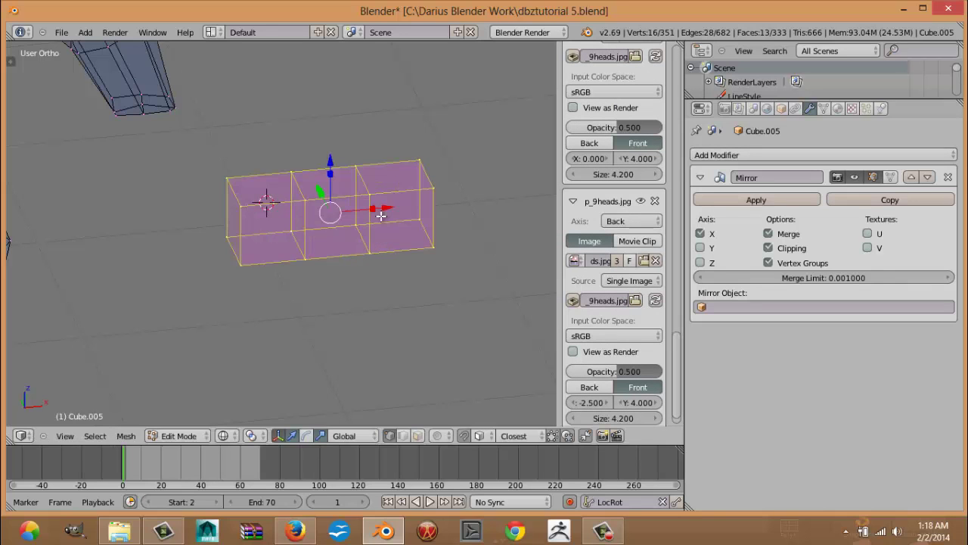
key(KP_1)
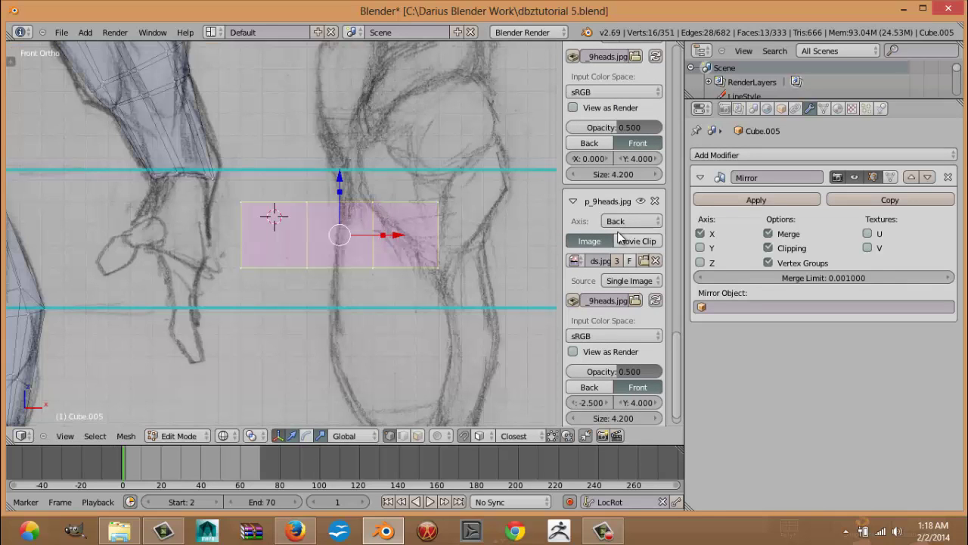
key(s)
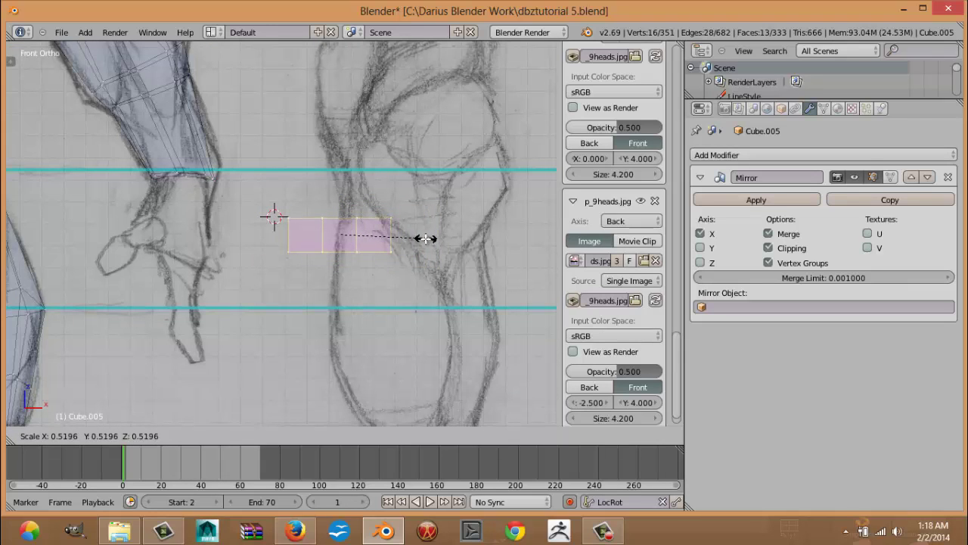
click(420, 239)
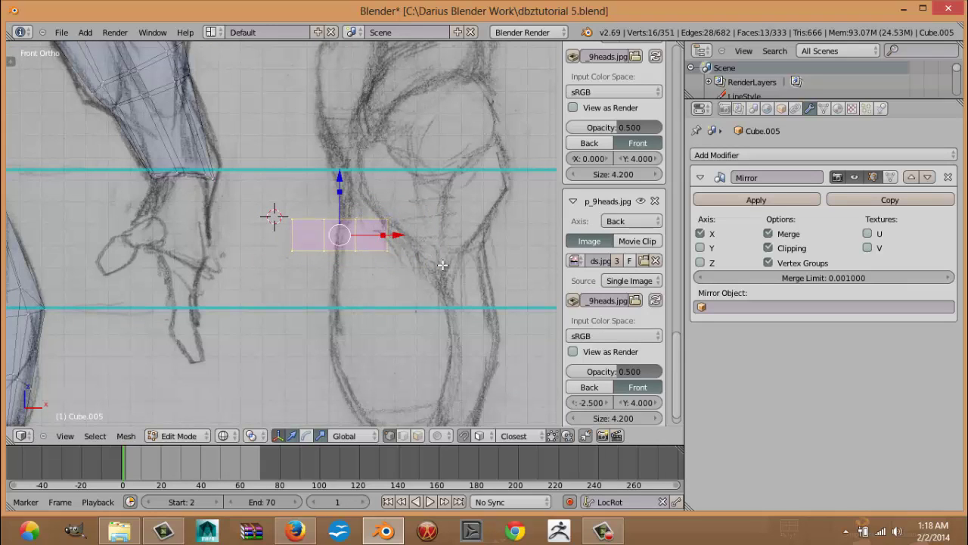
Step: Try thinning the block with a negative Shrink/Fatten of about 0.05, and undo it
key(alt+s)
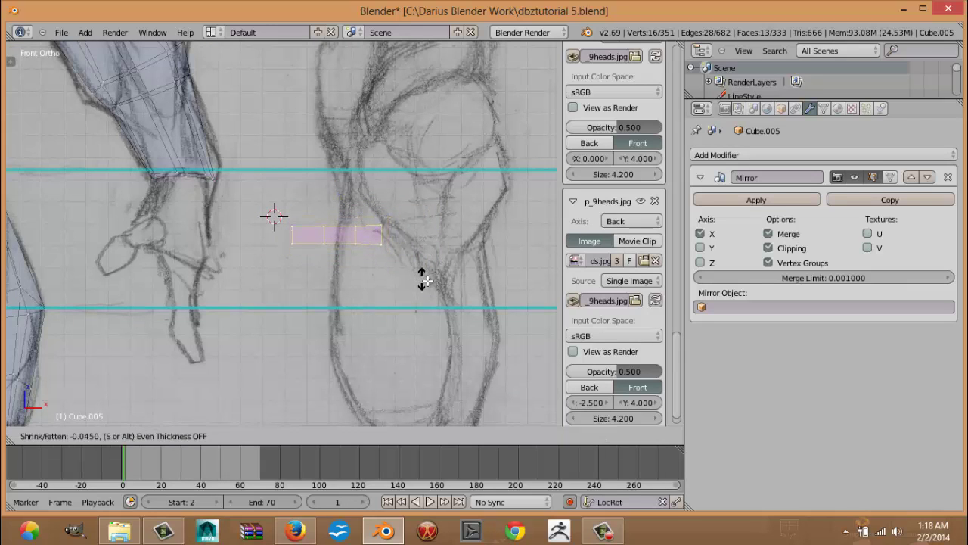
click(416, 279)
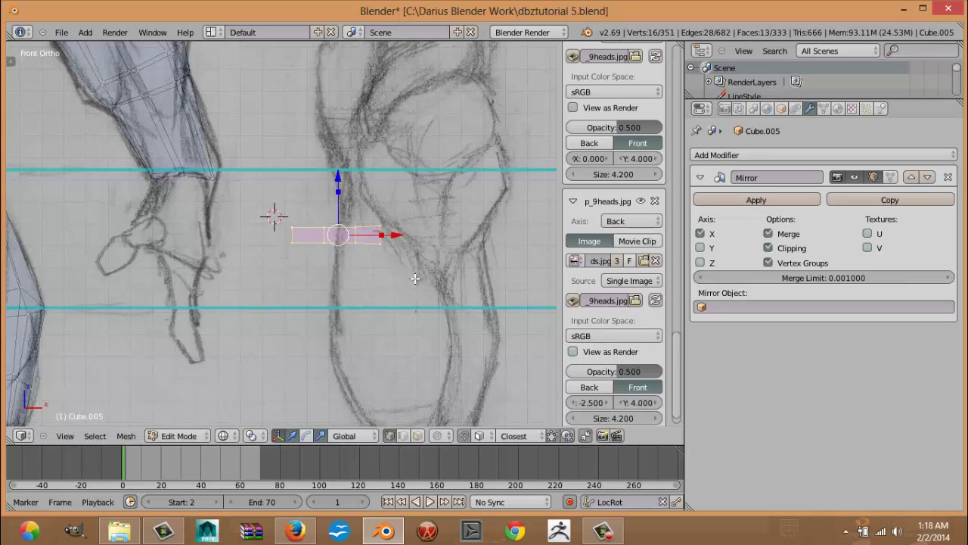
scroll(384, 272, up, 3)
key(ctrl+z)
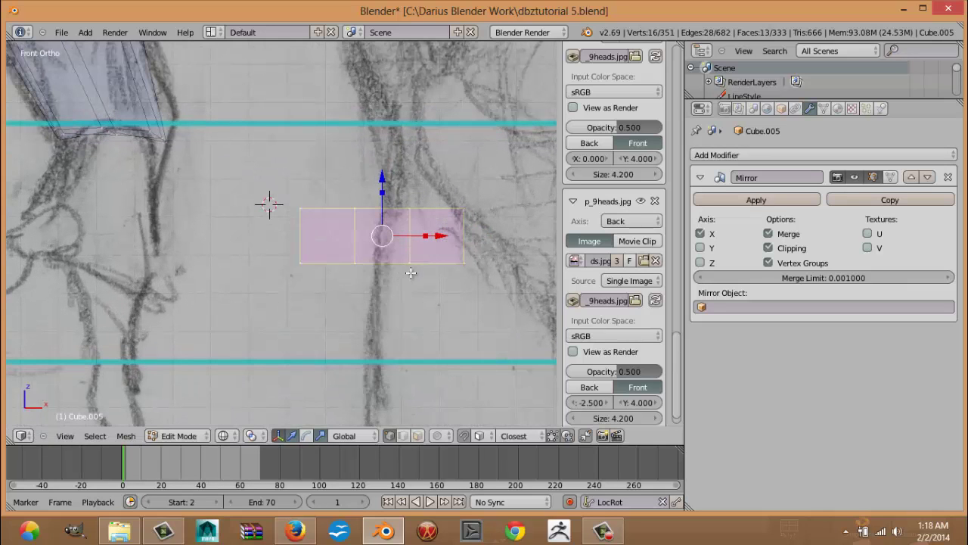
Step: Flatten the block by scaling it along Z to about 0.70
shift+middle_drag(478, 252, 361, 281)
shift+middle_drag(364, 319, 370, 247)
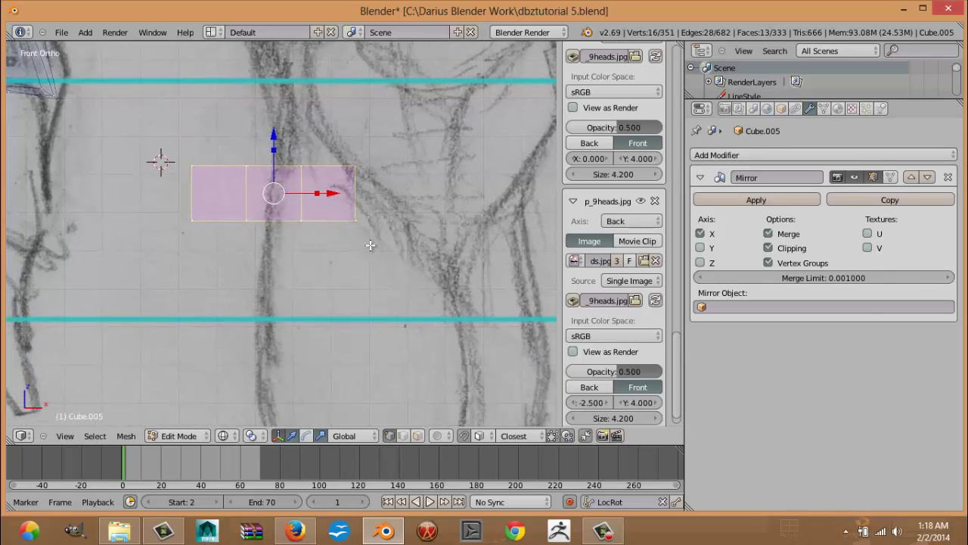
scroll(370, 246, up, 4)
shift+middle_drag(309, 157, 320, 215)
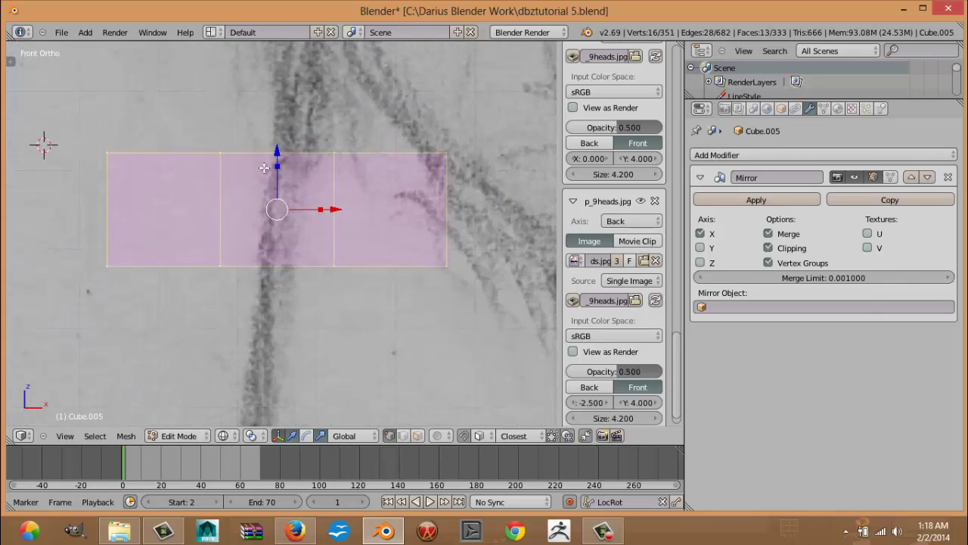
key(s)
key(z)
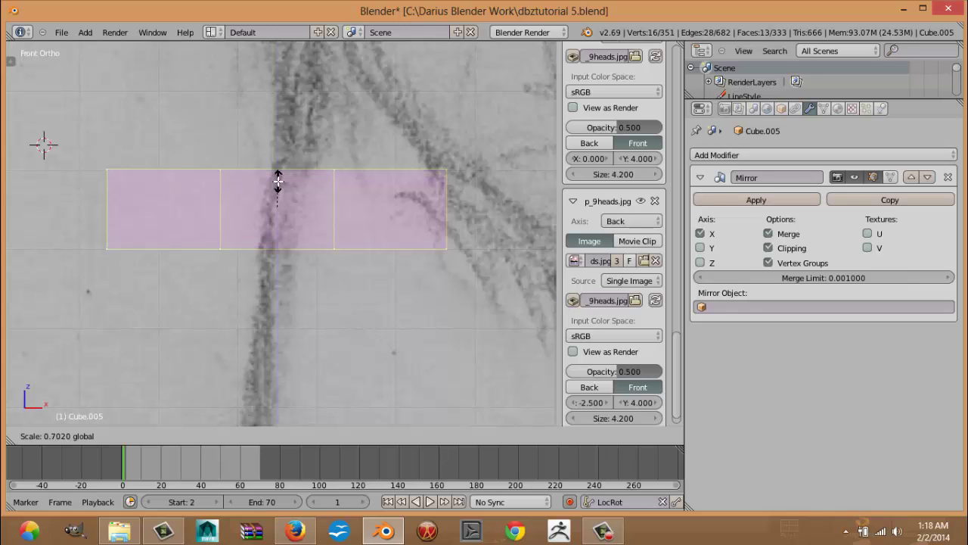
click(277, 180)
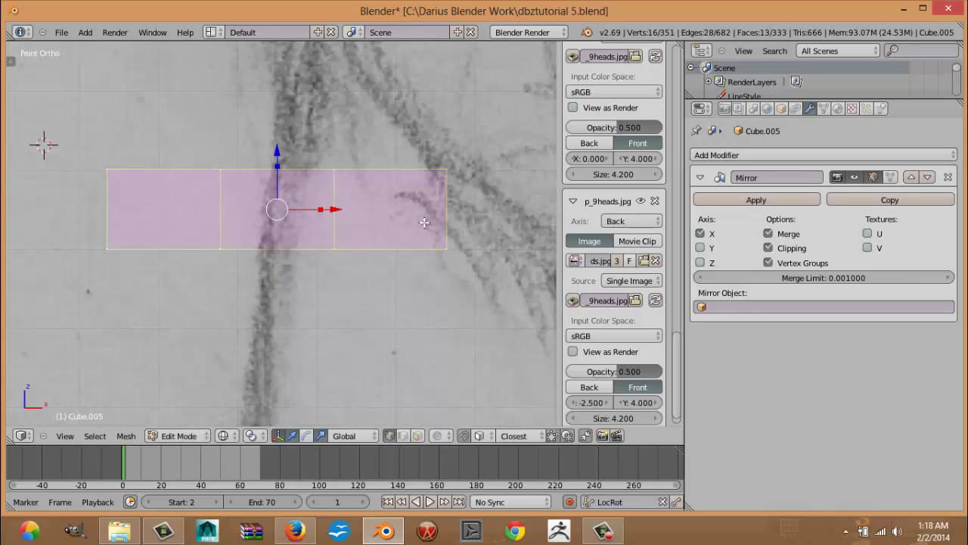
Step: Subdivide the block once, smooth its vertices twice to round the closed end, and deselect everything
key(w)
click(404, 98)
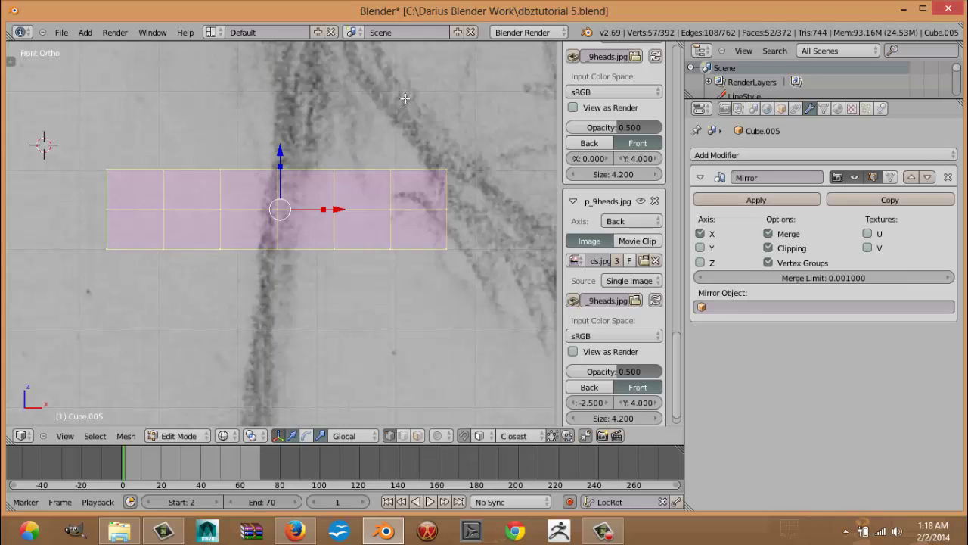
key(w)
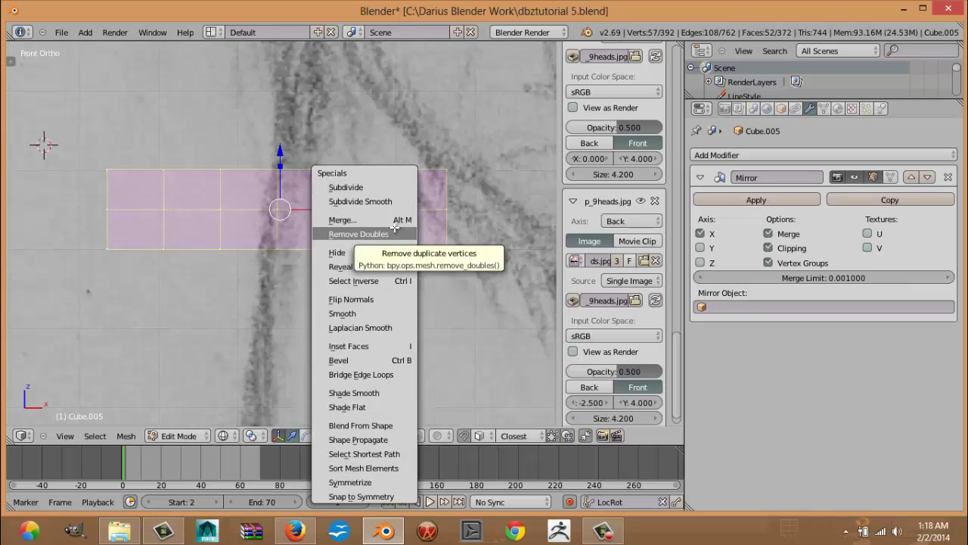
click(356, 313)
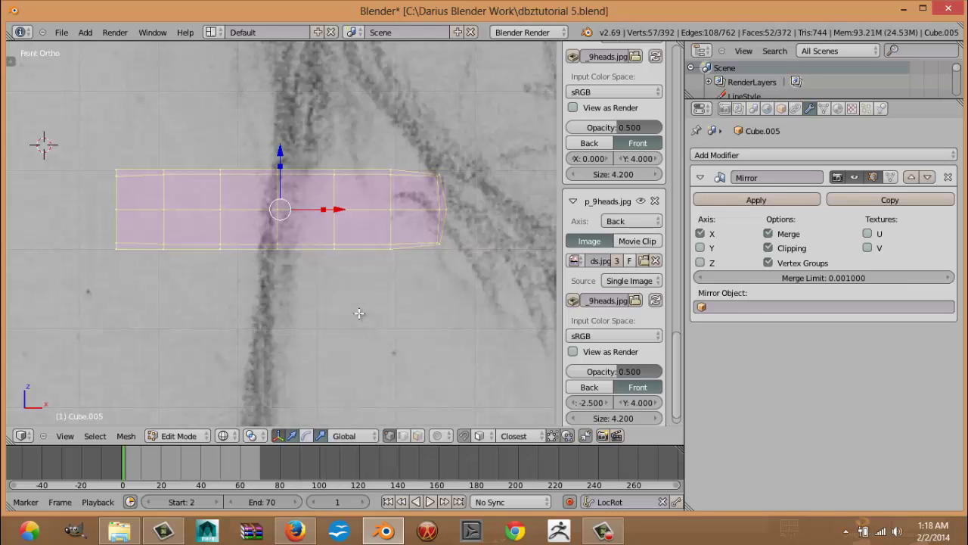
key(w)
click(360, 313)
key(a)
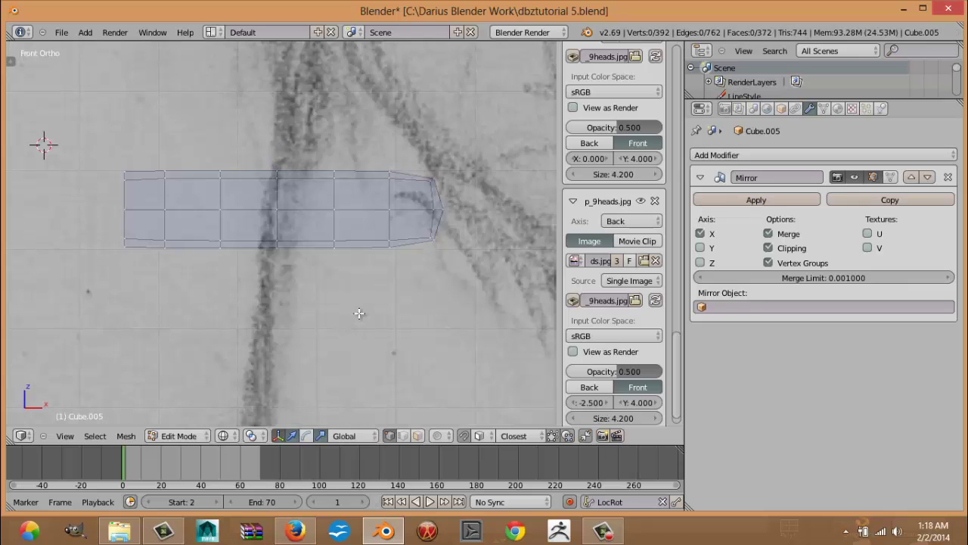
Step: Add a lengthwise loop cut in the upper half of the finger, slid about 0.21 towards the upper edge, and deselect it
scroll(363, 298, up, 3)
click(414, 164)
shift+middle_drag(382, 202, 350, 247)
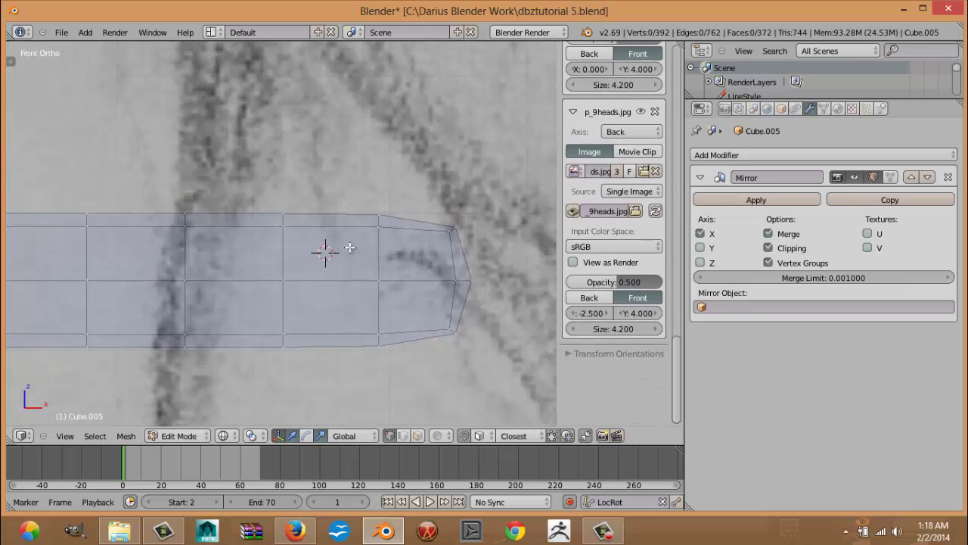
key(ctrl+r)
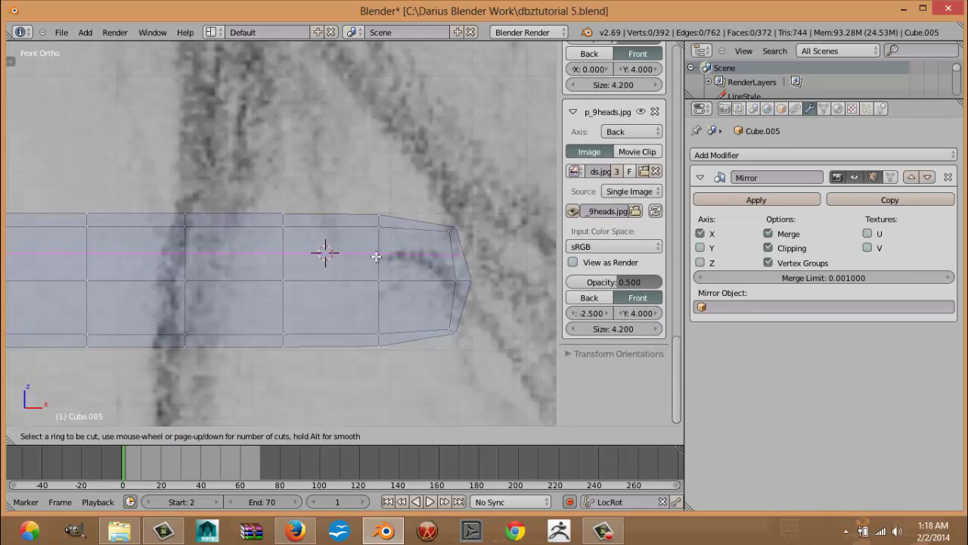
click(377, 255)
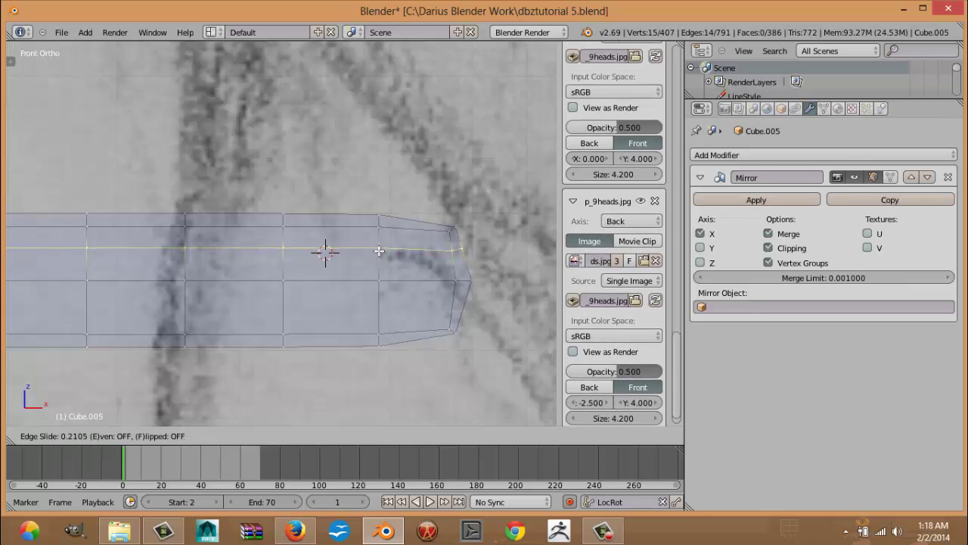
click(379, 252)
key(a)
scroll(389, 256, down, 1)
scroll(389, 257, down, 2)
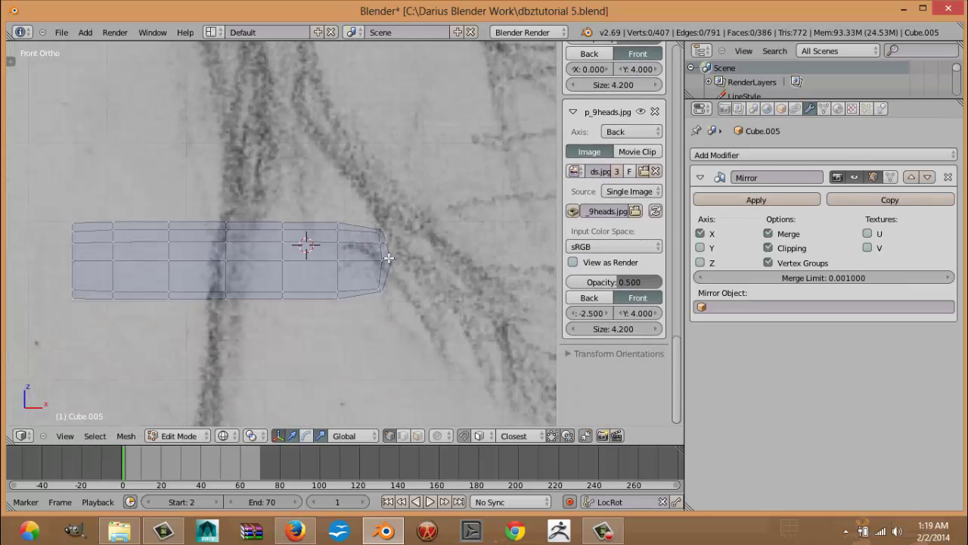
Step: Lower the upper faces at the closed fingertip by about 0.008 along Z
scroll(389, 258, up, 3)
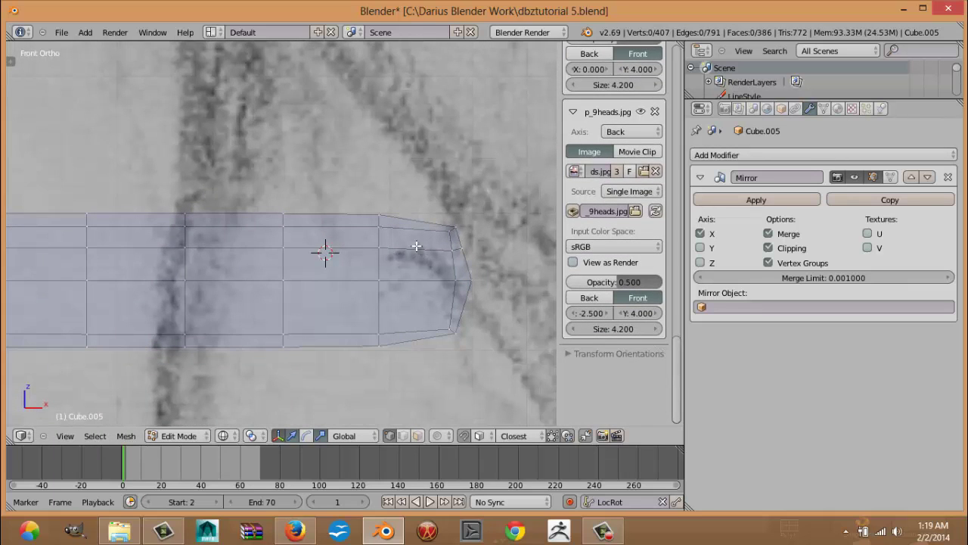
key(b)
drag(358, 205, 464, 237)
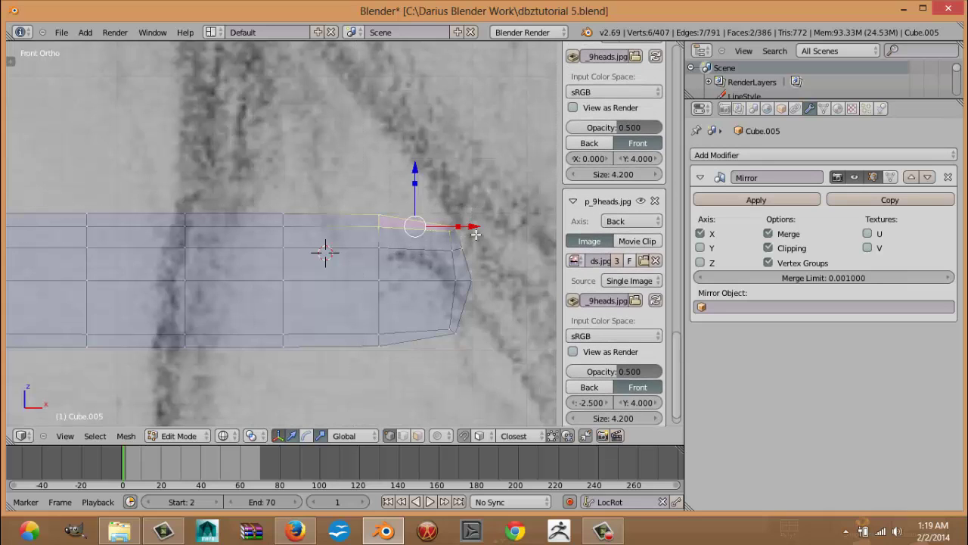
key(g)
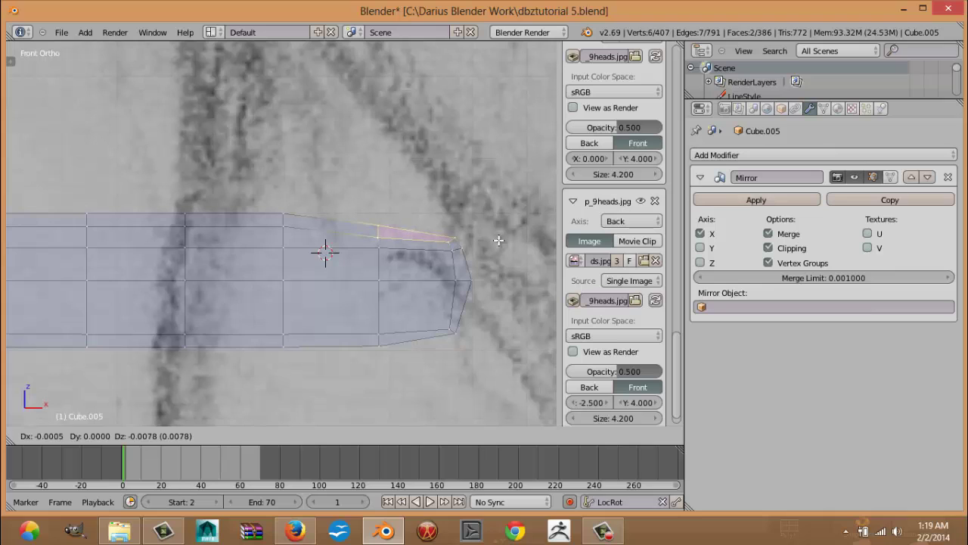
click(499, 240)
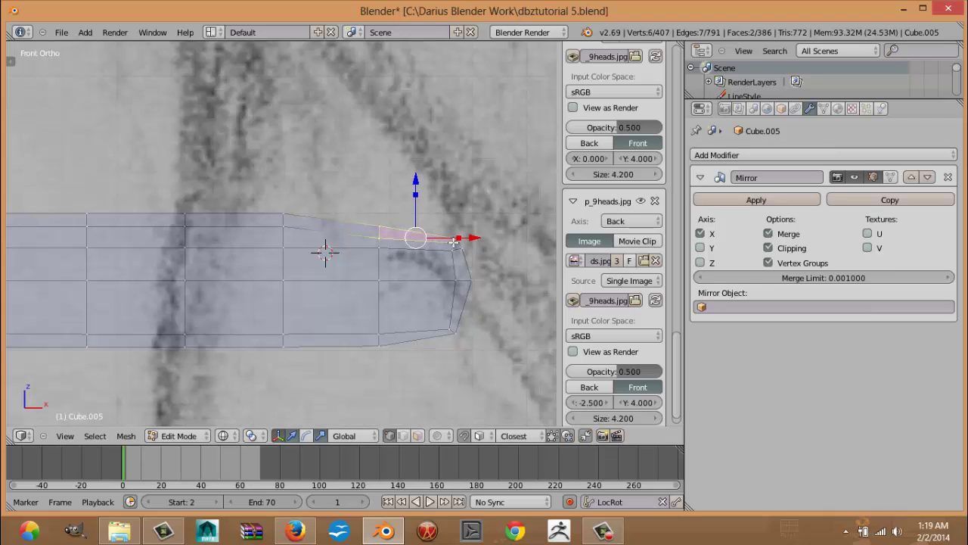
Step: Extrude the selected fingertip faces inward by about 0.001 and scale them to about 0.86 to form a nail bed
key(e)
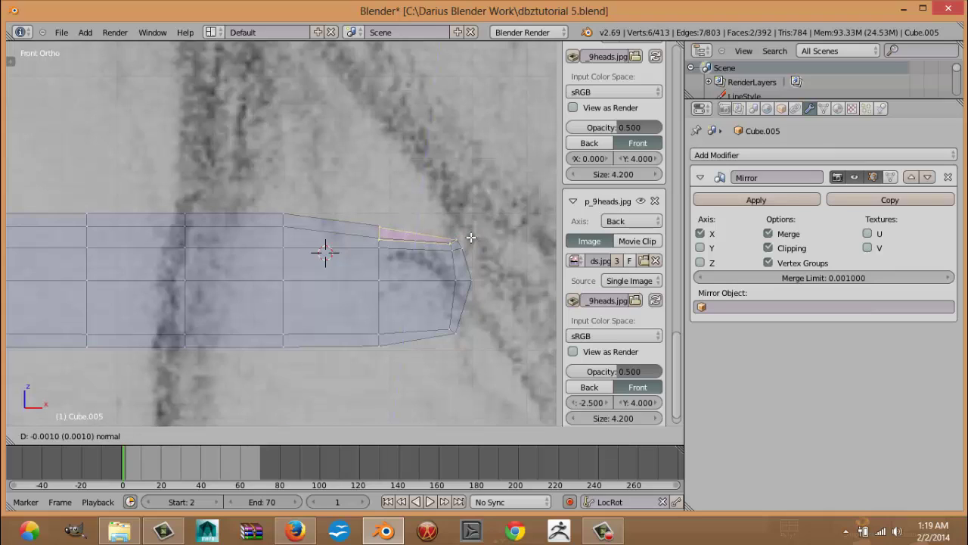
click(472, 241)
key(s)
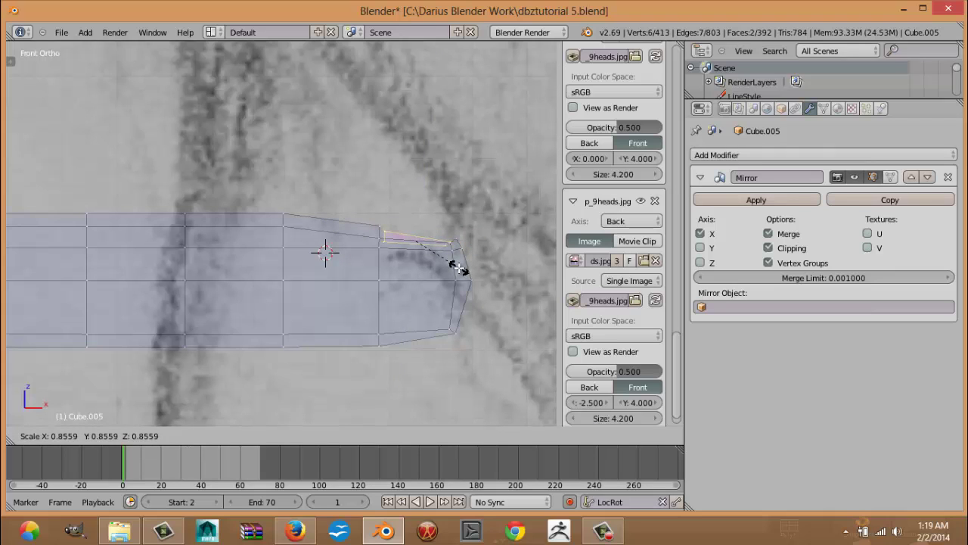
click(458, 268)
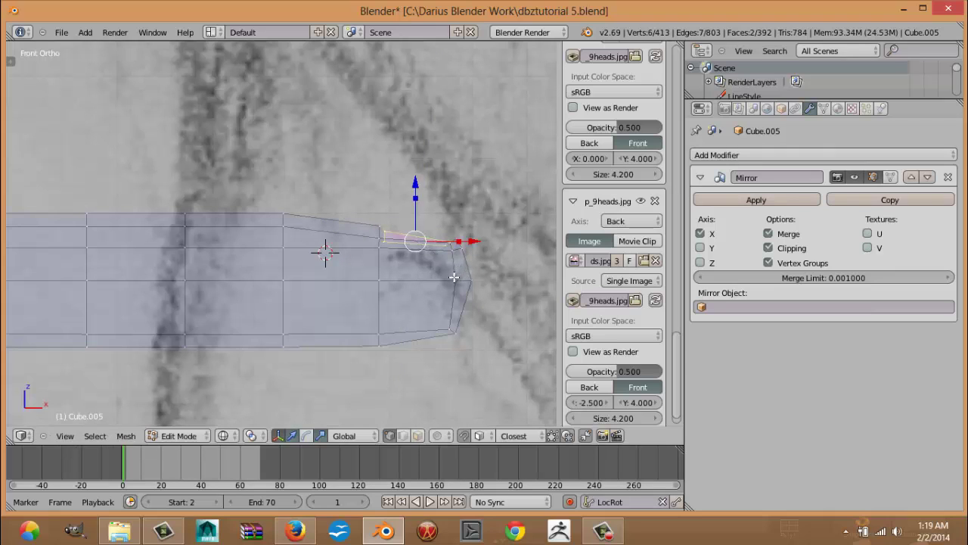
Step: Extrude the nail bed faces outward by about 0.006 and scale the new faces down slightly
key(e)
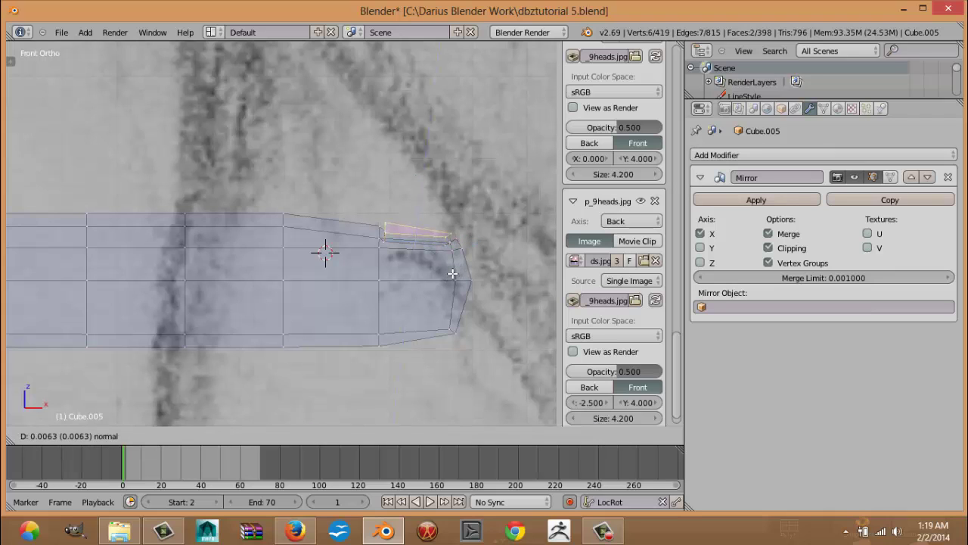
click(454, 275)
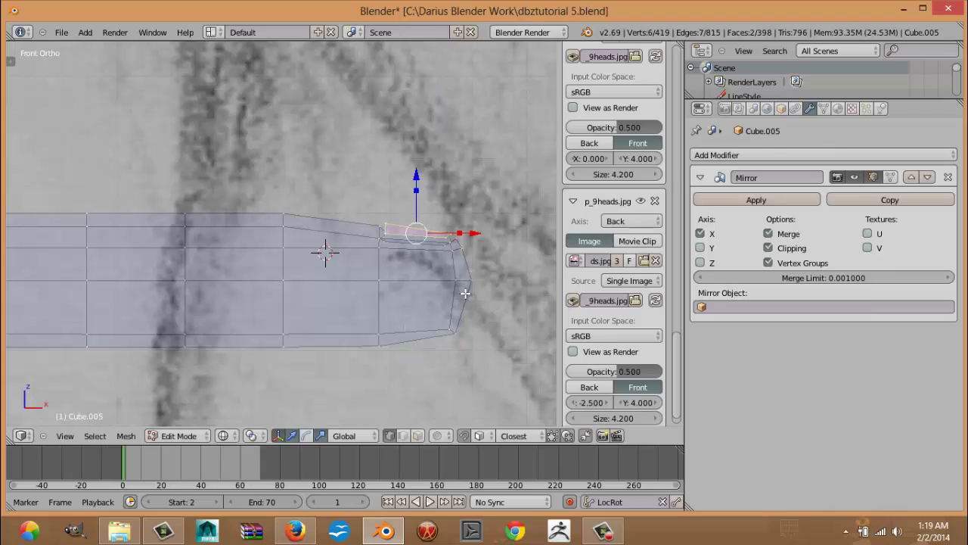
key(s)
click(458, 274)
Step: Move the nail's upper faces along X towards the fingertip so they overhang slightly, and deselect them
key(g)
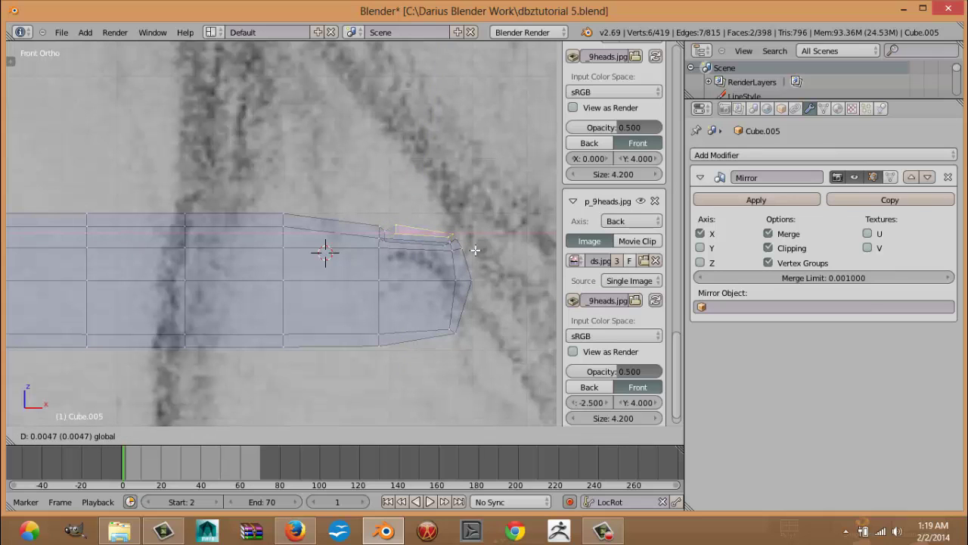
click(458, 263)
scroll(442, 270, up, 4)
shift+middle_drag(416, 248, 148, 225)
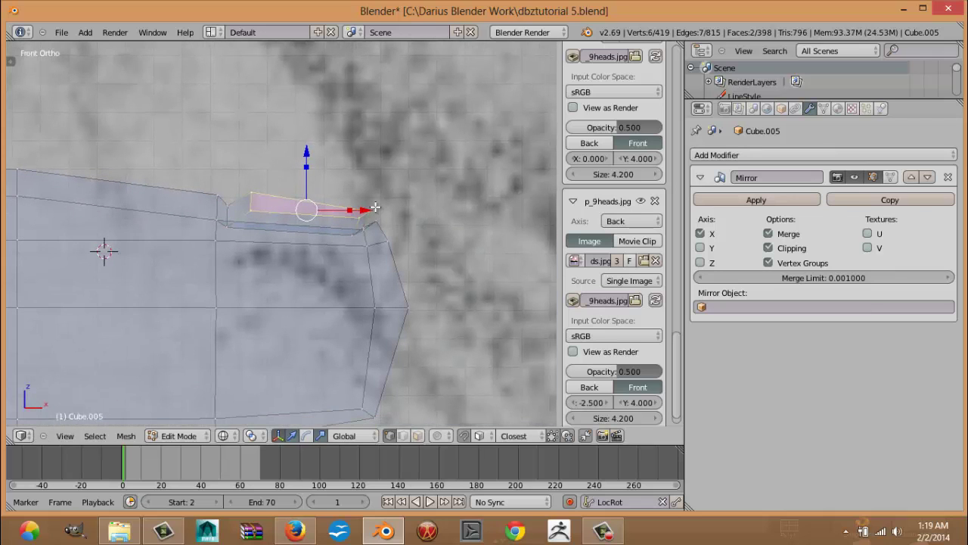
drag(374, 211, 383, 215)
key(a)
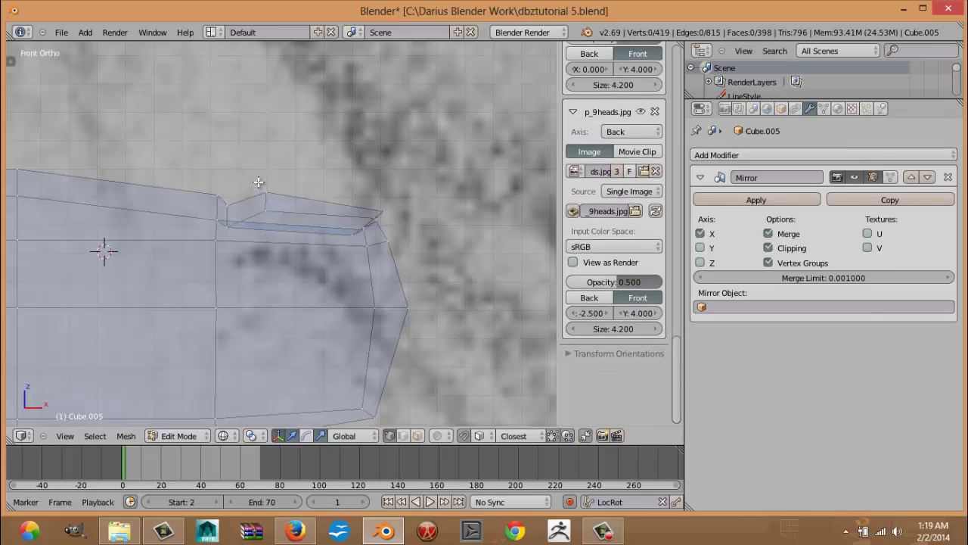
Step: Lower the rear edge of the nail's upper surface
key(b)
drag(281, 185, 253, 220)
key(g)
click(286, 198)
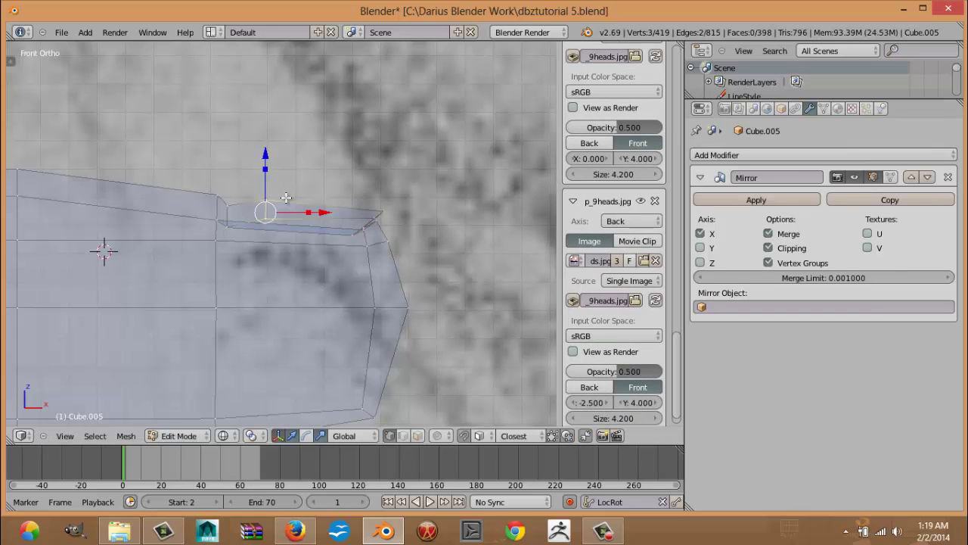
Step: Raise the rear edge of the nail bed until it meets the finger's upper surface
key(a)
key(b)
drag(224, 197, 239, 239)
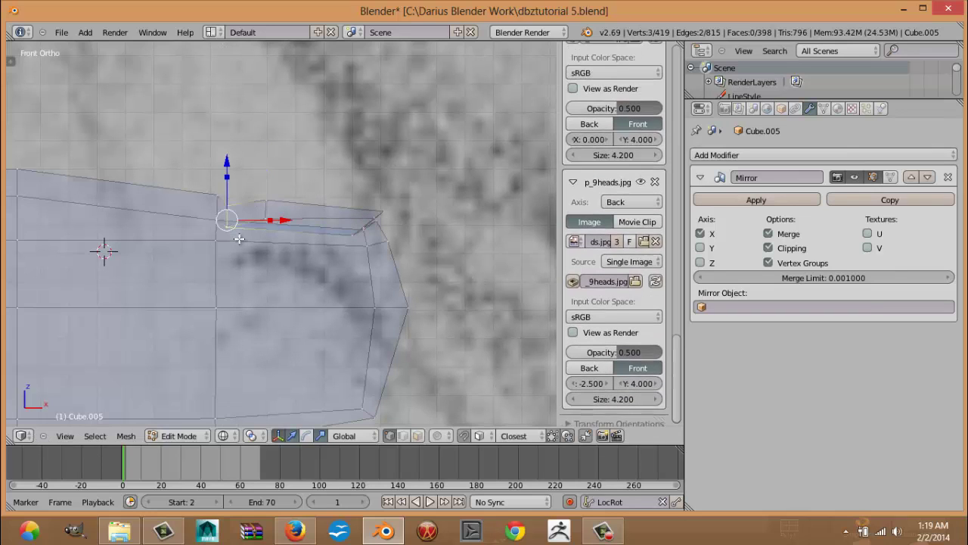
key(g)
click(253, 249)
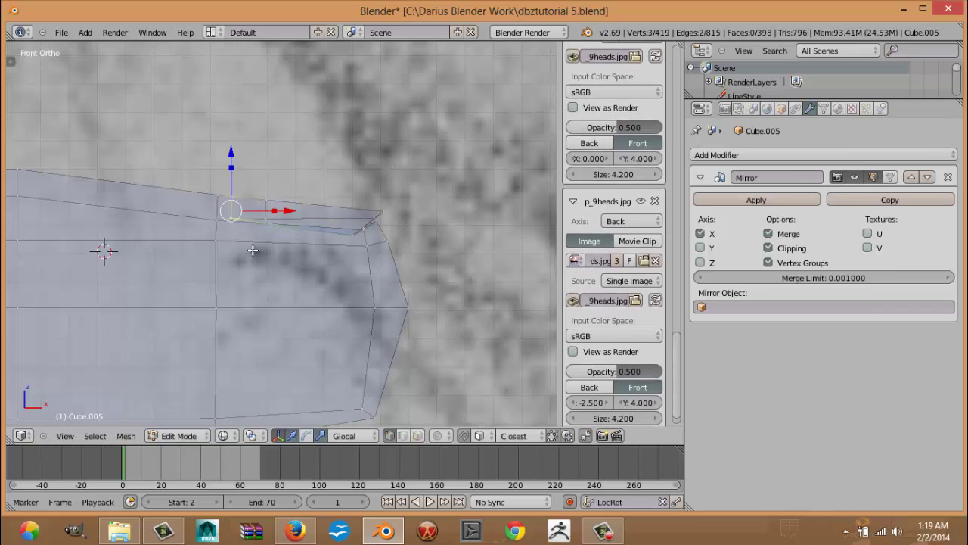
Step: Leave Edit Mode and examine the finger and its nail from above in solid shading
key(Tab)
scroll(255, 260, down, 9)
middle_drag(264, 262, 184, 309)
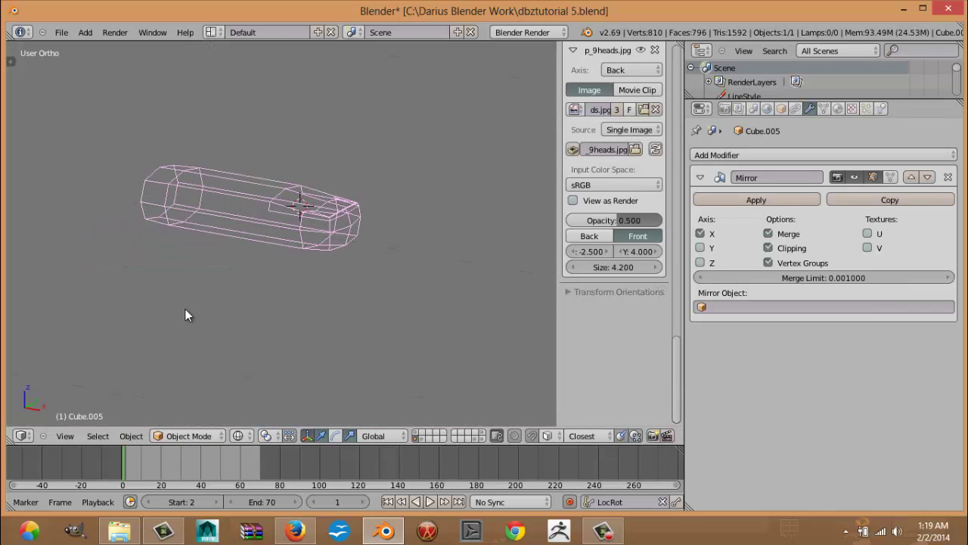
key(z)
middle_drag(324, 173, 251, 270)
mouse_move(401, 168)
middle_down()
mouse_move(347, 215)
mouse_move(355, 220)
middle_up()
Step: Select the whole linked finger mesh in Edit Mode and scale it along Y to about 0.75
key(Tab)
right_click(371, 196)
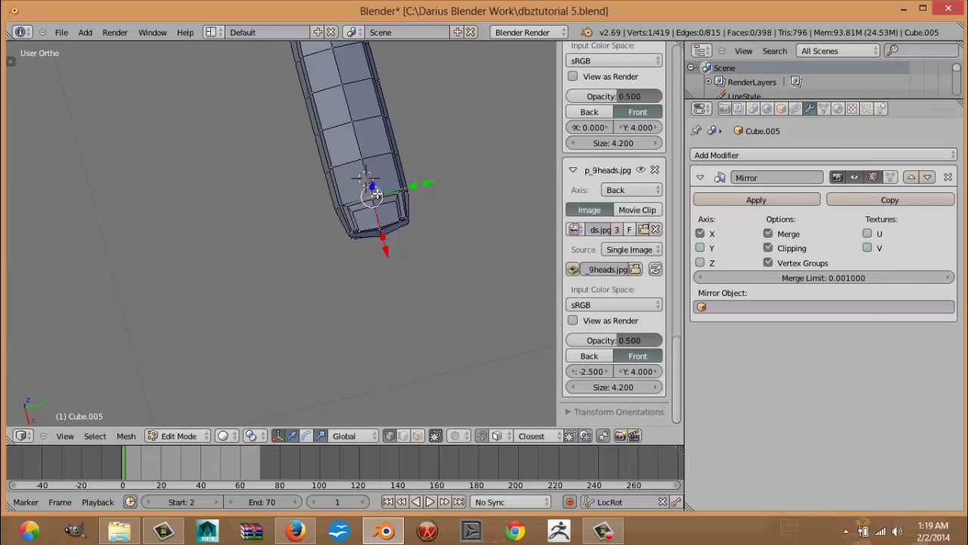
key(ctrl+l)
shift+middle_drag(277, 195, 245, 306)
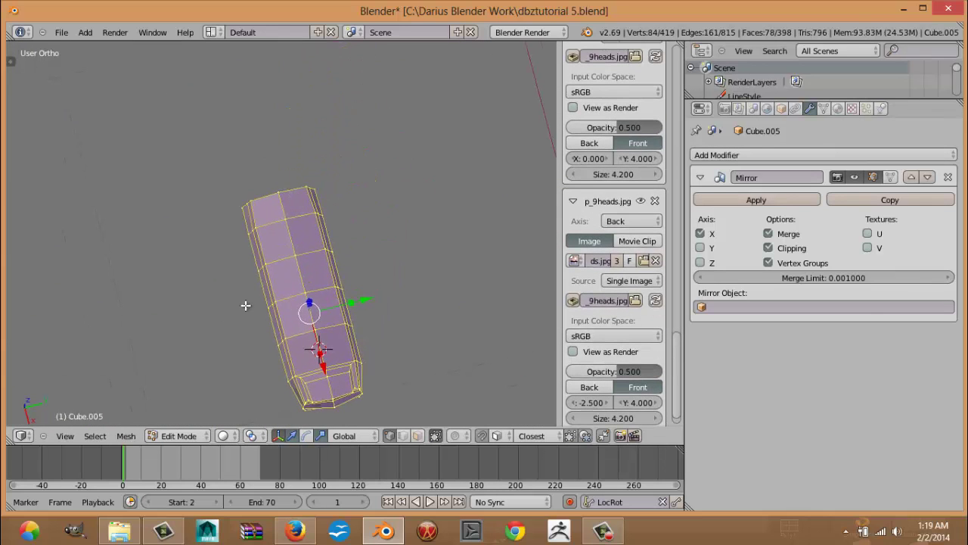
key(s)
key(y)
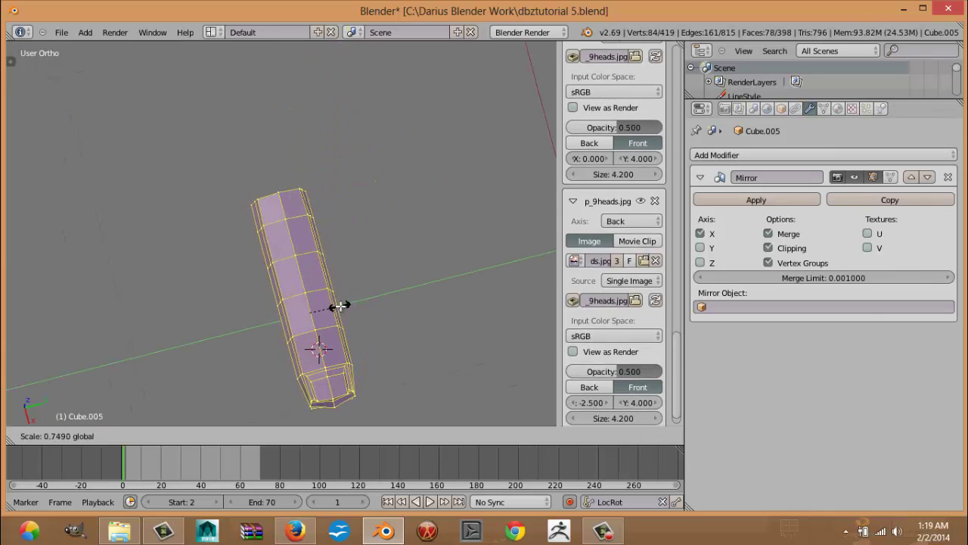
click(340, 306)
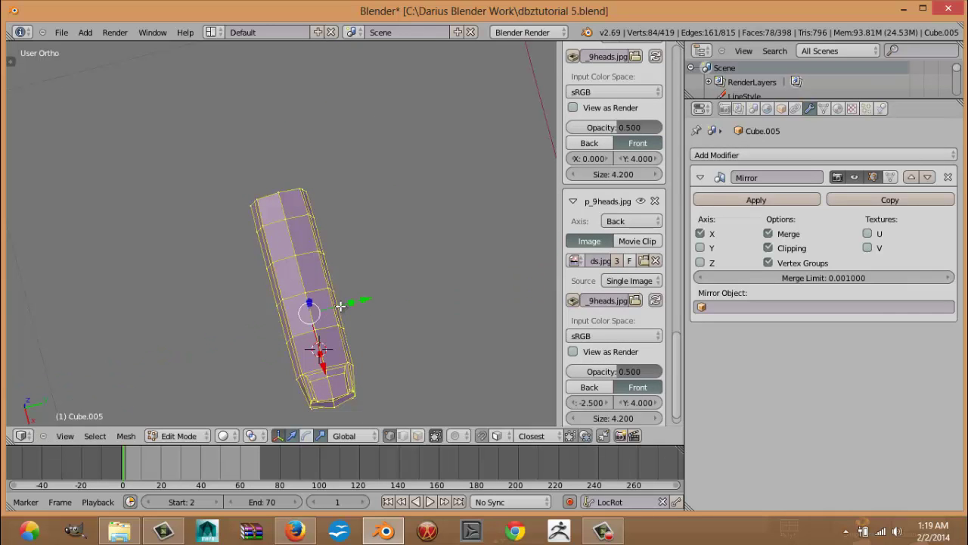
Step: In wireframe front view, lower the underside vertices at the edge loop nearest the fingertip to form a pad
key(KP_1)
shift+middle_drag(389, 347, 310, 285)
scroll(310, 285, up, 7)
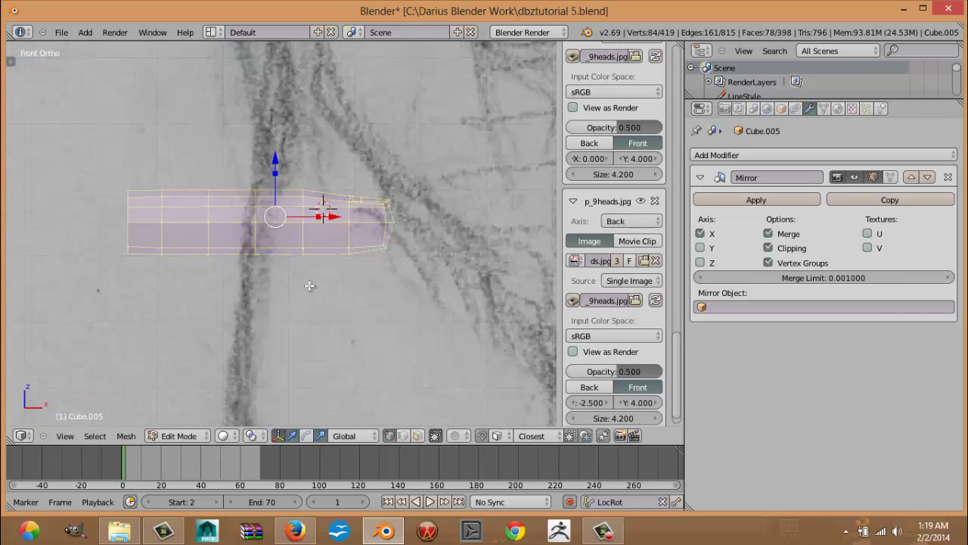
shift+middle_drag(535, 255, 352, 253)
key(a)
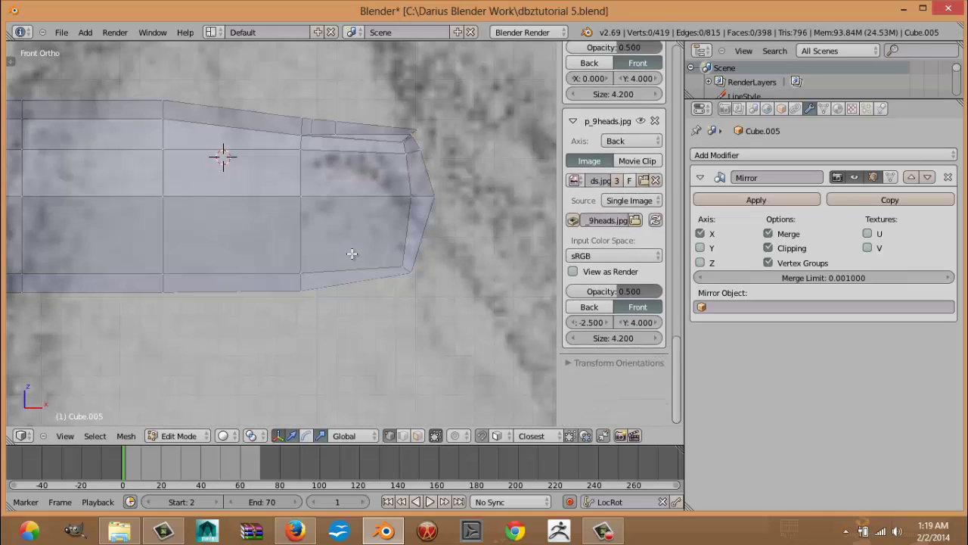
key(b)
drag(273, 245, 337, 333)
key(z)
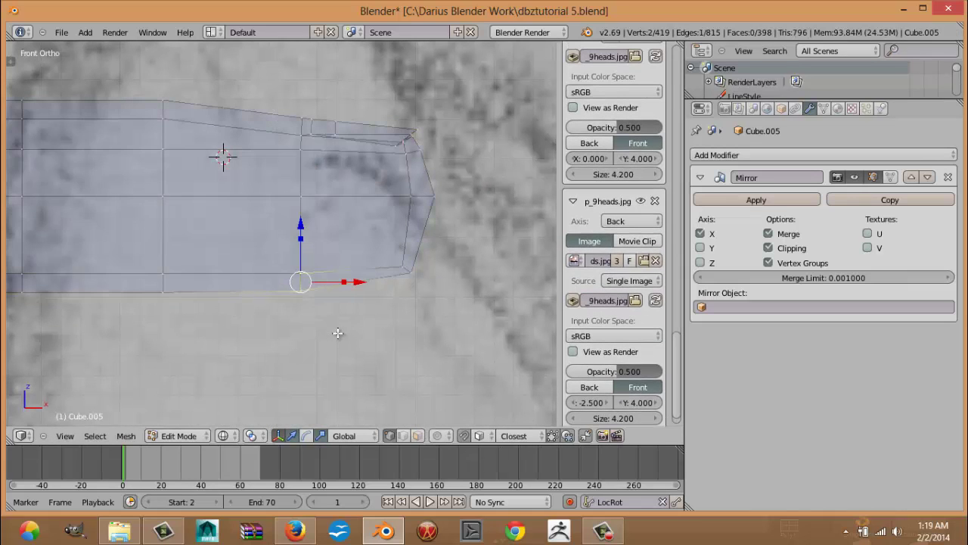
key(b)
drag(270, 253, 343, 330)
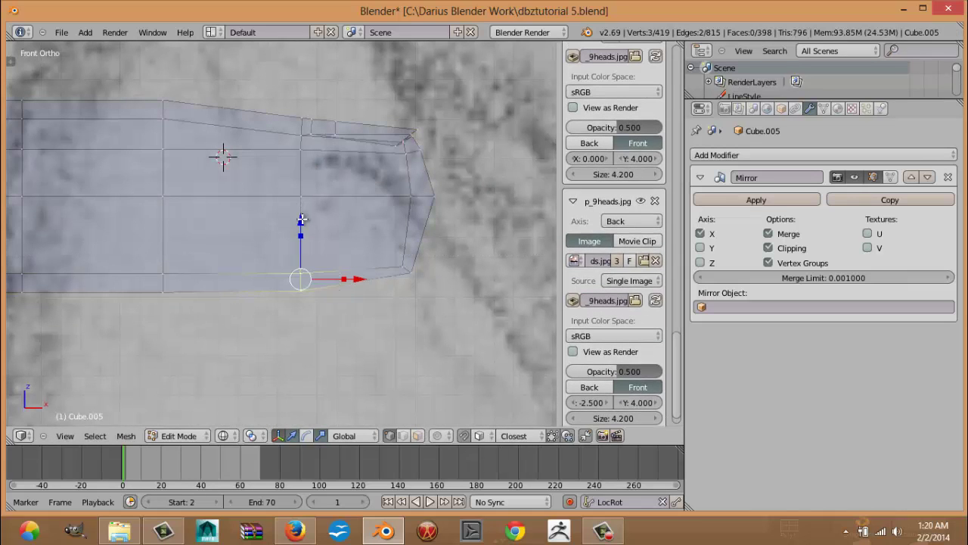
drag(301, 220, 297, 239)
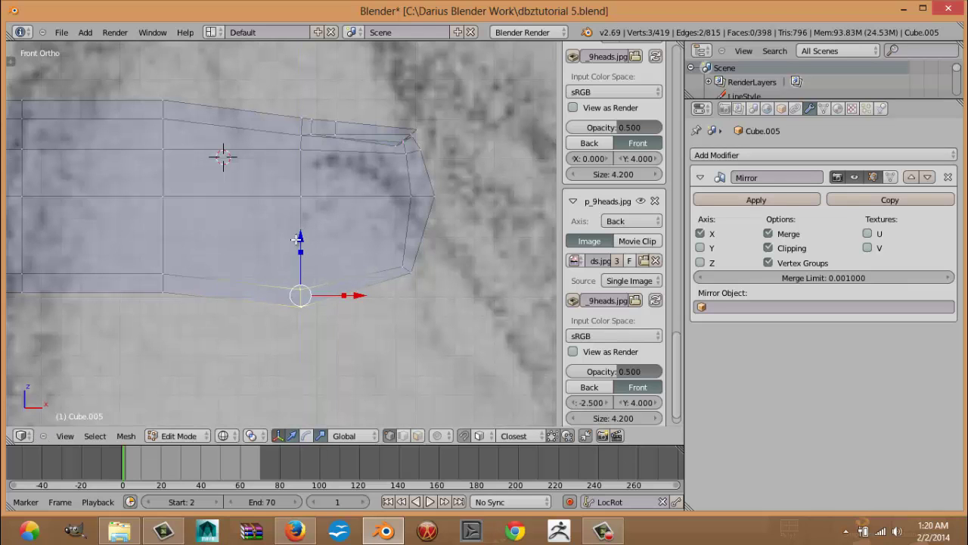
Step: Lower the underside vertices at the loop in the middle of the finger along Z
shift+middle_drag(161, 243, 428, 229)
key(a)
key(b)
drag(296, 240, 388, 289)
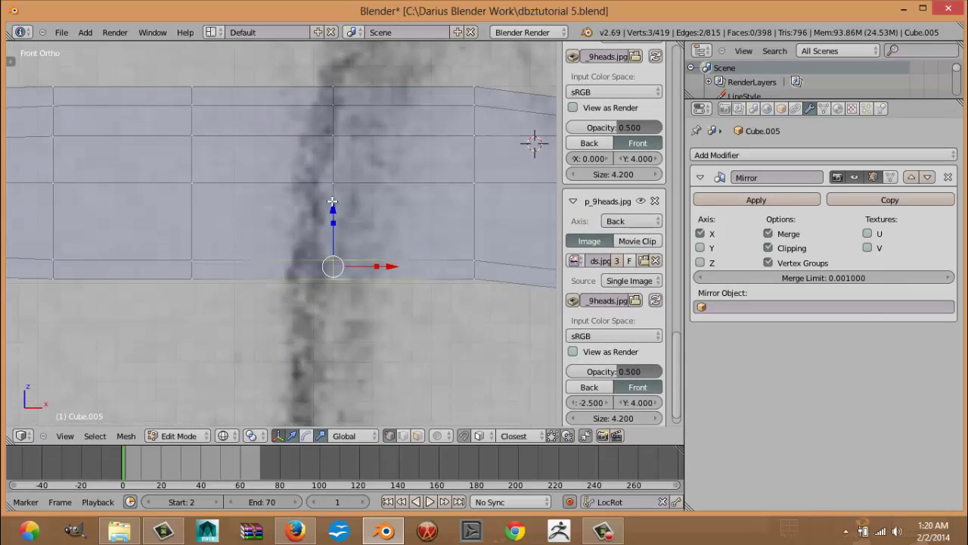
drag(334, 208, 334, 220)
Step: Lower the underside vertices at the loop closest to the finger's open end
shift+middle_drag(378, 234, 535, 217)
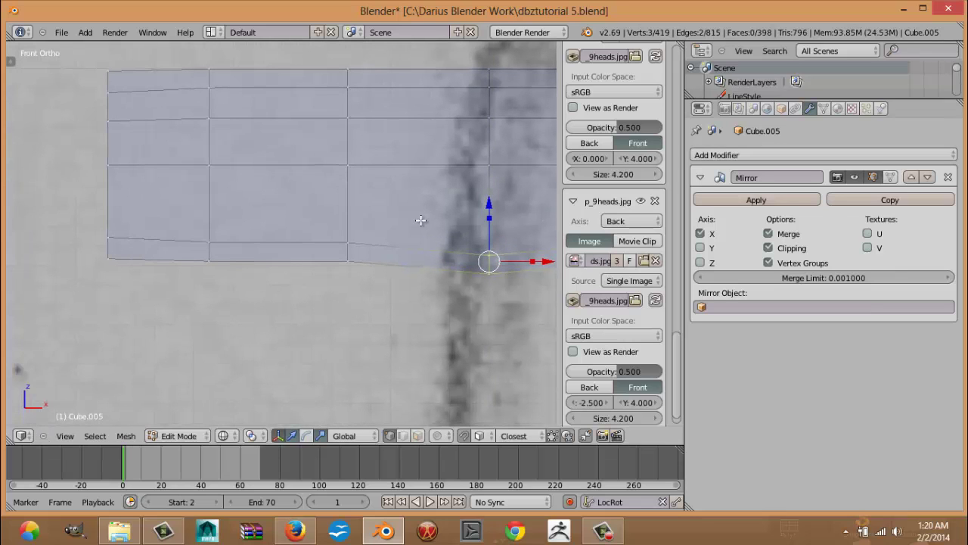
key(a)
key(b)
drag(172, 225, 231, 291)
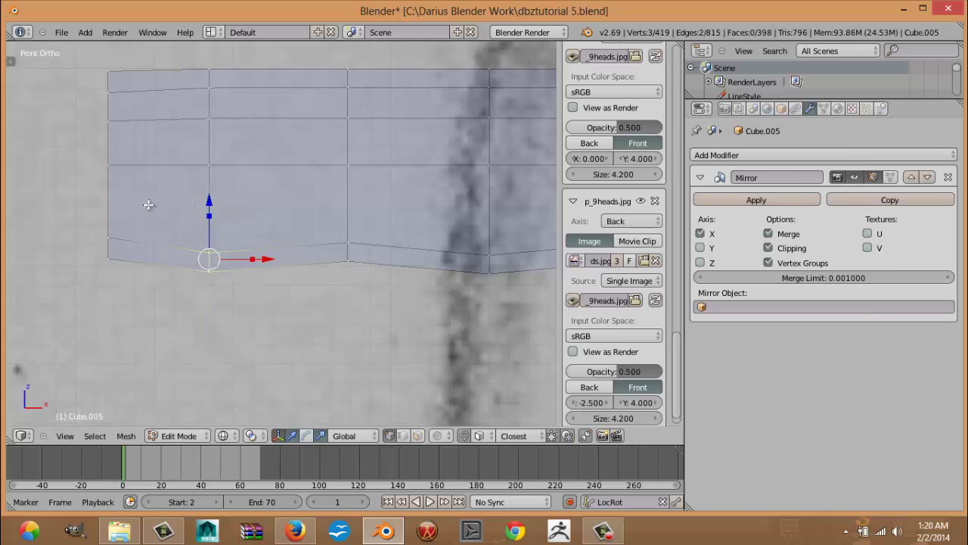
Step: Select the open end's edge loop and move it outward along X to lengthen the finger's base segment
alt+right_click(90, 206)
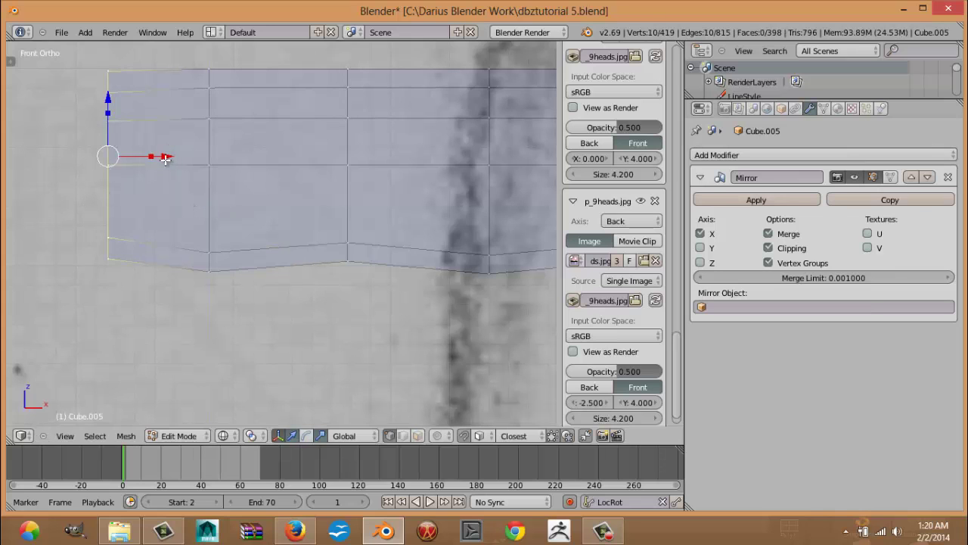
drag(165, 158, 145, 163)
scroll(207, 203, down, 6)
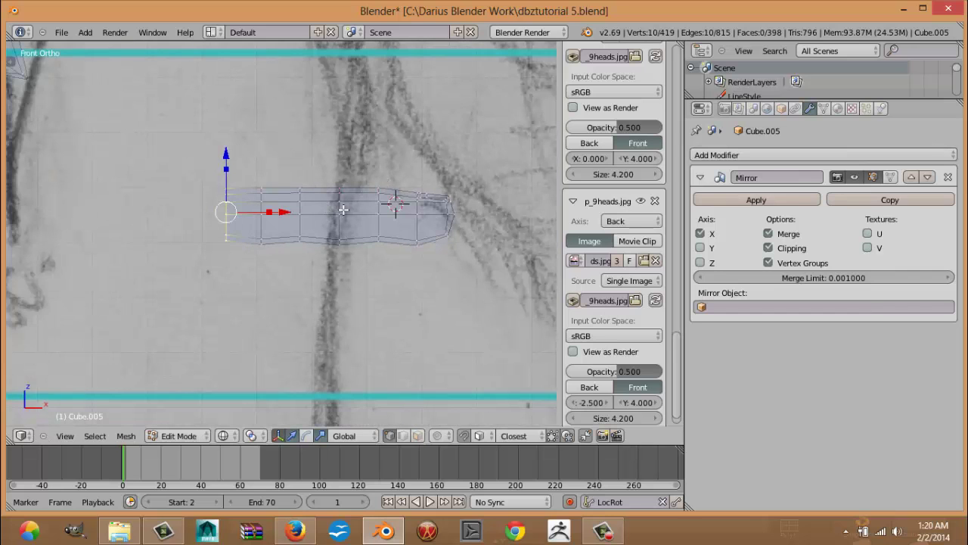
Step: Select the fingertip section with the nail and reduce its height, bringing its upper side below the rest of the finger
scroll(369, 209, up, 4)
shift+middle_drag(434, 215, 267, 240)
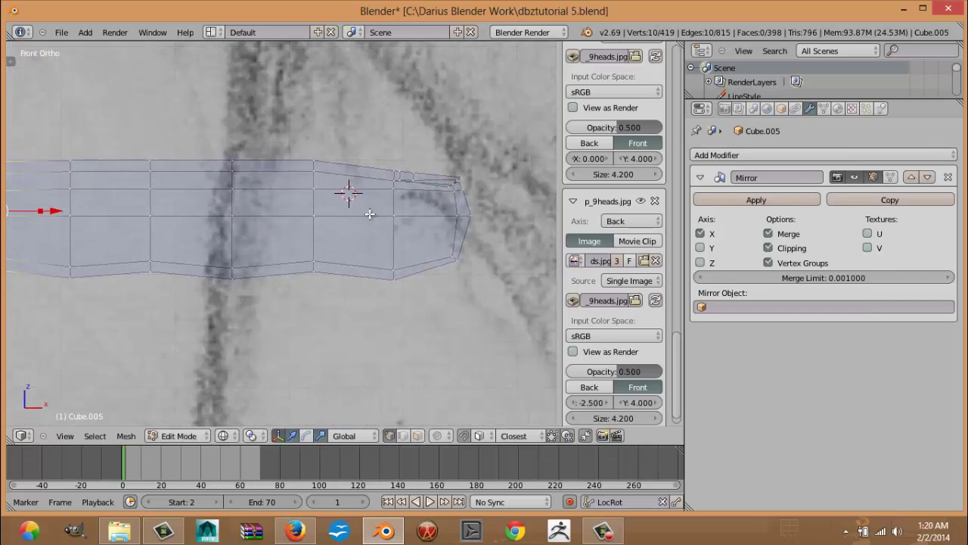
key(b)
key(Escape)
key(a)
key(b)
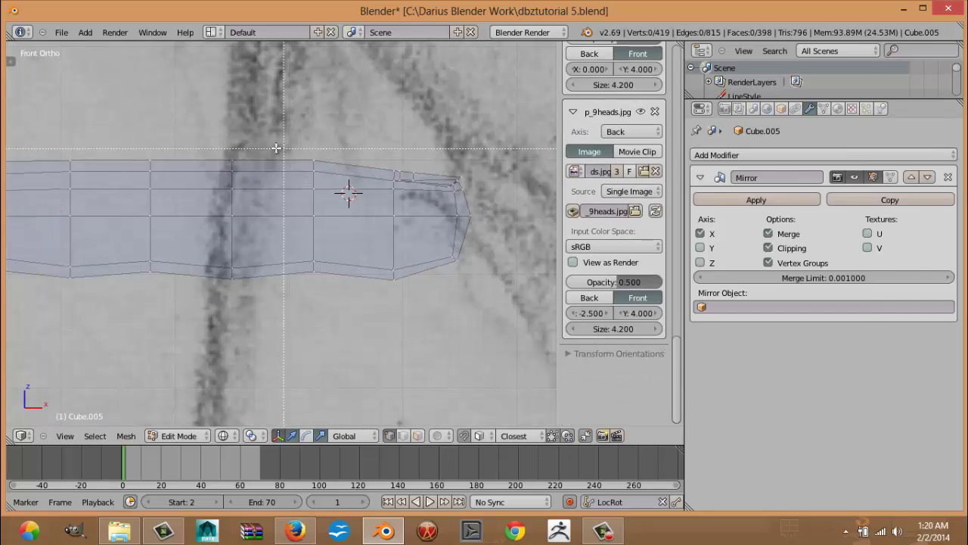
drag(276, 147, 478, 203)
key(a)
key(b)
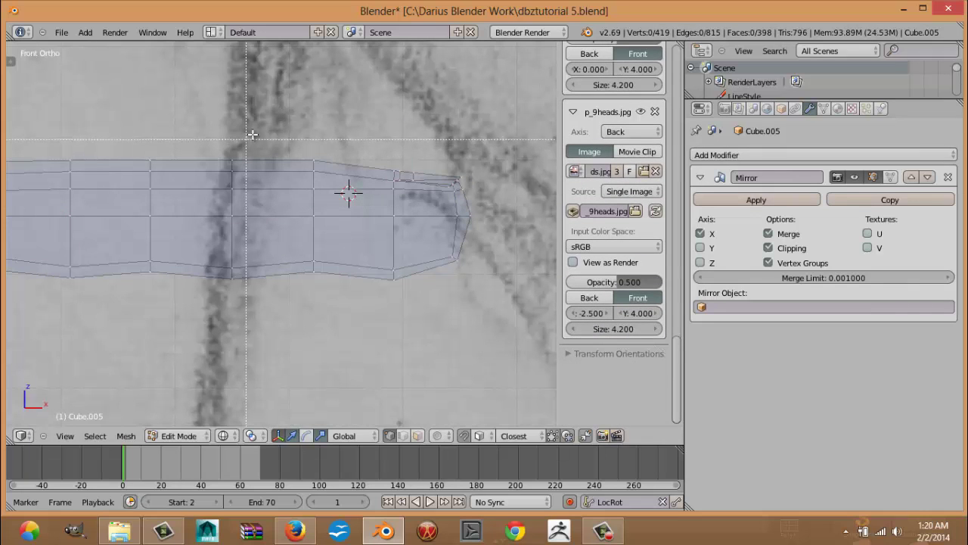
drag(294, 114, 522, 333)
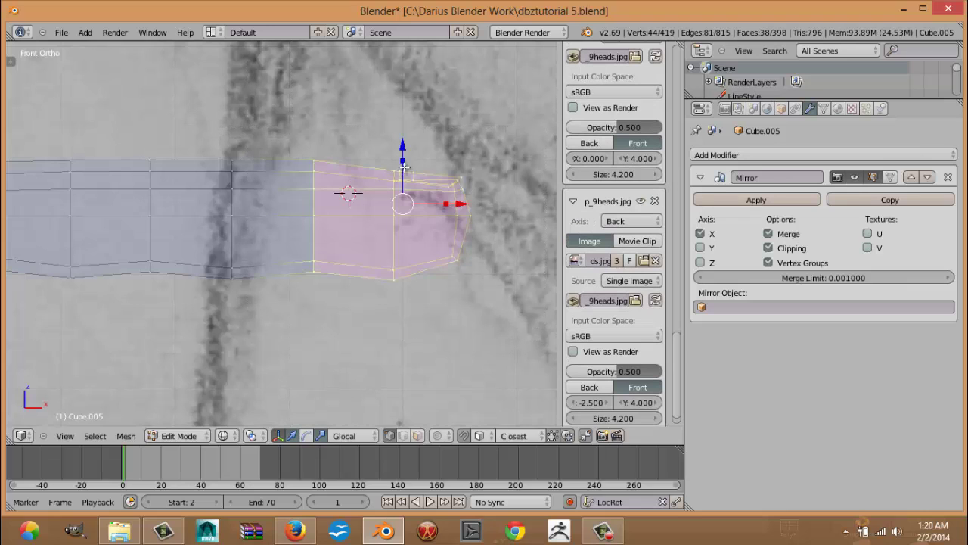
drag(404, 167, 405, 154)
key(a)
key(b)
drag(258, 128, 32, 330)
shift+middle_drag(311, 343, 364, 338)
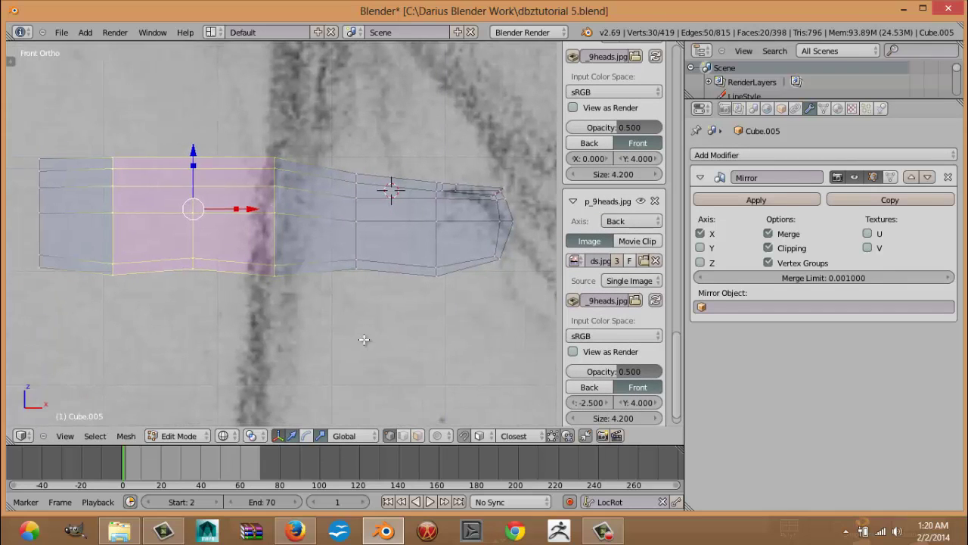
key(a)
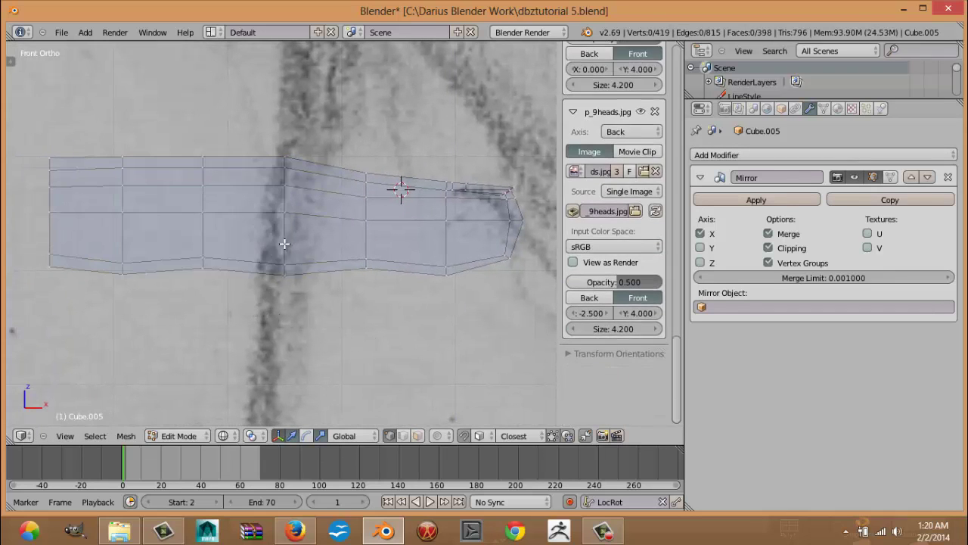
Step: Select the edge loop midway between the two finger joints, lower it slightly along Z and reduce its height
alt+right_click(284, 237)
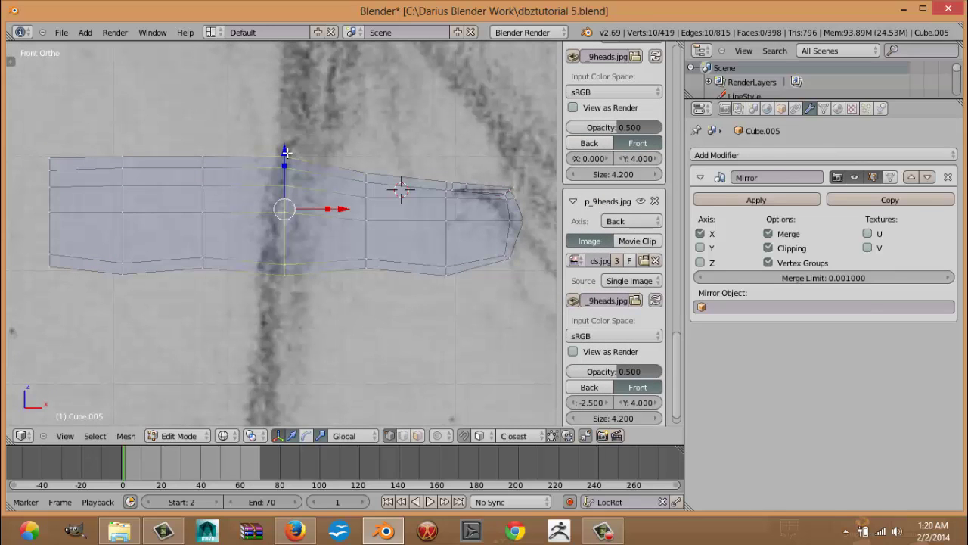
drag(286, 152, 287, 160)
key(s)
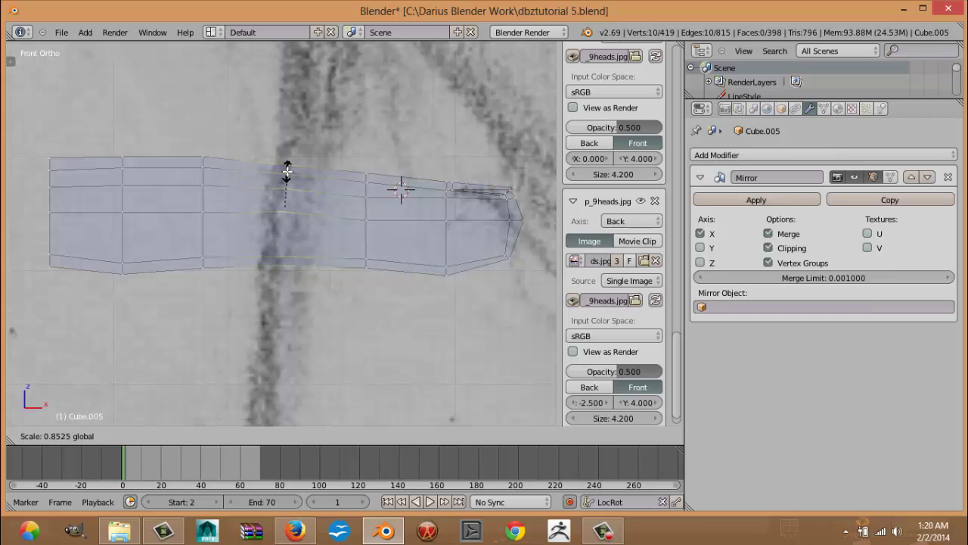
click(286, 168)
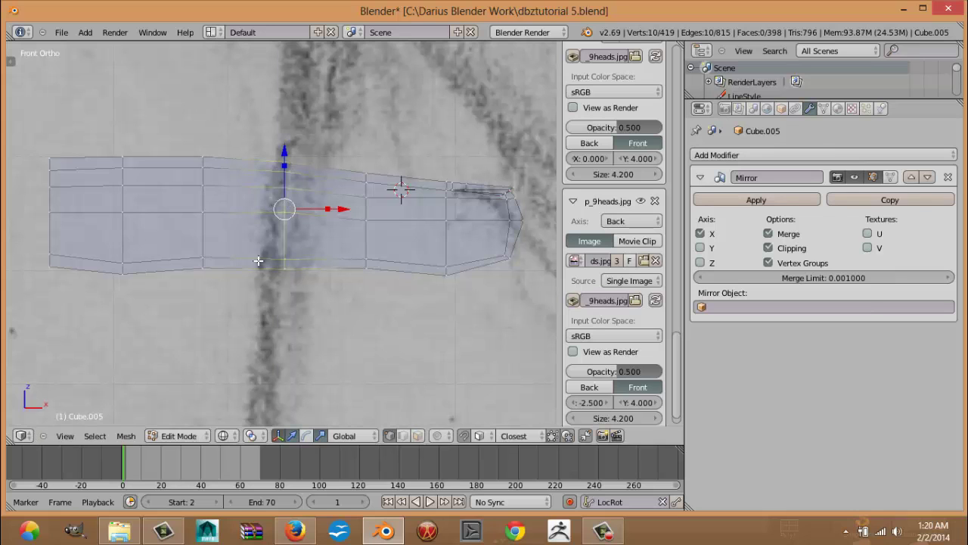
Step: Lower the underside vertices of the loop between the two joints along Z to restore the pad's bulge
key(a)
key(b)
drag(250, 234, 308, 285)
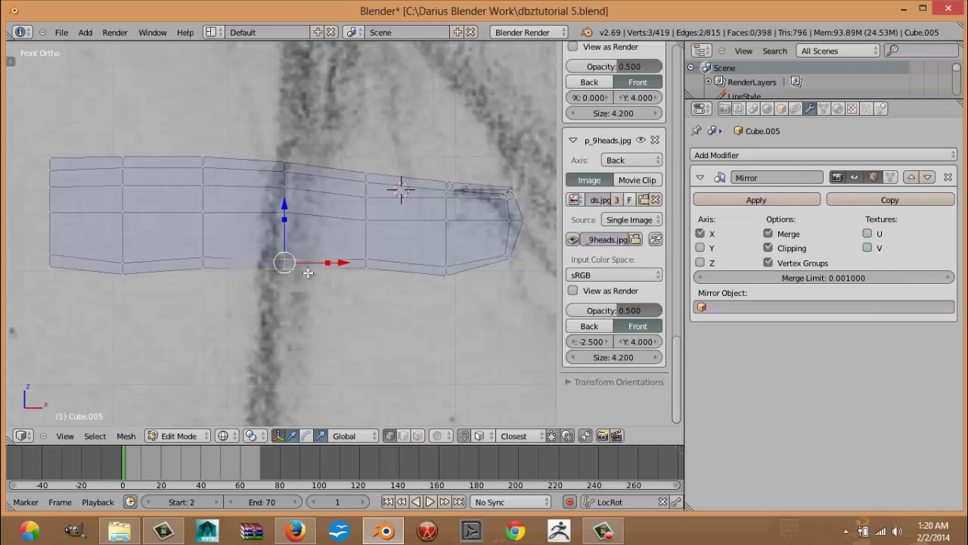
drag(285, 205, 290, 213)
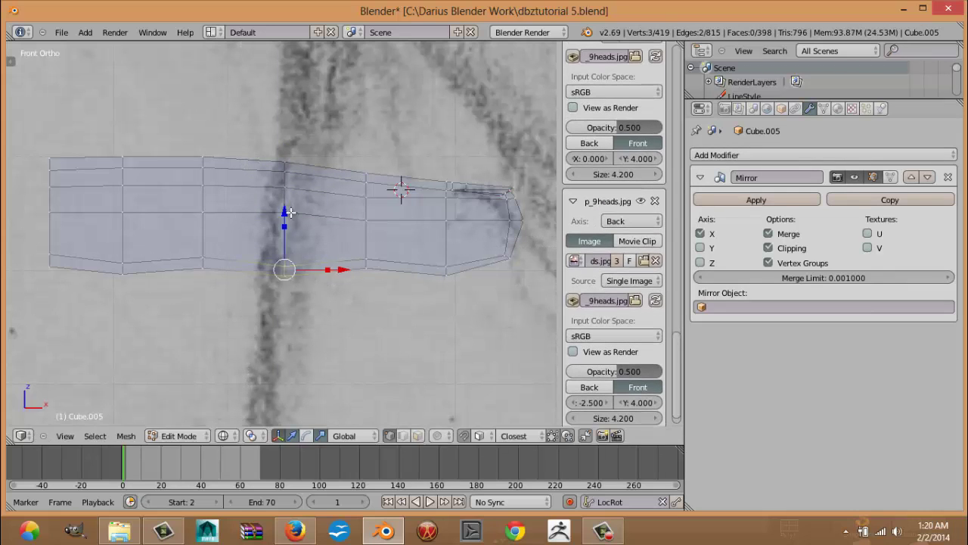
Step: Add an edge loop on each side of the joint nearest the fingertip, sliding both loops toward the joint
shift+middle_drag(343, 256, 321, 265)
middle_drag(369, 238, 360, 205)
key(KP_1)
scroll(378, 199, up, 4)
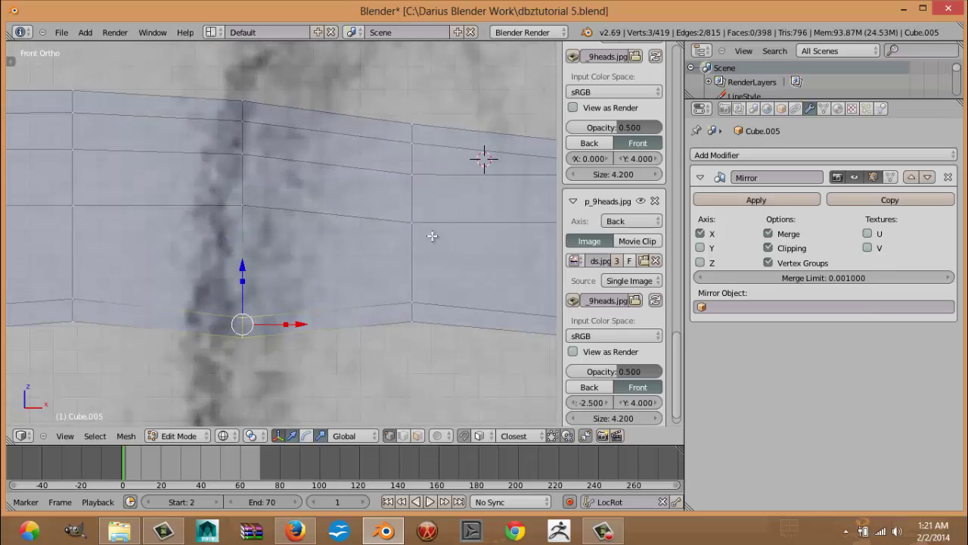
shift+middle_drag(432, 236, 332, 263)
key(ctrl+r)
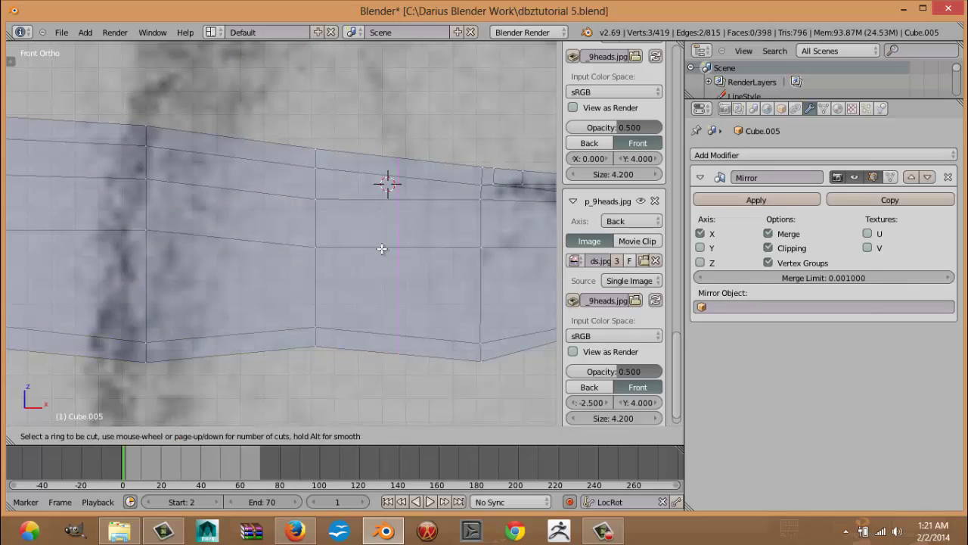
click(379, 250)
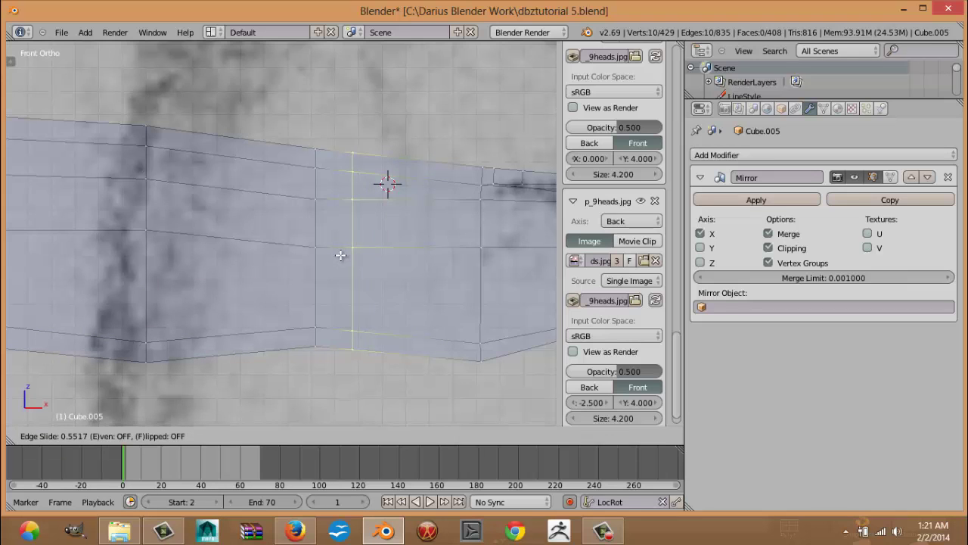
click(356, 255)
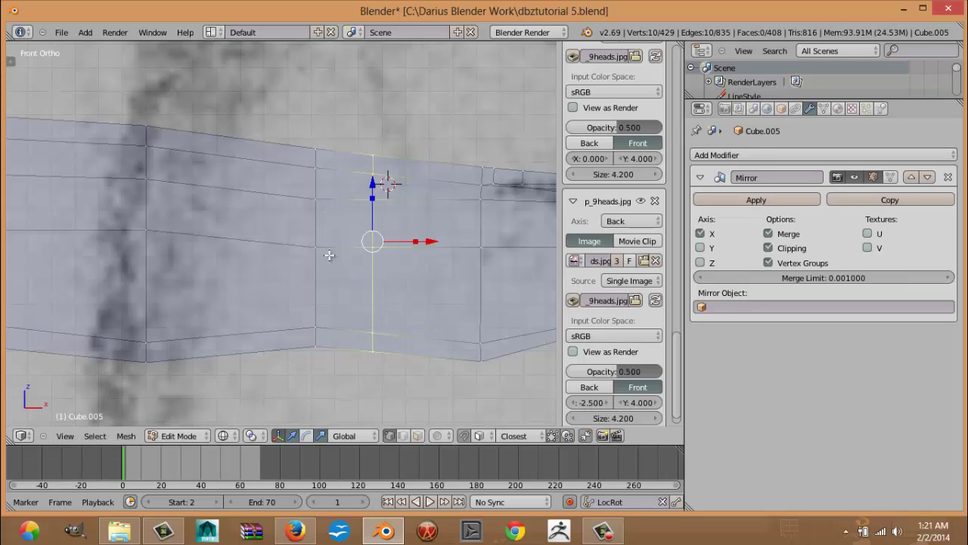
key(ctrl+r)
click(276, 248)
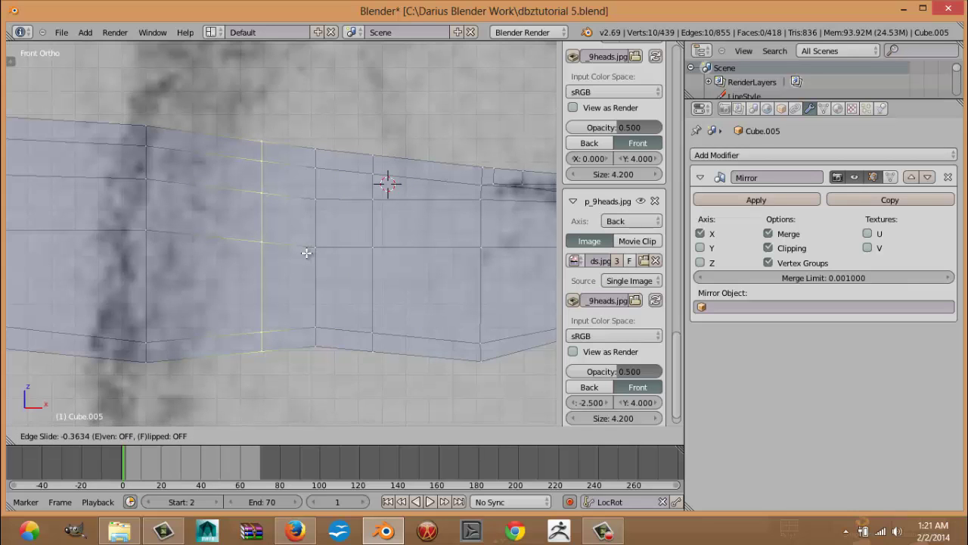
click(306, 252)
Step: Add an edge loop on each side of the joint nearest the finger's open end, sliding both loops close to it
shift+middle_drag(192, 261, 362, 258)
shift+middle_drag(301, 253, 364, 250)
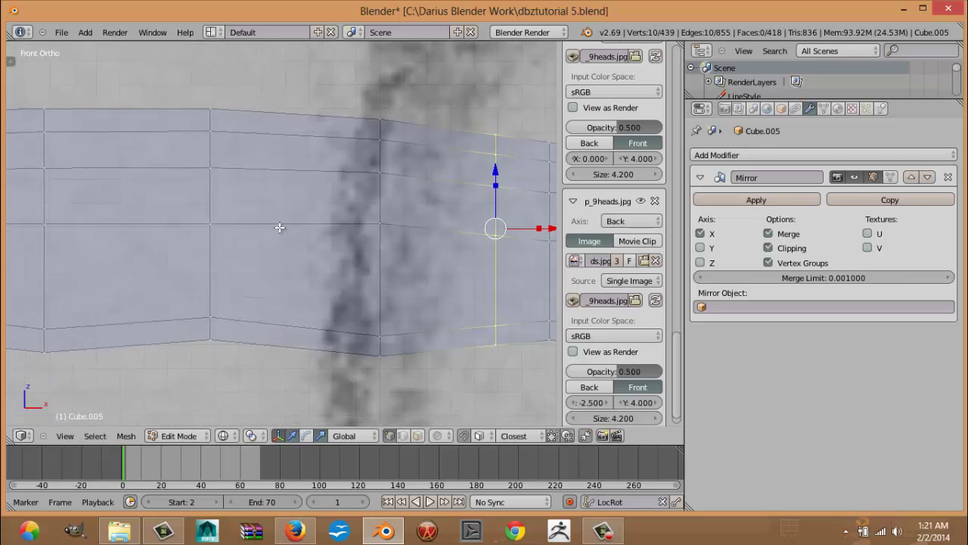
key(ctrl+r)
click(262, 235)
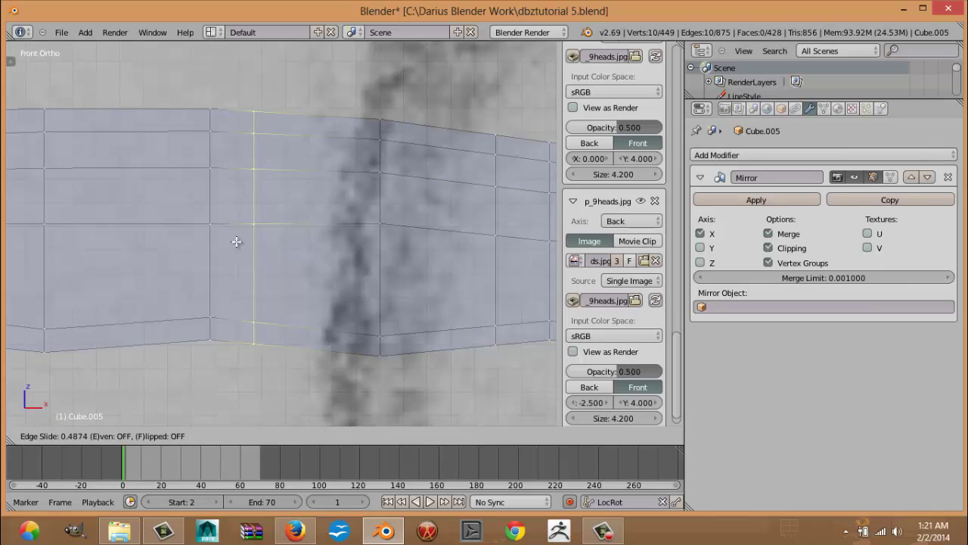
click(240, 241)
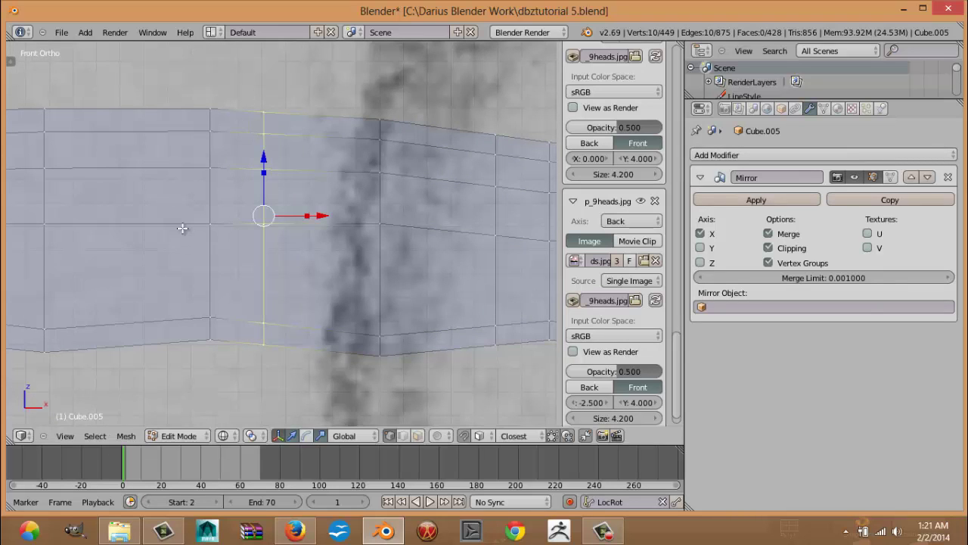
key(ctrl+r)
click(182, 227)
click(220, 230)
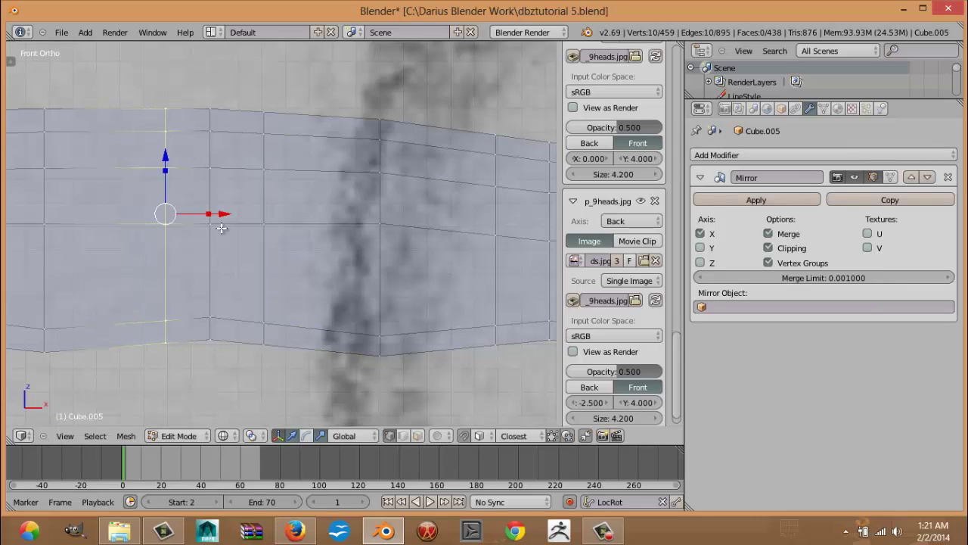
key(g)
key(g)
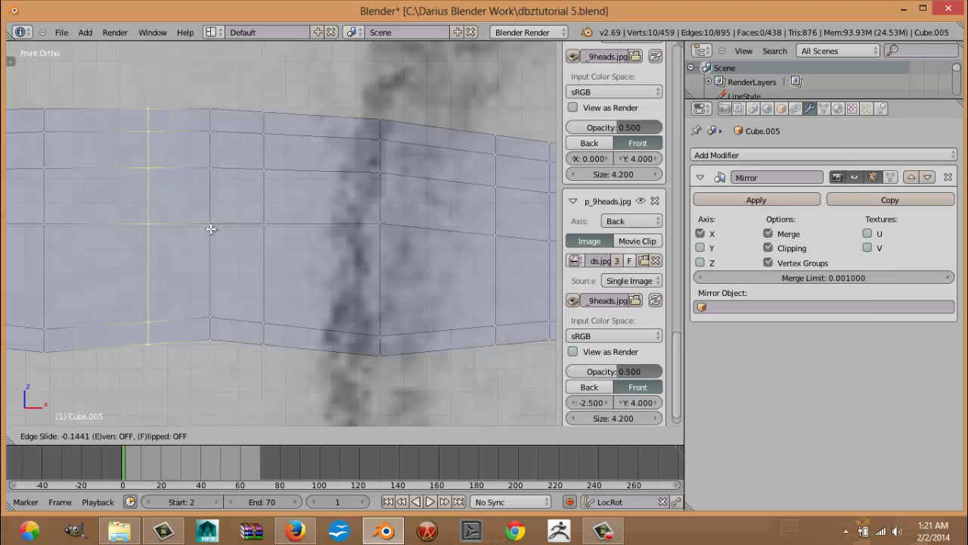
click(215, 230)
Step: Select the six top-surface vertices on the loops flanking the joint nearest the open end and spread them apart along X by about 1.6
scroll(235, 243, down, 4)
middle_drag(261, 232, 280, 292)
key(KP_7)
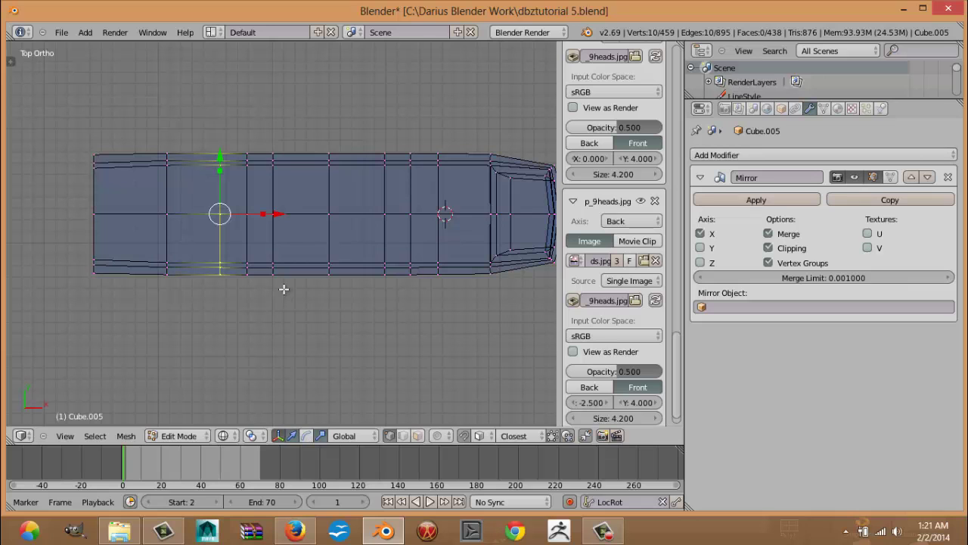
key(z)
scroll(284, 289, up, 4)
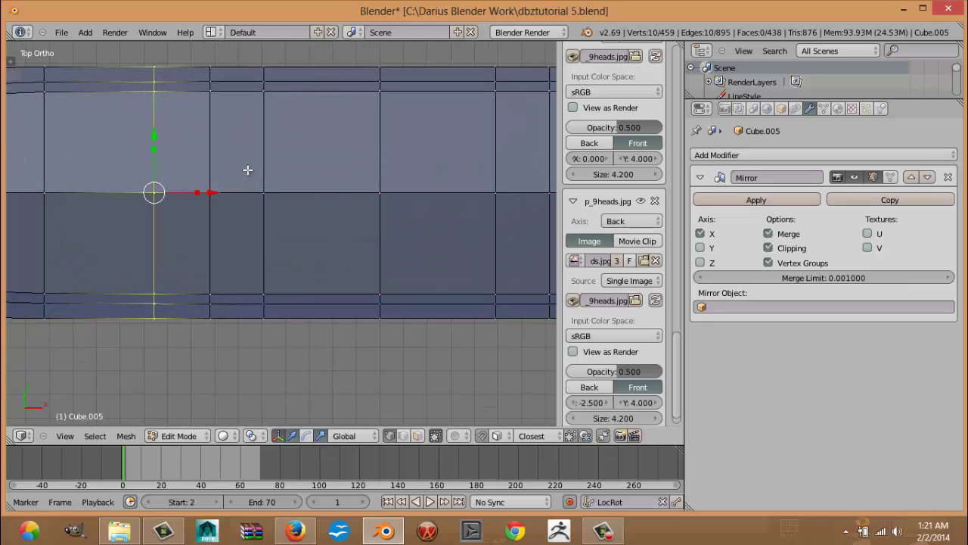
right_click(263, 192)
shift+right_click(266, 291)
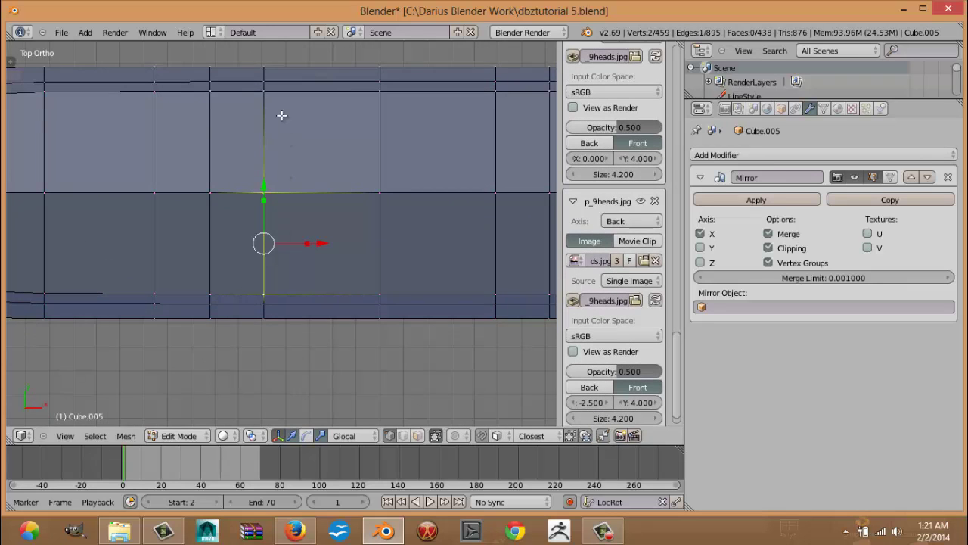
shift+right_click(266, 93)
shift+right_click(153, 194)
shift+right_click(160, 105)
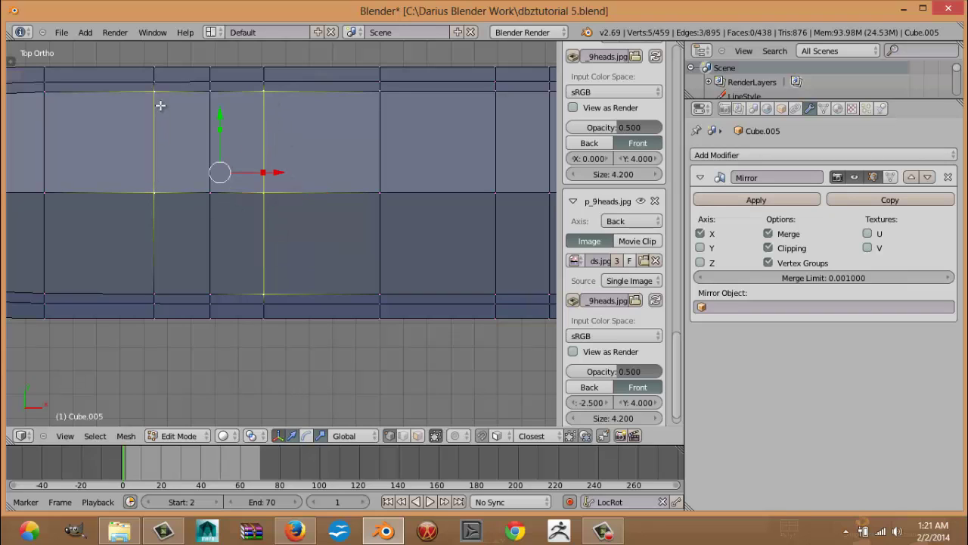
shift+right_click(160, 285)
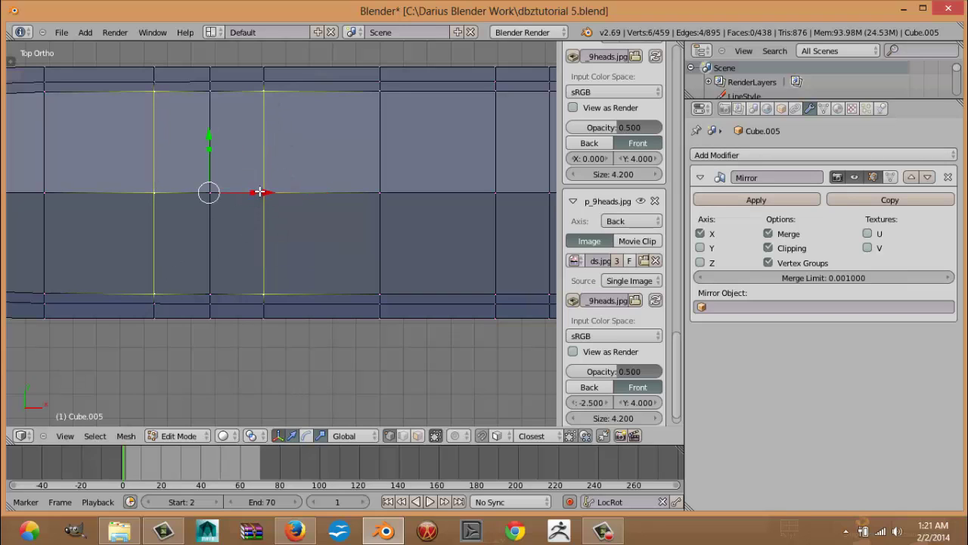
key(s)
key(x)
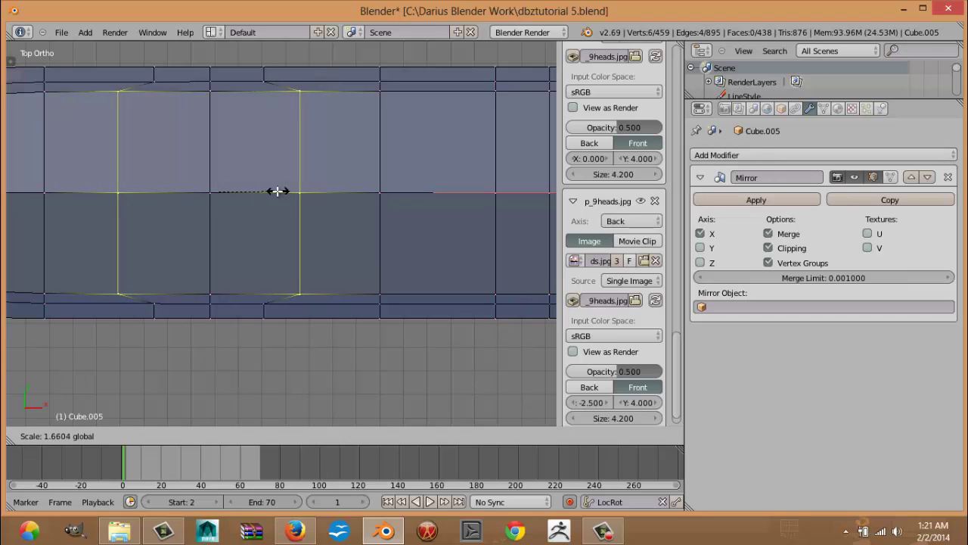
click(276, 191)
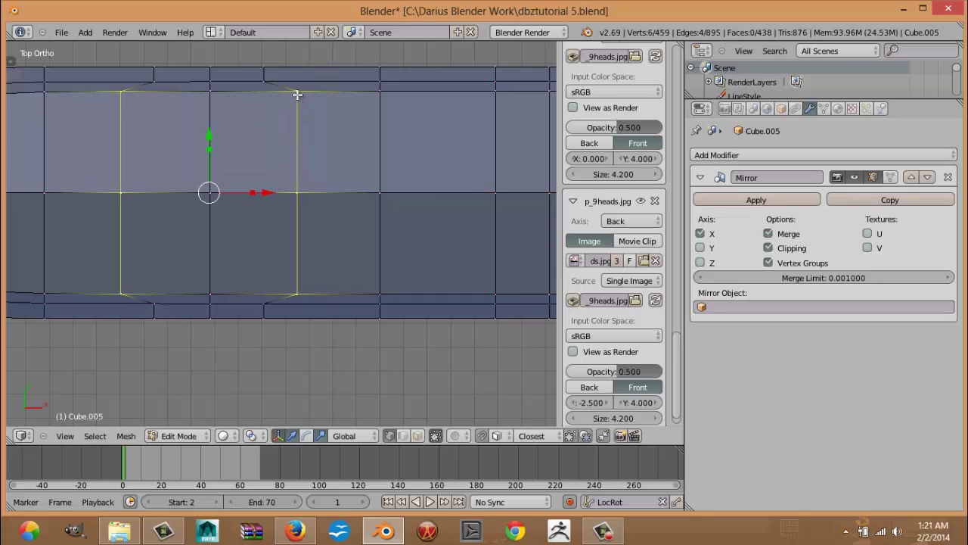
Step: Select the four corner vertices of that knuckle area and scale them inward to round its outline
right_click(298, 94)
shift+right_click(125, 97)
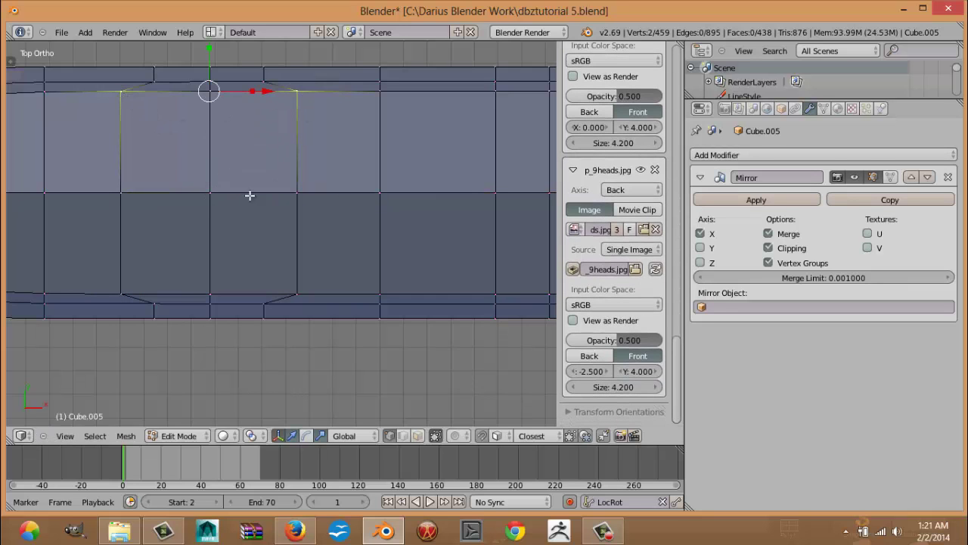
shift+right_click(299, 291)
shift+right_click(122, 293)
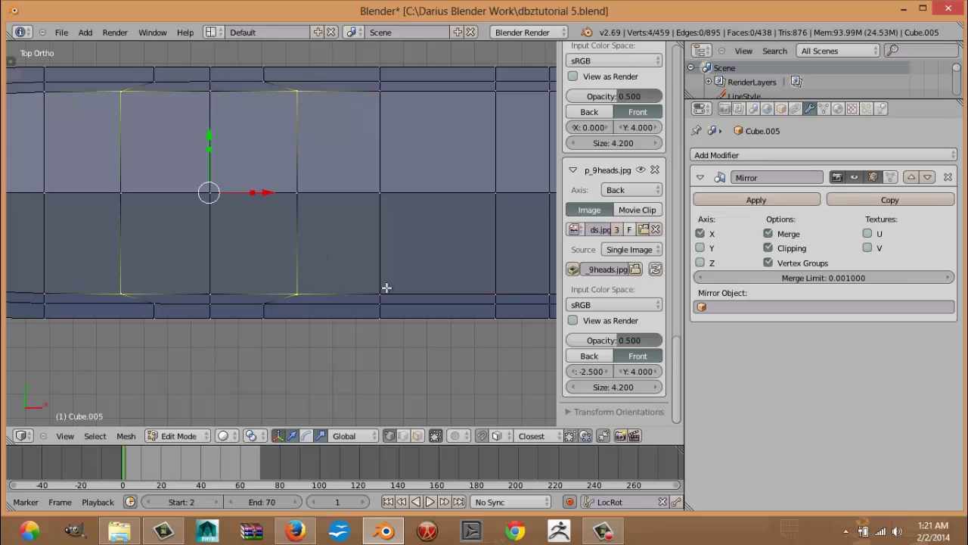
key(s)
click(302, 243)
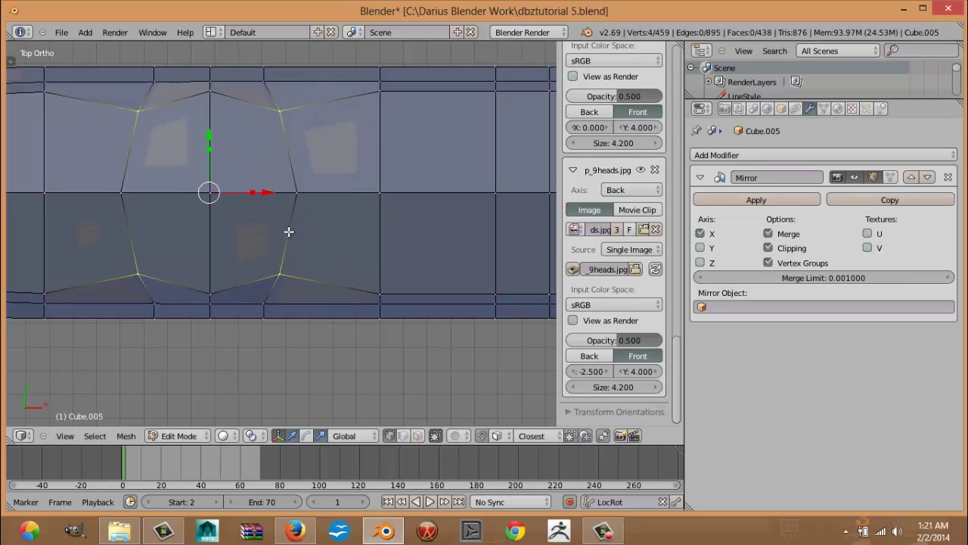
Step: Try to extrude the four top faces of the rounded knuckle upward, then undo the extrusion
shift+right_click(303, 196)
shift+right_click(199, 199)
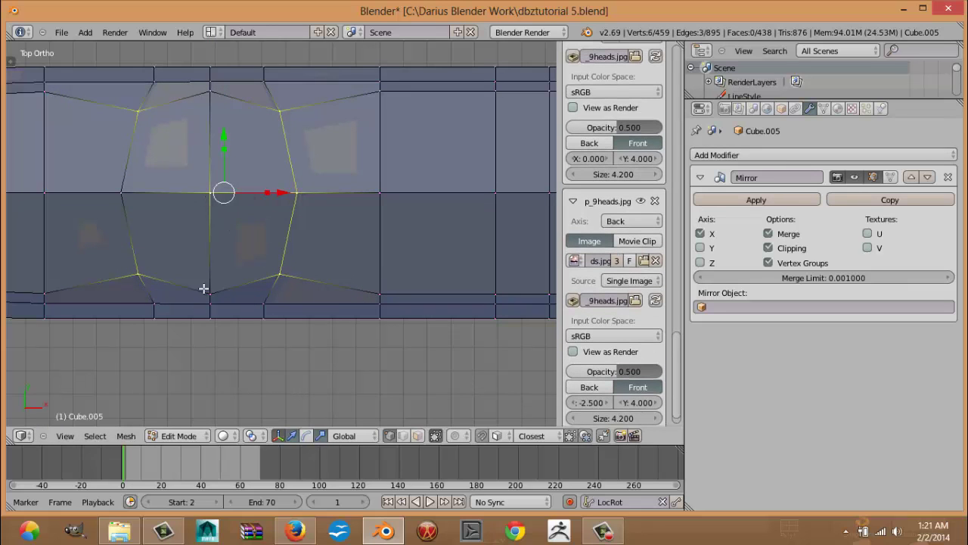
shift+right_click(205, 291)
shift+right_click(119, 191)
shift+right_click(211, 96)
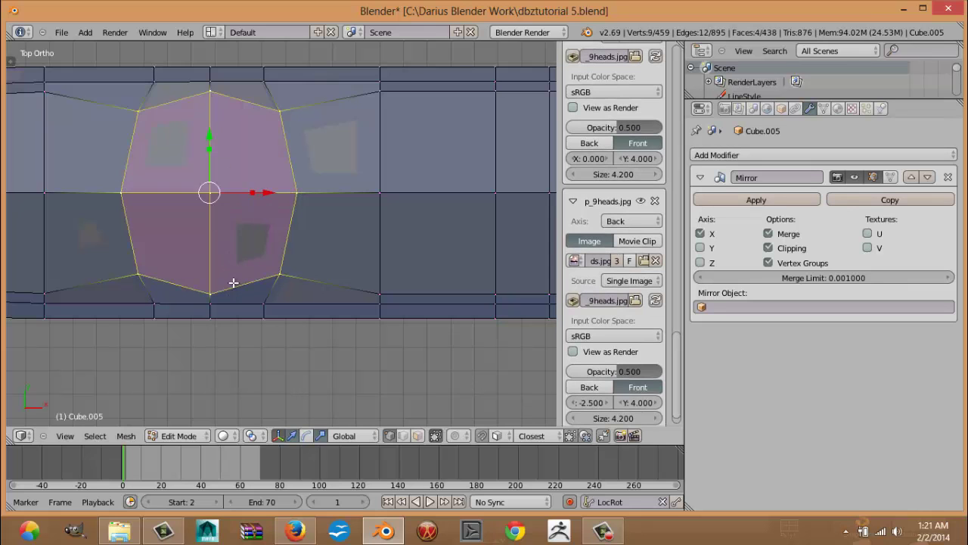
middle_drag(234, 282, 217, 246)
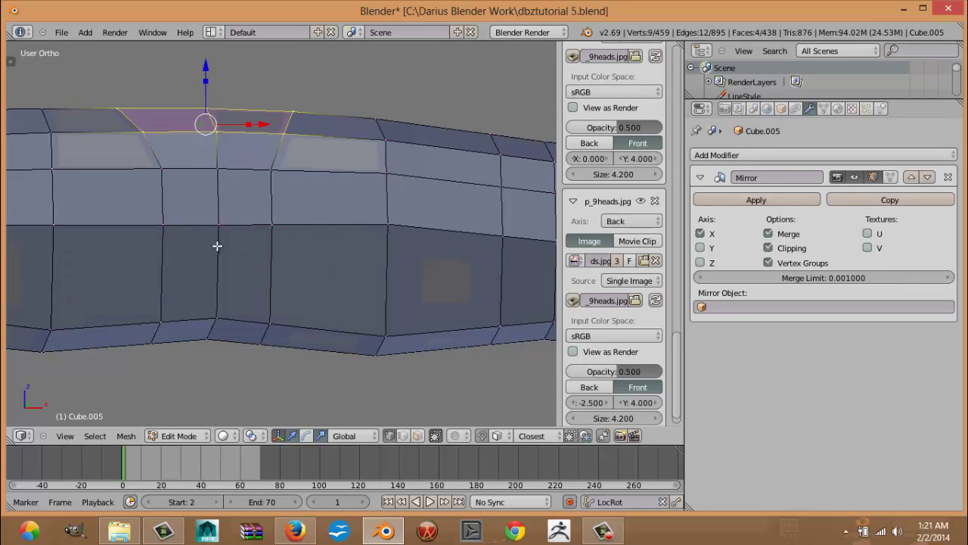
key(e)
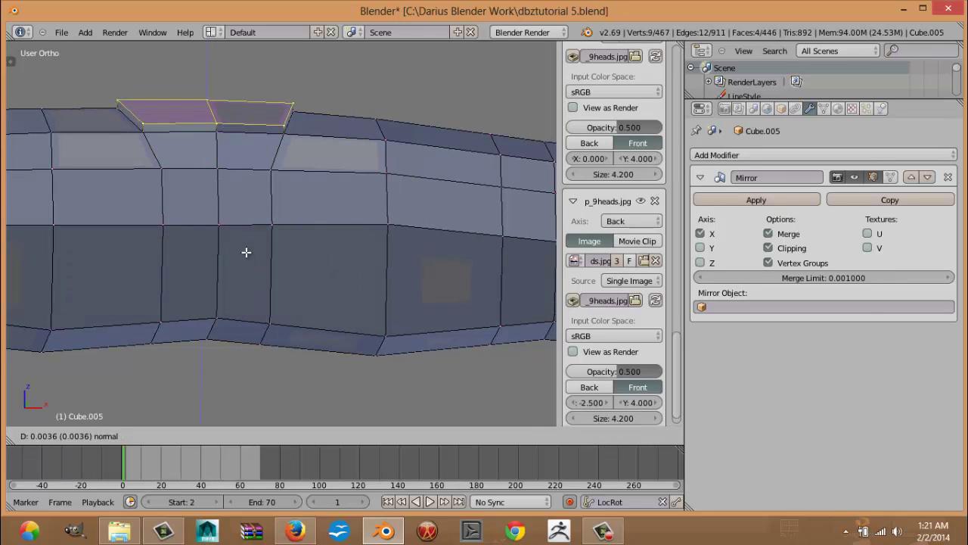
right_click(246, 252)
key(ctrl+z)
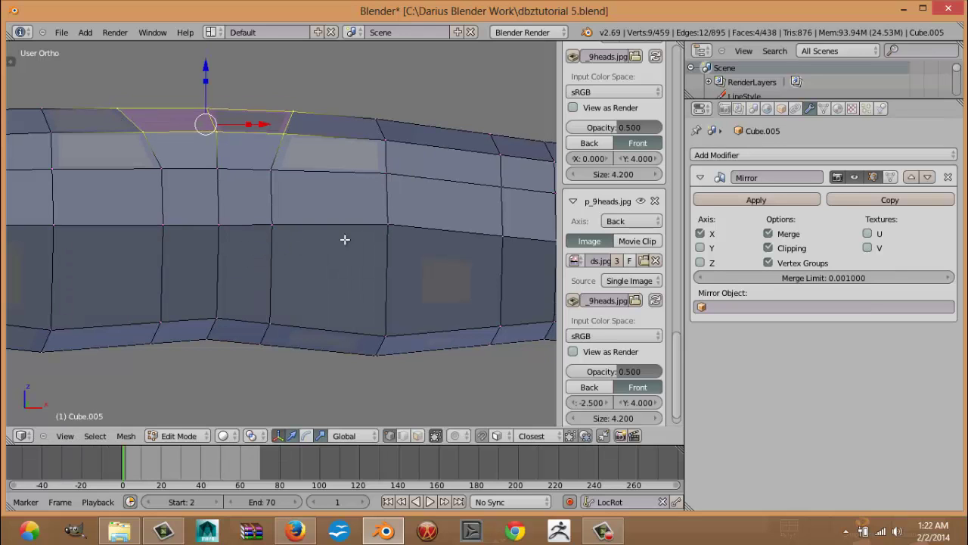
Step: Select the six top-surface vertices on the loops flanking the joint nearest the fingernail and spread them apart along X
shift+middle_drag(443, 220, 130, 219)
middle_drag(303, 237, 361, 195)
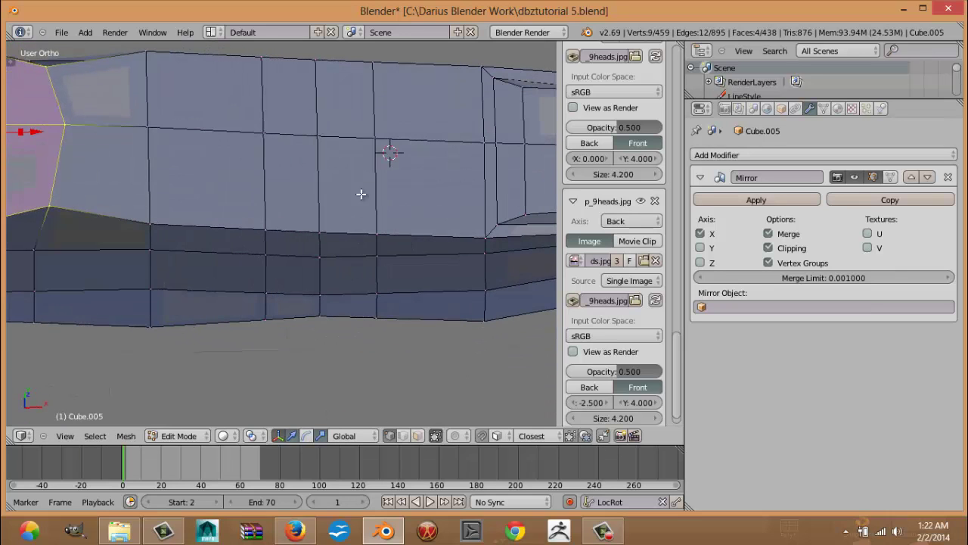
right_click(373, 135)
shift+right_click(375, 232)
shift+right_click(373, 64)
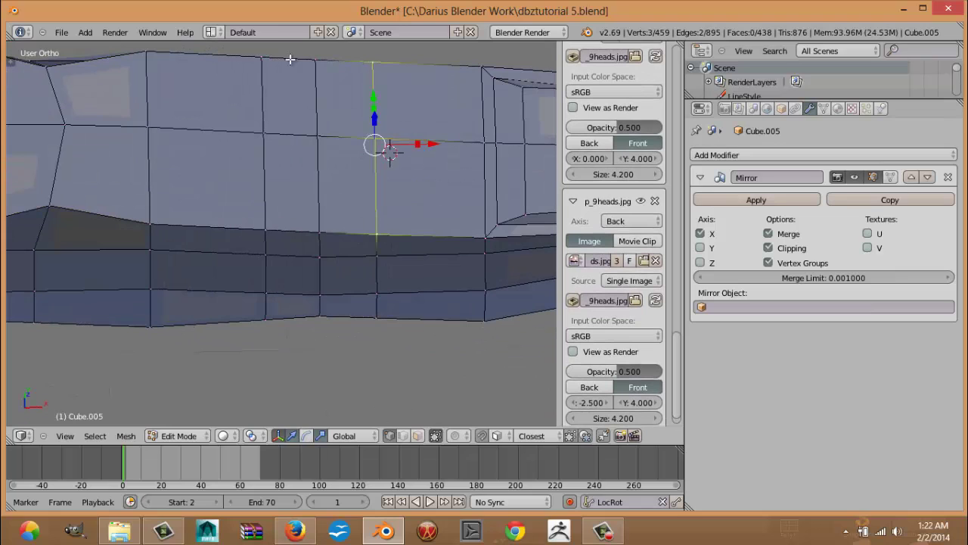
shift+right_click(261, 58)
shift+right_click(263, 135)
shift+right_click(265, 228)
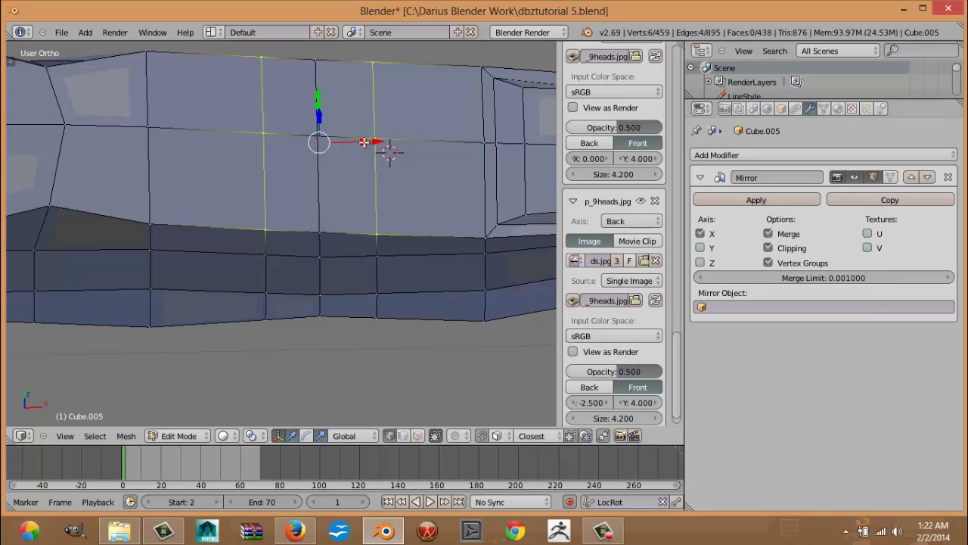
drag(365, 142, 385, 140)
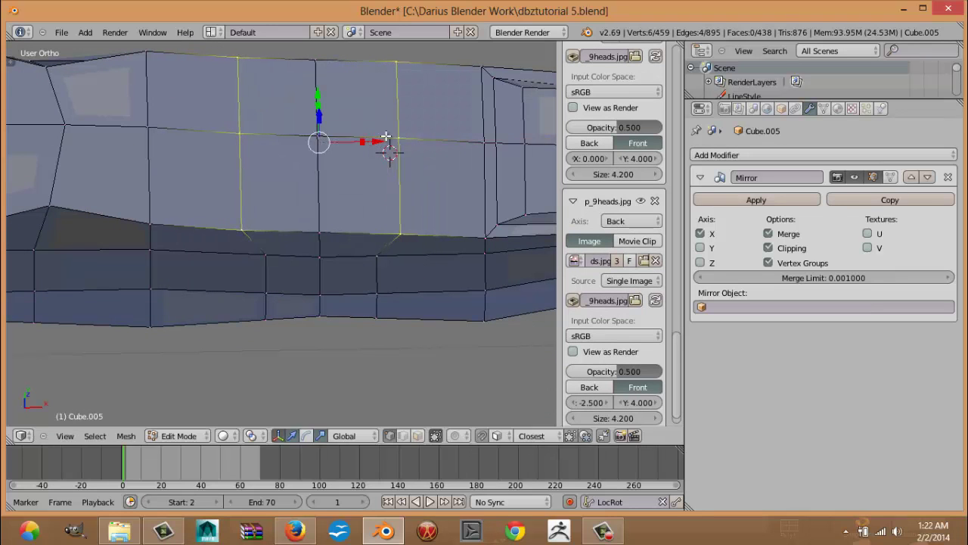
Step: Select the four corner vertices of the knuckle area nearest the fingernail and scale them inward to round its outline
right_click(392, 67)
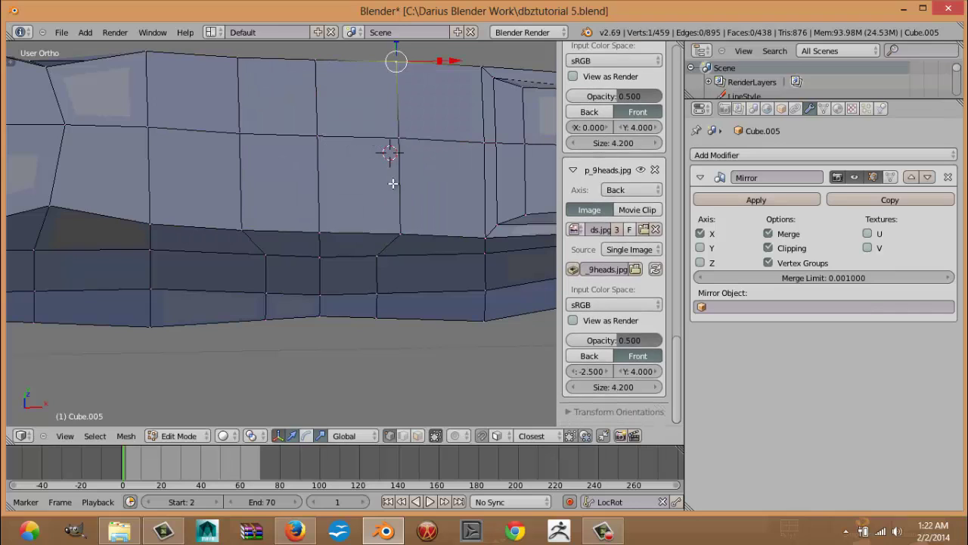
shift+right_click(399, 229)
shift+right_click(249, 229)
shift+right_click(239, 61)
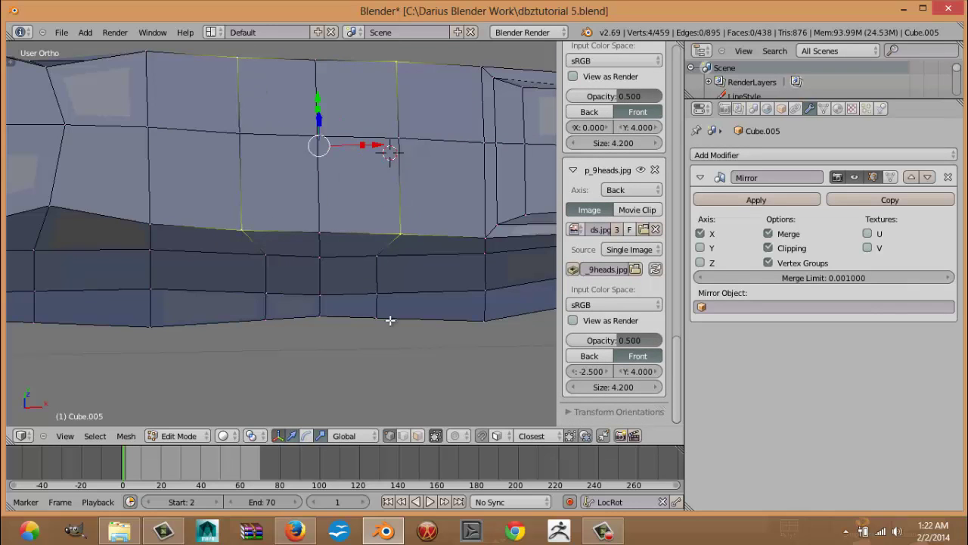
key(s)
click(334, 194)
Step: Add the middle and outer vertices to the selection until the four top faces of the knuckle nearest the fingernail are selected
shift+right_click(330, 143)
shift+right_click(250, 140)
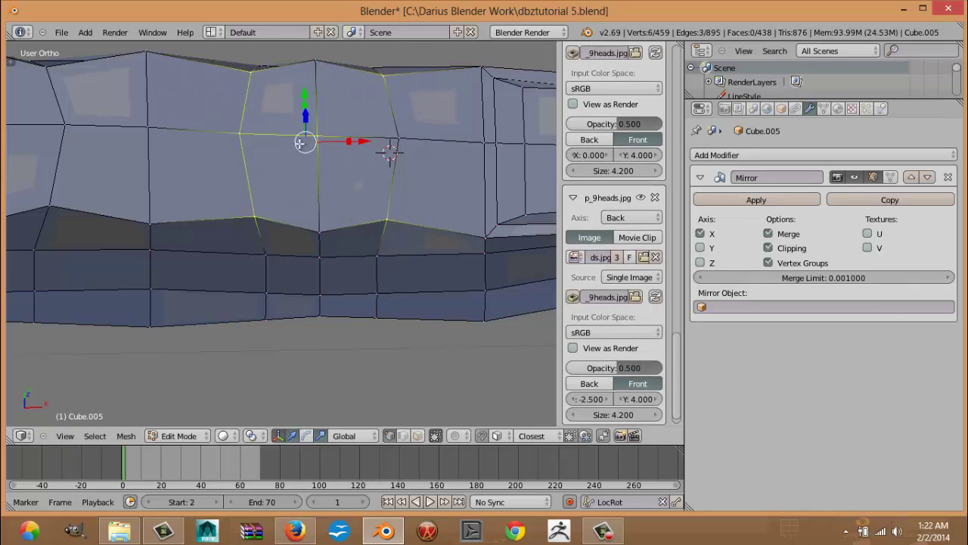
shift+right_click(400, 140)
shift+right_click(330, 72)
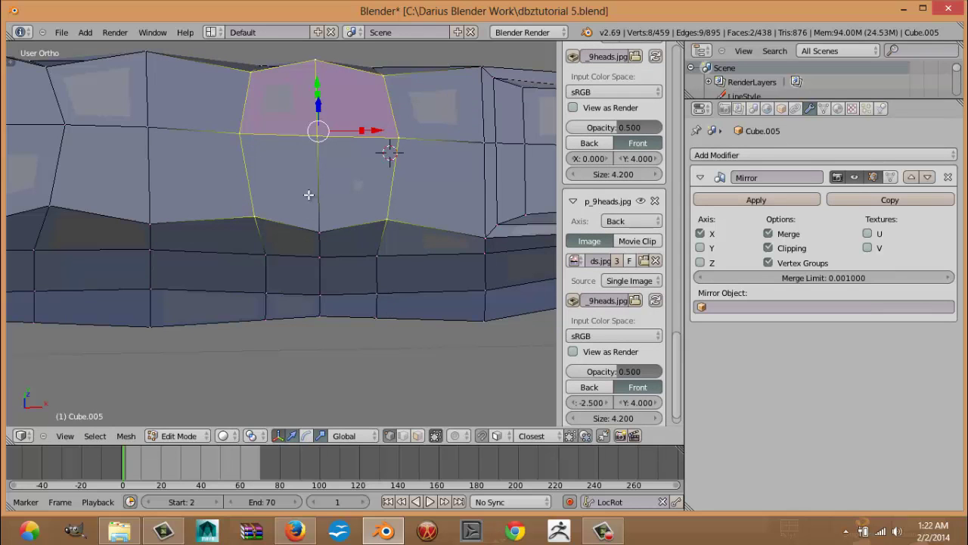
shift+right_click(327, 238)
middle_drag(332, 199, 328, 119)
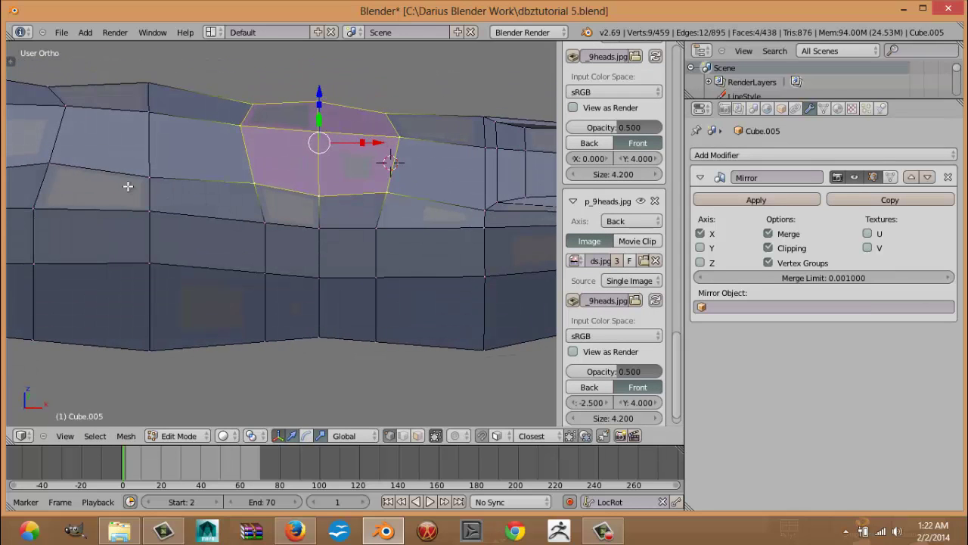
Step: Extend the selection to the four top faces of the other knuckle near the finger's open end
middle_drag(128, 186, 305, 199)
shift+right_click(273, 207)
shift+right_click(215, 214)
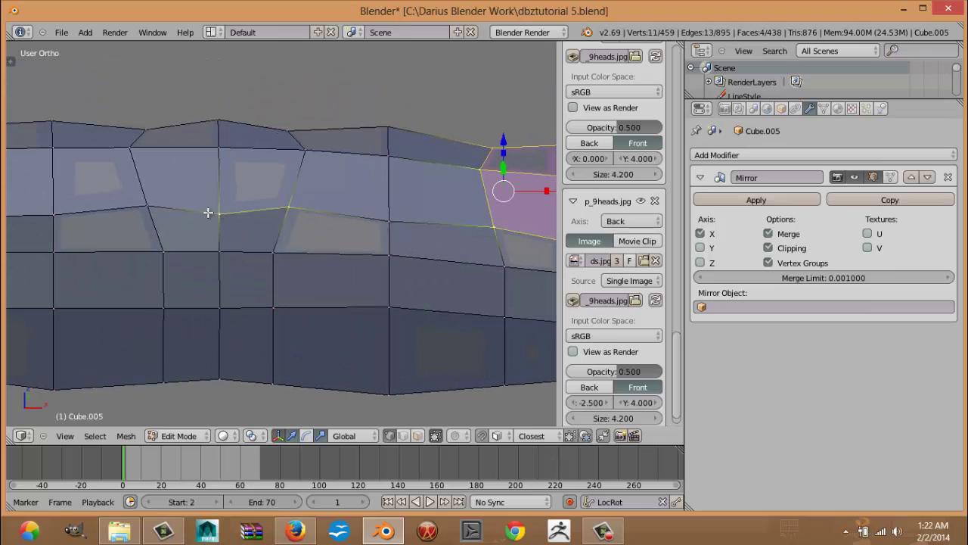
shift+right_click(139, 200)
shift+right_click(138, 146)
shift+right_click(153, 126)
shift+right_click(211, 131)
shift+right_click(218, 146)
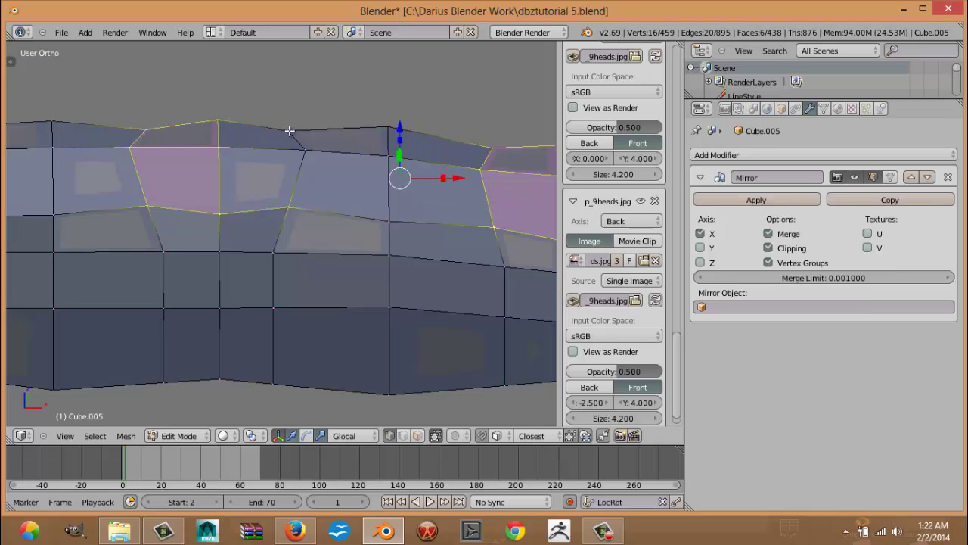
shift+right_click(290, 130)
shift+right_click(306, 151)
Step: Extrude the top faces of both knuckles, draw them inward with Shrink/Fatten, and raise them slightly along Z
key(e)
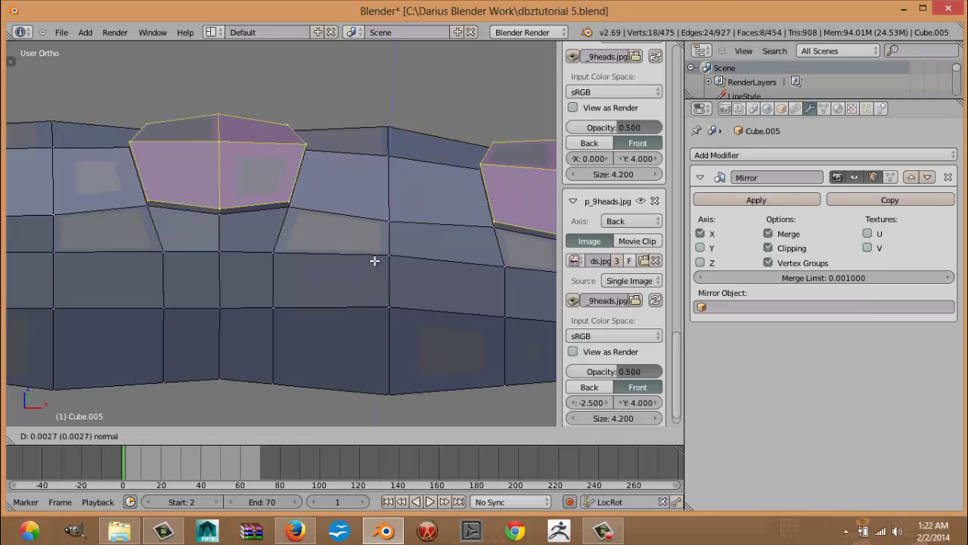
click(374, 265)
key(alt+s)
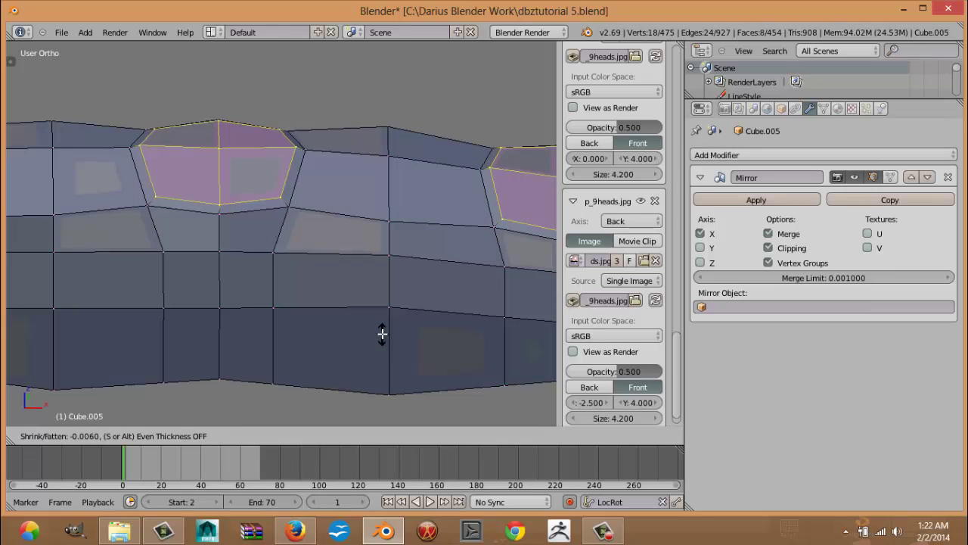
click(398, 241)
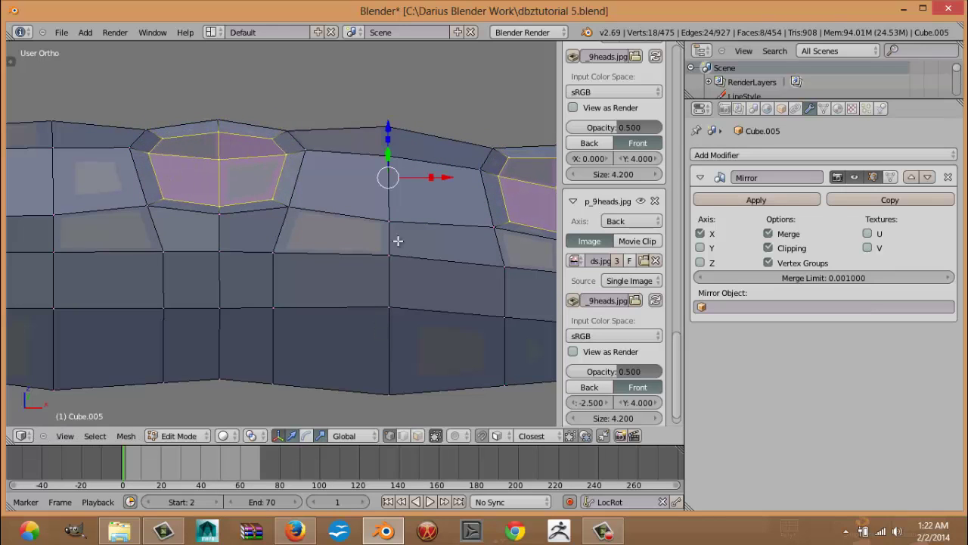
drag(391, 119, 392, 113)
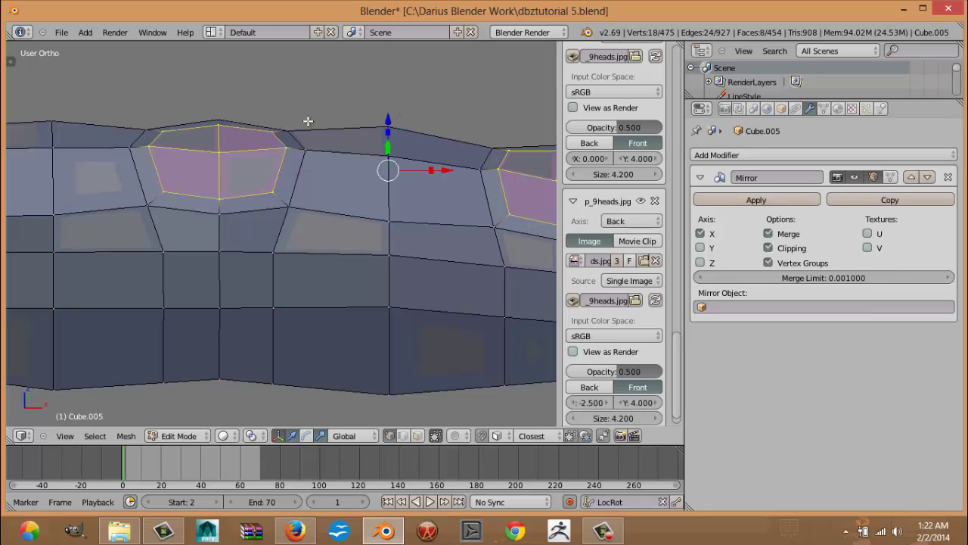
Step: Select the center vertex of each knuckle and raise both slightly along Z
right_click(213, 158)
shift+middle_drag(234, 212, 110, 230)
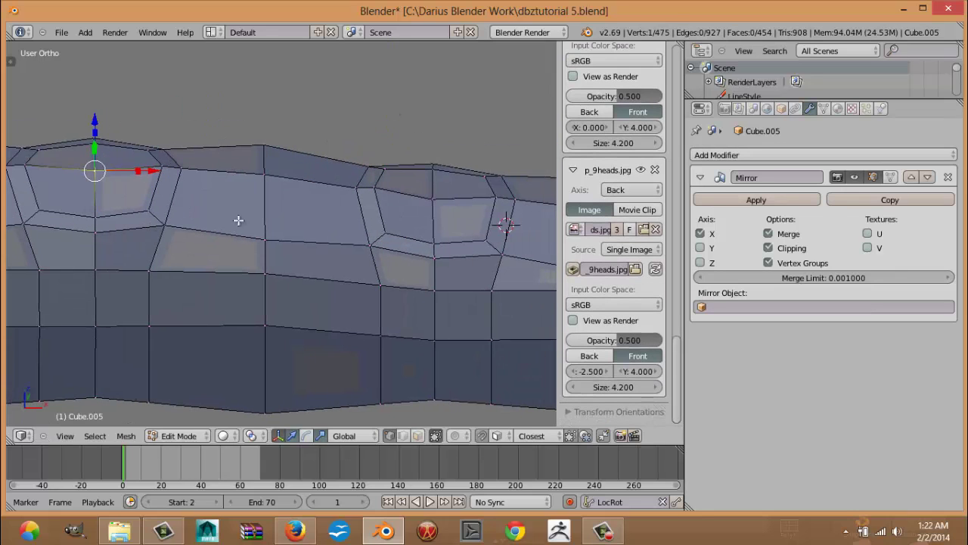
shift+right_click(436, 204)
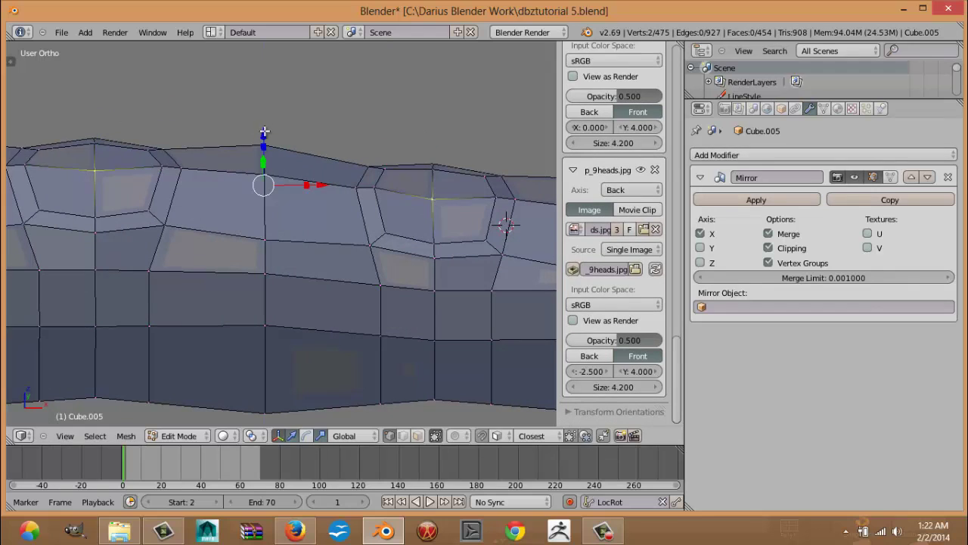
drag(264, 132, 264, 123)
key(a)
Step: Examine the finger's shape in Object Mode and its side profile in front view against the reference sketch
scroll(333, 227, down, 5)
key(Tab)
middle_drag(337, 236, 347, 254)
scroll(333, 257, up, 1)
scroll(288, 264, down, 6)
mouse_move(288, 265)
middle_down()
mouse_move(186, 264)
mouse_move(173, 295)
mouse_move(274, 259)
middle_up()
key(KP_1)
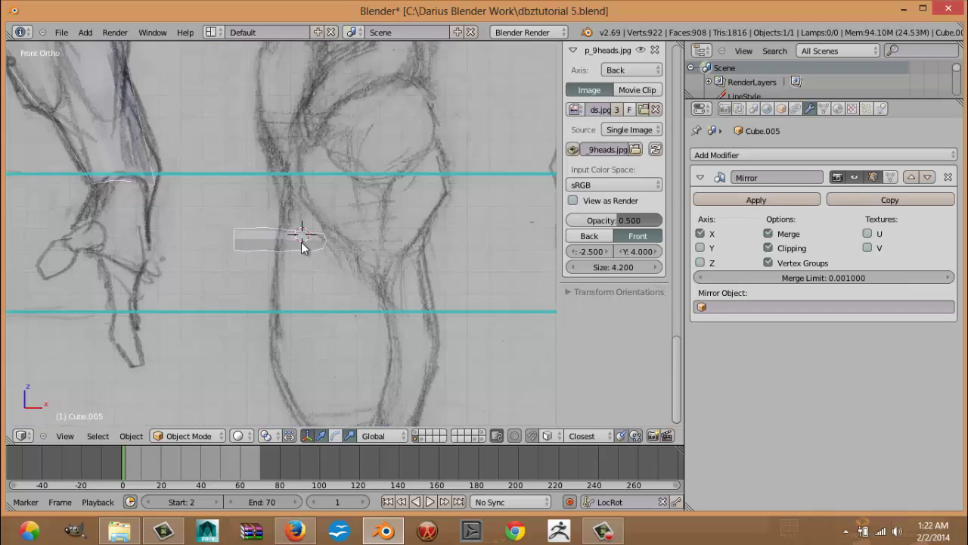
scroll(302, 242, up, 10)
key(Tab)
scroll(301, 242, down, 3)
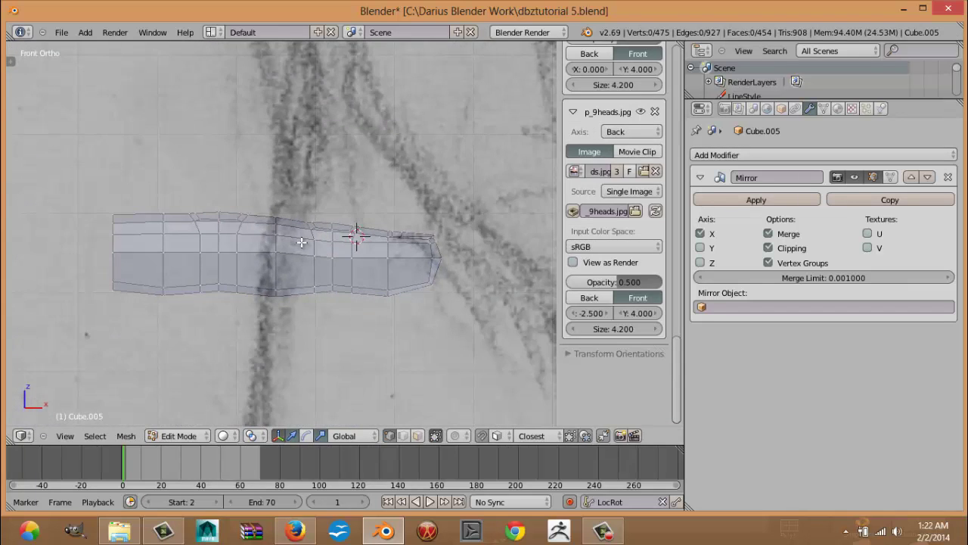
Step: In top view, select the whole linked finger mesh and duplicate it about 0.13 along Y
key(KP_7)
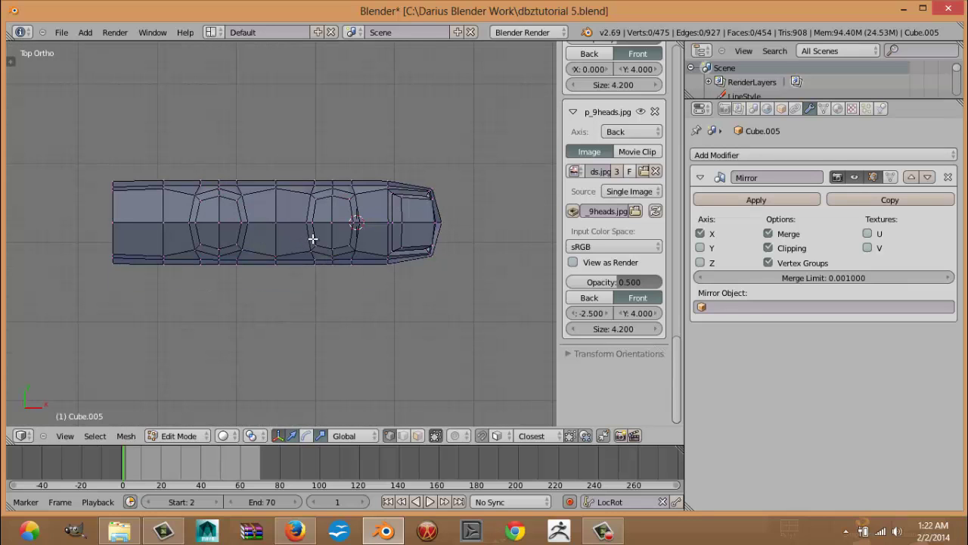
right_click(338, 223)
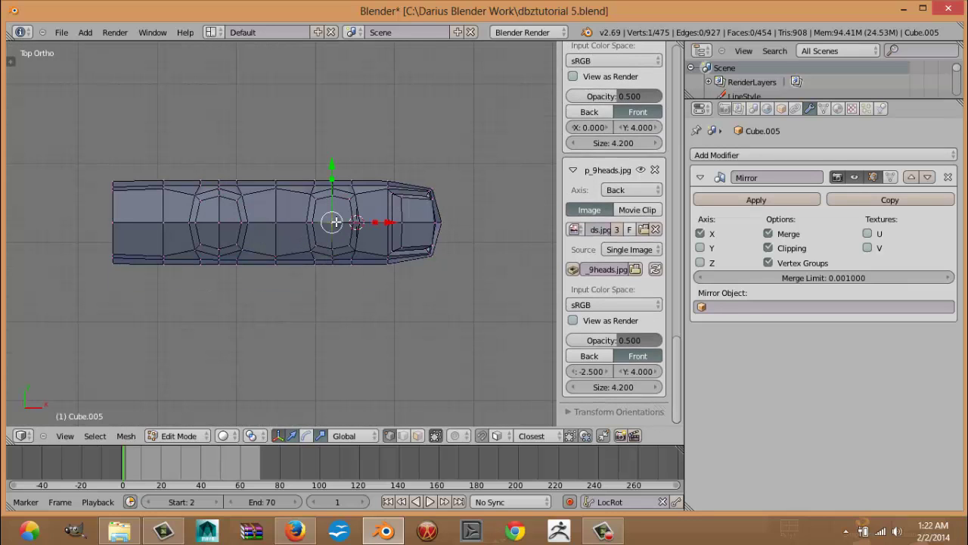
key(ctrl+l)
shift+middle_drag(325, 225, 323, 304)
scroll(323, 276, down, 4)
shift+middle_drag(294, 252, 302, 270)
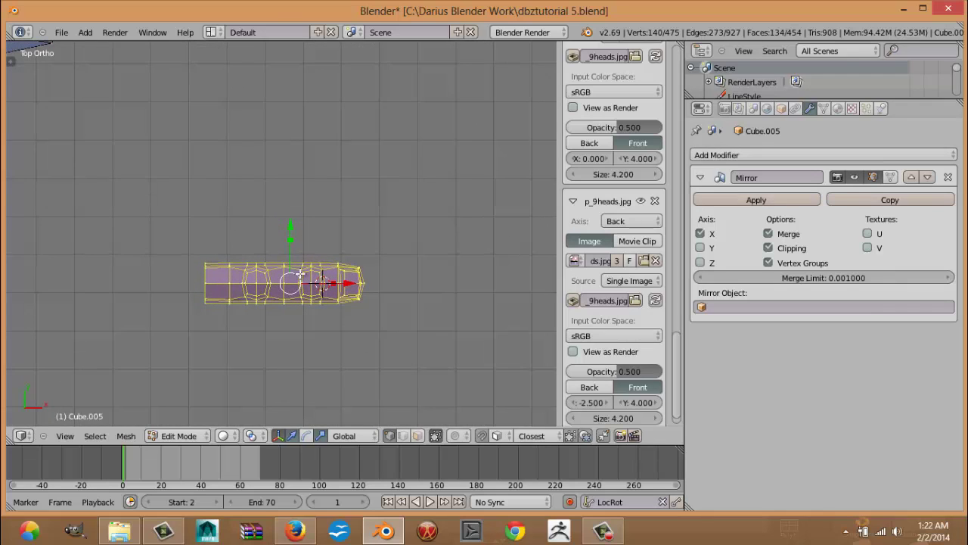
key(shift+d)
key(y)
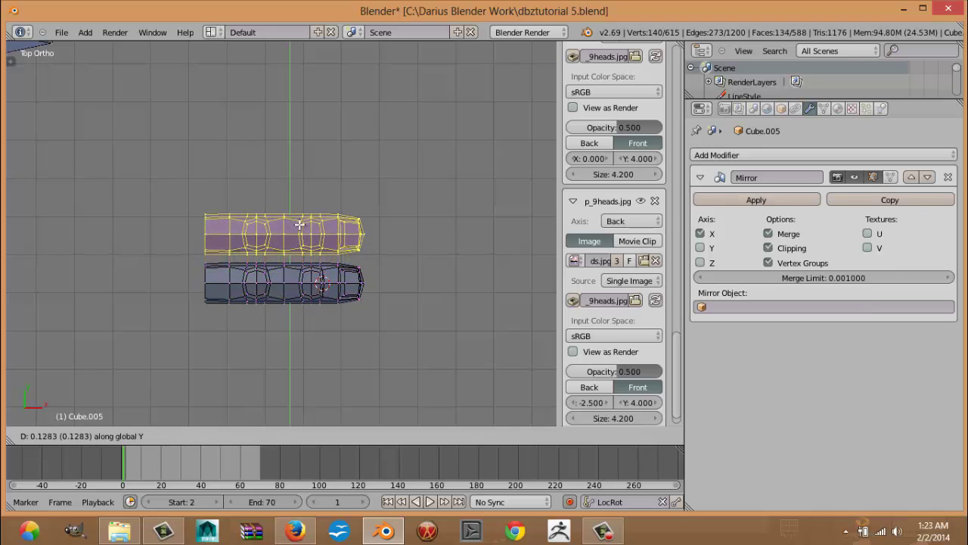
click(300, 225)
Step: Duplicate the finger twice more along Y, offsetting each copy by about 0.12 to 0.13, to make four fingers
key(shift+d)
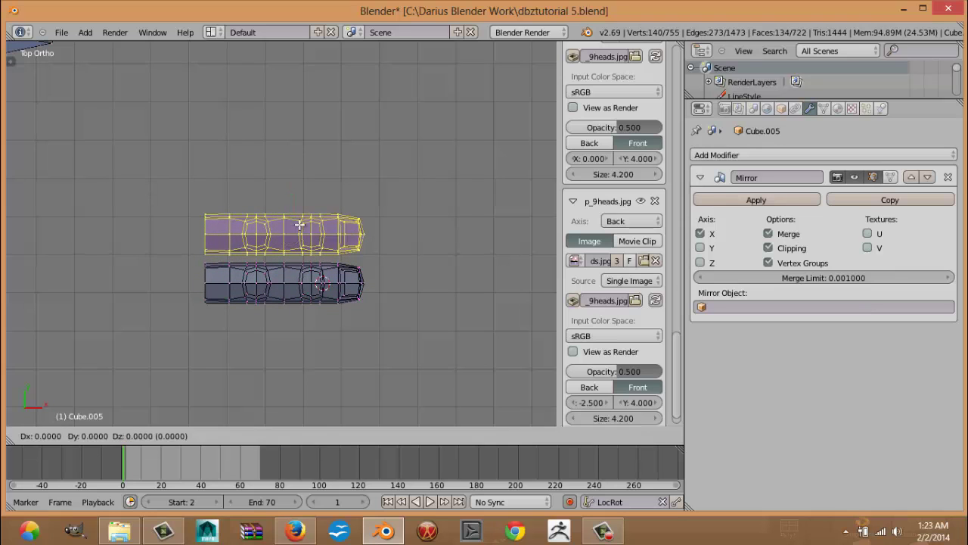
key(y)
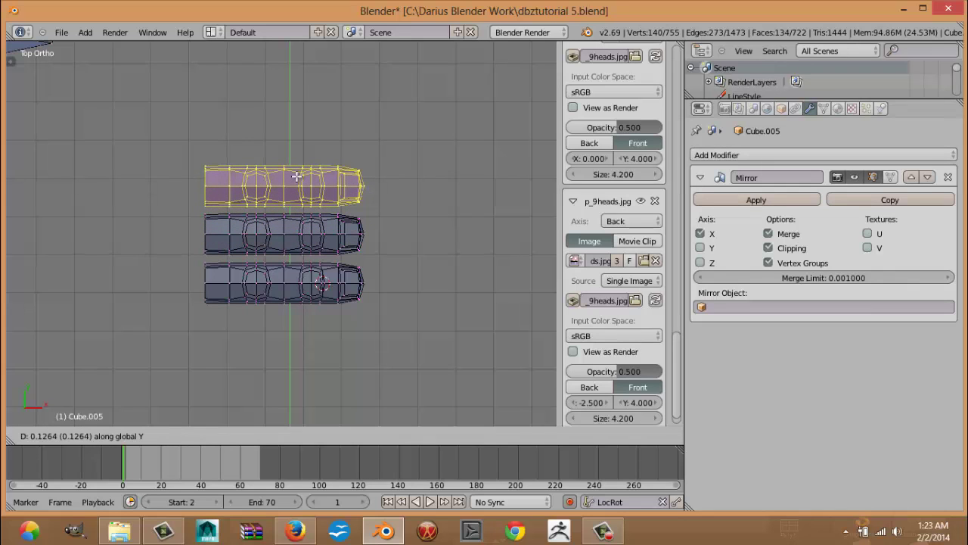
click(297, 176)
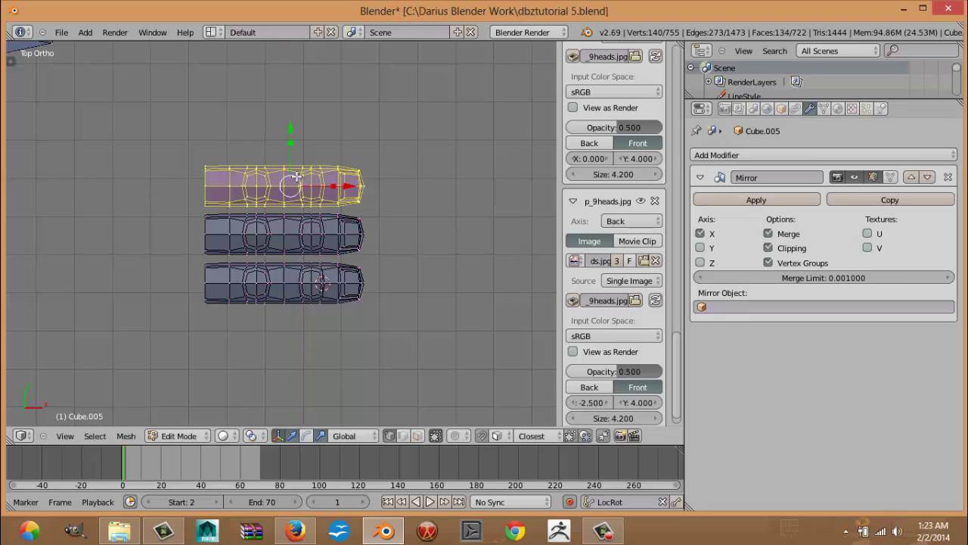
key(shift+d)
key(y)
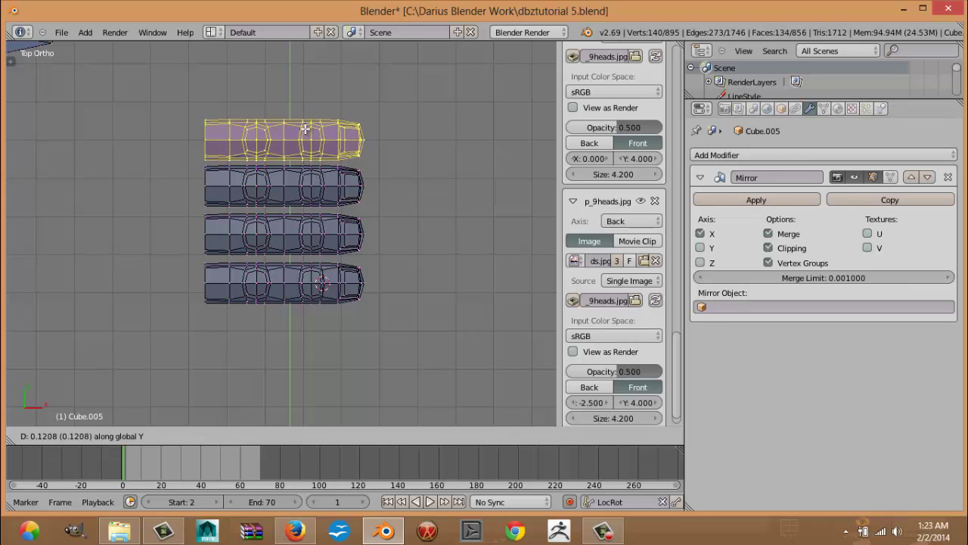
click(311, 144)
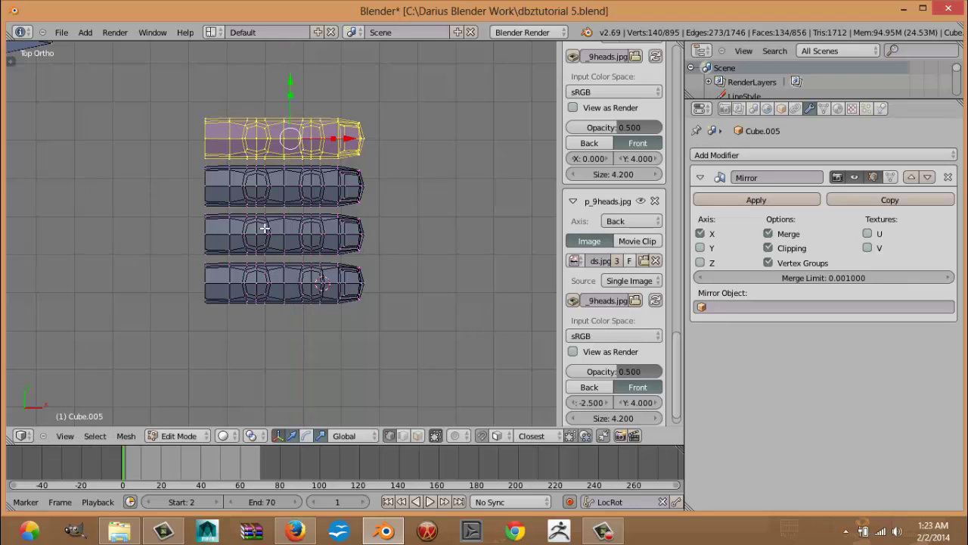
Step: Snap the 3D cursor to the open-end edge loop of the first duplicated finger and make the cursor the pivot point
click(303, 229)
alt+right_click(206, 229)
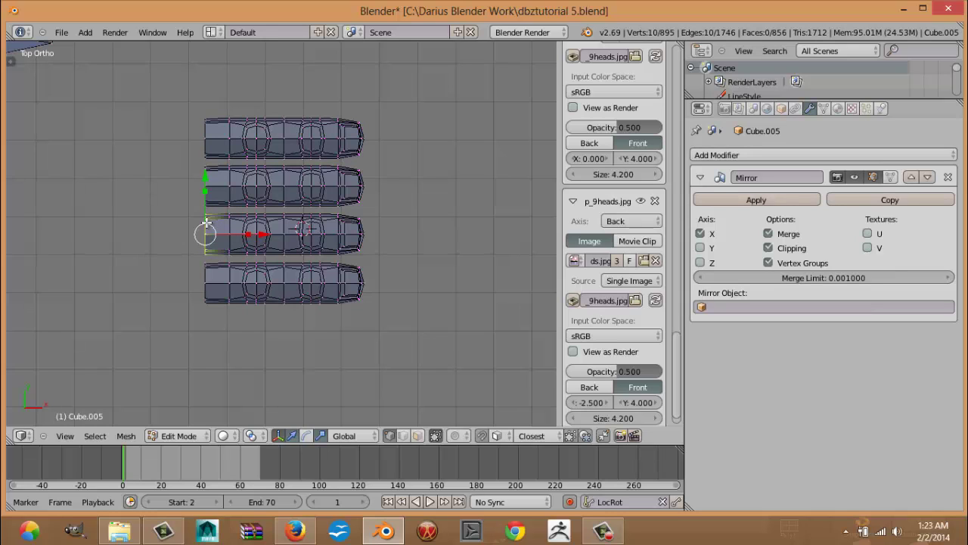
key(shift+s)
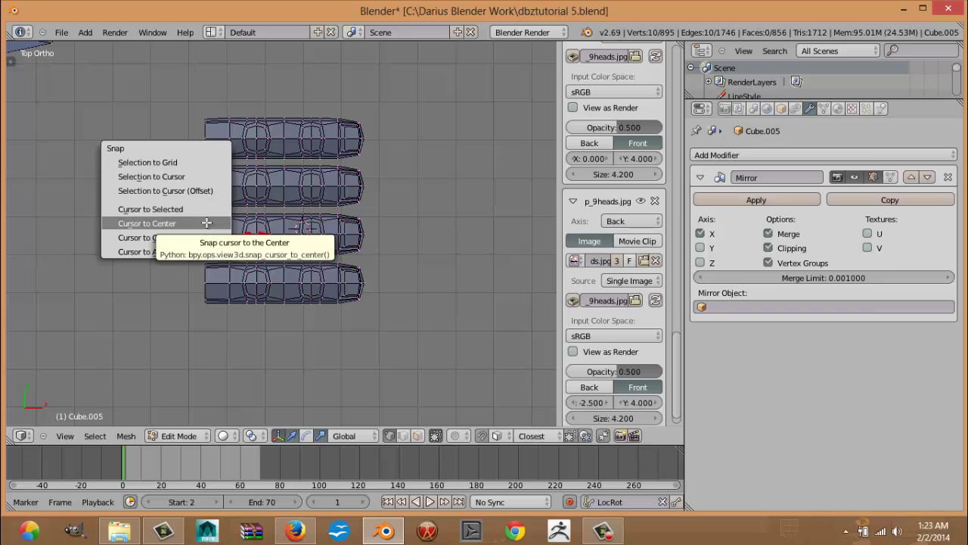
click(200, 211)
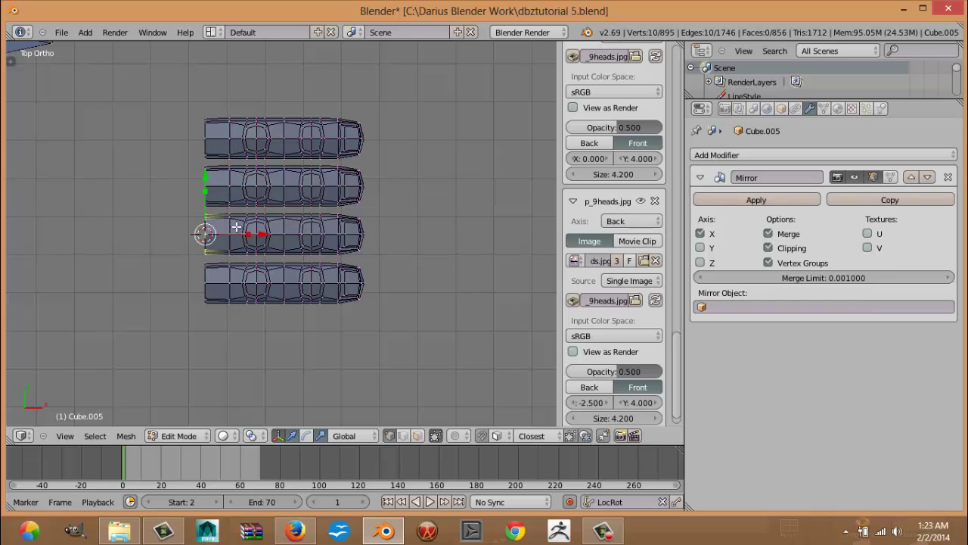
key(period)
Step: Select the two middle fingers and scale them along X by about 1.3 from the 3D cursor
key(l)
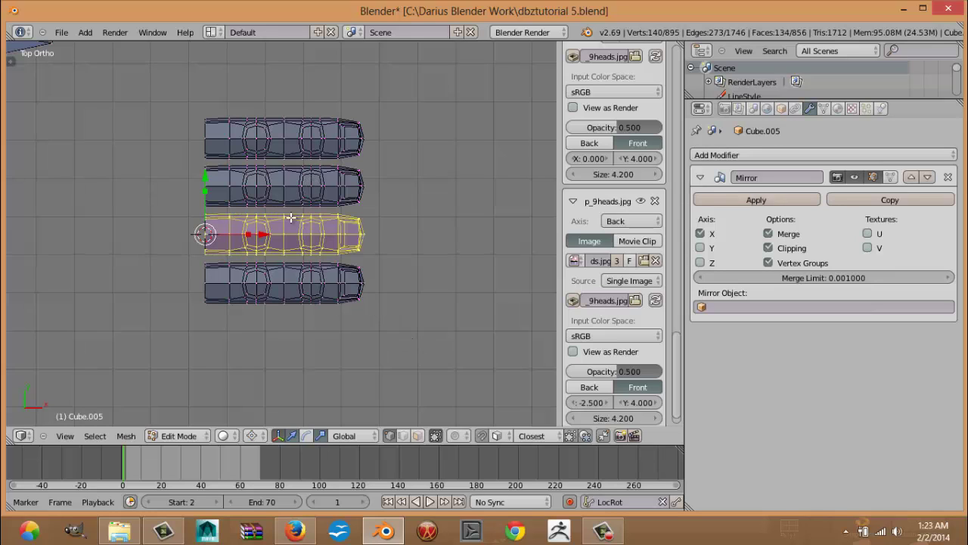
shift+right_click(308, 189)
key(l)
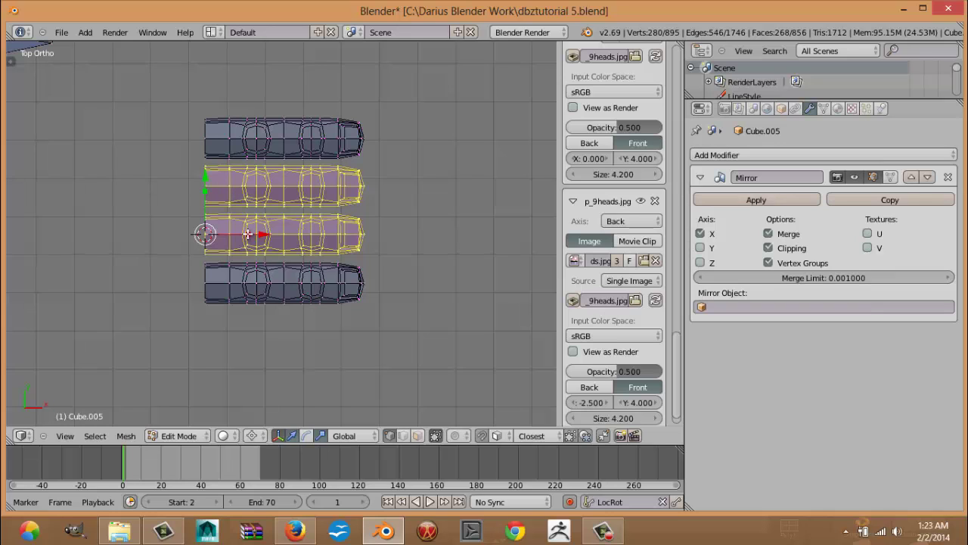
key(s)
key(x)
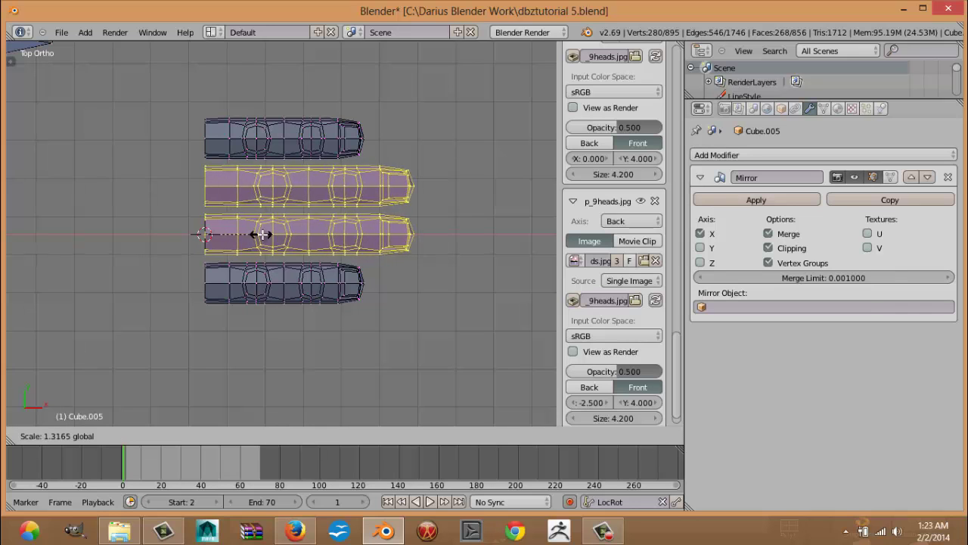
click(260, 237)
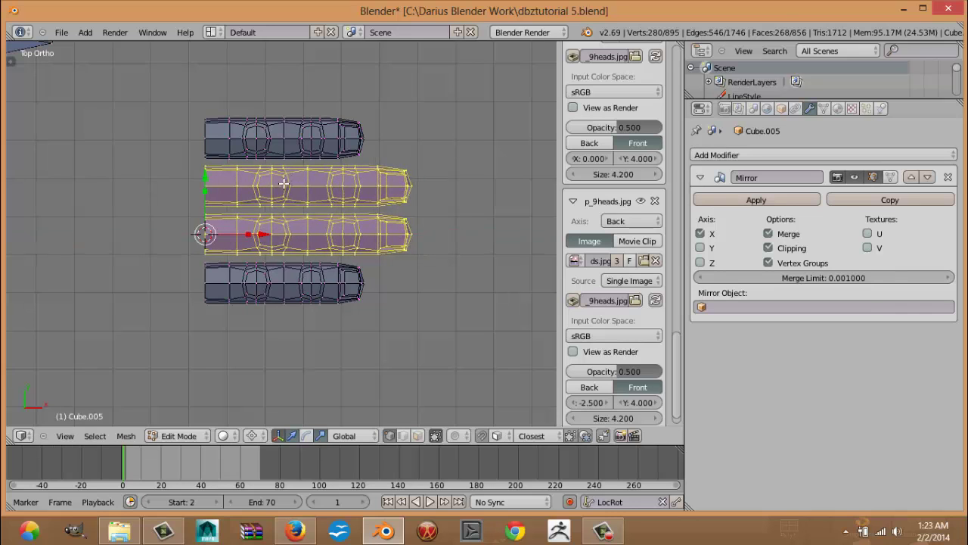
Step: Select only the ring finger mesh, second from the +Y side, and scale it along X by about 0.91 from the 3D cursor
key(a)
key(l)
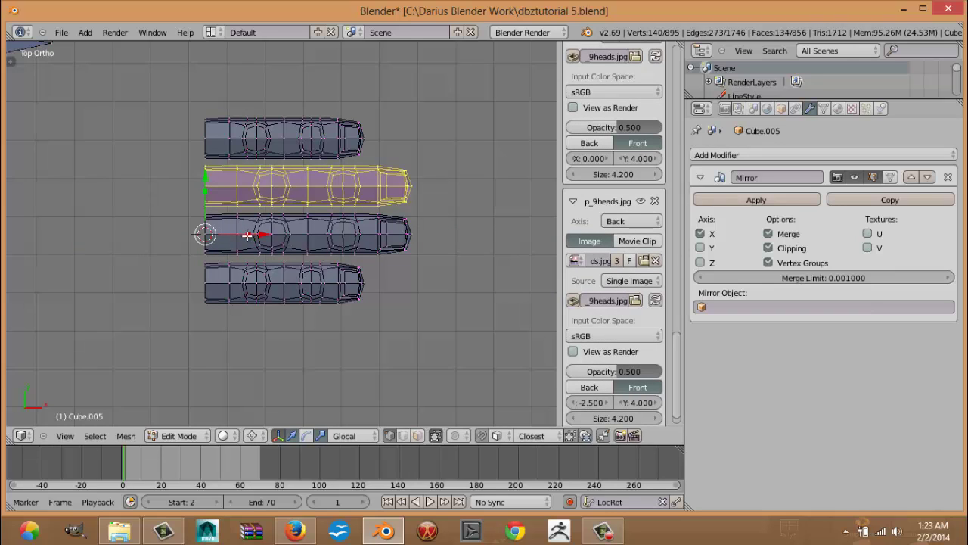
drag(246, 236, 242, 239)
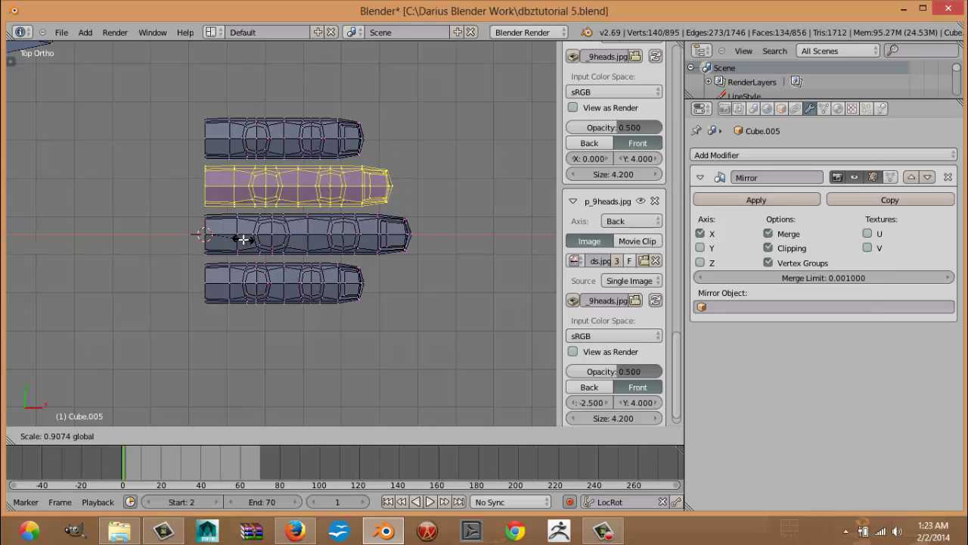
drag(243, 240, 245, 239)
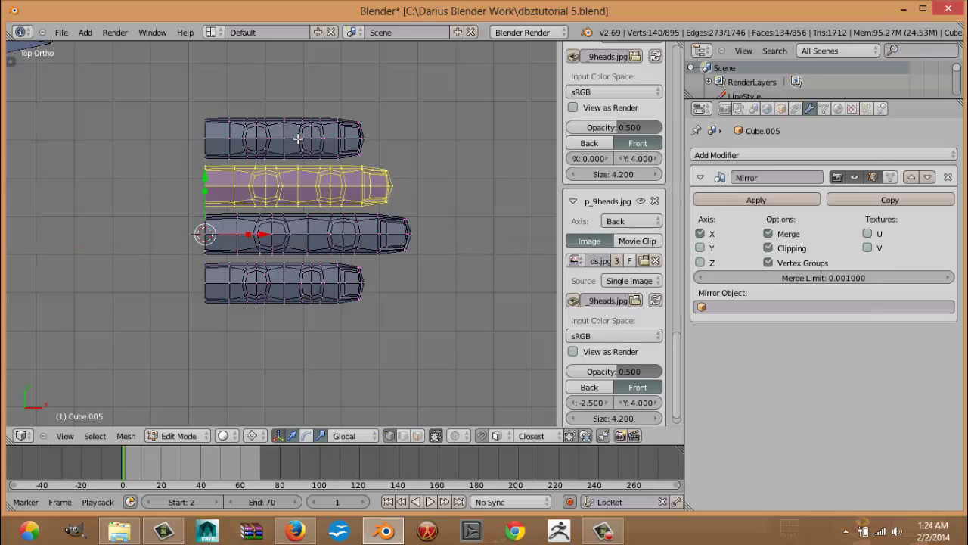
Step: Select only the outermost +Y finger and shorten it along X from the 3D cursor to form the little finger
key(a)
key(l)
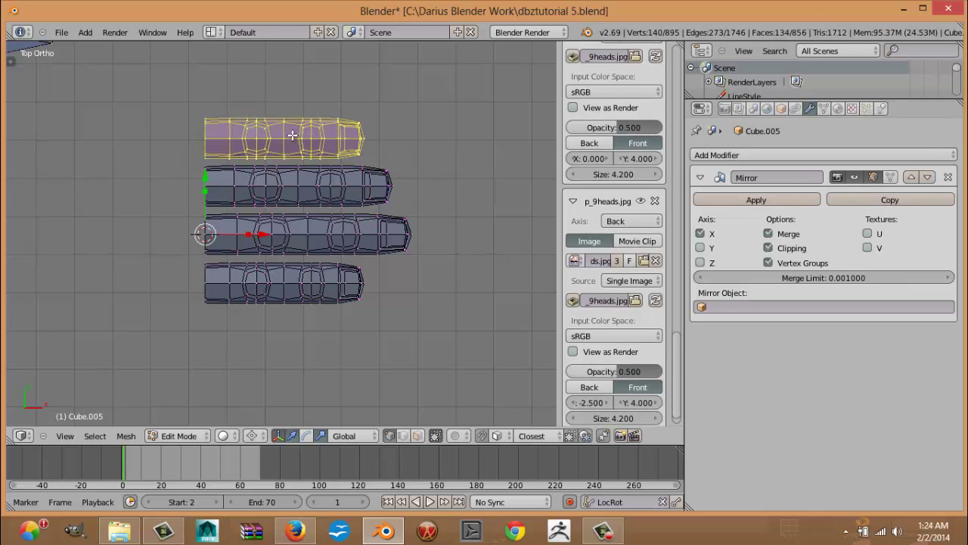
drag(249, 234, 239, 236)
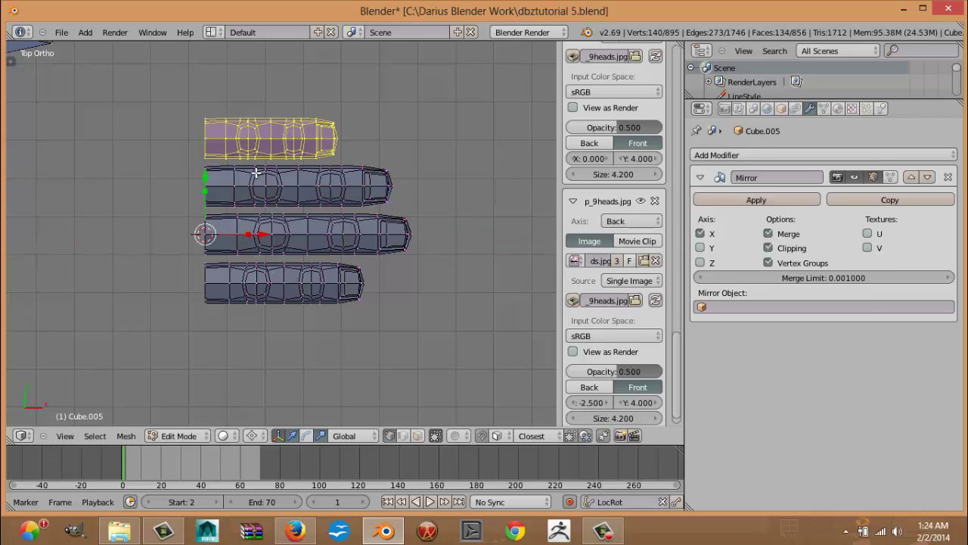
Step: Change the pivot from the 3D cursor to the selection's centre, rotate the little finger outward about 21 degrees, and move it away from the ring finger
shift+middle_drag(257, 186, 260, 250)
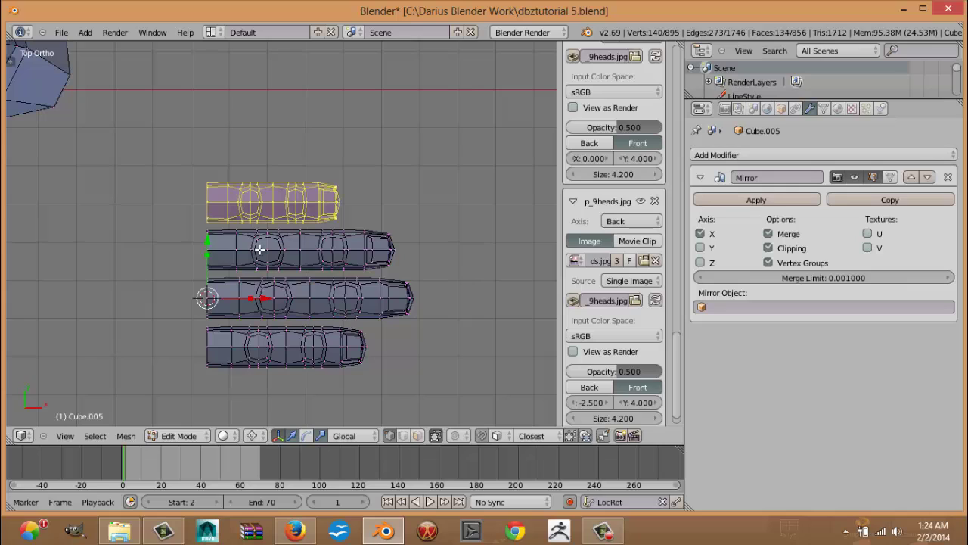
key(ctrl+comma)
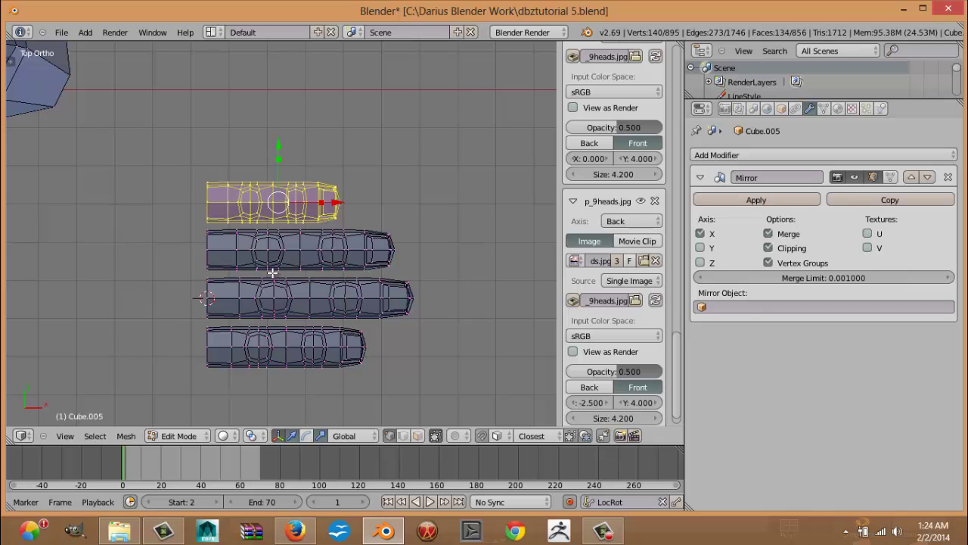
key(r)
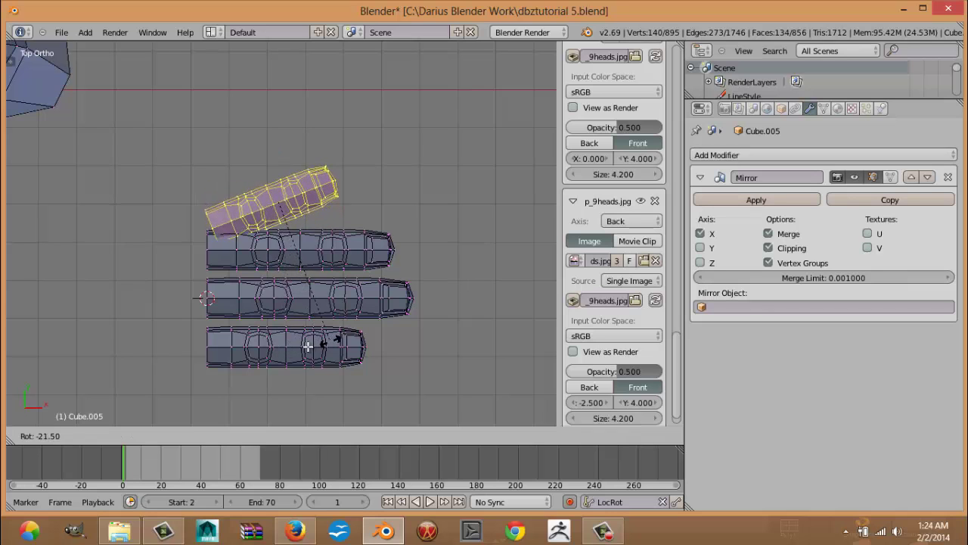
click(335, 342)
key(g)
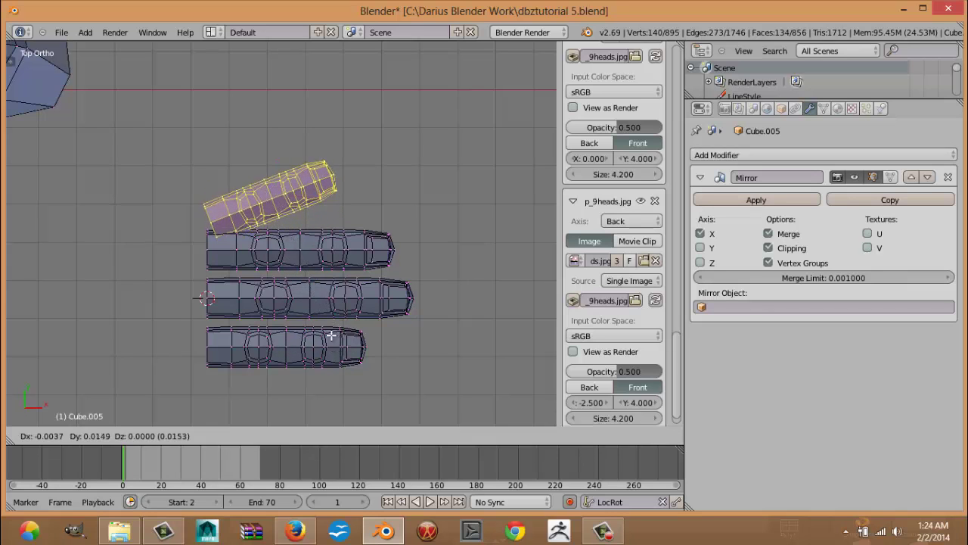
click(317, 324)
Step: Select the whole ring finger, rotate it slightly toward the little finger, and shift it along +Y away from the middle finger
right_click(326, 256)
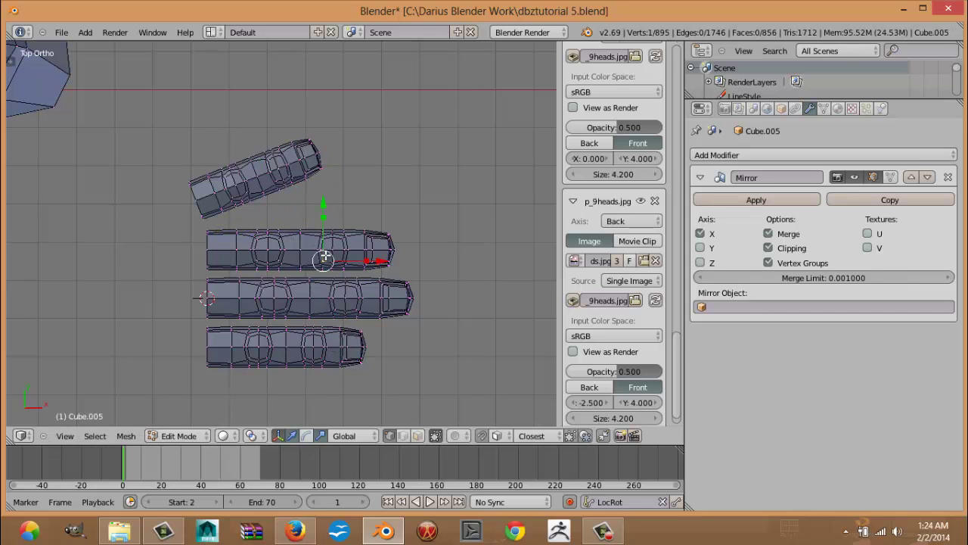
key(ctrl+l)
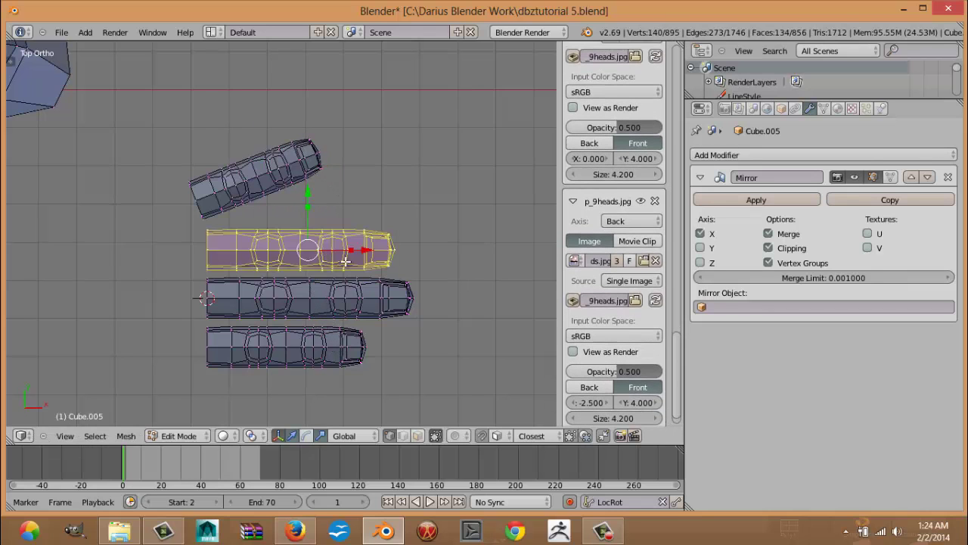
key(r)
click(388, 281)
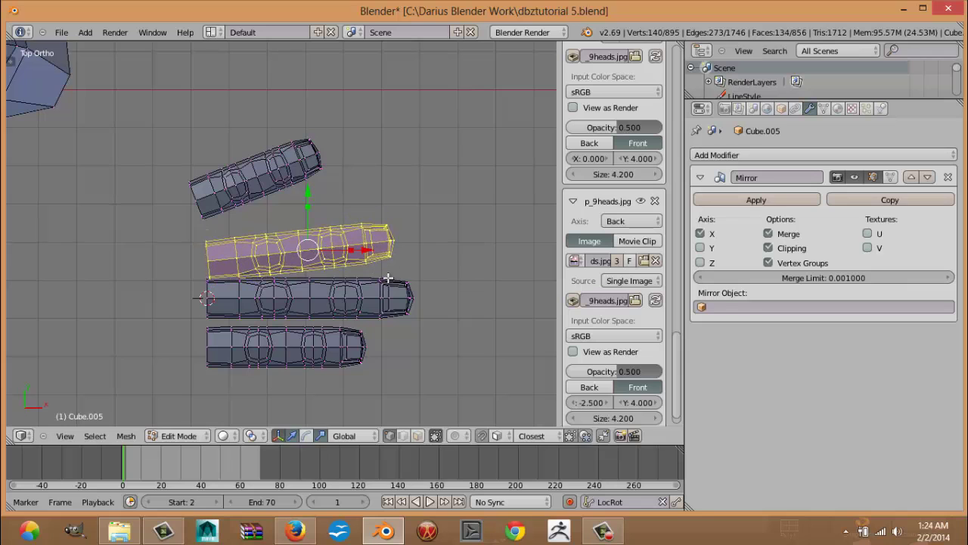
key(g)
click(387, 269)
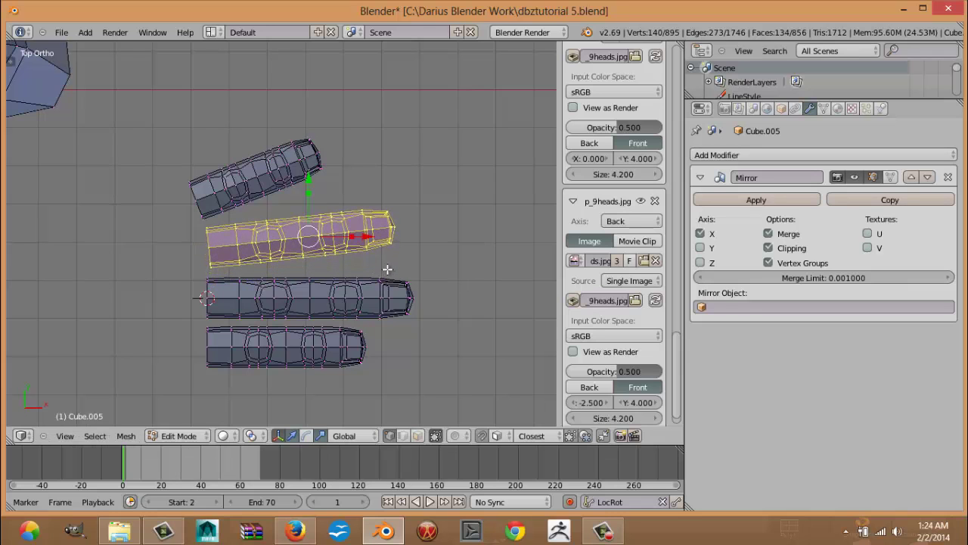
Step: Select the whole index finger at the -Y side, rotate it slightly outward, and move it away from the middle finger
right_click(357, 357)
key(ctrl+l)
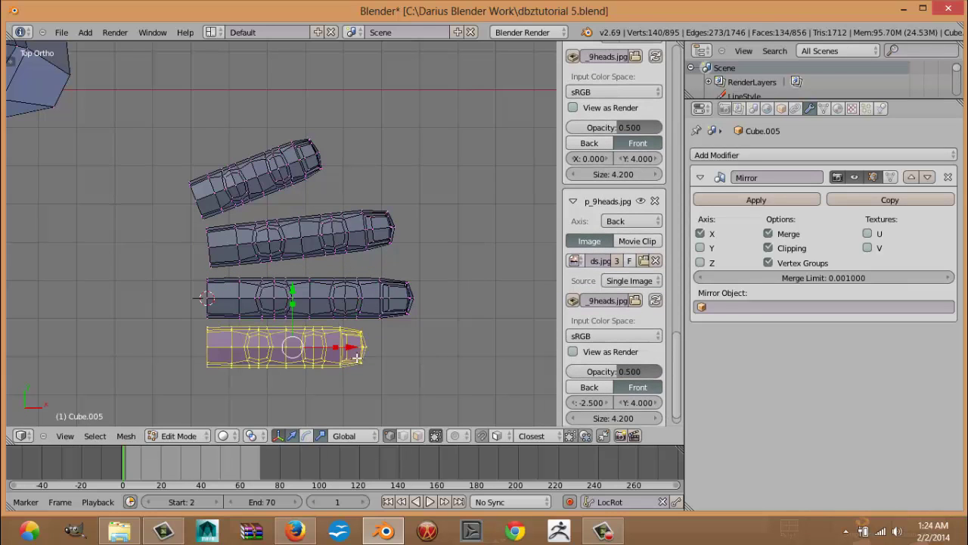
key(r)
click(347, 367)
key(g)
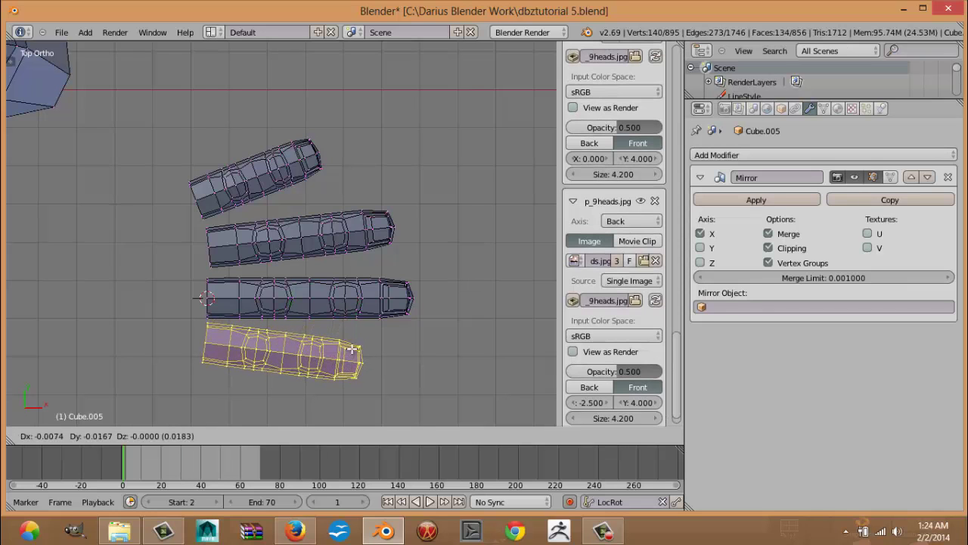
click(364, 378)
Step: In front view, rotate the index finger so its tip points downward and lower it by about 0.07 in Z
middle_drag(364, 378, 415, 231)
key(KP_1)
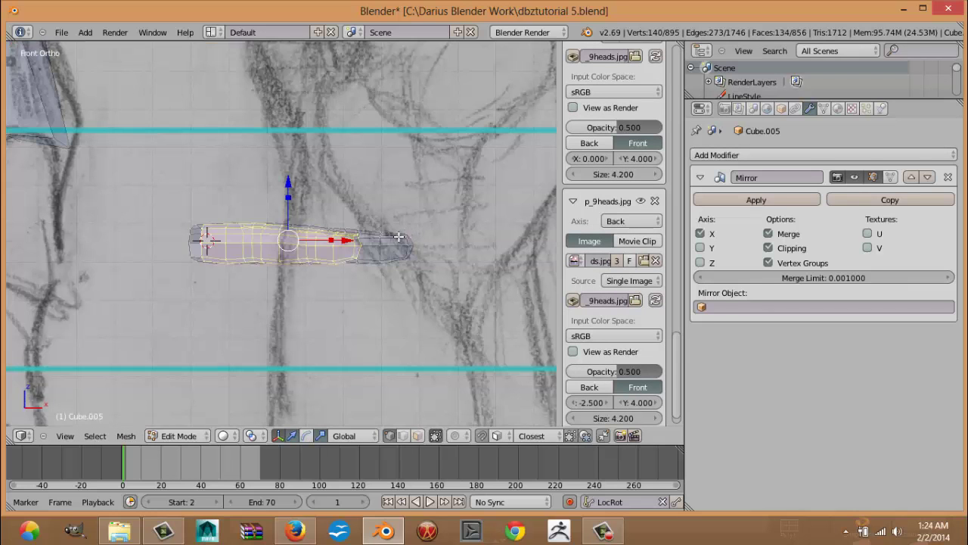
key(r)
click(388, 255)
key(g)
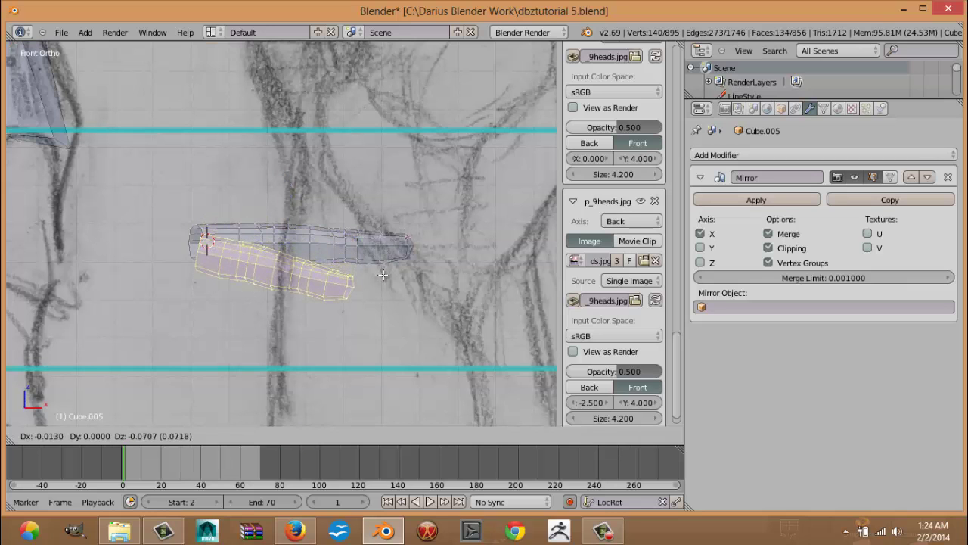
click(382, 277)
Step: Try to tilt the middle finger downward in two rotations, lowering it about 0.06 and about 0.095 in Z
right_click(396, 249)
key(ctrl+l)
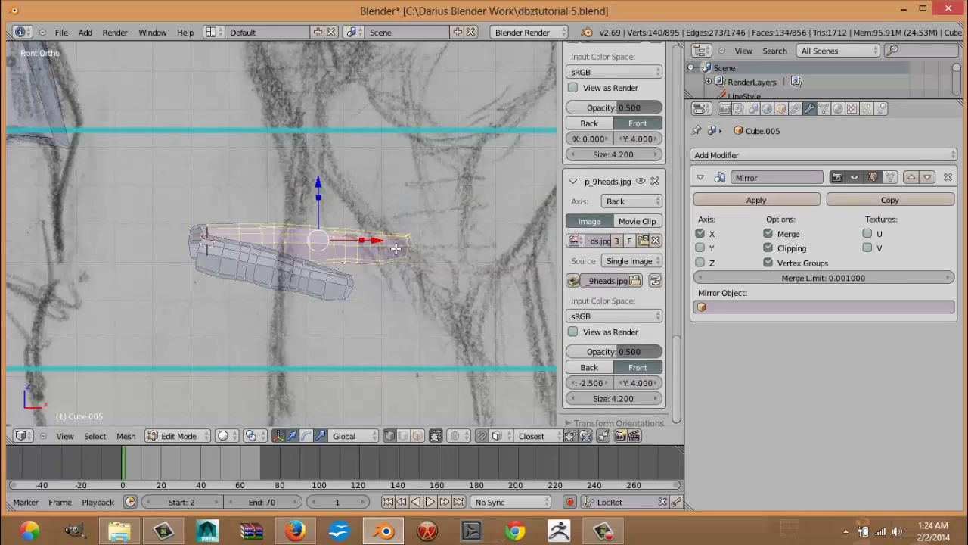
key(r)
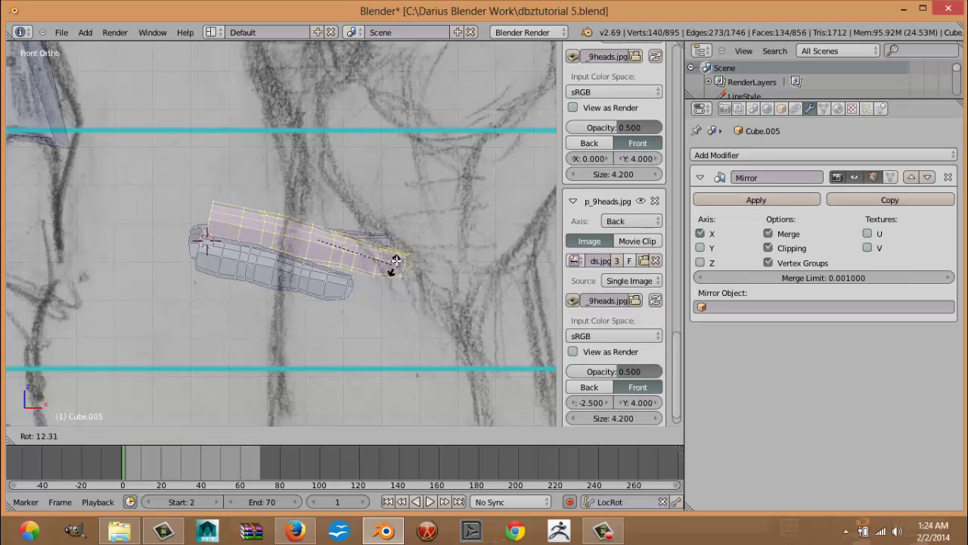
click(397, 258)
key(g)
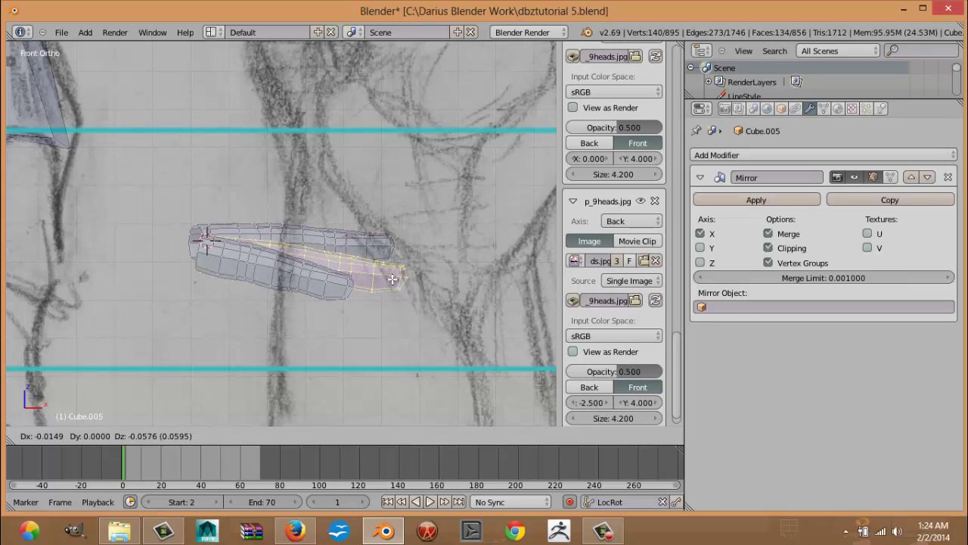
click(393, 279)
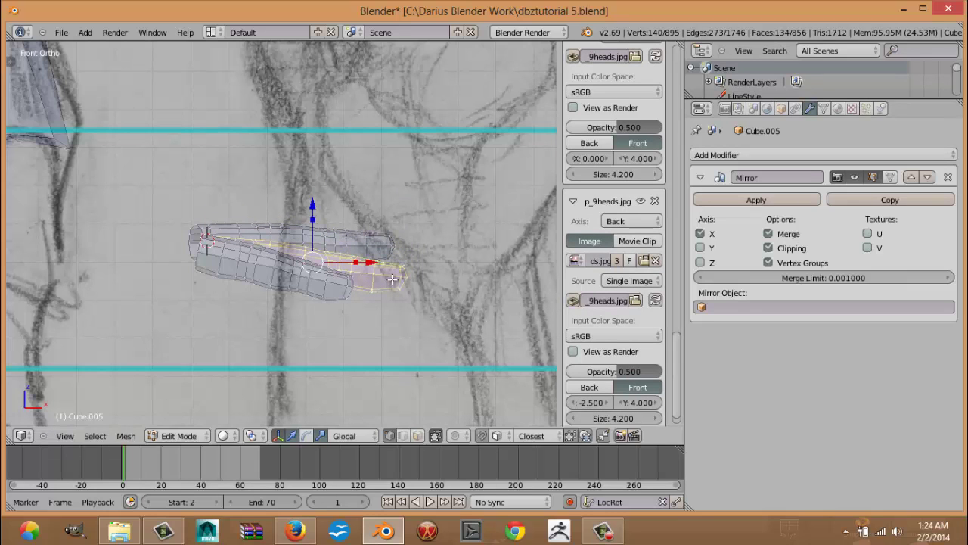
key(r)
click(385, 311)
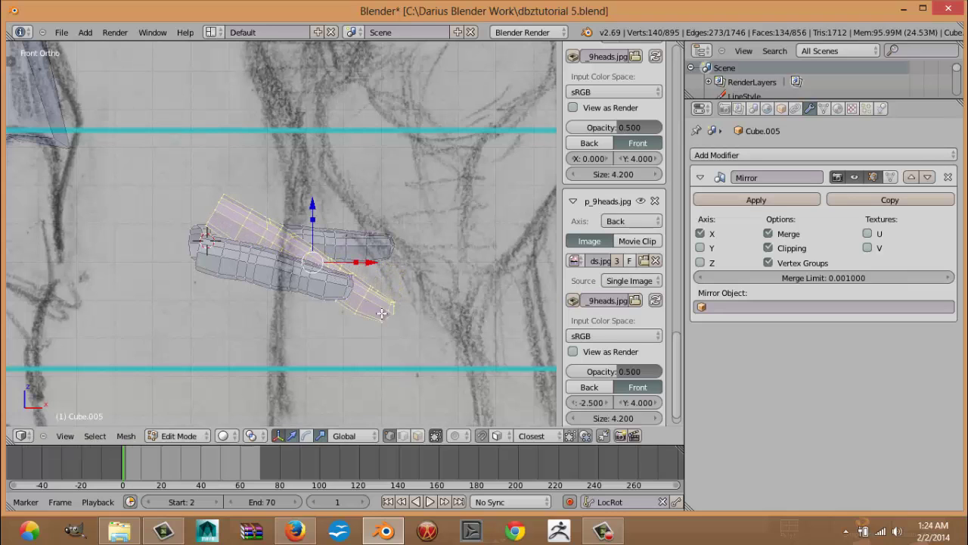
key(g)
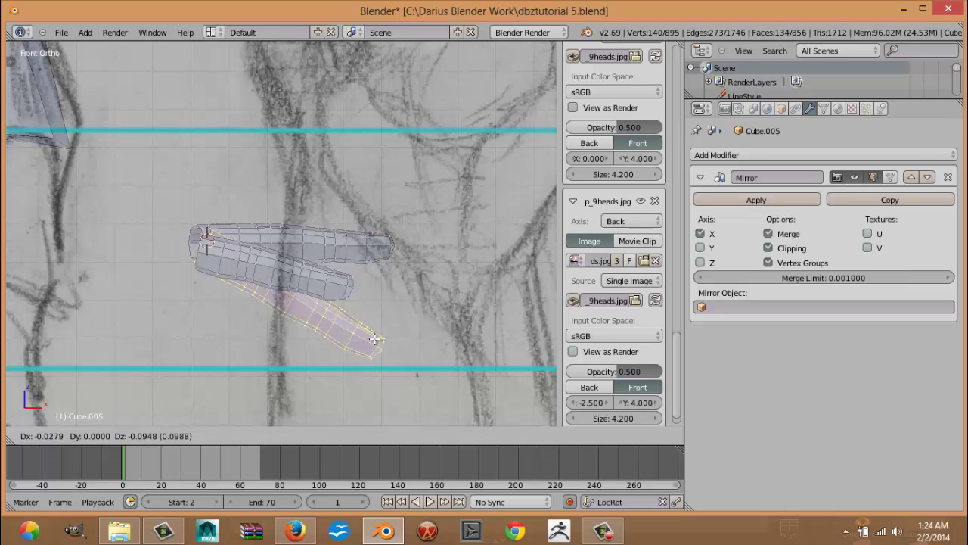
click(375, 339)
Step: Try to tilt the ring finger steeply downward and move its open end down beside the other fingers' bases
right_click(387, 259)
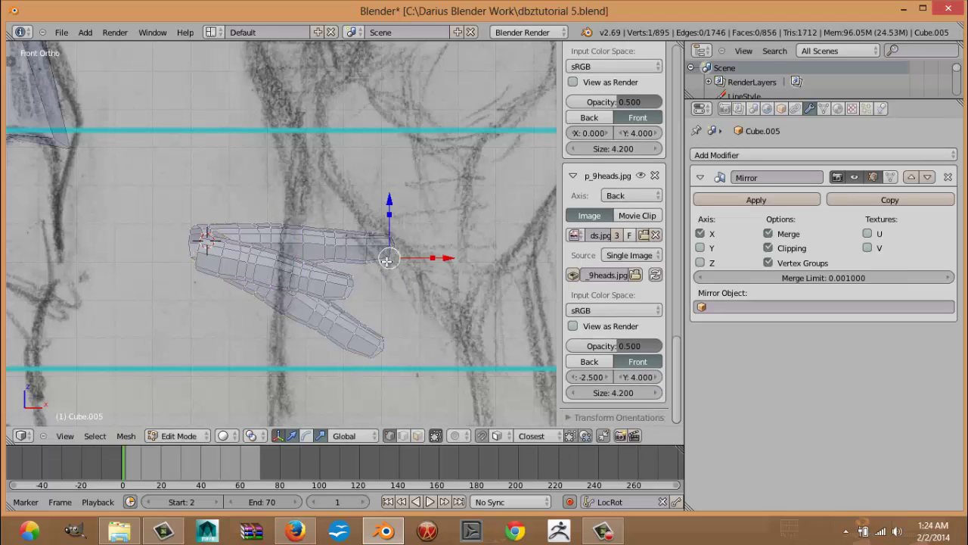
key(ctrl+l)
key(r)
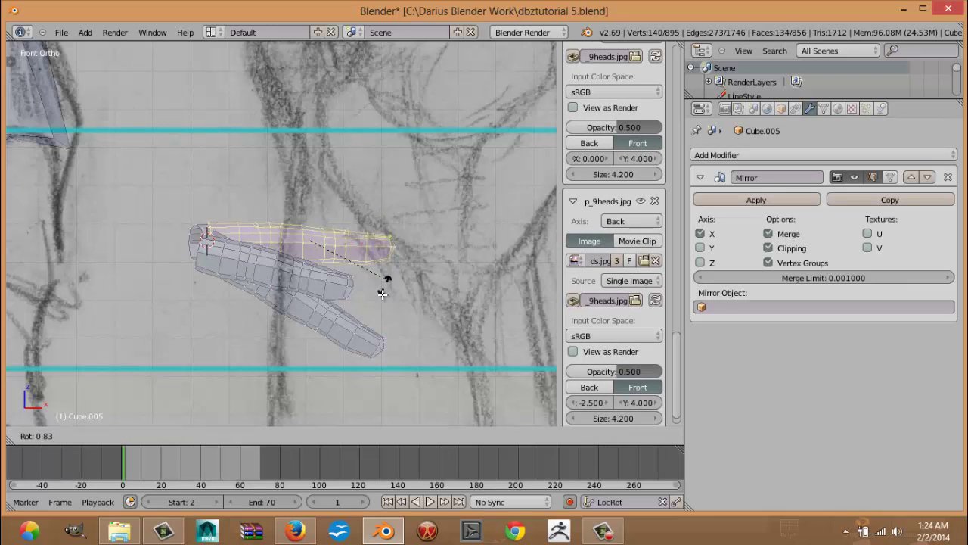
click(355, 326)
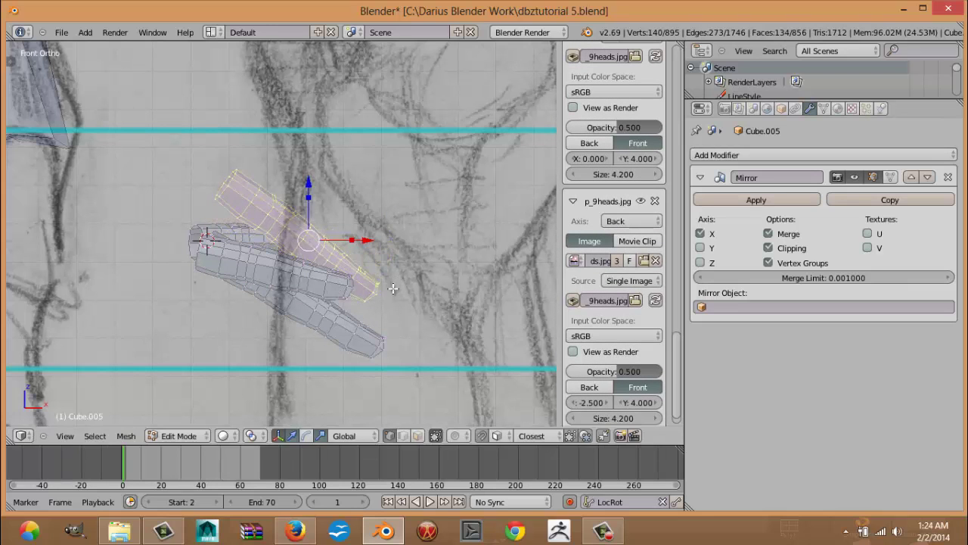
key(g)
click(381, 341)
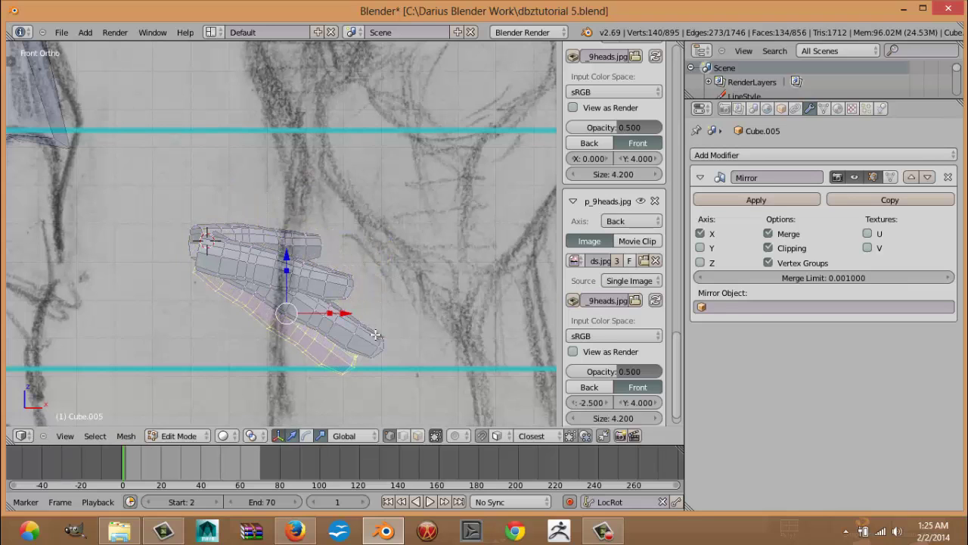
Step: Try to rotate the little finger steeply downward, lower it about 0.225 in Z, and adjust its angle and base position
right_click(312, 242)
key(ctrl+l)
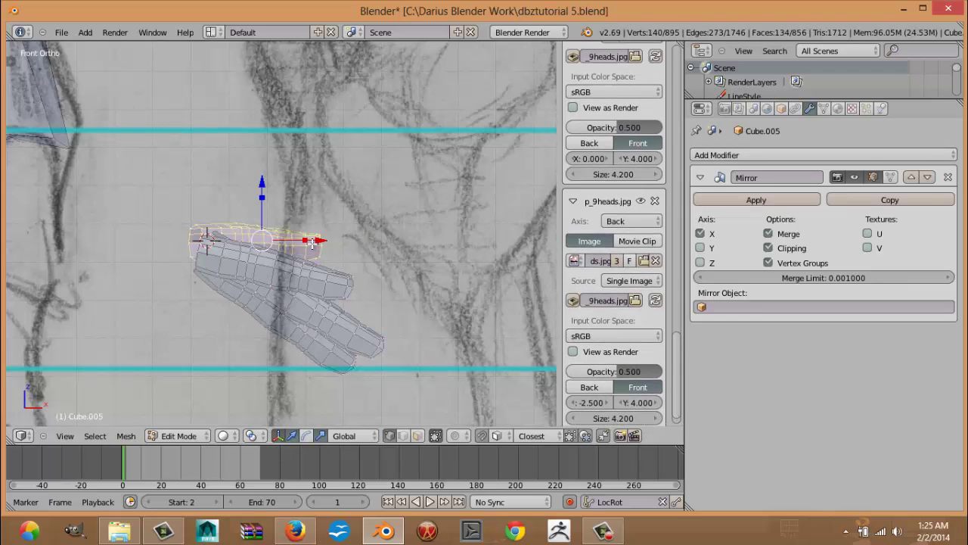
key(r)
click(282, 292)
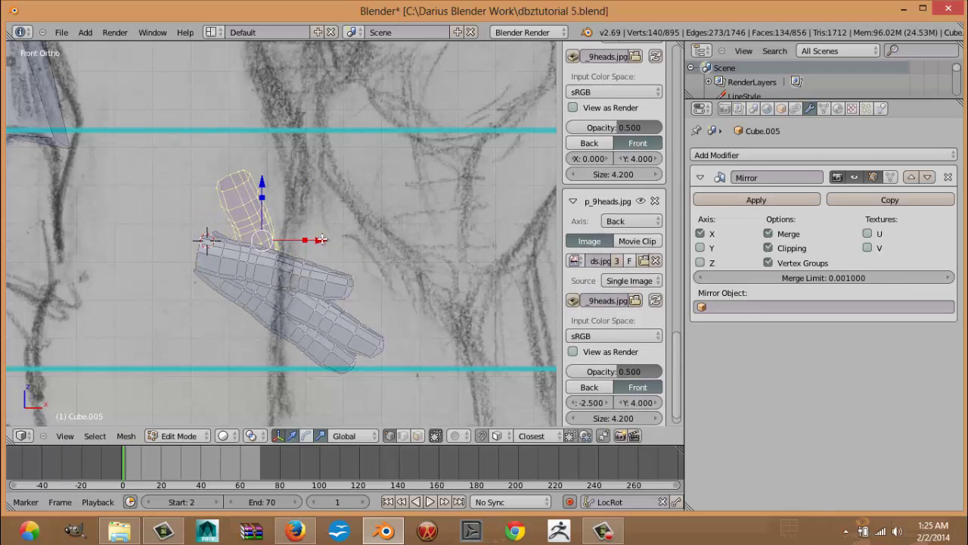
key(g)
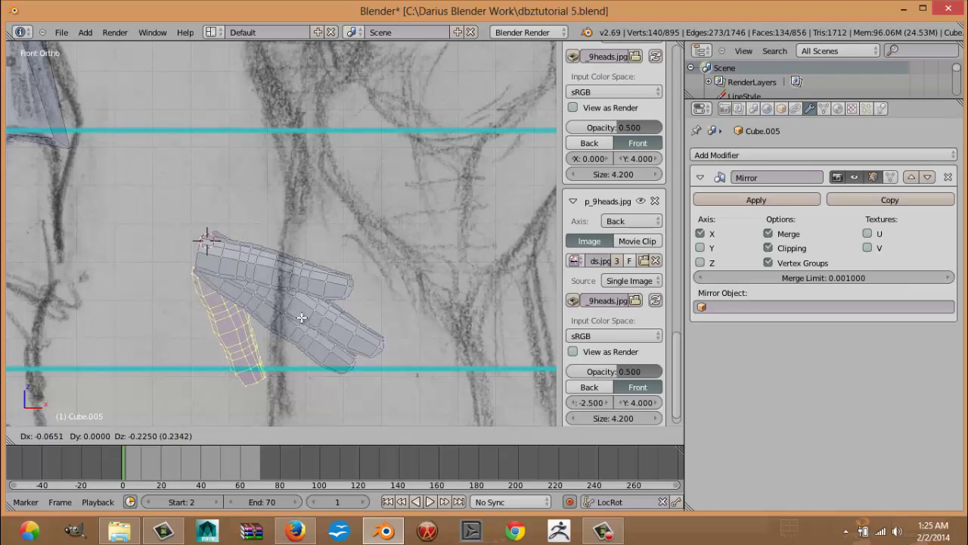
click(301, 317)
key(r)
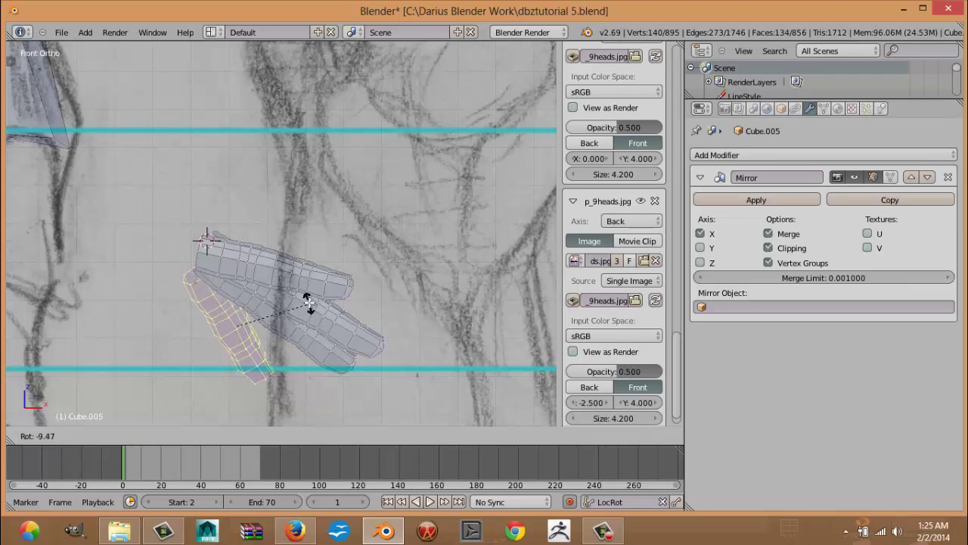
click(317, 323)
key(g)
click(331, 315)
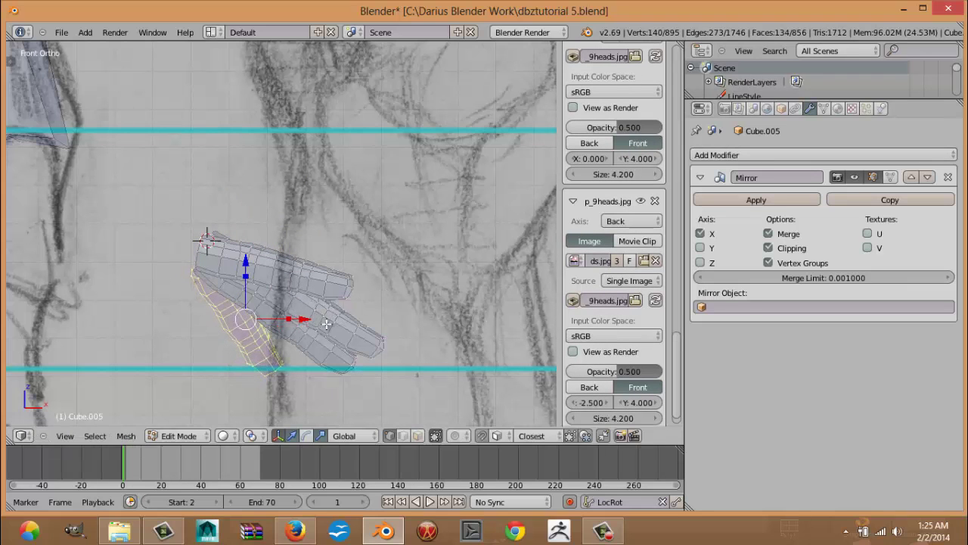
Step: Undo the front-view rotations and moves of the little, ring and middle fingers, and check the fingers from their open ends
middle_drag(328, 324, 185, 406)
middle_drag(340, 351, 450, 338)
middle_drag(331, 333, 235, 289)
key(ctrl+z)
key(ctrl+z)
key(ctrl+z)
key(ctrl+z)
key(ctrl+z)
key(ctrl+z)
key(ctrl+z)
key(ctrl+z)
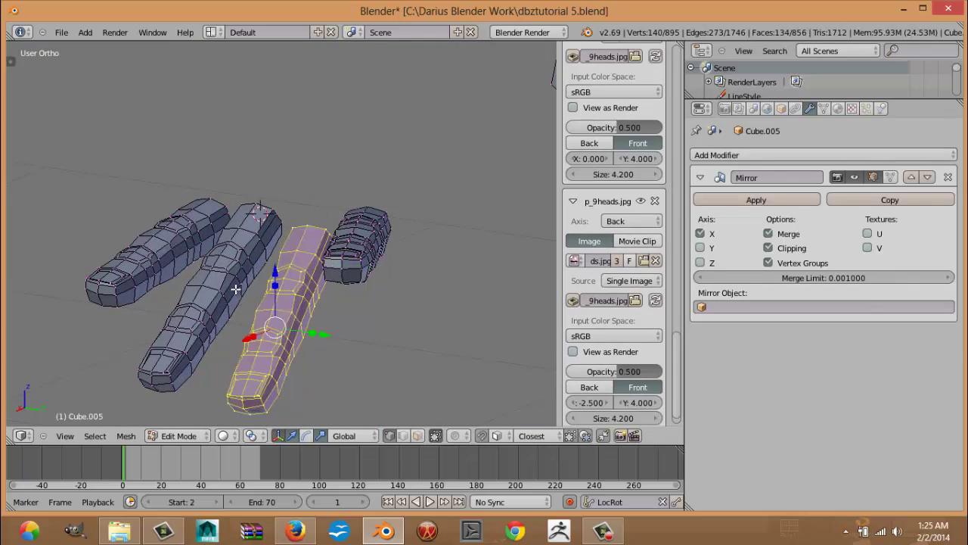
key(ctrl+z)
key(ctrl+z)
key(ctrl+z)
key(ctrl+z)
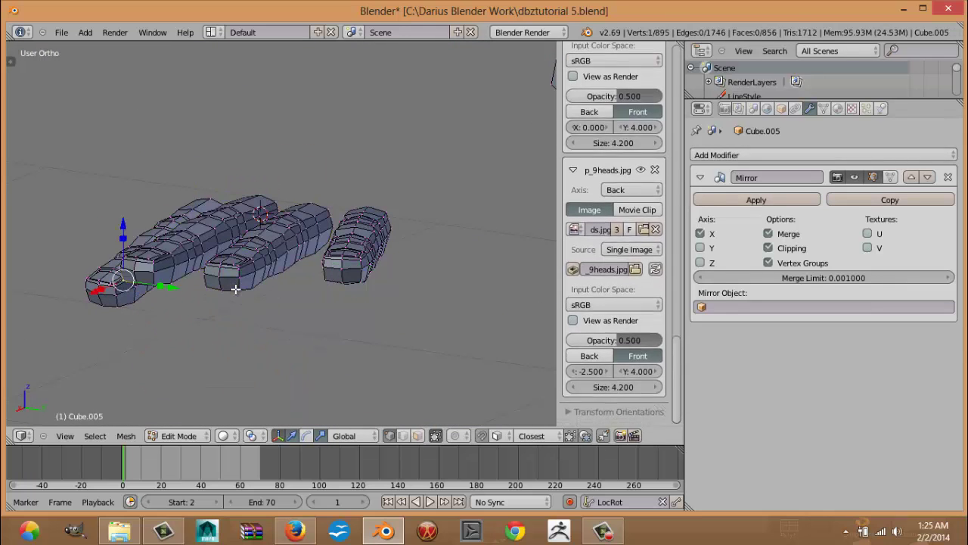
middle_drag(239, 291, 354, 273)
scroll(396, 270, up, 4)
middle_drag(499, 268, 470, 272)
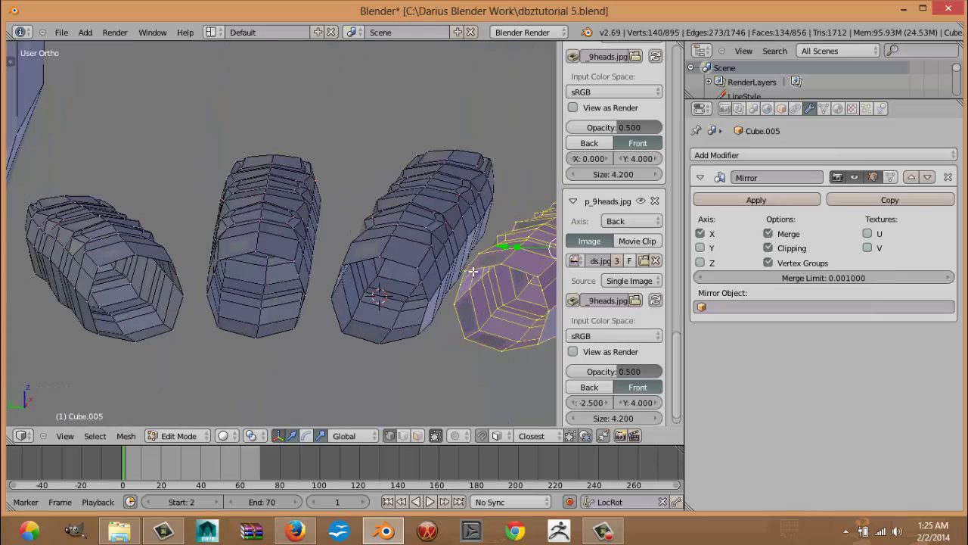
Step: Bridge the facing base edges of the index and middle fingers, using four vertices on each finger's open end
right_click(463, 275)
shift+right_click(459, 289)
shift+right_click(457, 308)
shift+right_click(465, 334)
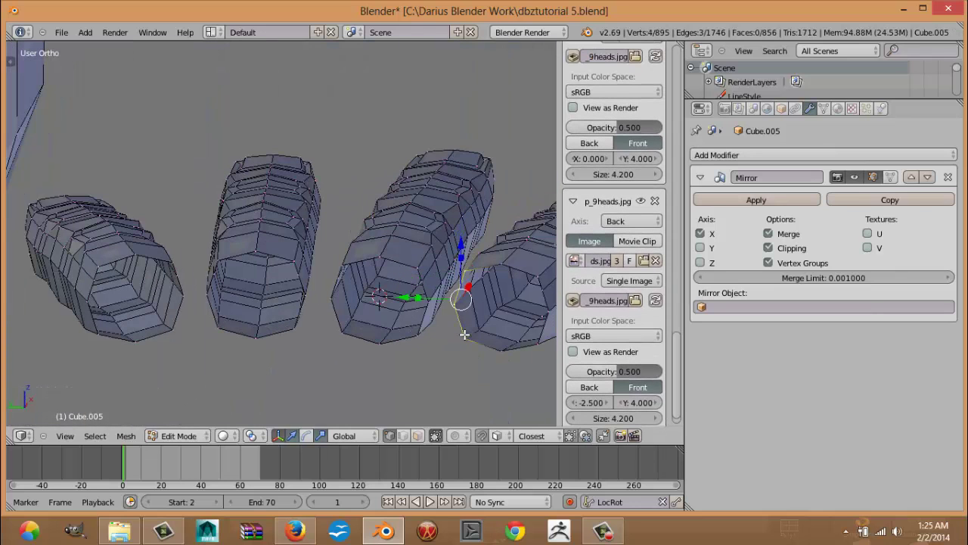
shift+right_click(415, 267)
shift+right_click(424, 282)
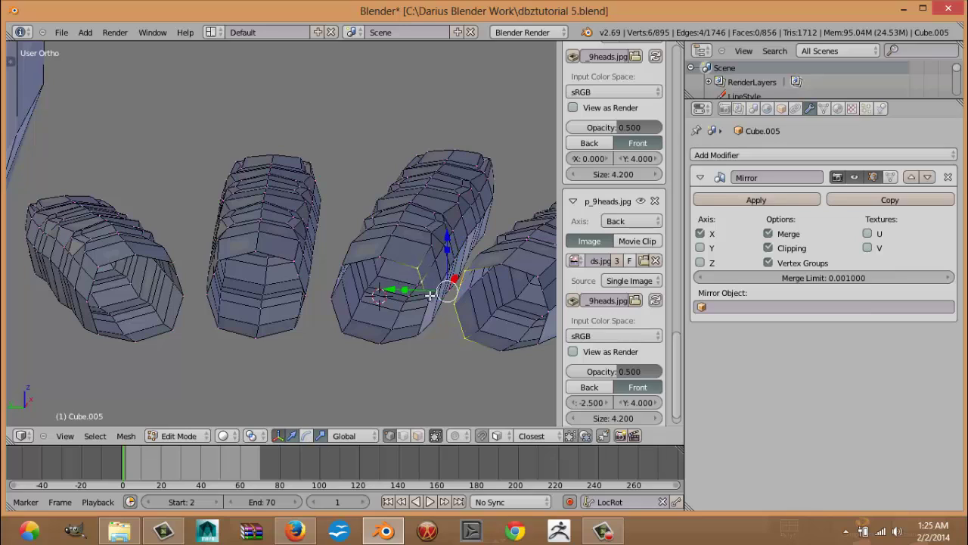
shift+right_click(429, 302)
shift+right_click(425, 328)
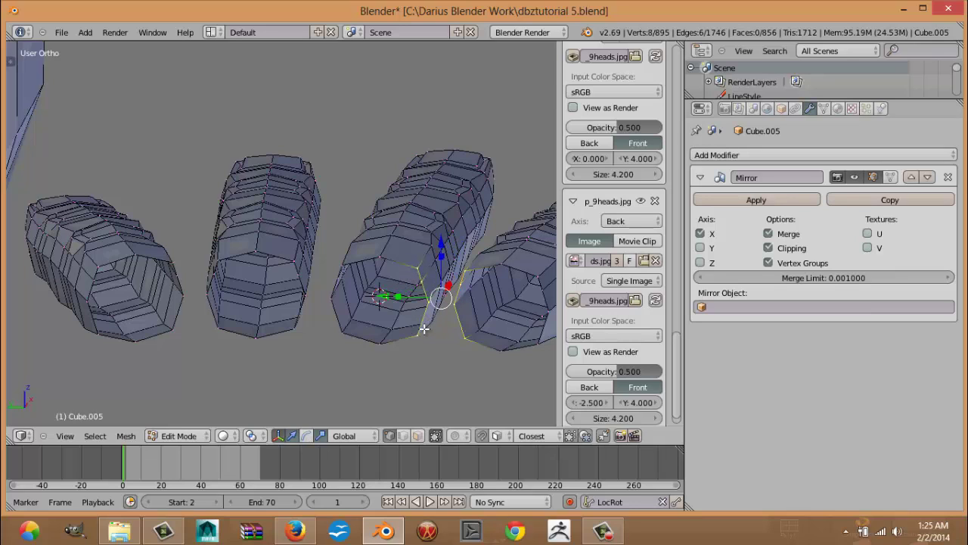
key(ctrl+e)
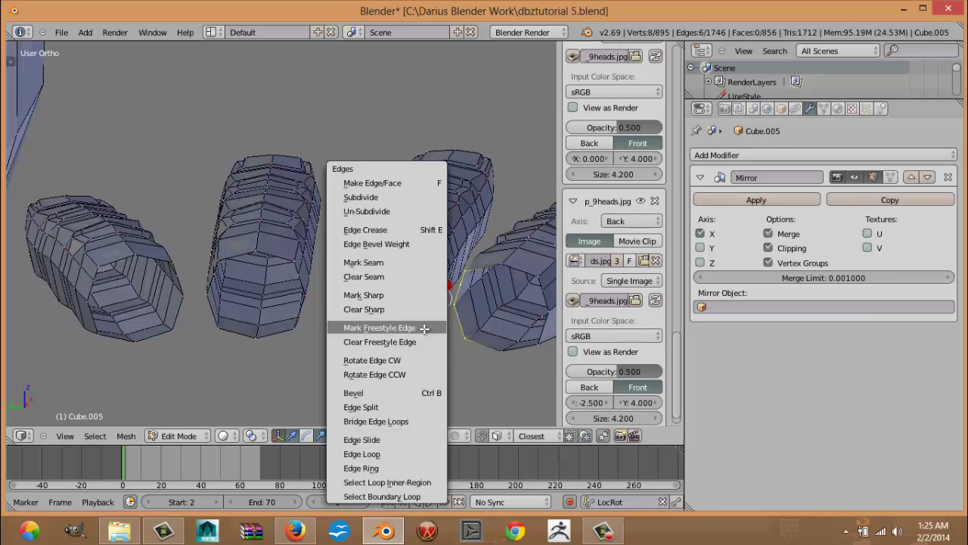
click(401, 422)
Step: Bridge the facing base edges of the middle and ring fingers, using four vertices on each open end
right_click(339, 278)
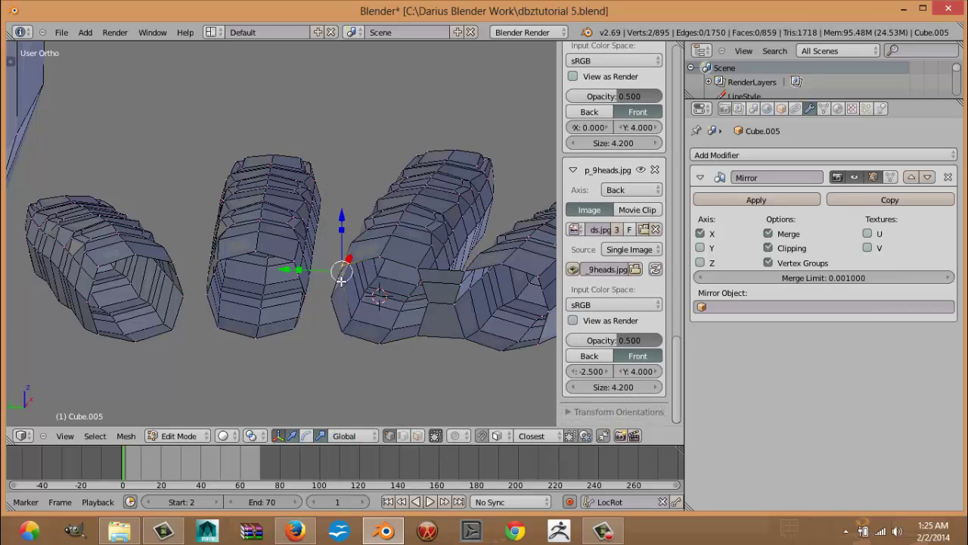
shift+right_click(339, 282)
shift+right_click(339, 281)
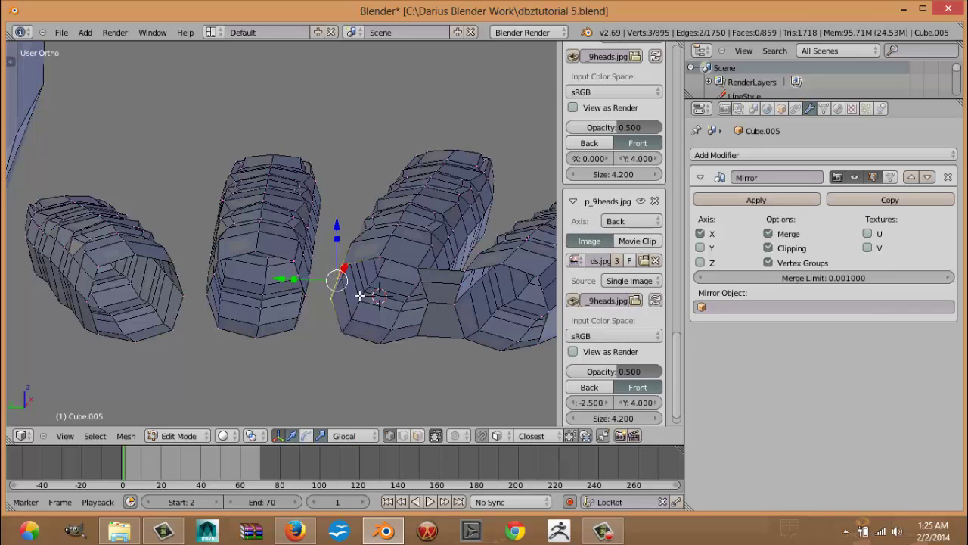
shift+right_click(346, 326)
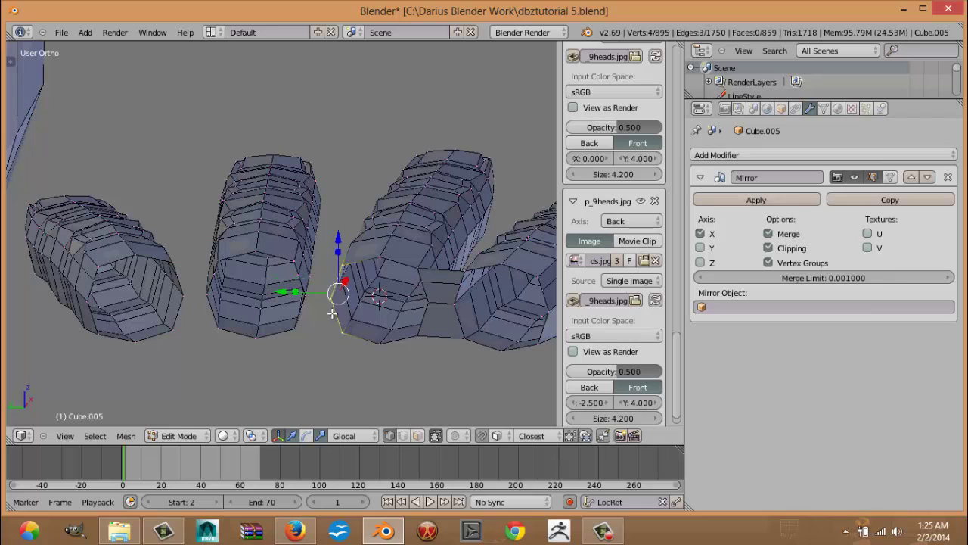
shift+right_click(293, 261)
shift+right_click(298, 275)
shift+right_click(308, 294)
shift+right_click(300, 328)
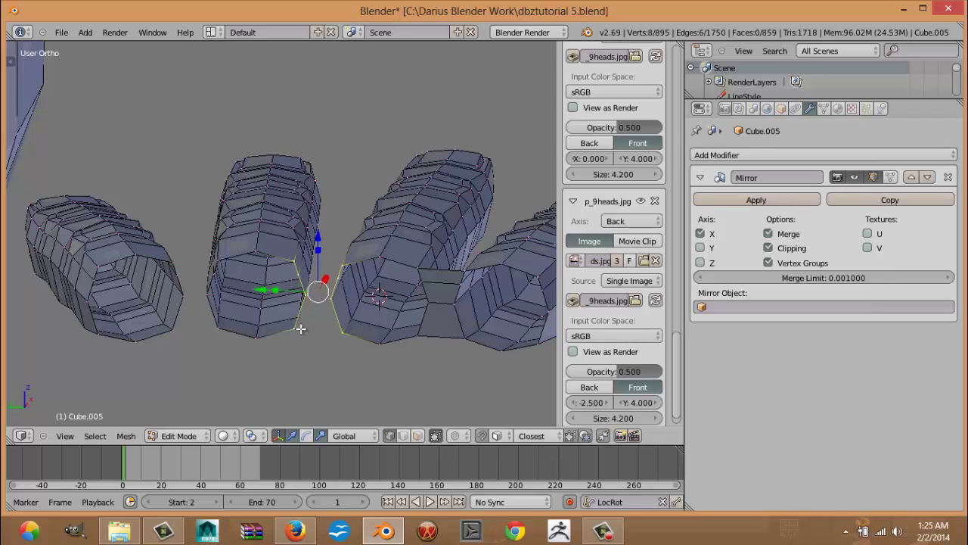
key(ctrl+e)
click(301, 328)
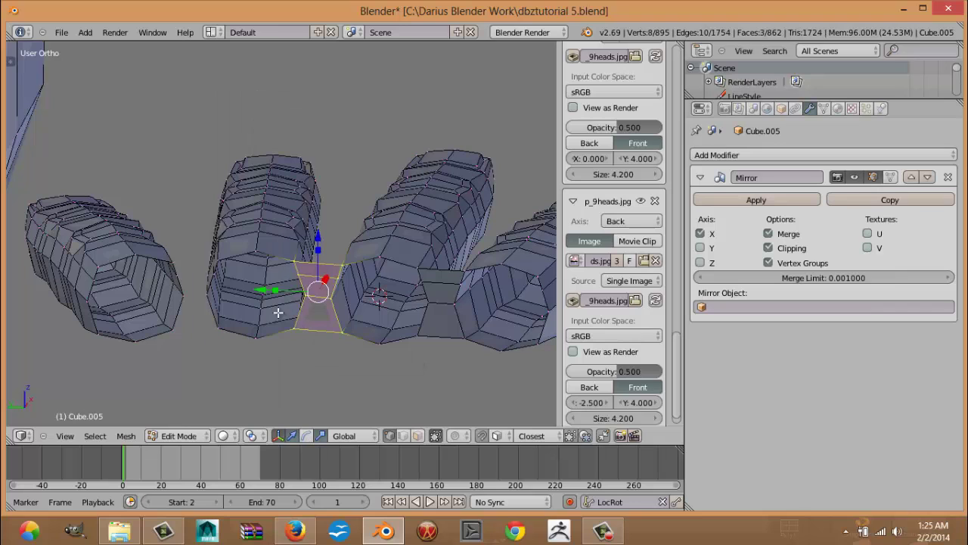
Step: Bridge the facing base edges of the ring and little fingers, using four vertices on each open end
right_click(222, 259)
shift+right_click(213, 275)
shift+right_click(206, 296)
shift+right_click(212, 321)
shift+right_click(175, 323)
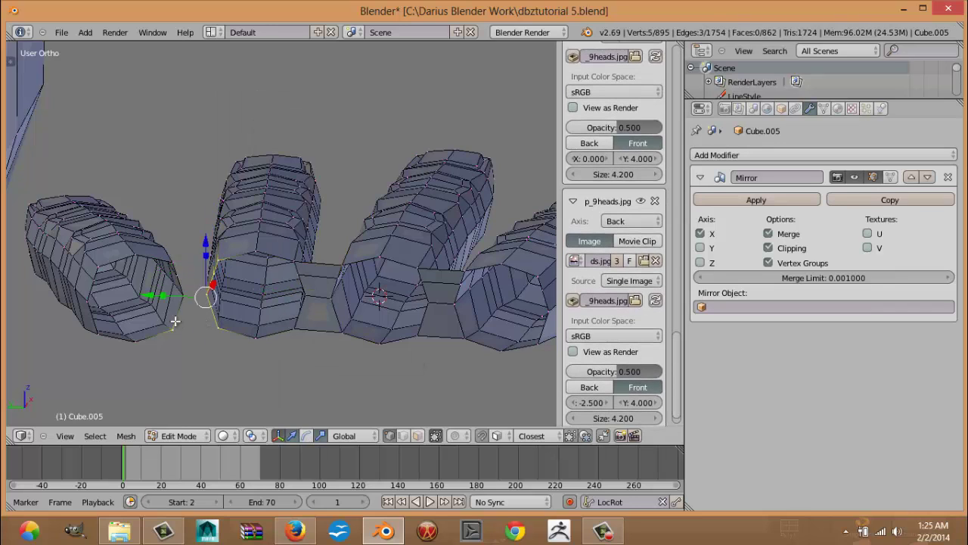
shift+right_click(184, 296)
shift+right_click(181, 278)
shift+right_click(177, 259)
key(ctrl+e)
click(177, 260)
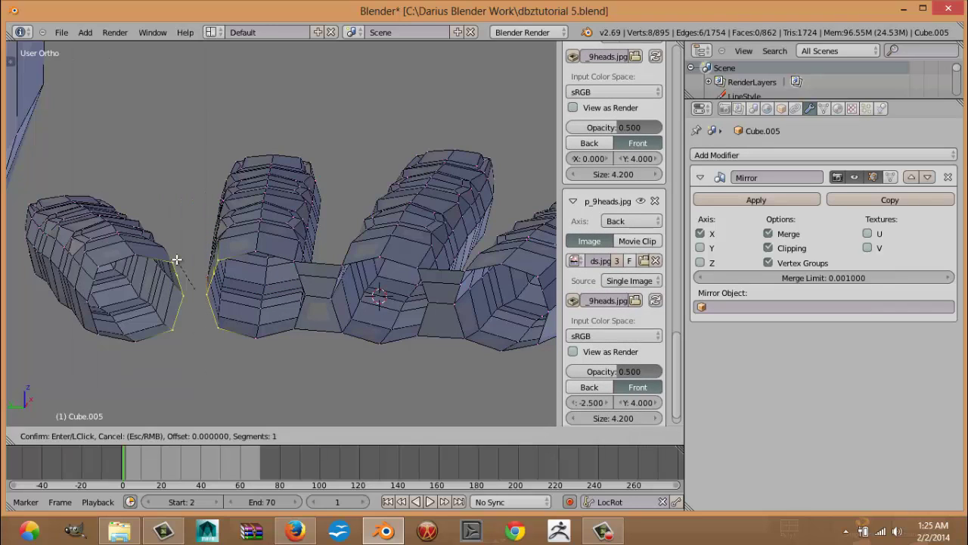
key(Escape)
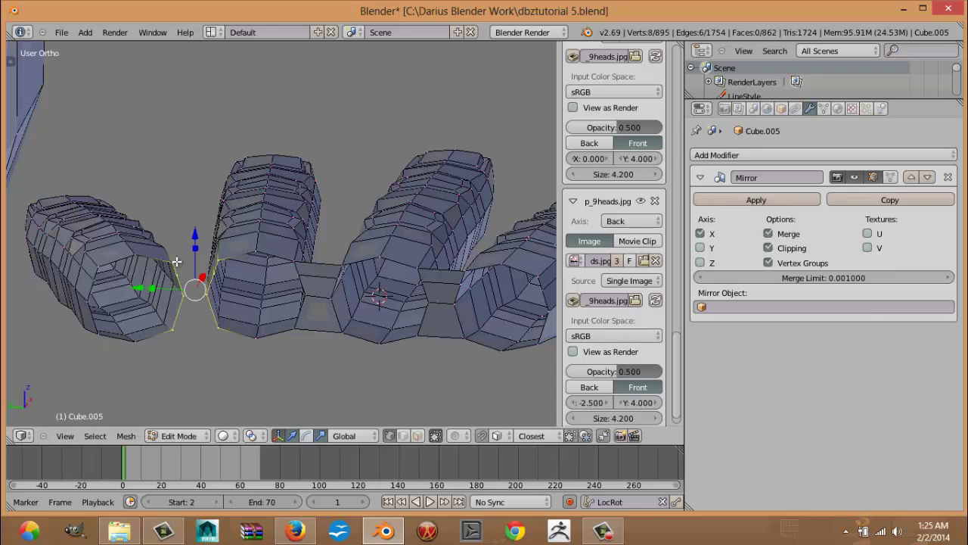
key(ctrl+e)
click(176, 299)
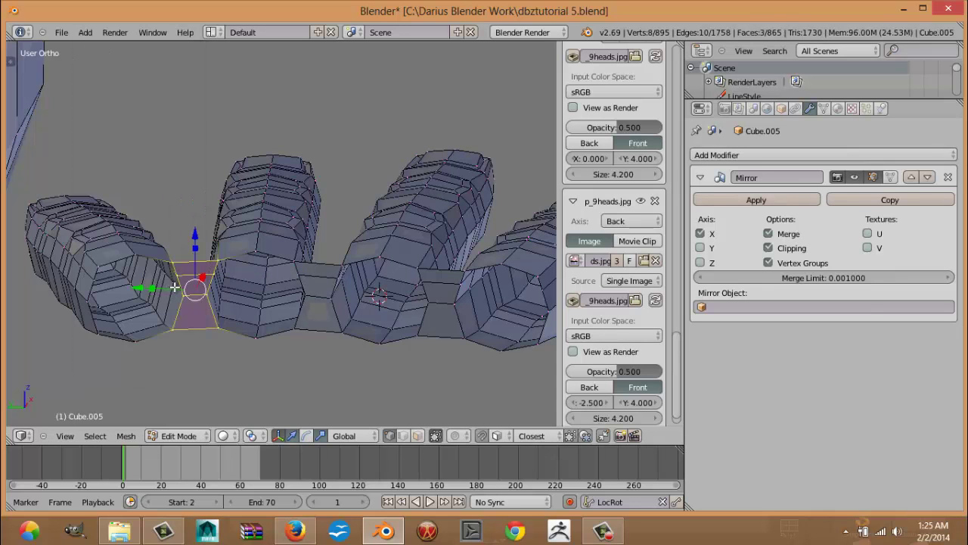
Step: Extrude the whole open edge loop around the joined finger bases about 0.22 along negative X to start the palm
scroll(365, 299, down, 4)
scroll(363, 297, up, 1)
middle_drag(358, 227, 286, 301)
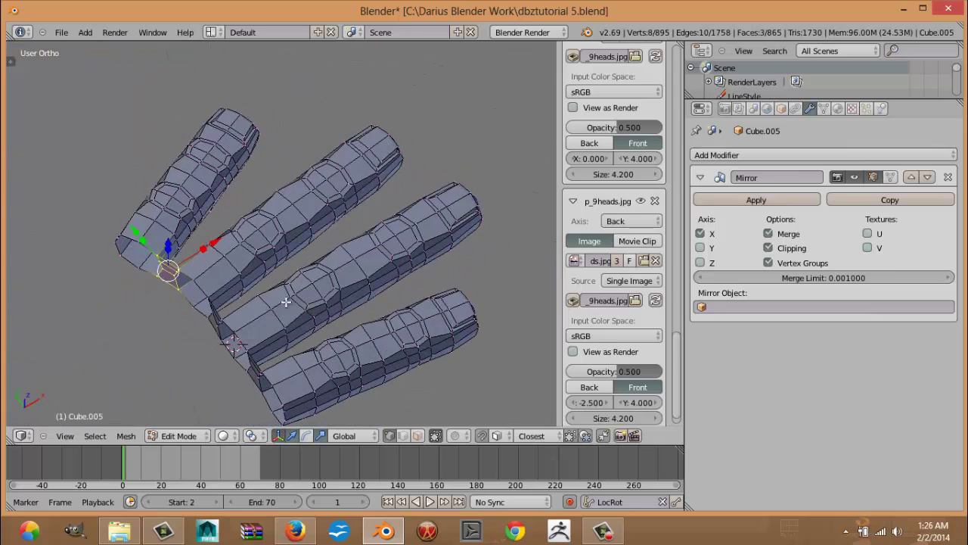
alt+right_click(269, 380)
scroll(270, 379, down, 4)
middle_drag(352, 345, 259, 348)
key(KP_1)
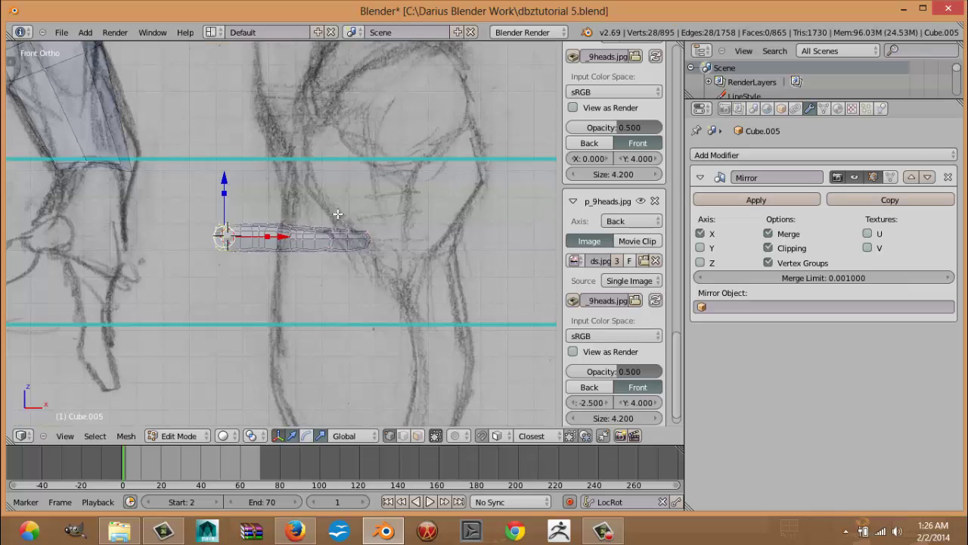
key(e)
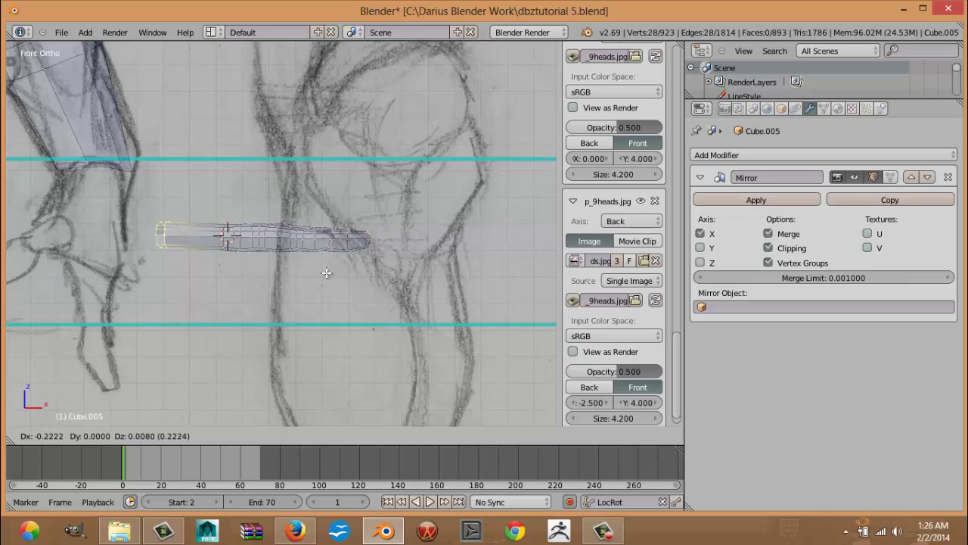
click(329, 276)
Step: Select the eight palm-edge vertices behind the index finger and scale them up in front view to widen the thumb side
scroll(199, 245, up, 4)
shift+middle_drag(198, 246, 370, 230)
middle_drag(316, 266, 416, 268)
middle_drag(449, 280, 454, 233)
middle_drag(377, 279, 419, 260)
right_click(401, 252)
shift+right_click(389, 209)
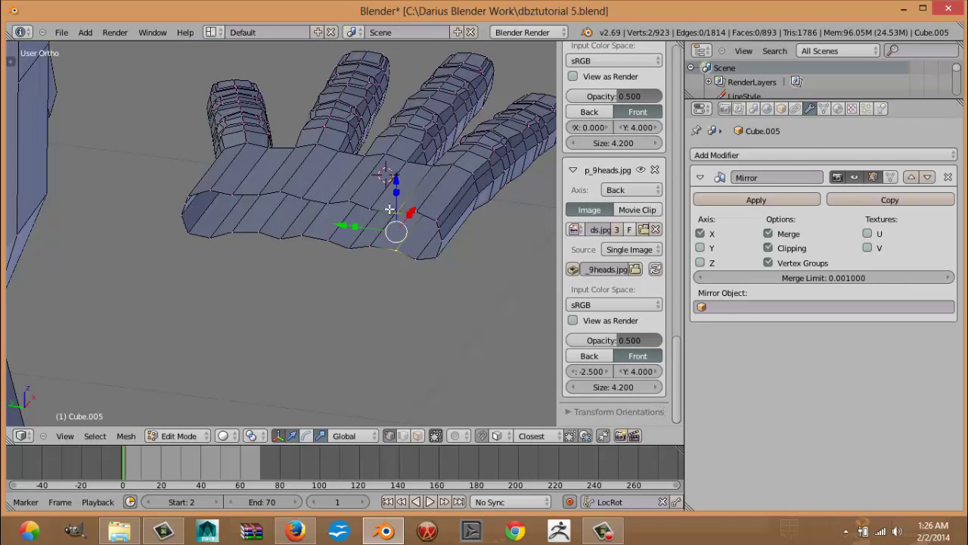
shift+right_click(416, 208)
shift+right_click(436, 225)
shift+right_click(440, 228)
shift+right_click(442, 240)
shift+right_click(432, 260)
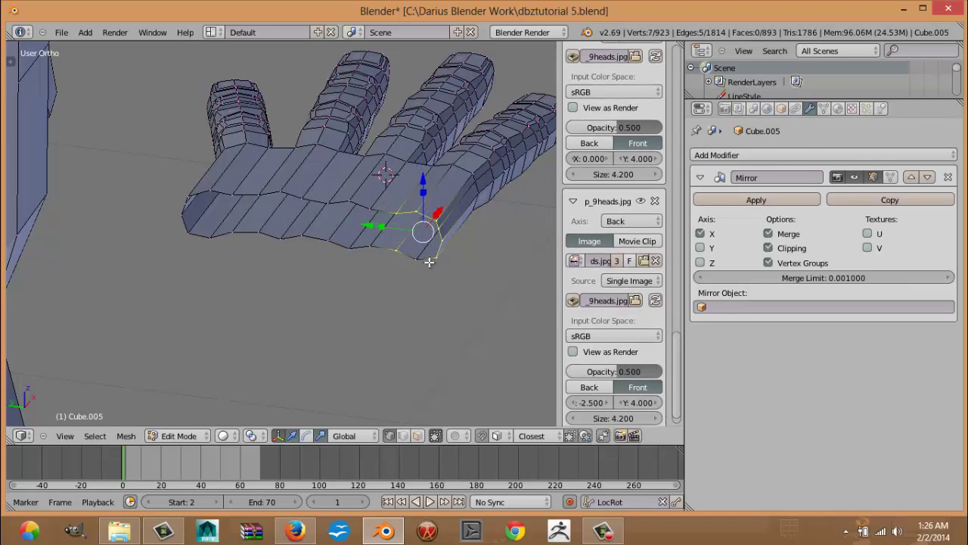
shift+right_click(430, 259)
shift+right_click(432, 260)
shift+right_click(423, 264)
key(KP_3)
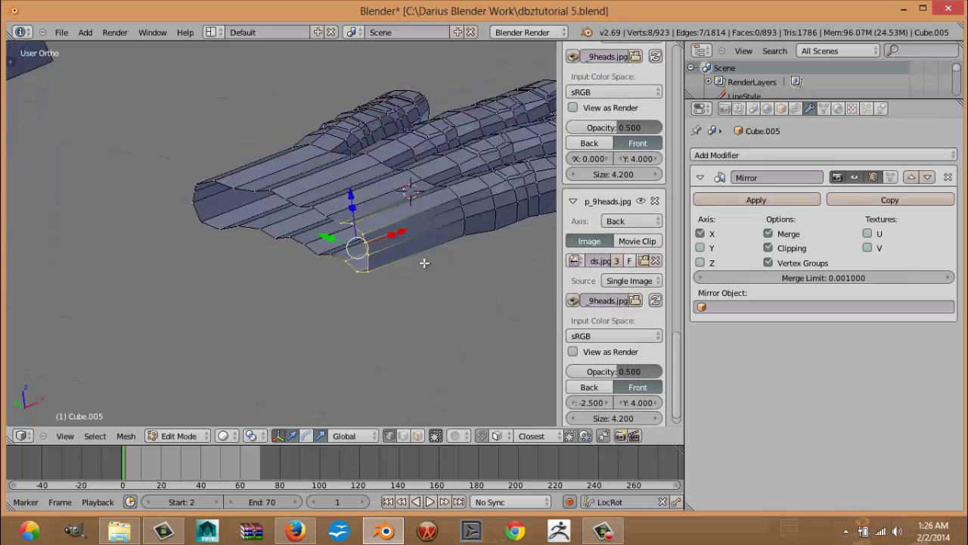
middle_drag(423, 264, 425, 263)
key(KP_1)
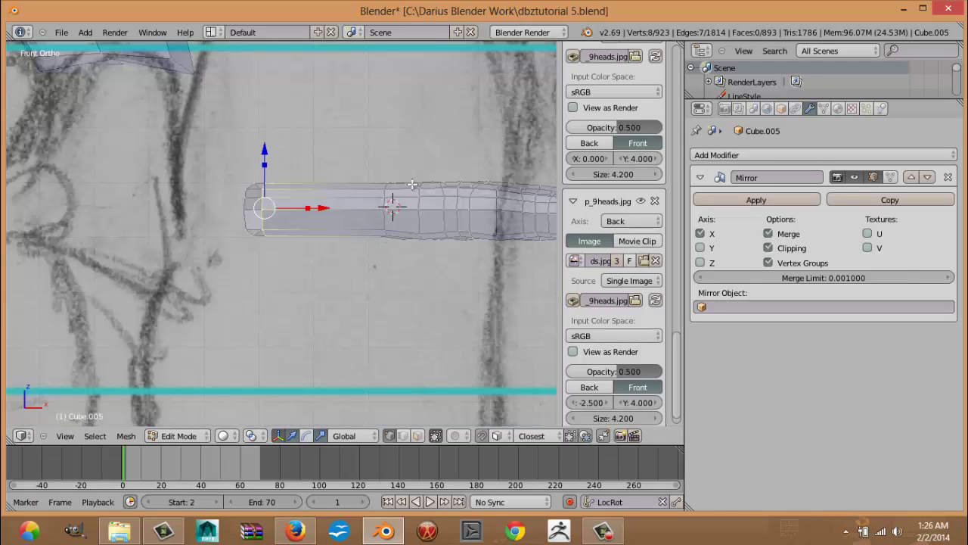
key(s)
click(363, 337)
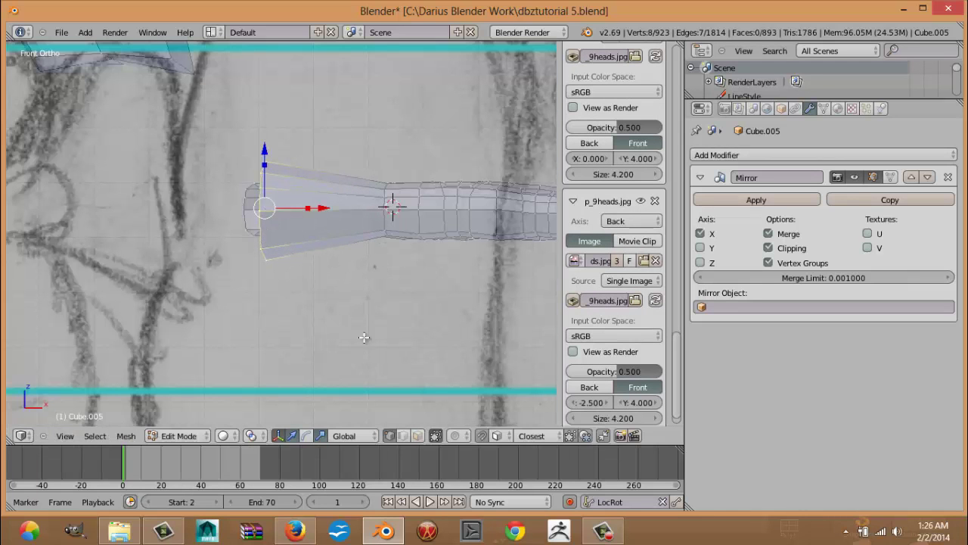
Step: Move the enlarged thumb-side edge down so it hangs below the rest of the palm
key(g)
click(361, 329)
middle_drag(312, 236, 445, 219)
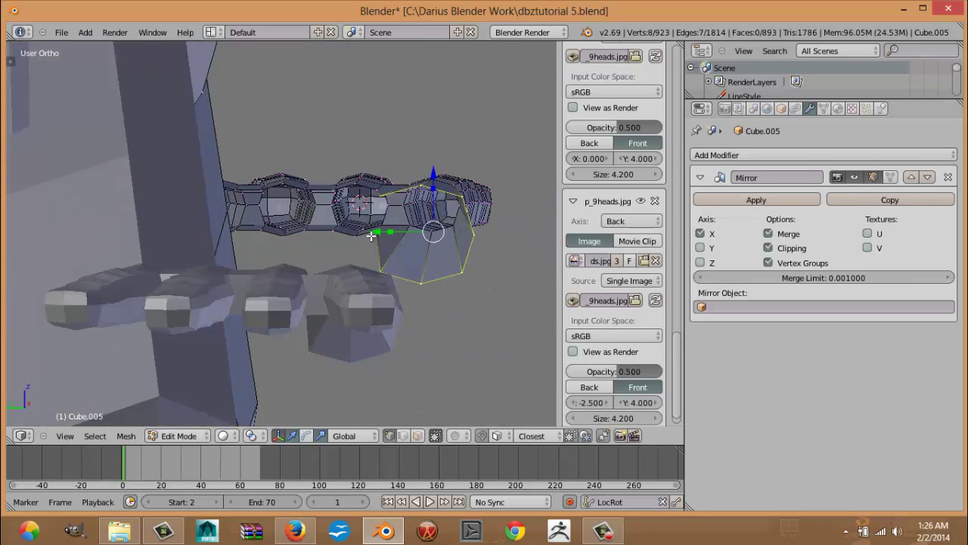
drag(371, 236, 404, 232)
right_click(394, 227)
middle_drag(459, 178, 486, 220)
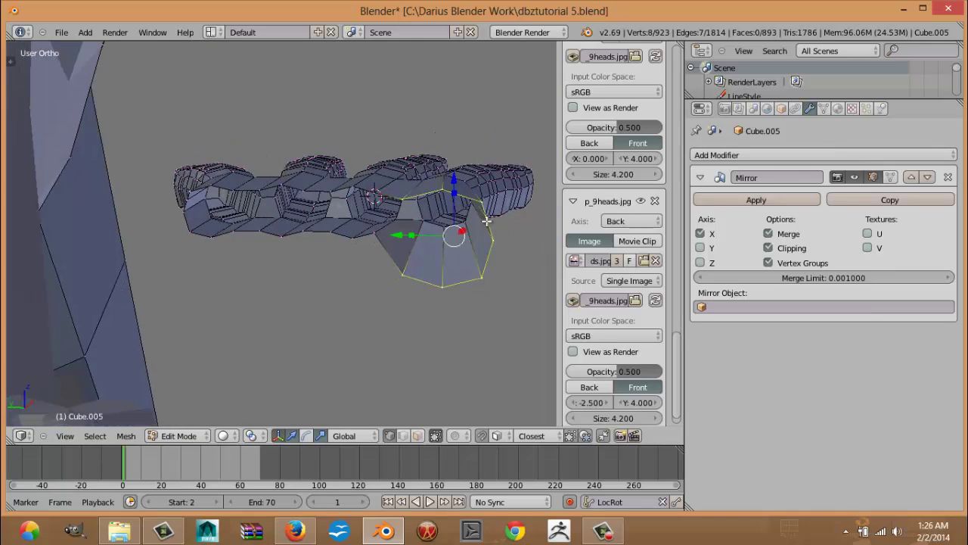
Step: Flatten the twelve vertices along the palm's upper open edge by scaling them to 0 in Z, and raise them slightly
right_click(406, 196)
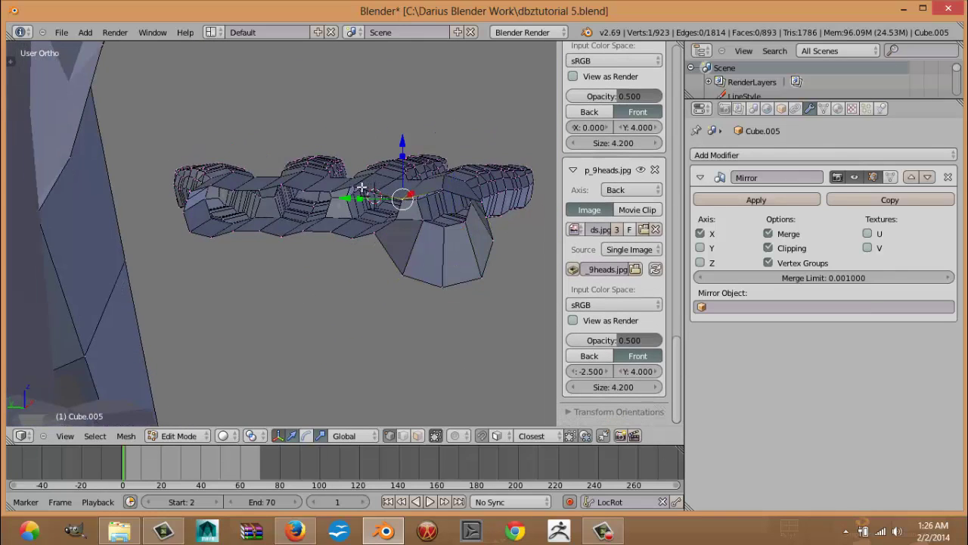
middle_drag(358, 237, 350, 251)
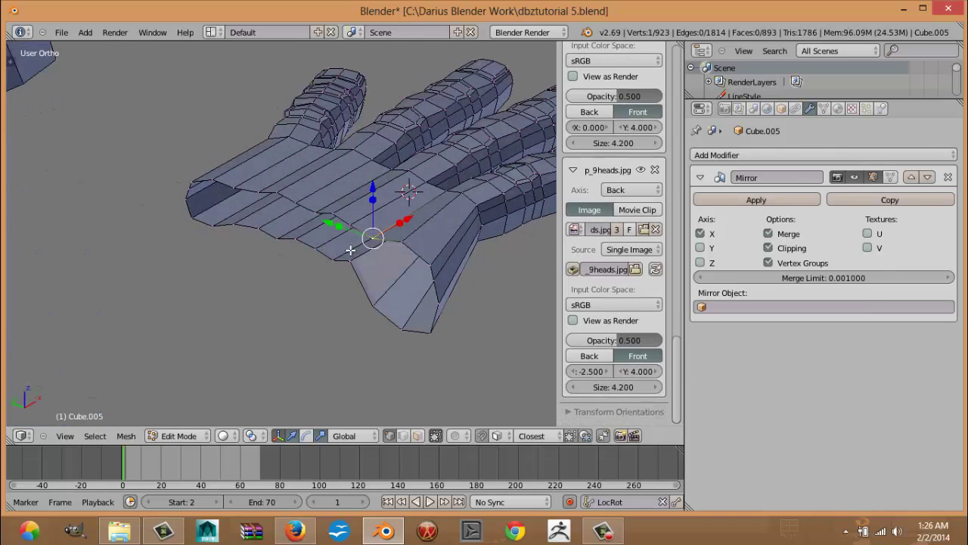
shift+right_click(403, 242)
shift+right_click(348, 224)
shift+right_click(332, 215)
shift+right_click(313, 214)
shift+right_click(296, 200)
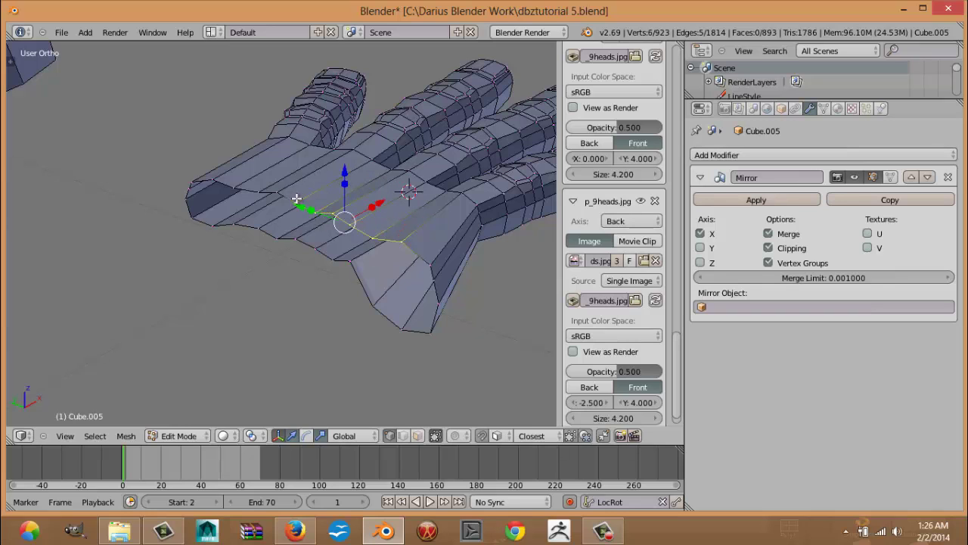
shift+right_click(270, 189)
shift+right_click(255, 190)
shift+right_click(237, 186)
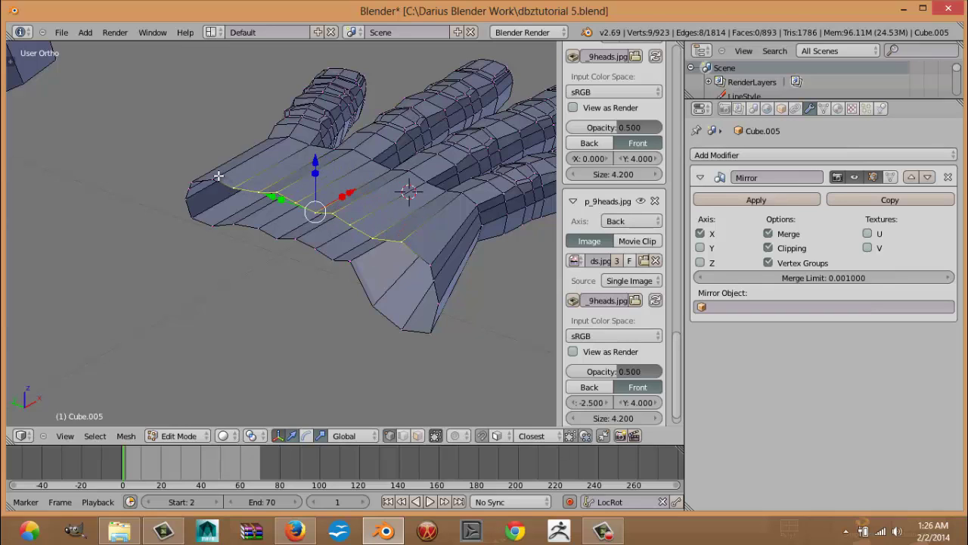
shift+right_click(215, 178)
shift+right_click(200, 179)
shift+right_click(430, 274)
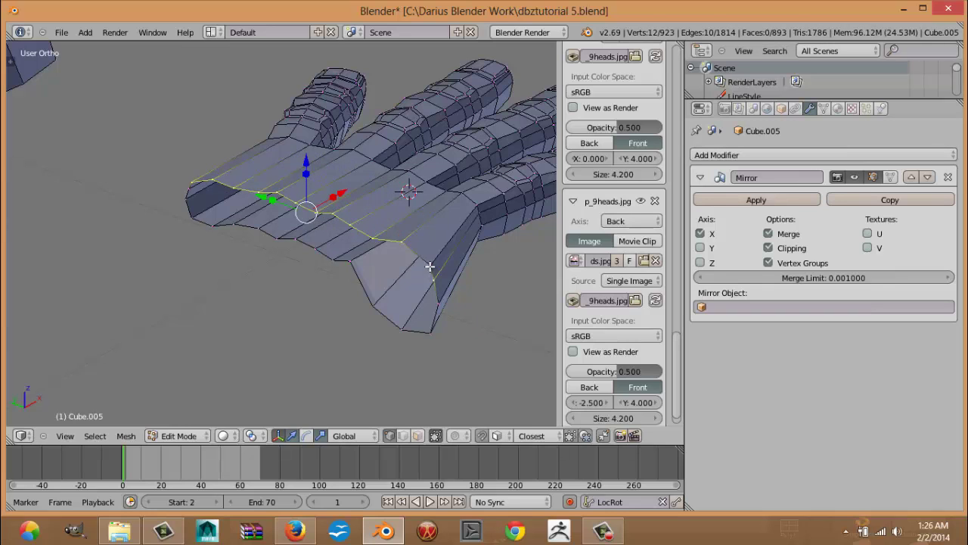
shift+right_click(430, 265)
shift+right_click(435, 274)
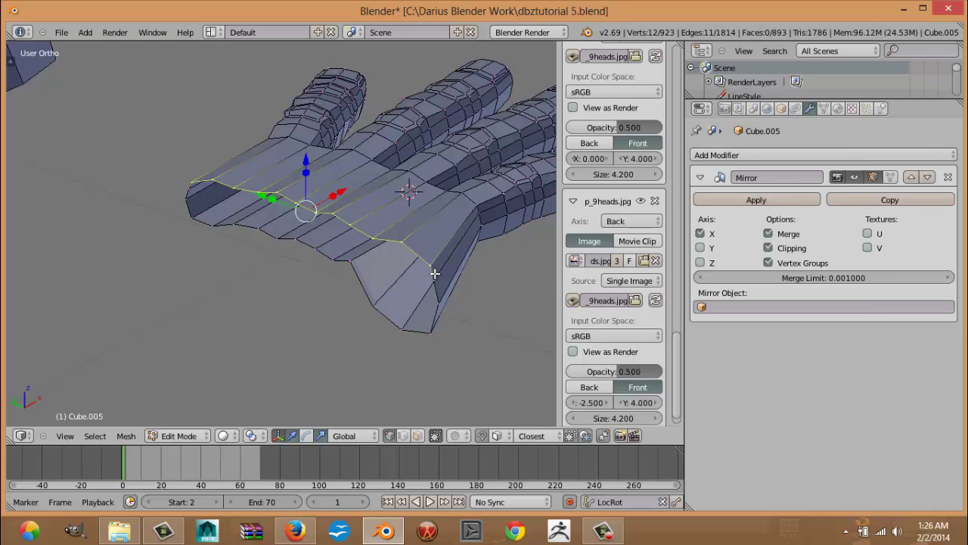
key(KP_1)
key(s)
key(z)
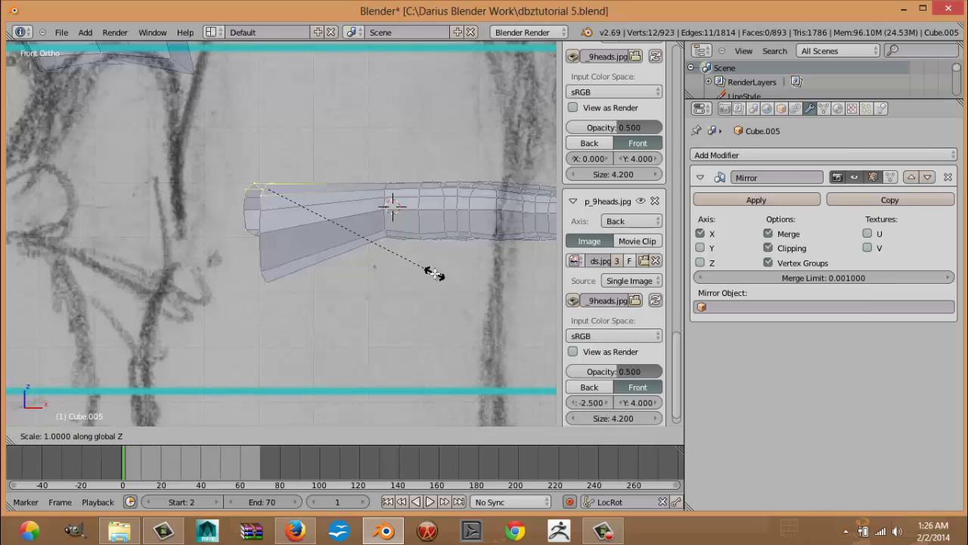
key(0)
key(Return)
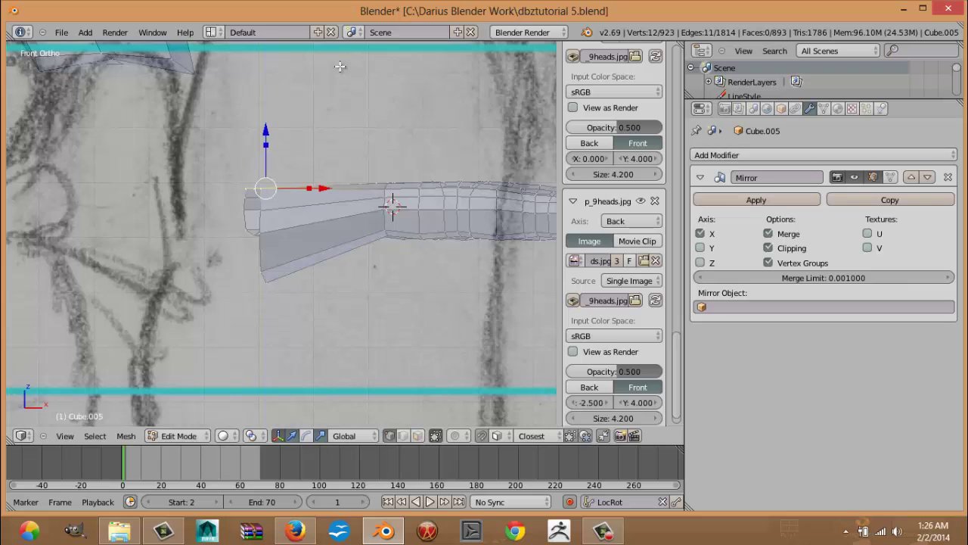
drag(266, 128, 269, 119)
Step: Lower the palm's bottom-edge vertex beside the thumb side about 0.034 in Z, and lower two vertices farther toward the ring finger
middle_drag(265, 242, 374, 247)
right_click(374, 241)
key(g)
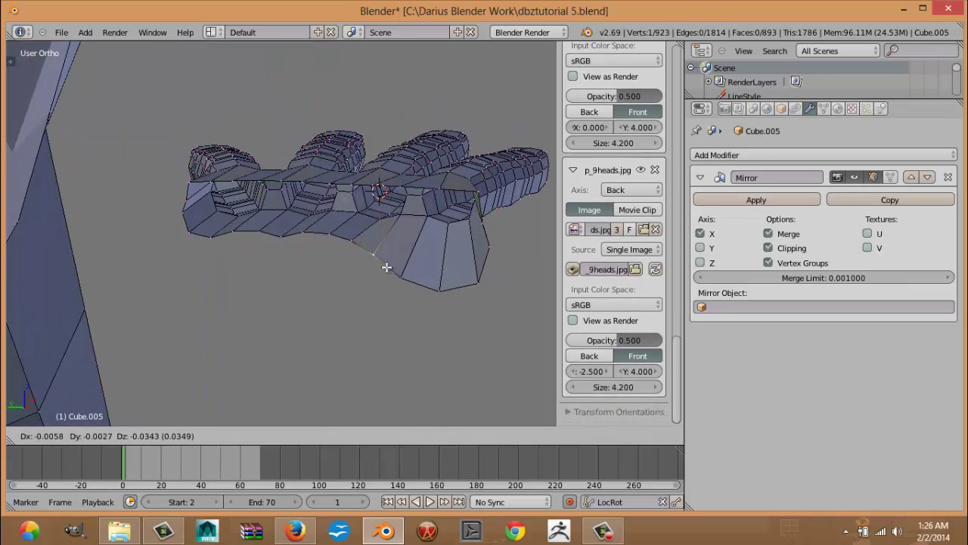
click(386, 268)
right_click(305, 232)
shift+right_click(329, 233)
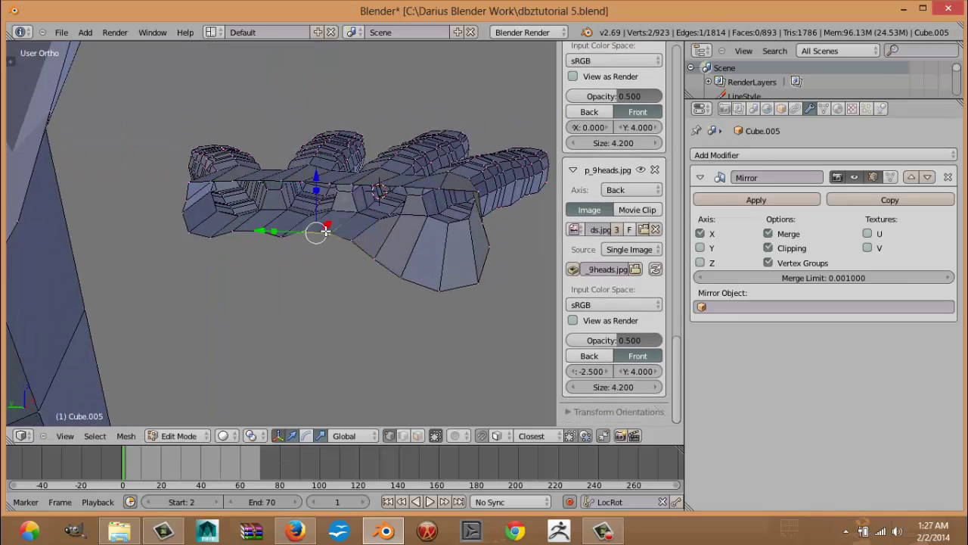
drag(318, 173, 318, 188)
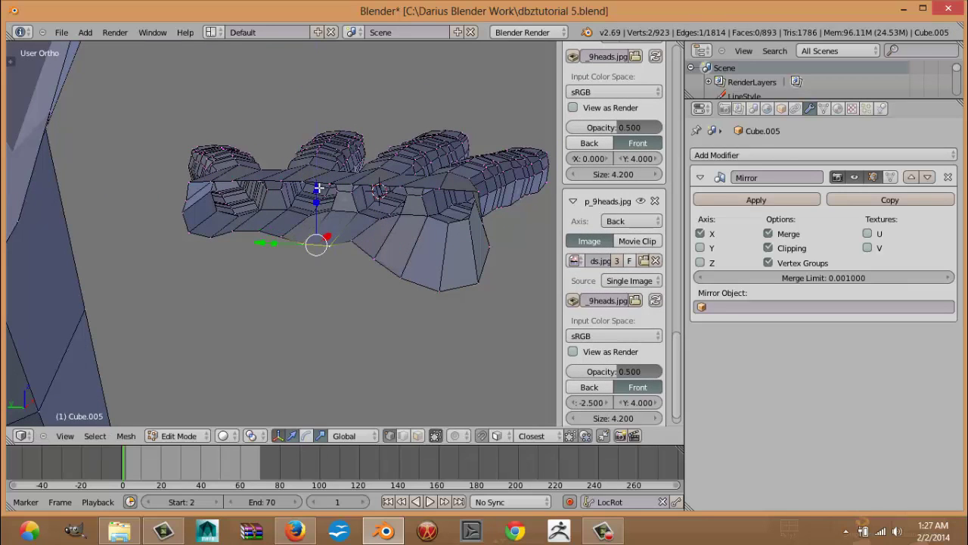
Step: Lower the bottom-edge vertices behind the ring and little fingers, including those at the palm's outer corner
right_click(254, 233)
shift+right_click(235, 234)
drag(247, 172, 253, 178)
mouse_move(222, 234)
middle_down()
mouse_move(307, 236)
mouse_move(311, 216)
mouse_move(328, 238)
mouse_move(310, 219)
mouse_move(209, 241)
mouse_move(224, 240)
middle_up()
shift+right_click(209, 240)
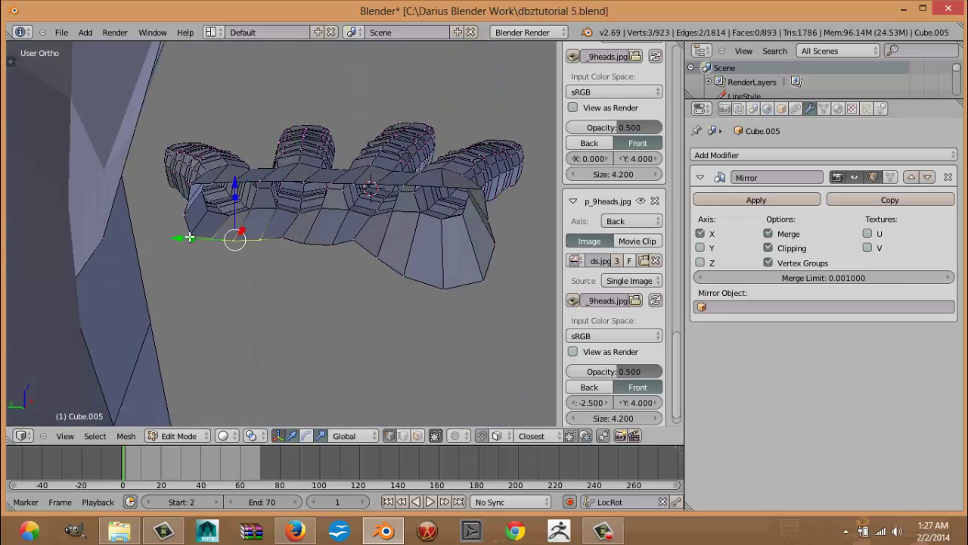
shift+right_click(191, 236)
shift+scroll(191, 237, up, 1)
shift+right_click(194, 233)
drag(219, 193, 223, 211)
Step: Rotate the five lowered vertices slightly, shift them a little along Y, and check the hand's shape in Object Mode
middle_drag(276, 331, 305, 317)
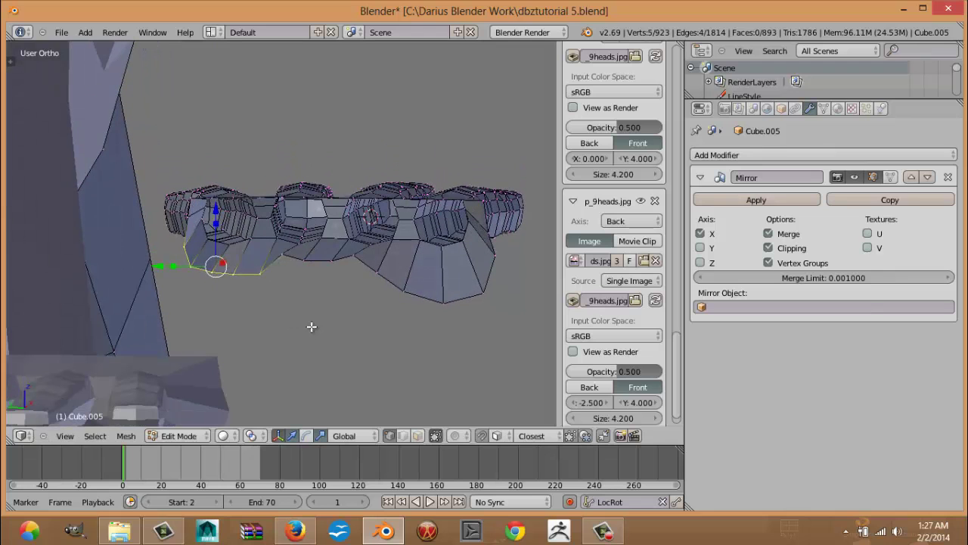
key(r)
click(306, 312)
key(g)
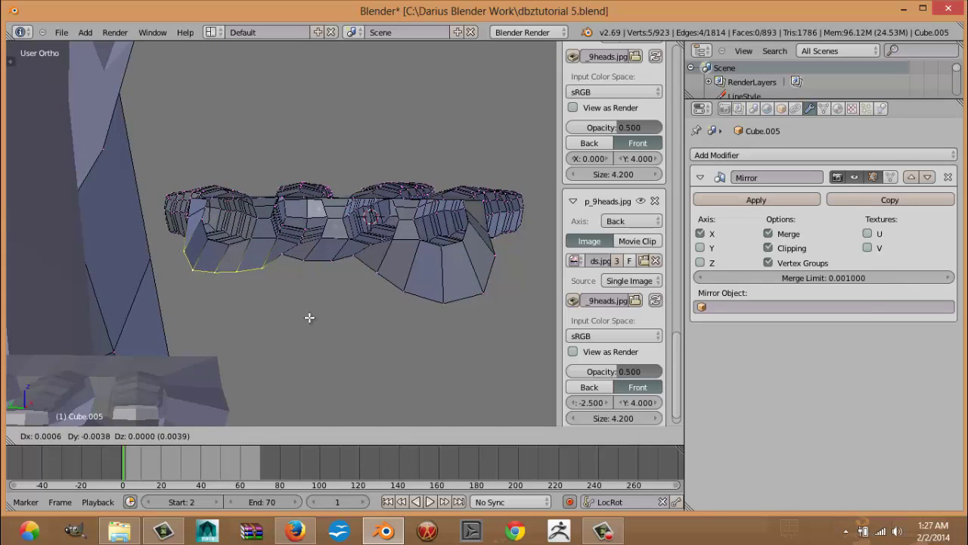
click(309, 318)
key(Tab)
key(Tab)
key(Tab)
middle_drag(337, 300, 342, 80)
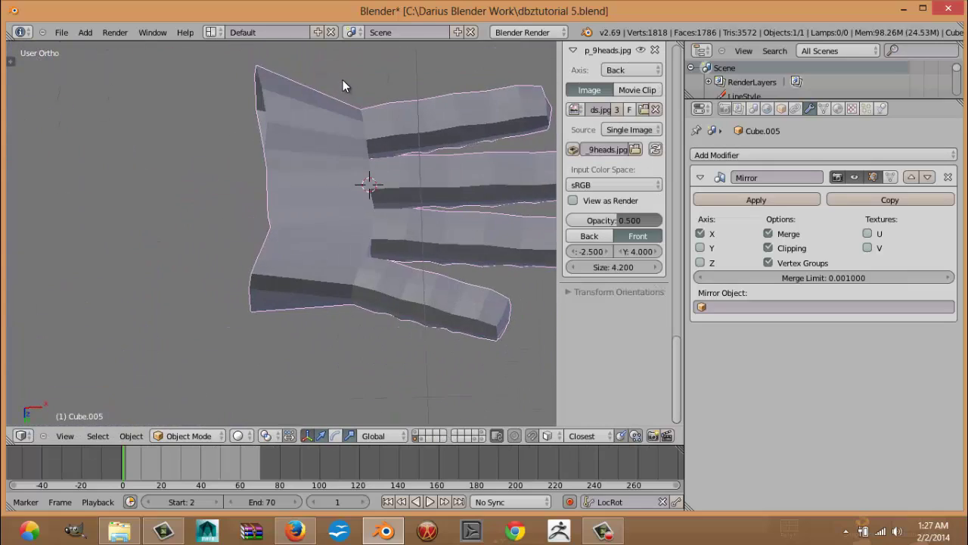
key(Tab)
middle_drag(338, 138, 320, 219)
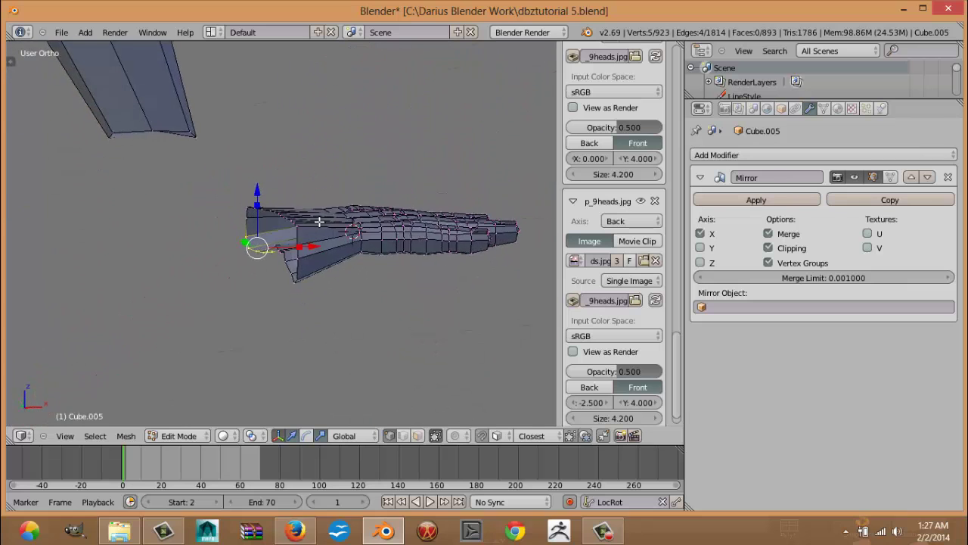
Step: Move the middle vertex of the palm's open wrist edge slightly outward on the index finger side
scroll(303, 256, up, 2)
scroll(302, 256, up, 2)
middle_drag(331, 268, 411, 269)
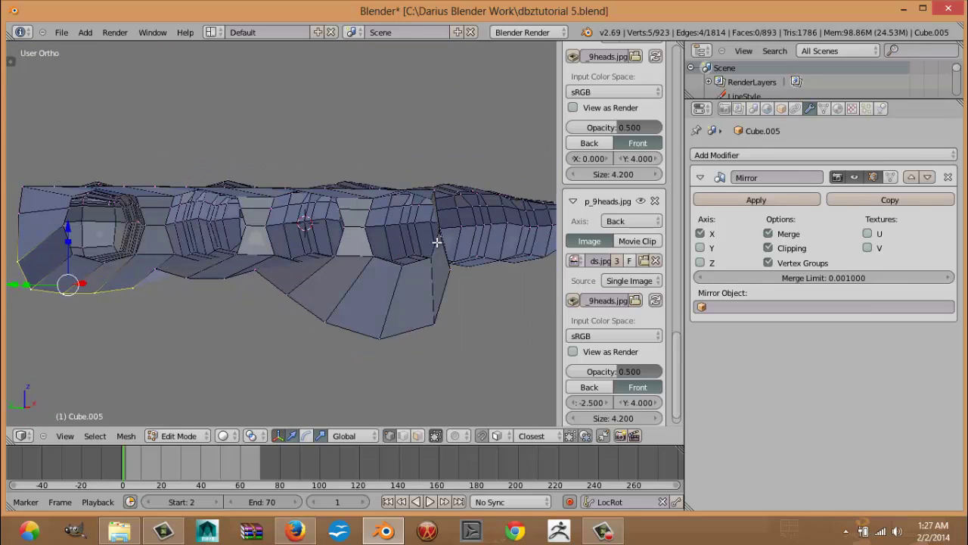
right_click(438, 243)
key(g)
click(442, 249)
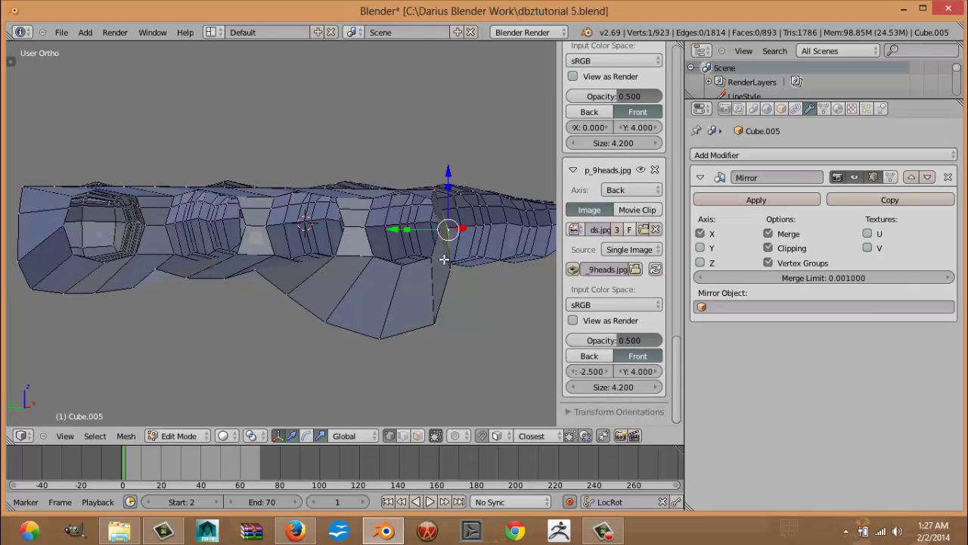
Step: Duplicate the outer part of the index finger, from its middle edge loop to the tip, and place the copy below the palm
middle_drag(445, 259, 275, 293)
shift+middle_drag(337, 304, 295, 307)
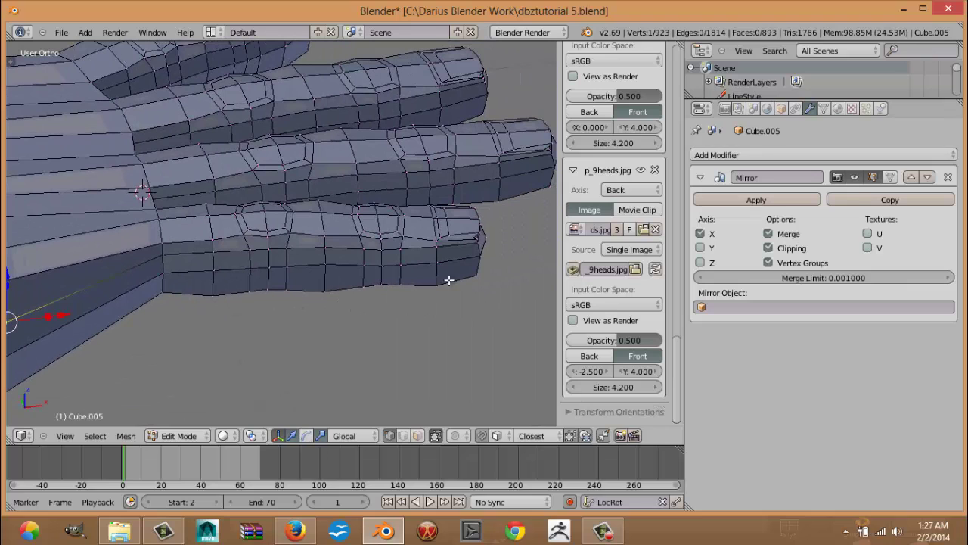
alt+right_click(320, 280)
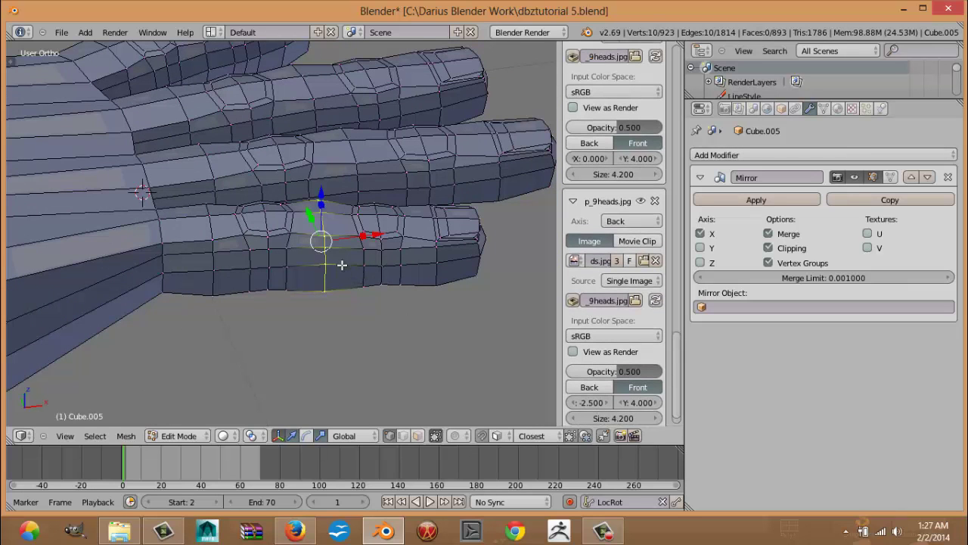
alt+shift+right_click(368, 275)
alt+shift+right_click(379, 278)
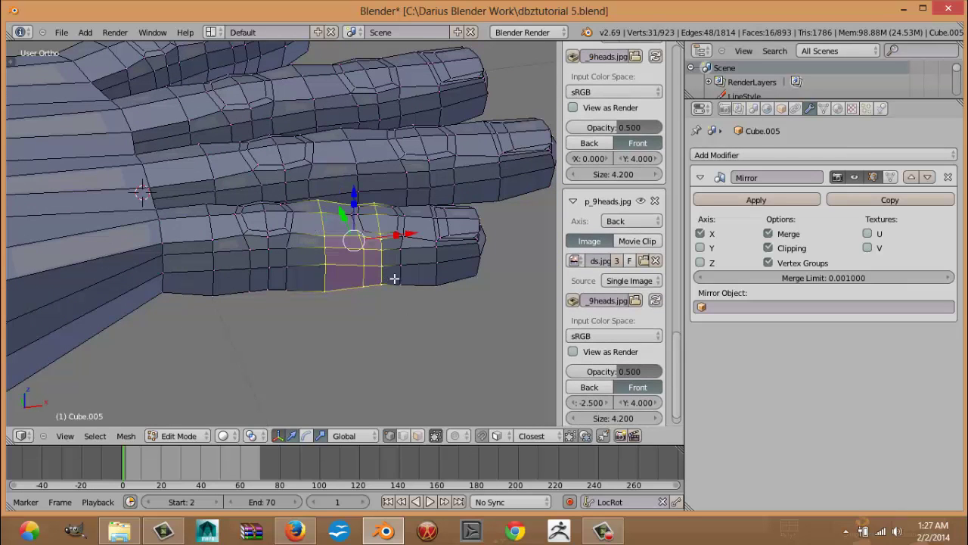
alt+shift+right_click(396, 278)
alt+shift+right_click(441, 273)
middle_drag(447, 285, 437, 375)
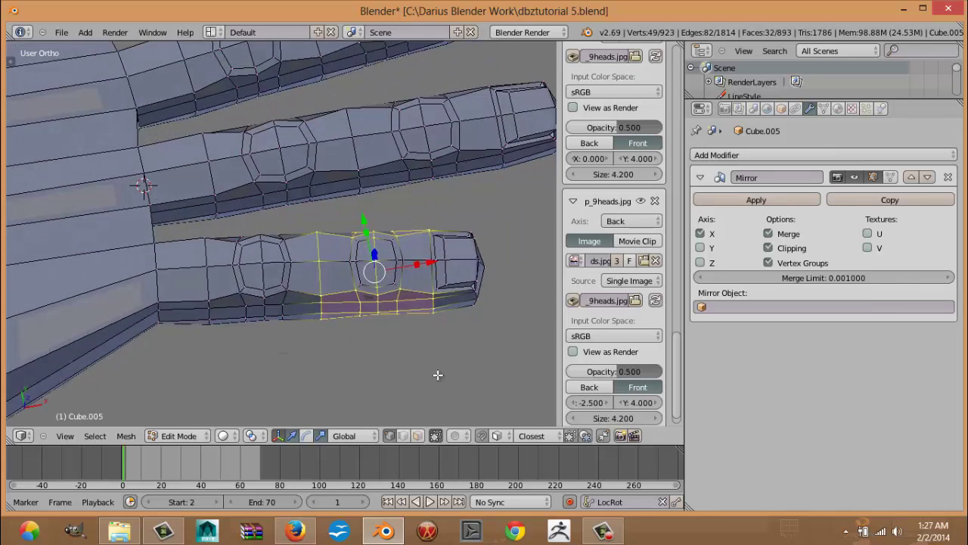
key(z)
key(b)
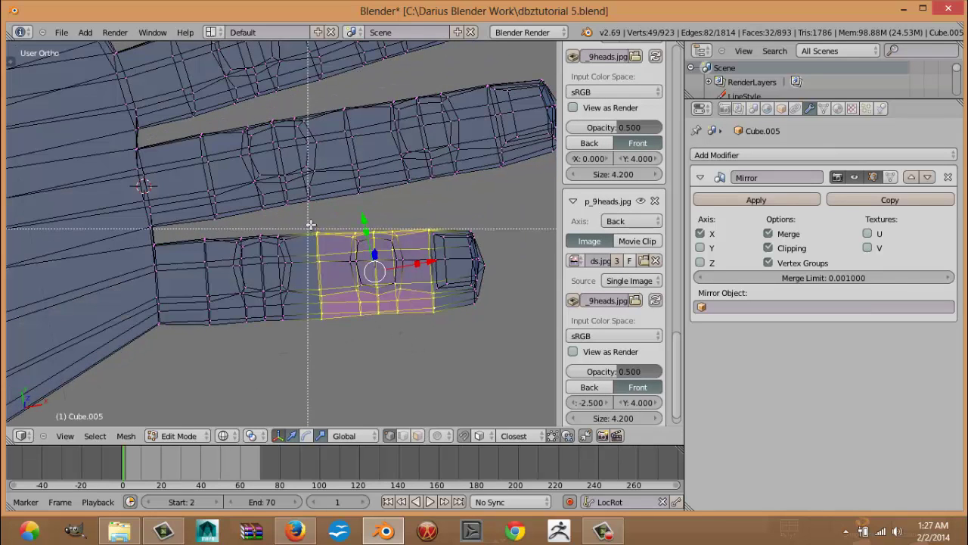
drag(307, 225, 532, 338)
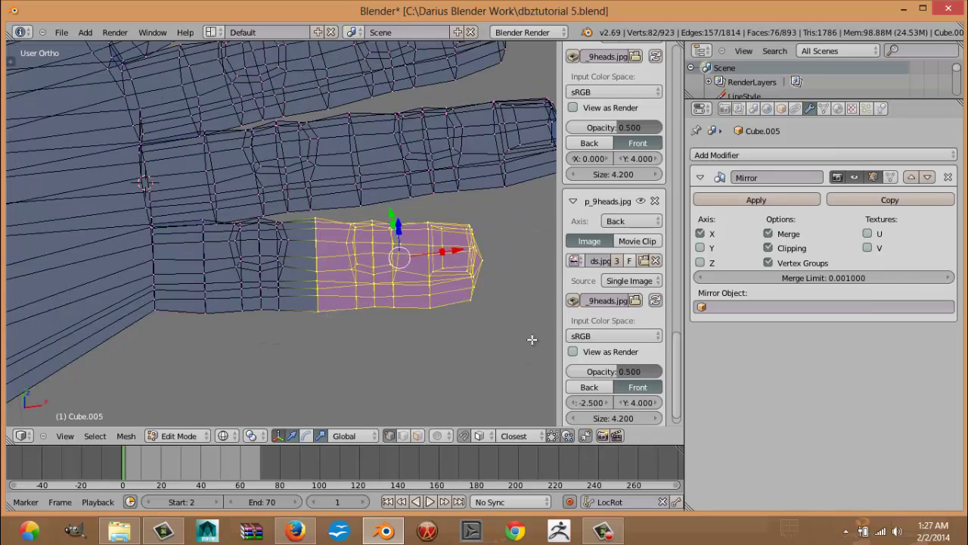
key(KP_1)
key(shift+d)
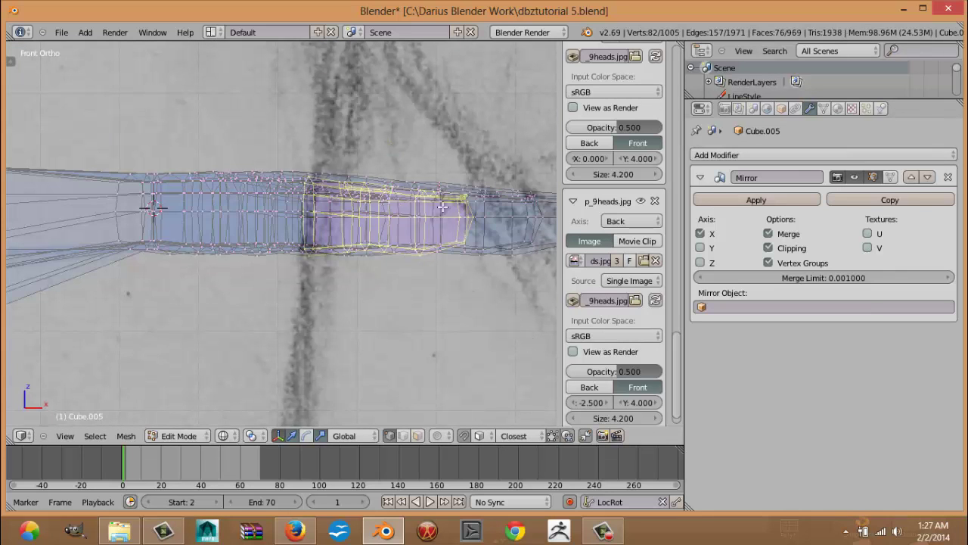
click(156, 342)
scroll(175, 341, down, 2)
scroll(175, 342, down, 3)
key(z)
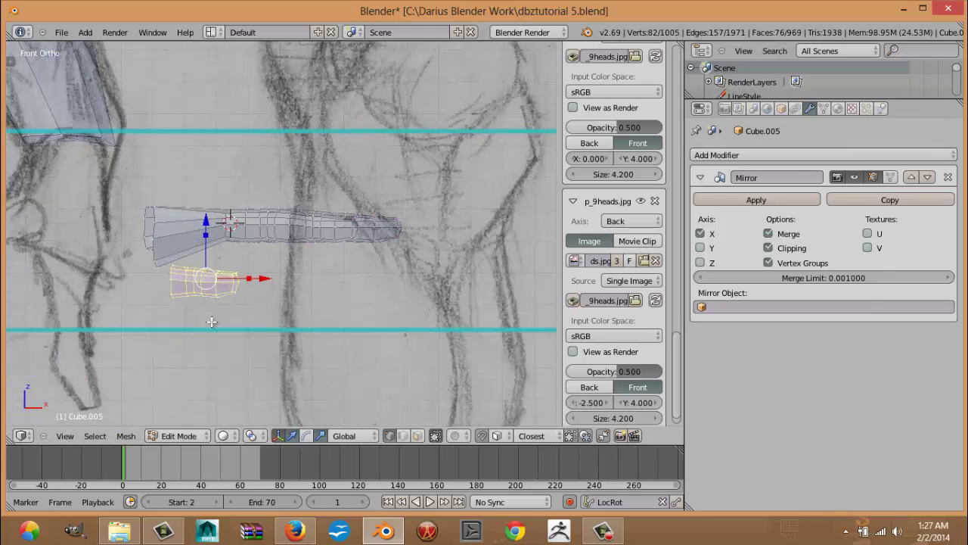
Step: Move the duplicated finger piece out to the side, clear of the hand
mouse_move(344, 283)
shift+middle_down()
mouse_move(410, 268)
mouse_move(242, 351)
mouse_move(339, 200)
shift+middle_up()
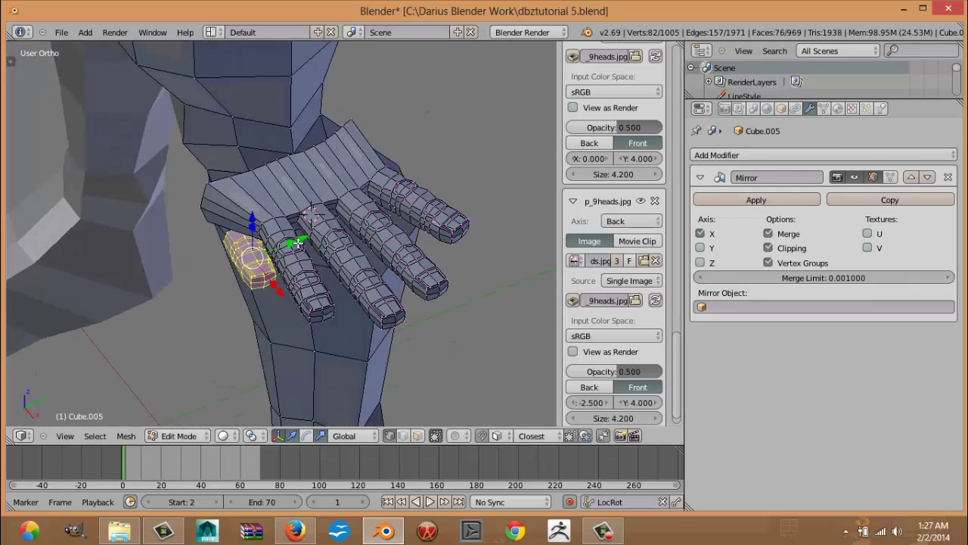
key(g)
click(182, 293)
Step: Try enlarging the duplicated finger piece overall and rescaling it along the Z axis
key(s)
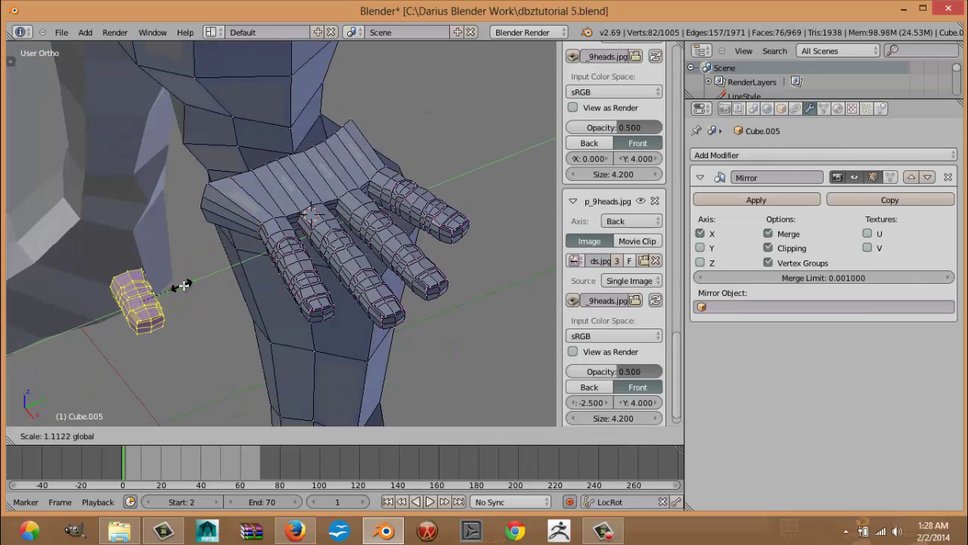
click(184, 283)
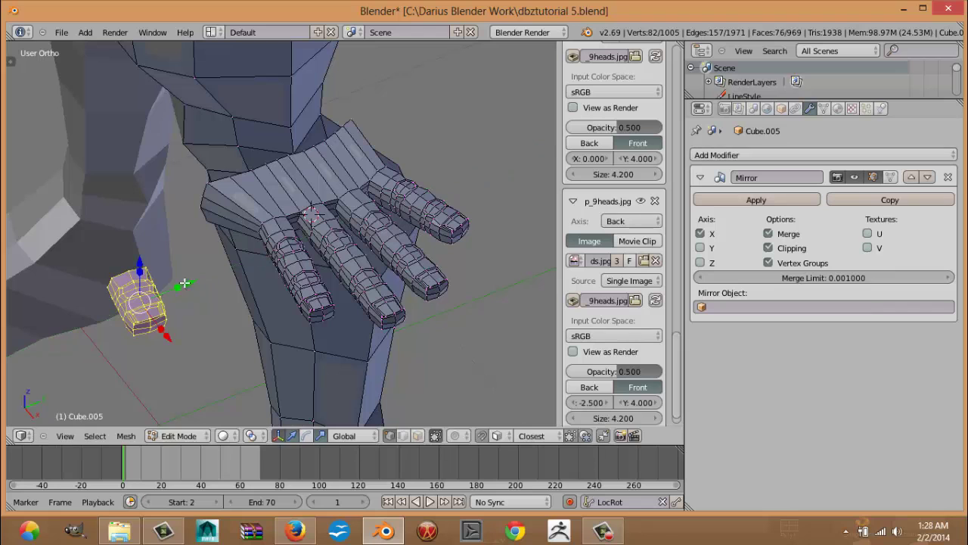
key(s)
key(z)
click(141, 255)
middle_drag(321, 274, 422, 225)
middle_drag(366, 255, 342, 274)
key(s)
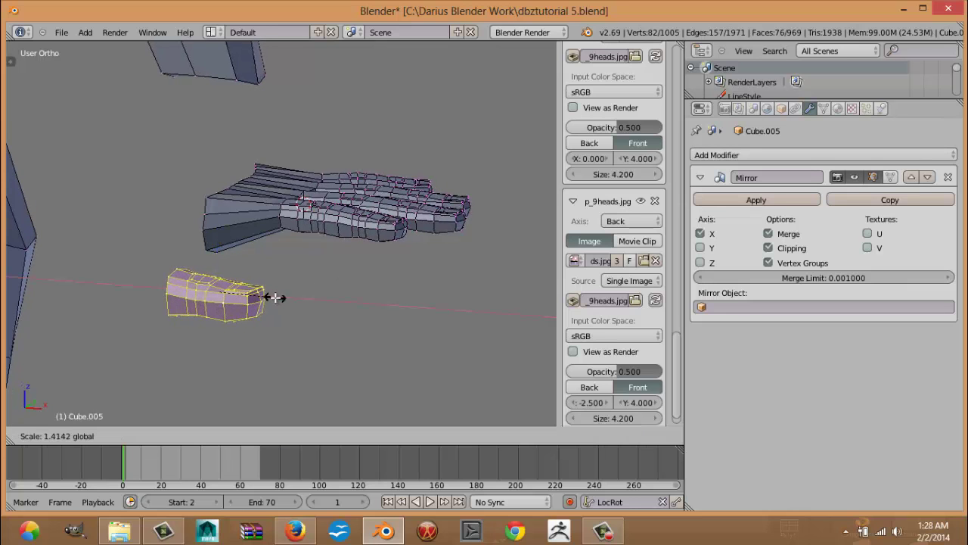
click(271, 297)
middle_drag(228, 299, 115, 328)
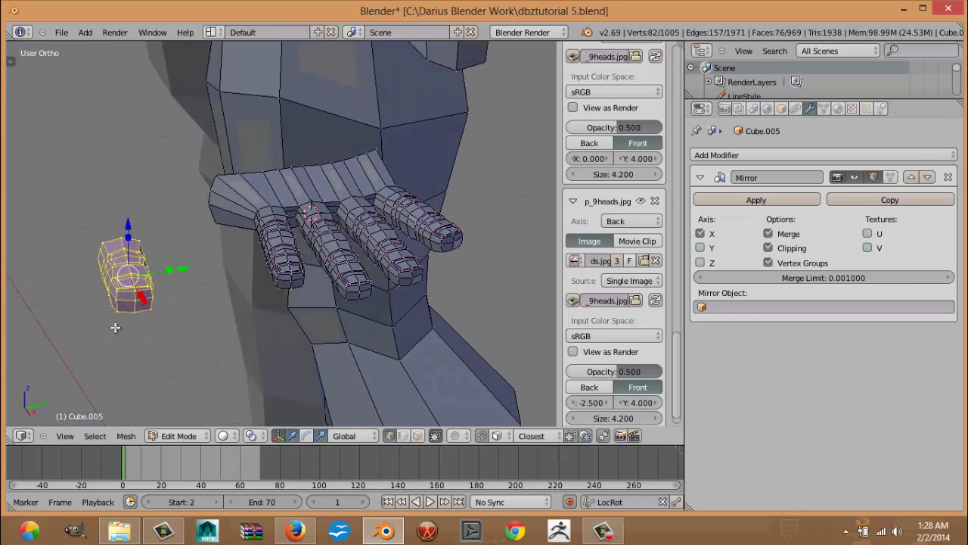
Step: Undo the last three scale changes on the duplicated finger piece
key(ctrl+z)
key(ctrl+z)
key(ctrl+z)
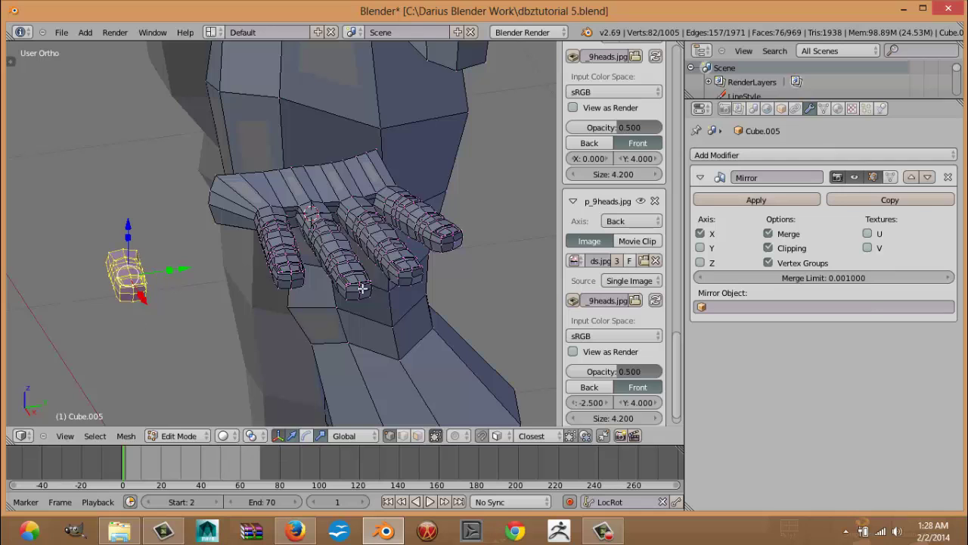
Step: Scale up the duplicated finger piece uniformly in the front view to thumb size
key(KP_1)
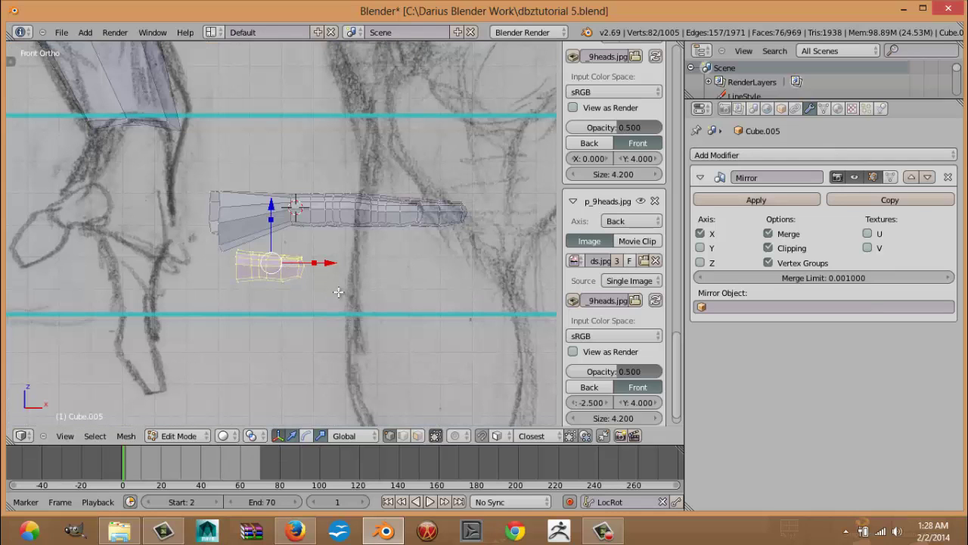
key(s)
click(354, 305)
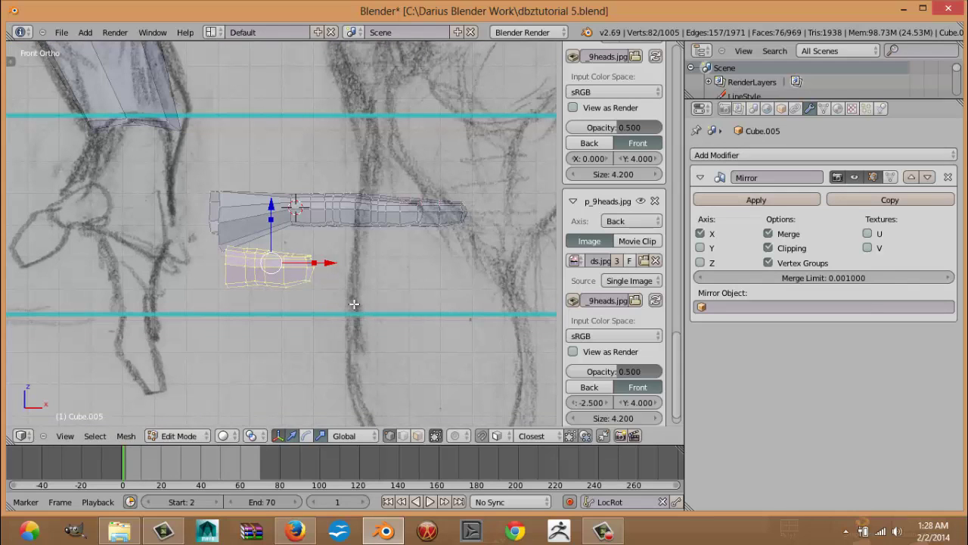
key(s)
click(355, 279)
Step: Roll the thumb piece with a trackball rotation and move it down toward the wrist side of the palm
key(r)
key(r)
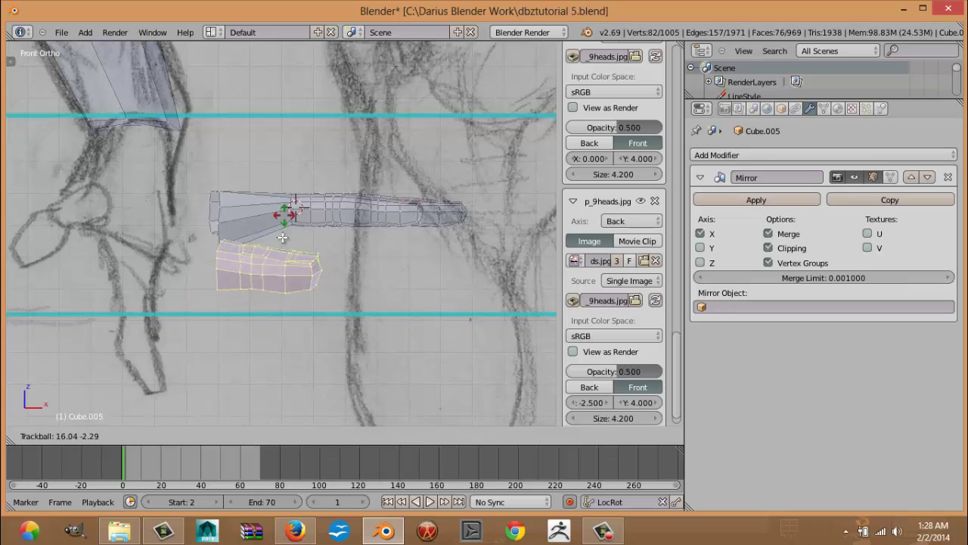
click(285, 262)
key(r)
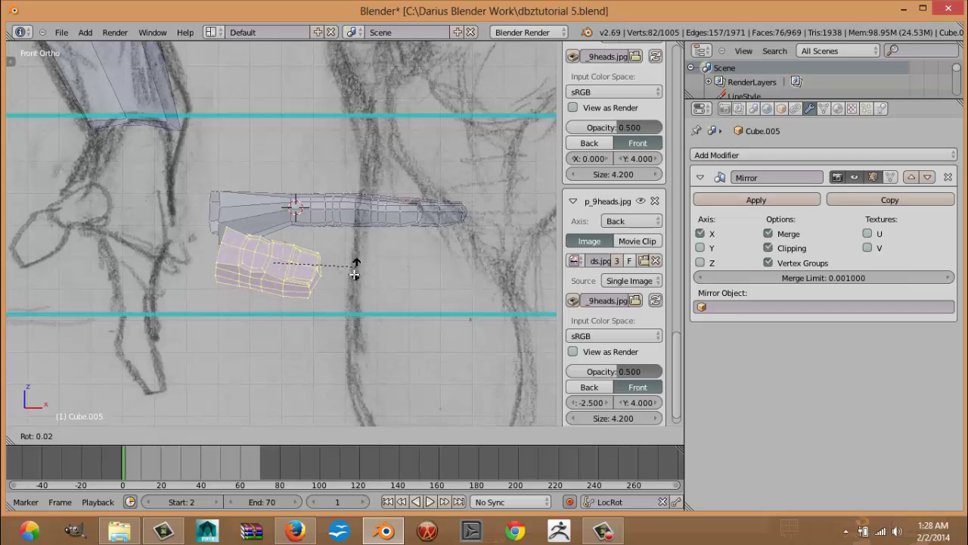
click(355, 277)
key(g)
click(311, 286)
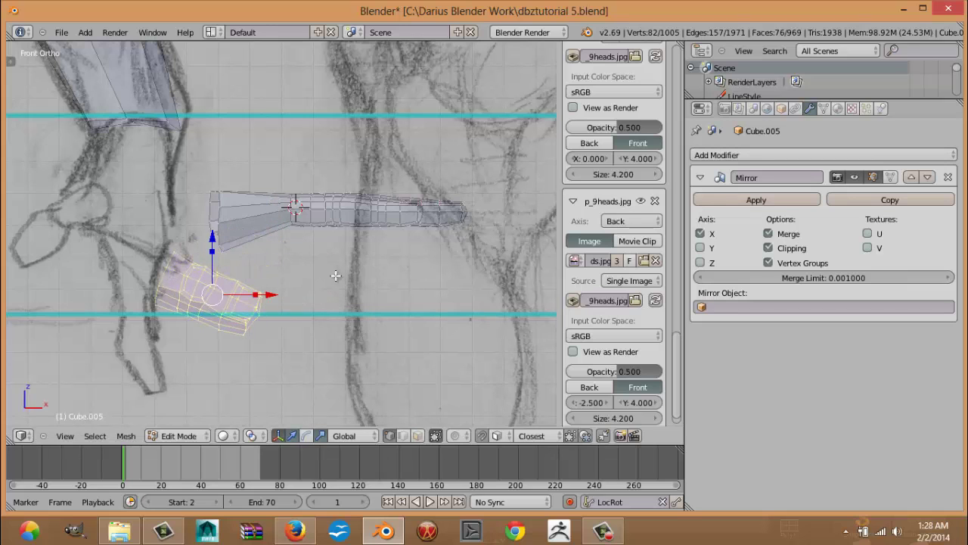
Step: Rotate the thumb piece in the front view, including a trackball rotation, until it points steeply downward
key(r)
click(333, 316)
key(r)
key(r)
click(264, 275)
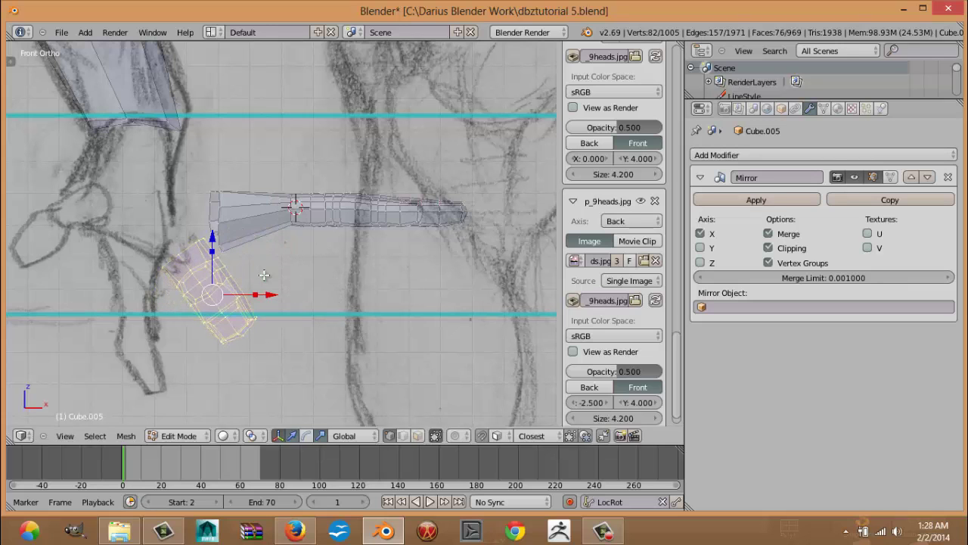
key(r)
click(304, 285)
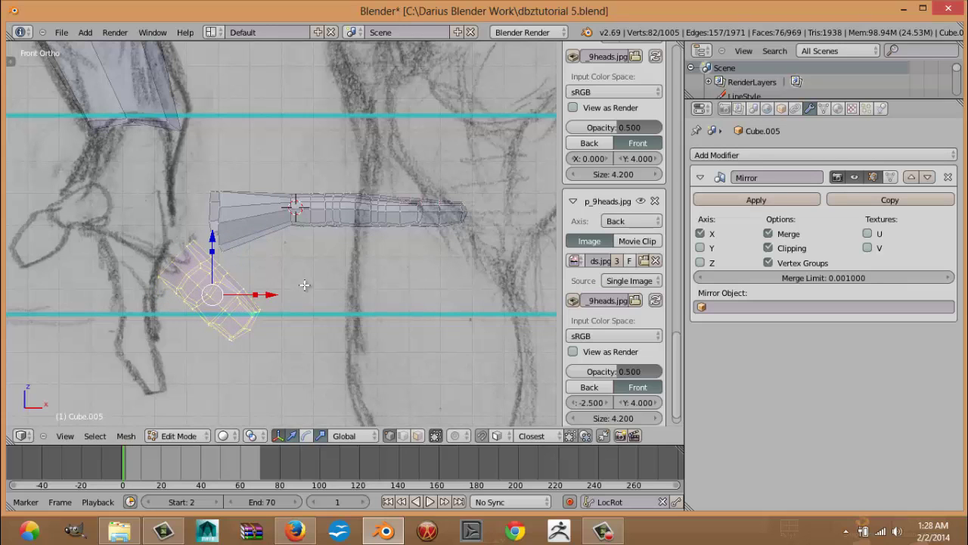
key(r)
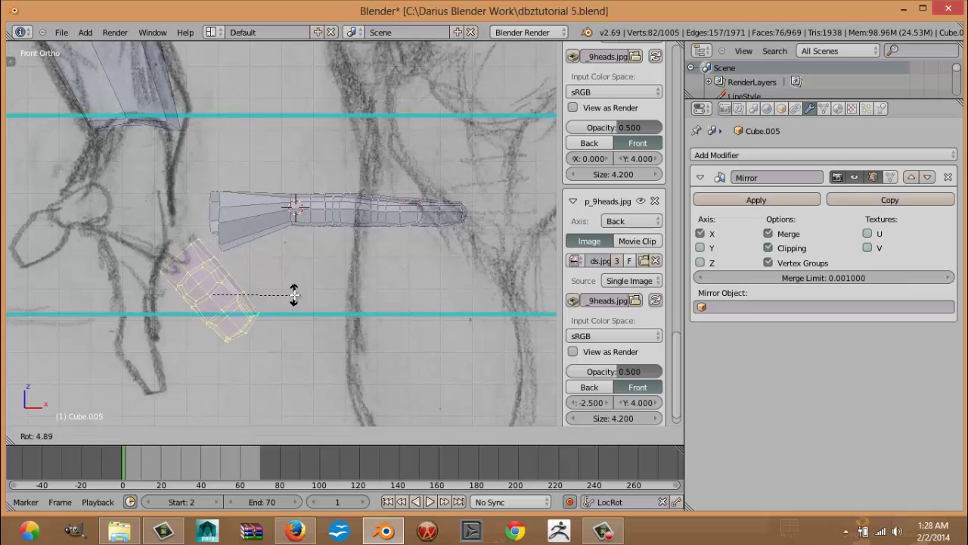
click(283, 308)
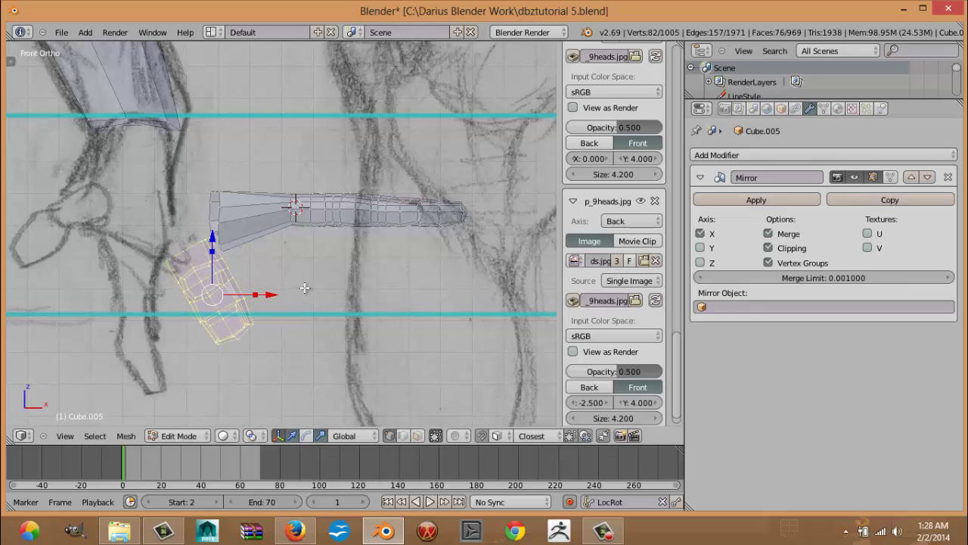
Step: Tilt the thumb piece in the right view so its base leans toward the palm, and move it beside the palm's open edge
middle_drag(304, 287, 157, 322)
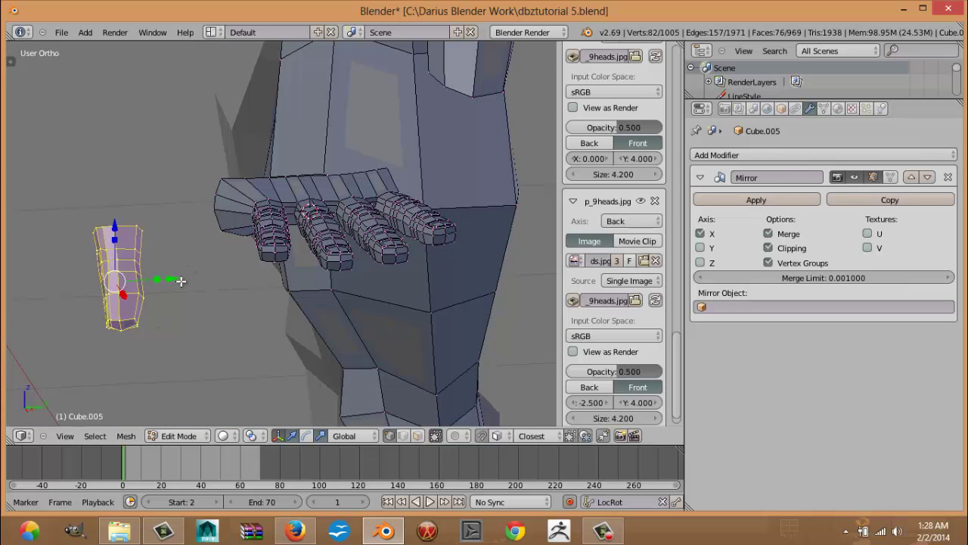
key(KP_3)
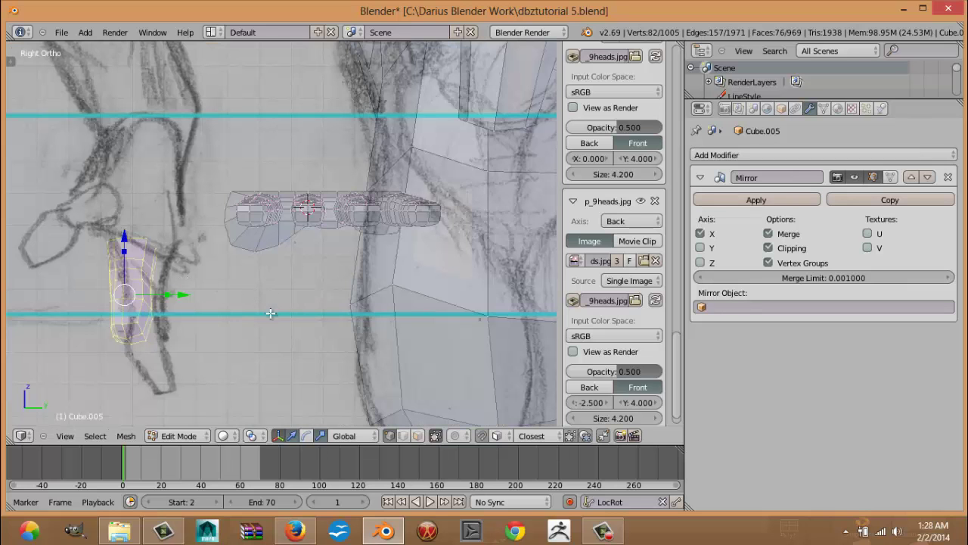
key(r)
click(218, 358)
key(g)
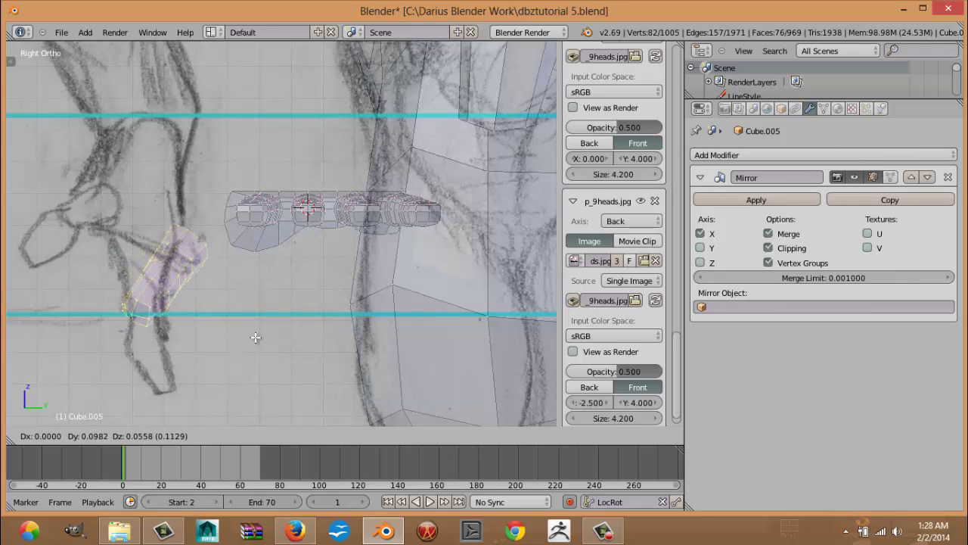
click(258, 326)
middle_drag(258, 276, 286, 271)
middle_drag(226, 254, 202, 274)
key(g)
click(209, 282)
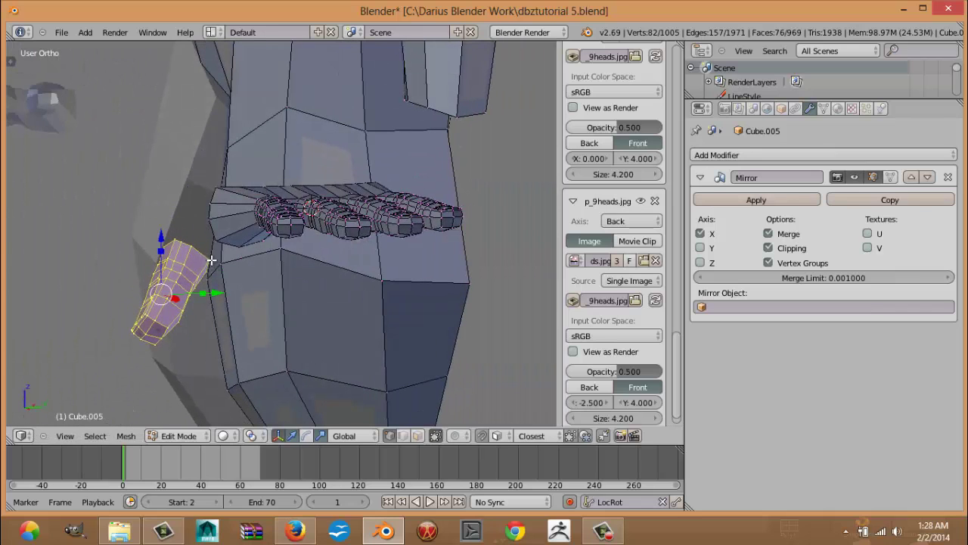
Step: Bridge four vertices on the thumb's base with four vertices on the palm's open side edge to form connecting faces
key(a)
right_click(211, 260)
shift+right_click(220, 240)
shift+right_click(209, 219)
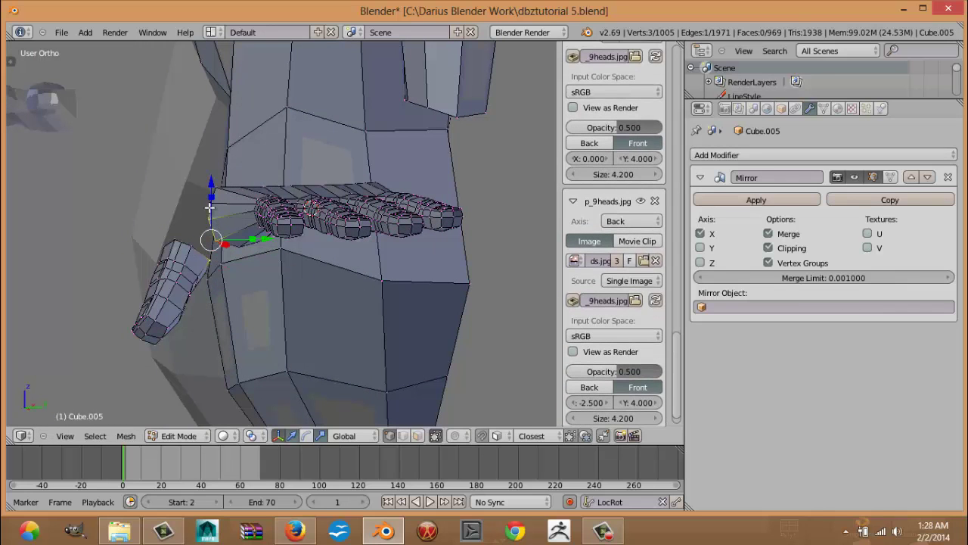
shift+right_click(209, 205)
shift+right_click(216, 193)
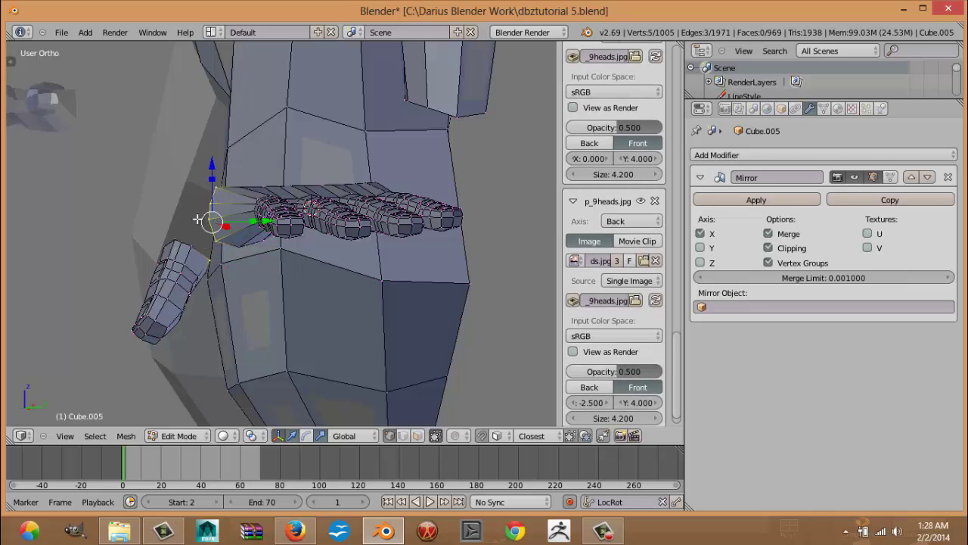
shift+right_click(190, 245)
shift+right_click(181, 241)
shift+right_click(172, 237)
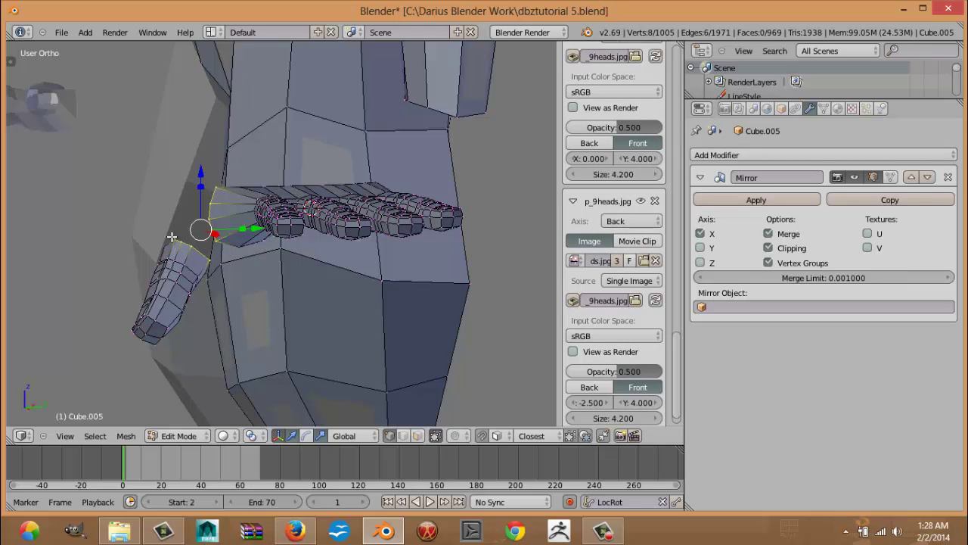
key(ctrl+e)
click(161, 287)
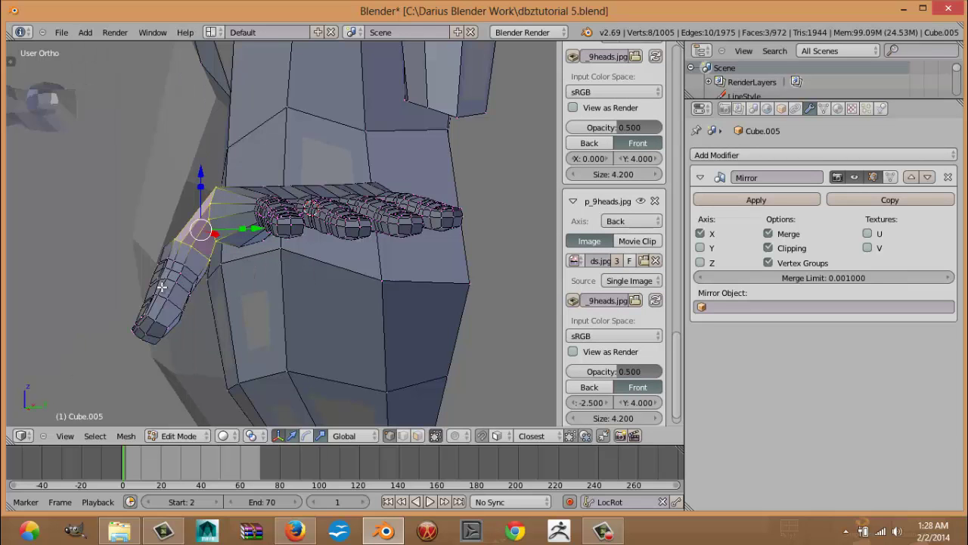
middle_drag(155, 249, 260, 312)
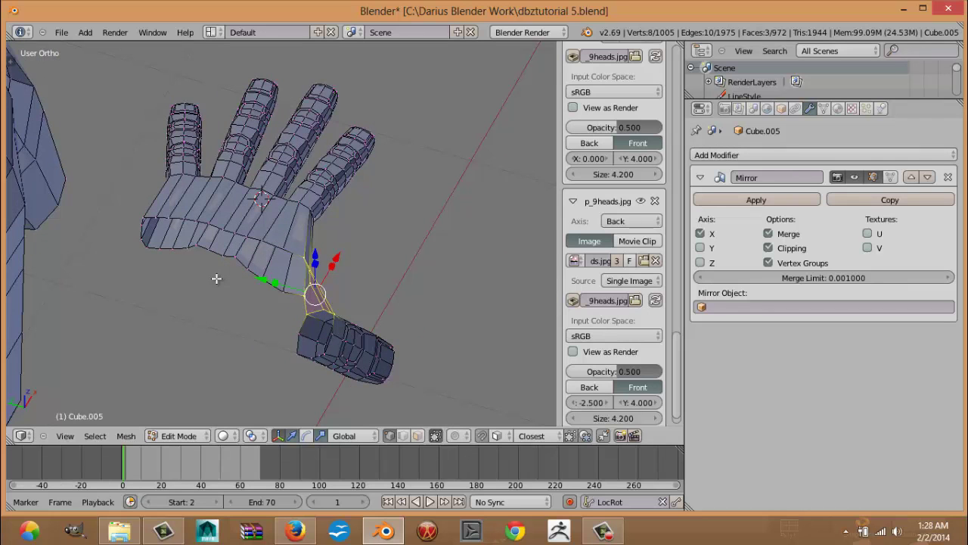
mouse_move(190, 261)
middle_down()
mouse_move(184, 255)
mouse_move(197, 252)
middle_up()
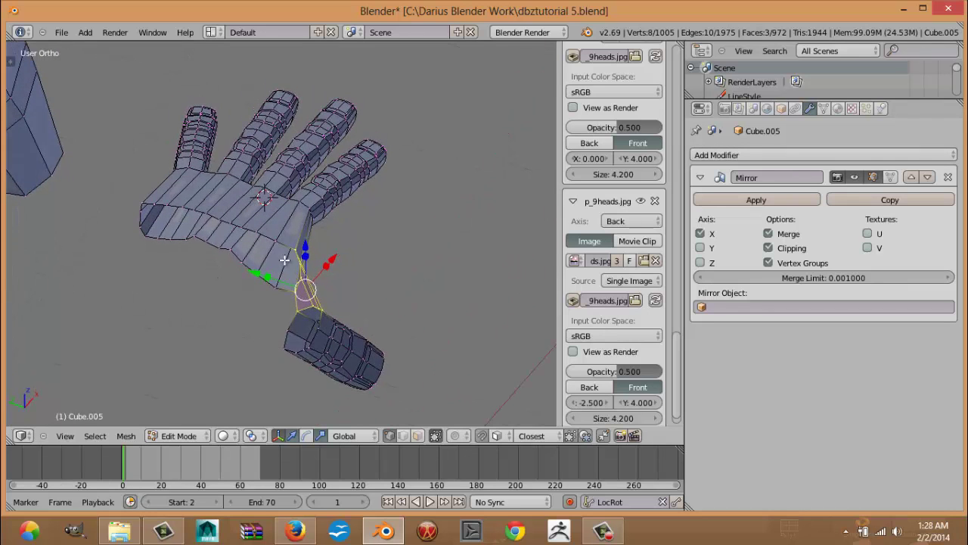
Step: Move one vertex on the thumb's open base about 0.05 units toward the wrist side of the palm
middle_drag(330, 270, 352, 266)
right_click(316, 327)
key(g)
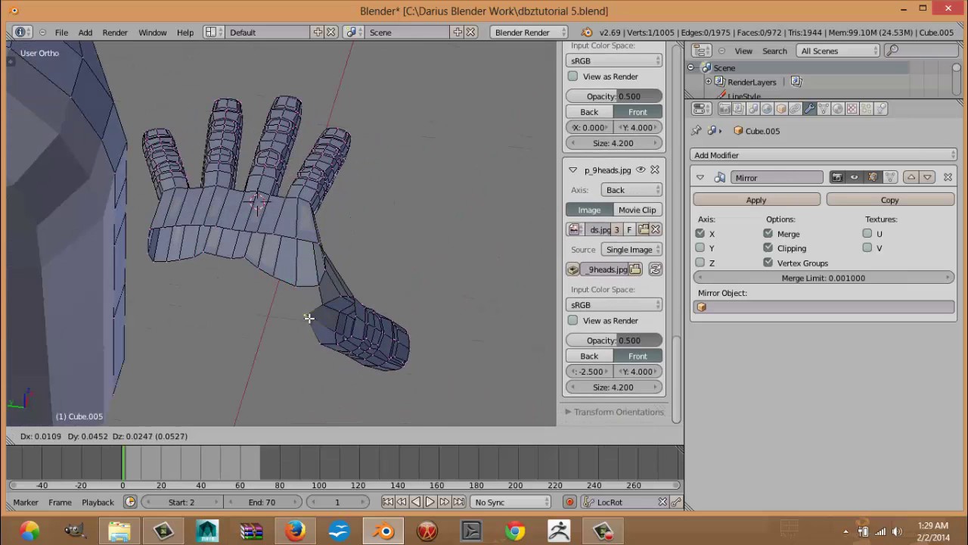
click(308, 317)
Step: Extrude three vertices on the thumb's base into a short strip running under the palm's open lower edge
mouse_move(302, 313)
middle_down()
mouse_move(285, 299)
mouse_move(293, 303)
middle_up()
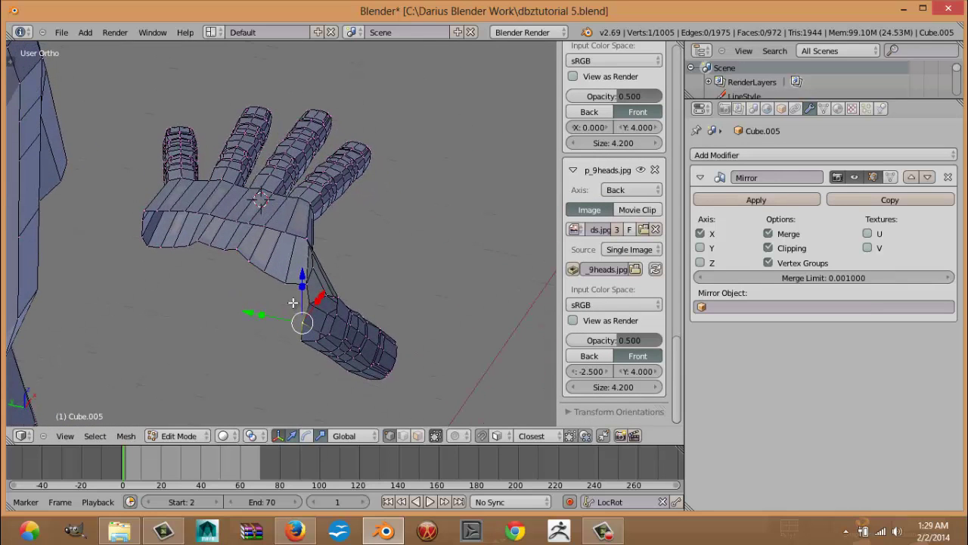
shift+right_click(311, 304)
shift+right_click(295, 337)
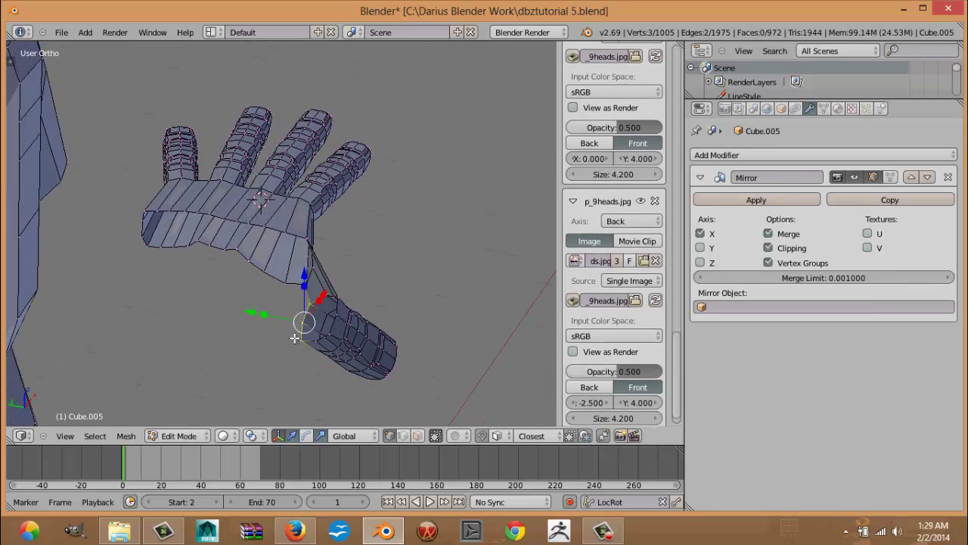
key(e)
click(277, 315)
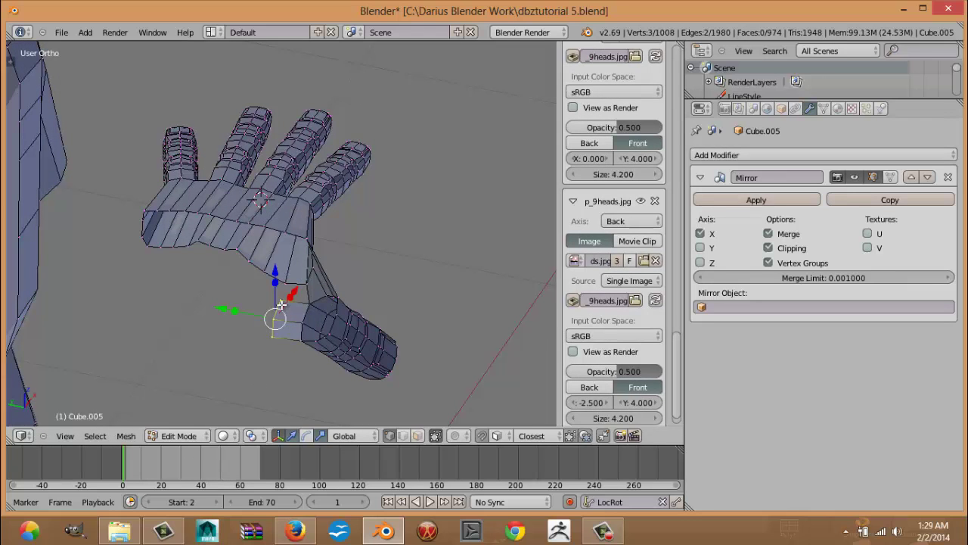
Step: Fill a face between two vertices of the extruded thumb strip and two vertices on the palm's lower edge
right_click(282, 303)
shift+right_click(287, 283)
shift+right_click(308, 283)
shift+right_click(310, 304)
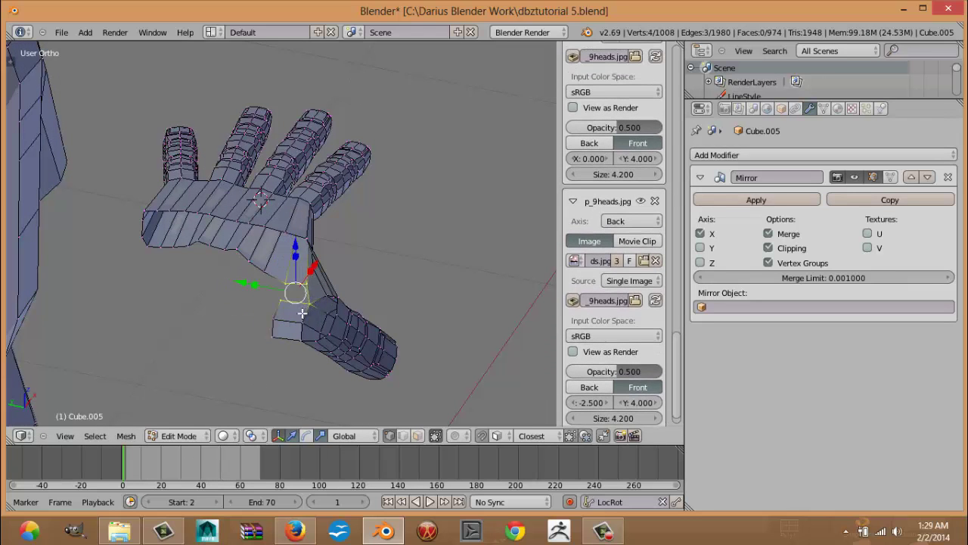
key(f)
Step: Extrude the three end vertices of the thumb strip one more section along the palm's lower edge
middle_drag(303, 314, 325, 294)
right_click(313, 268)
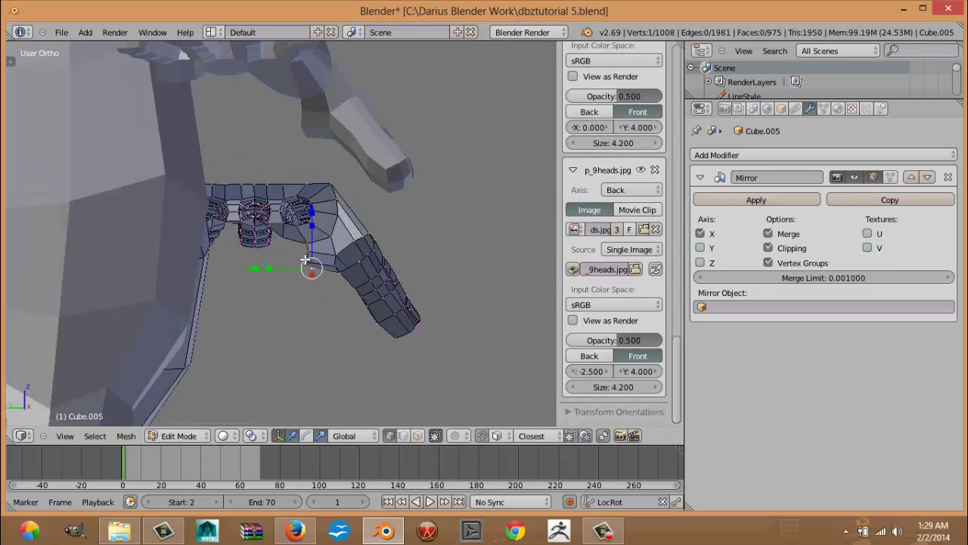
shift+right_click(308, 264)
shift+right_click(308, 257)
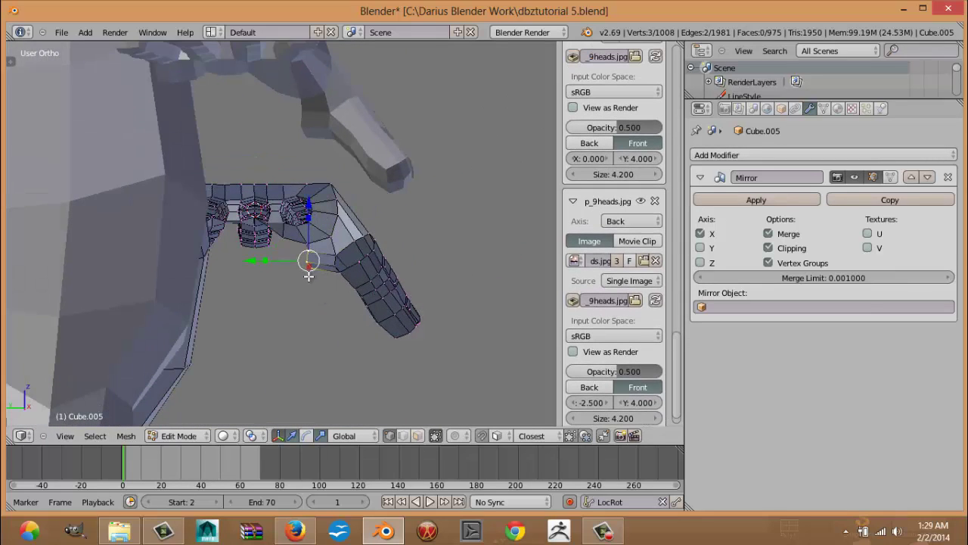
key(e)
click(286, 264)
Step: Fill the four-vertex gap between the newest strip section and the adjoining edge of the palm
middle_drag(293, 253, 226, 298)
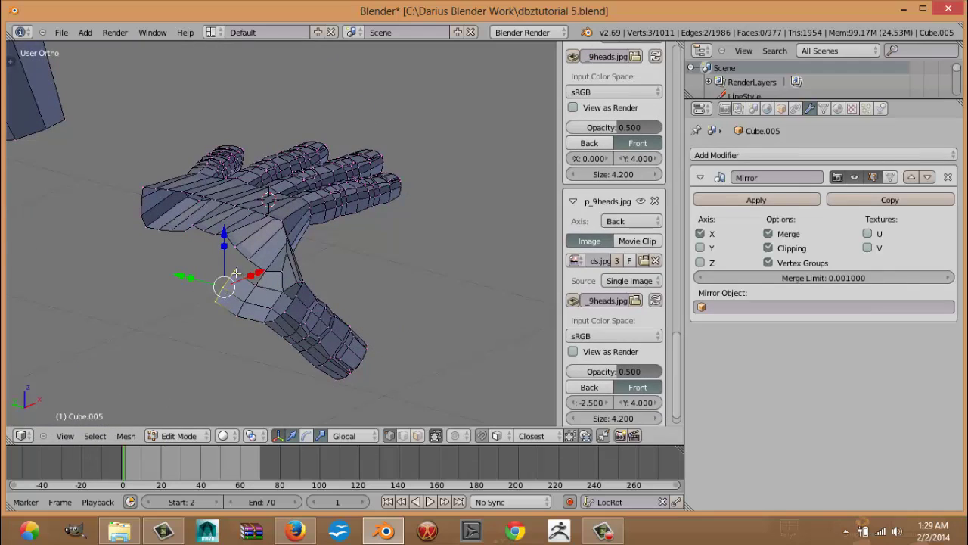
shift+right_click(258, 285)
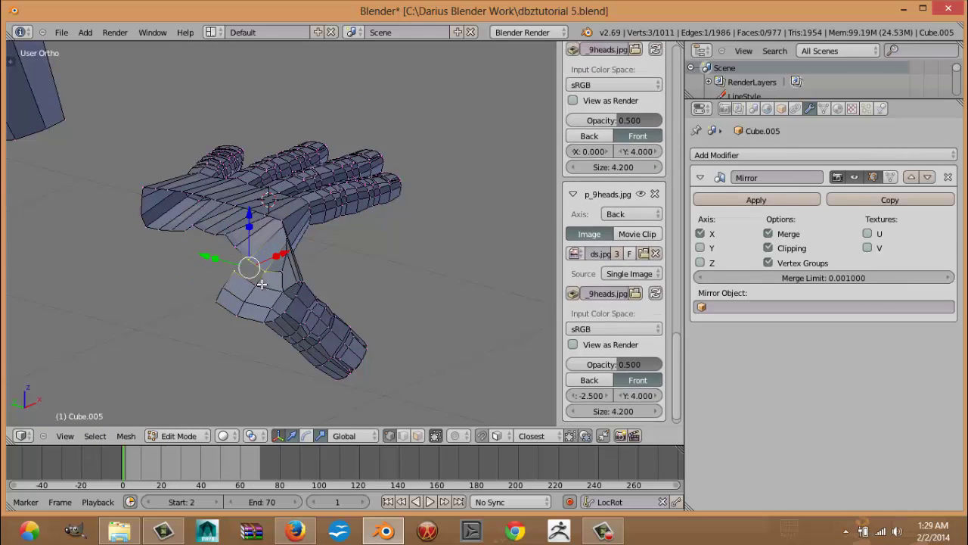
middle_drag(239, 283, 255, 300)
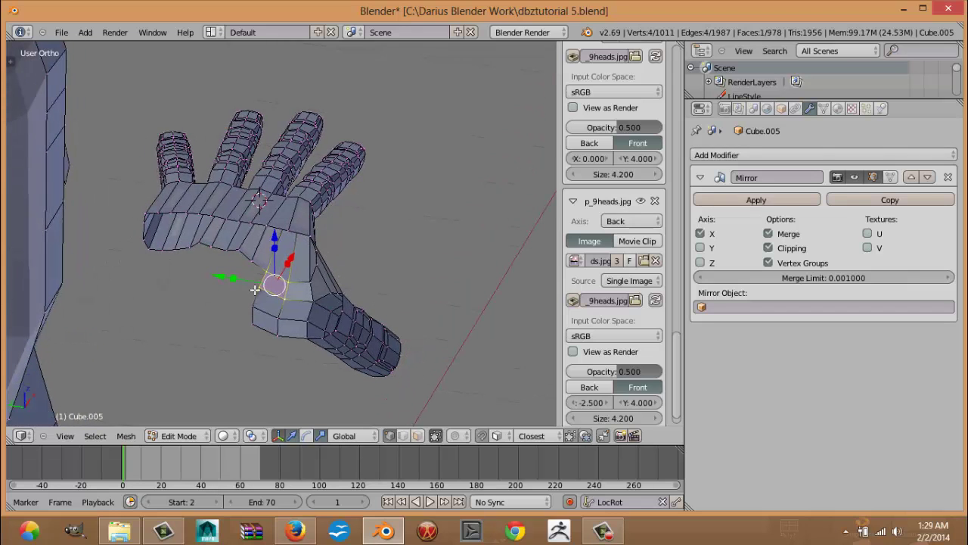
Step: Extrude the strip's three end vertices in successive sections along the palm's lower edge until they reach the little-finger side
right_click(257, 291)
shift+right_click(255, 311)
shift+right_click(252, 327)
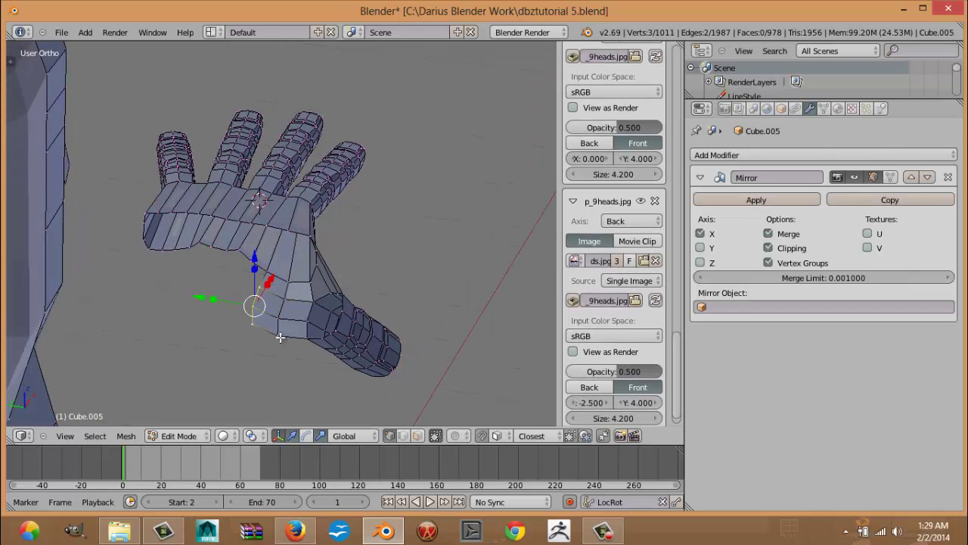
key(e)
click(267, 326)
middle_drag(267, 326, 289, 291)
key(e)
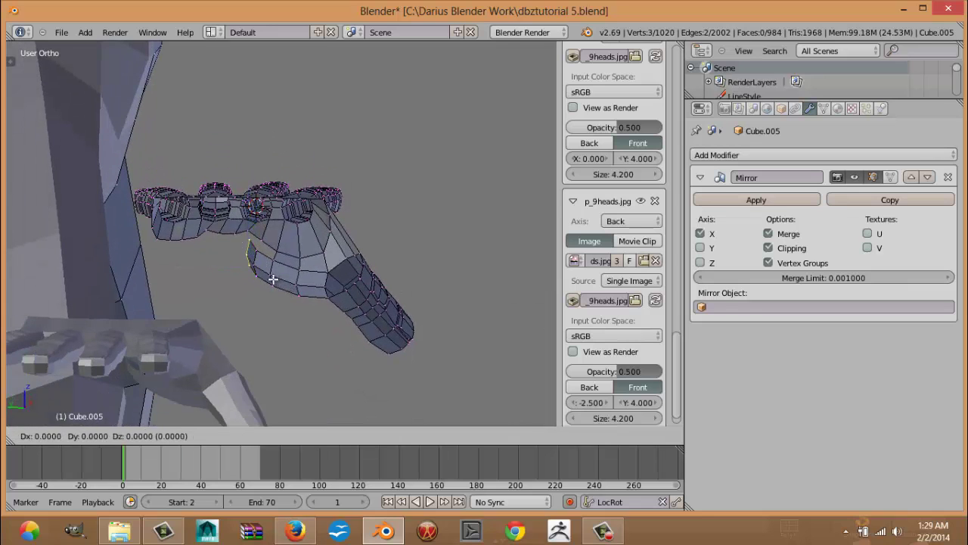
click(252, 278)
key(e)
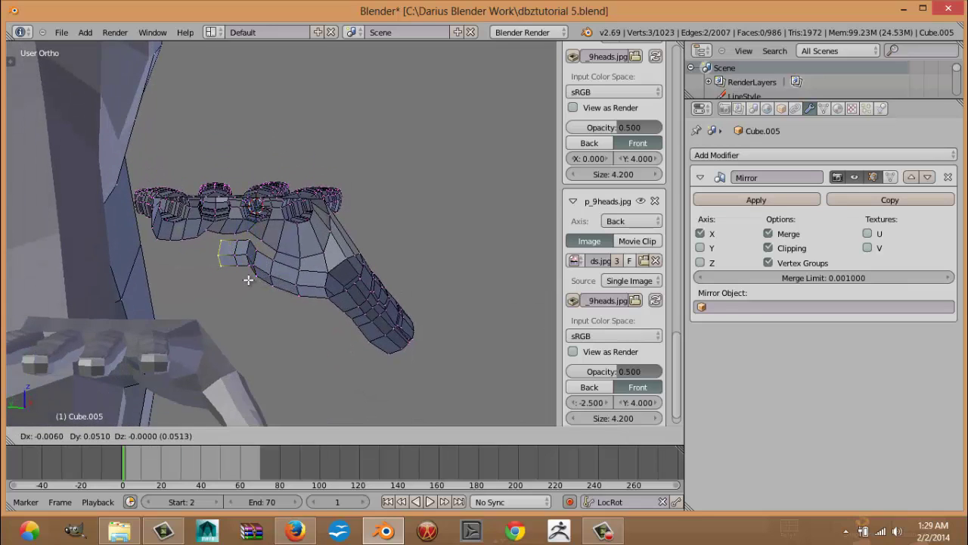
click(247, 280)
key(e)
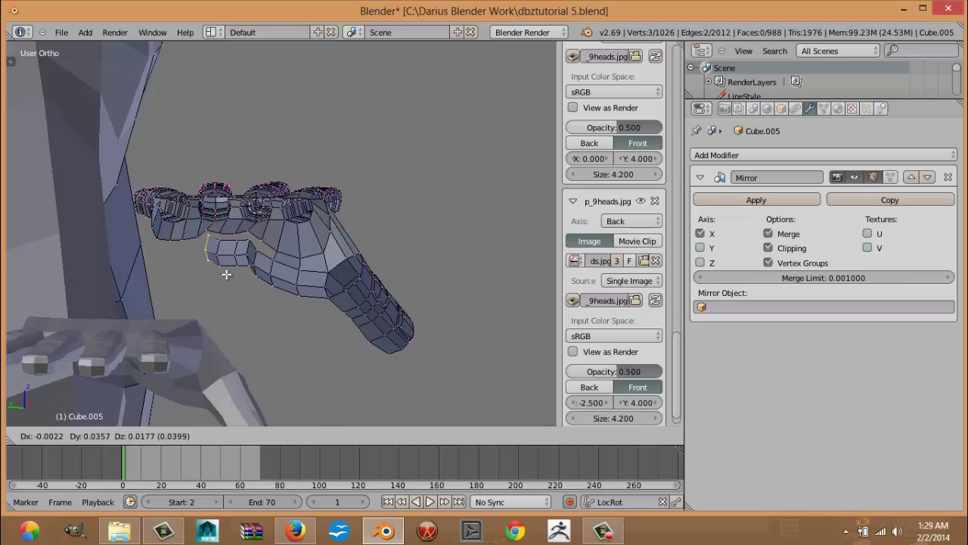
click(219, 274)
key(e)
click(214, 281)
key(e)
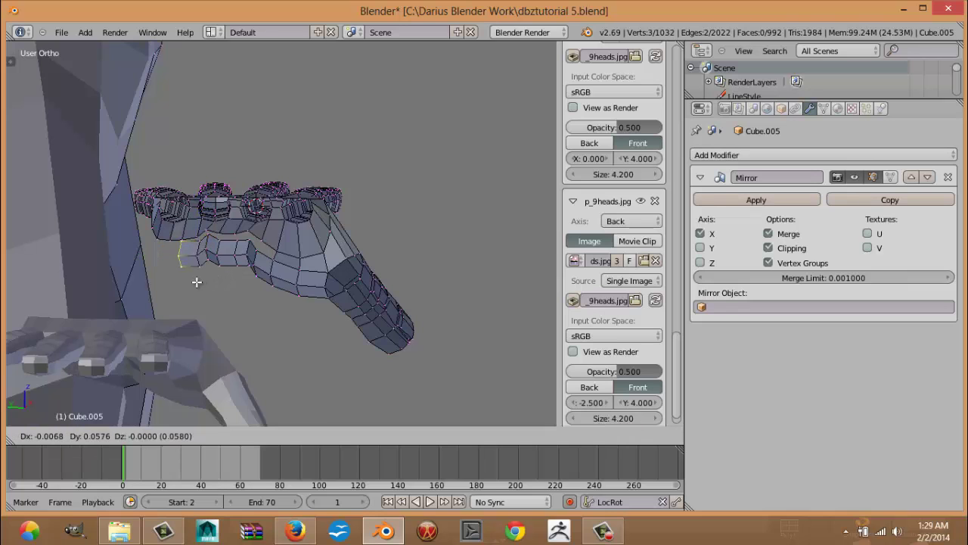
click(196, 281)
key(e)
click(180, 283)
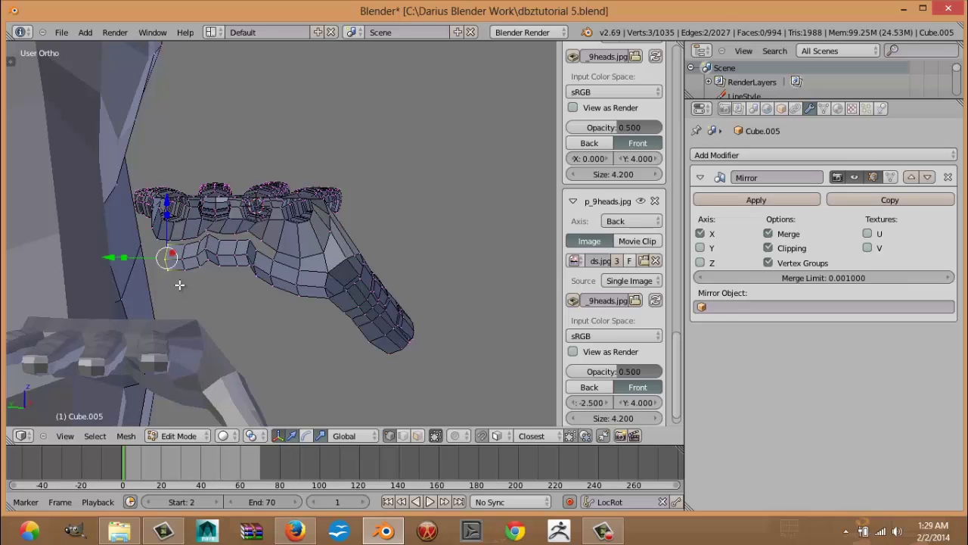
key(e)
click(167, 283)
Step: Bridge nine vertices on the palm's lower edge with the nine facing vertices of the extruded strip
middle_drag(216, 289, 244, 318)
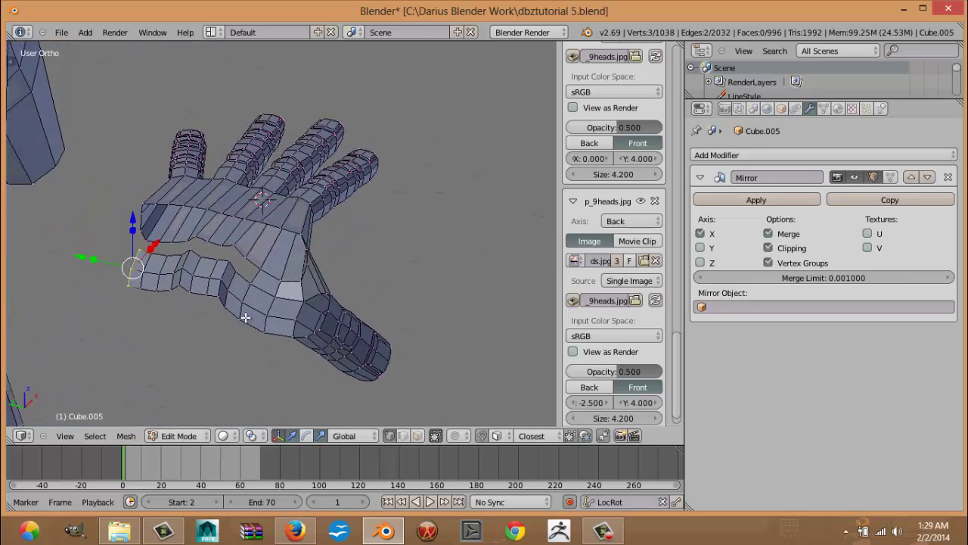
scroll(240, 300, up, 3)
right_click(219, 272)
shift+right_click(206, 298)
shift+right_click(191, 278)
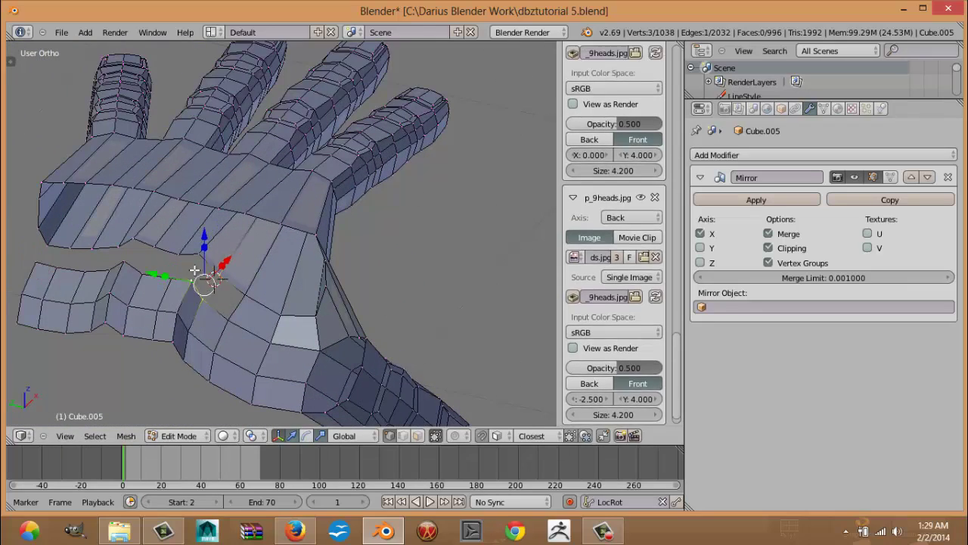
shift+right_click(202, 256)
shift+right_click(181, 256)
shift+right_click(168, 274)
shift+right_click(158, 248)
shift+right_click(144, 267)
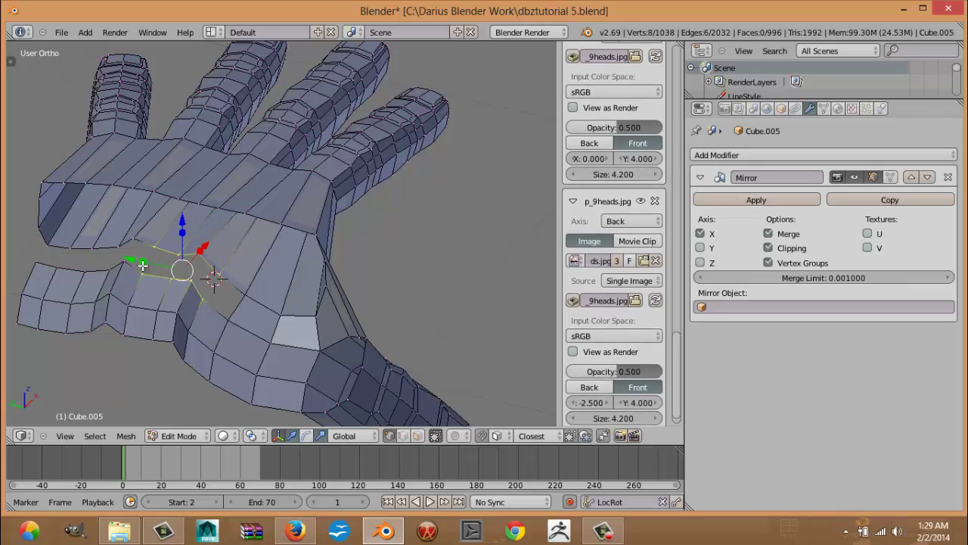
shift+right_click(141, 236)
shift+right_click(129, 253)
shift+right_click(127, 245)
shift+right_click(129, 244)
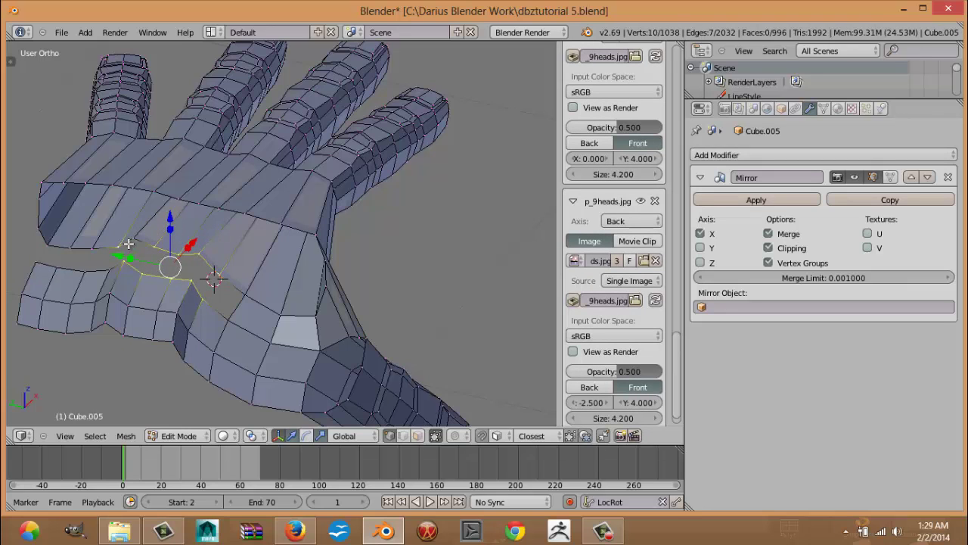
shift+right_click(106, 268)
shift+right_click(97, 250)
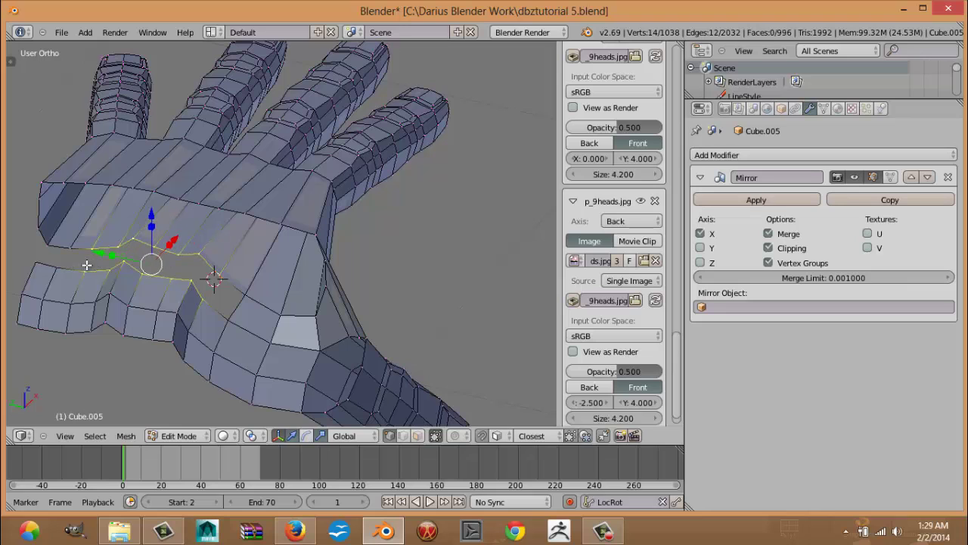
shift+right_click(74, 248)
shift+right_click(59, 269)
shift+right_click(50, 243)
shift+right_click(41, 265)
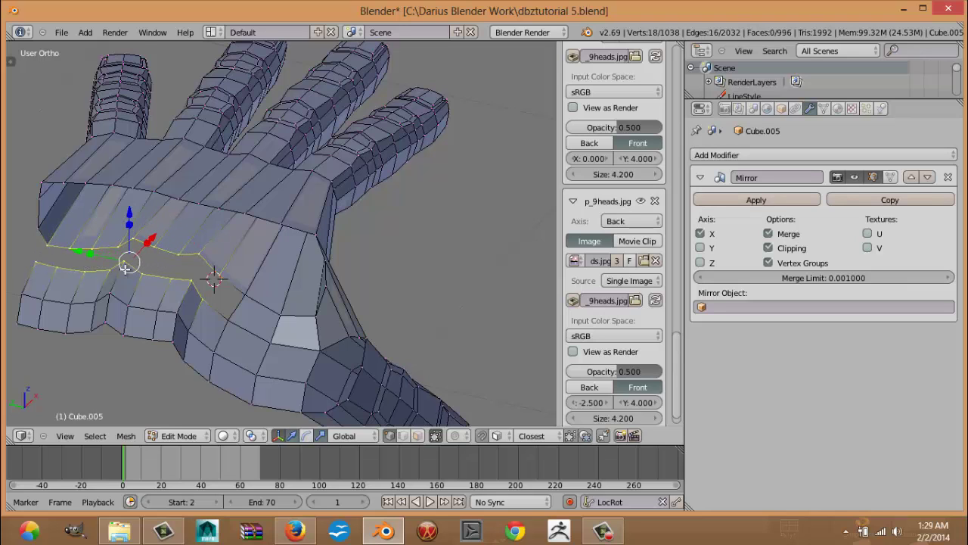
key(ctrl+e)
click(117, 290)
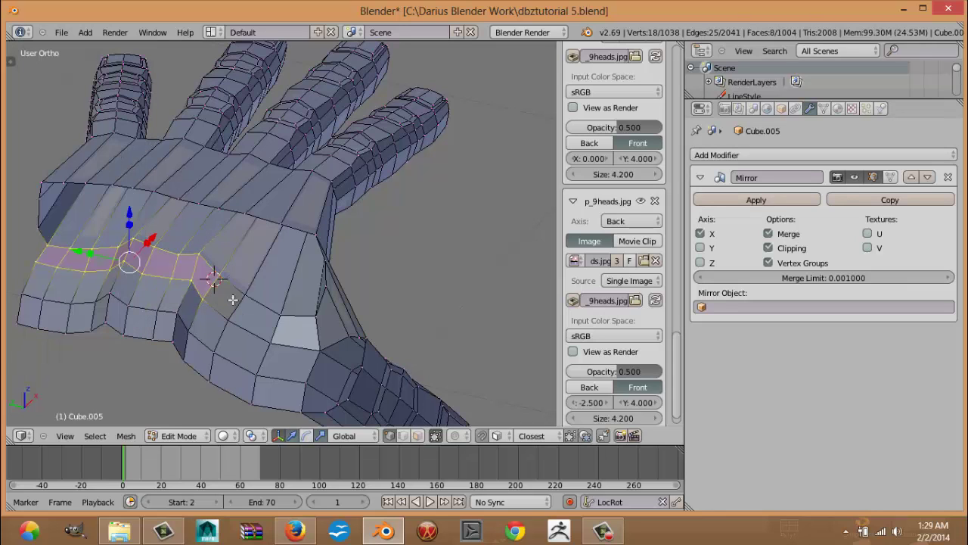
Step: Fill the remaining four-sided hole between the bridged faces and the thumb's base
alt+right_click(235, 307)
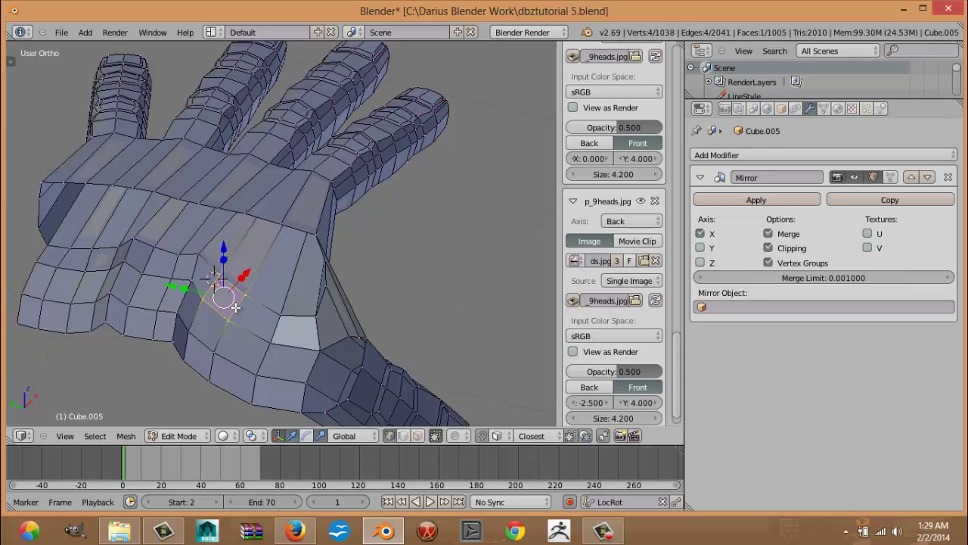
mouse_move(218, 314)
middle_down()
mouse_move(266, 331)
mouse_move(262, 311)
mouse_move(214, 325)
mouse_move(234, 179)
mouse_move(220, 138)
mouse_move(206, 303)
mouse_move(221, 327)
middle_up()
Step: Smooth the uneven lower edge and new faces of the palm in Sculpt Mode, and return to mesh editing
key(Tab)
key(Tab)
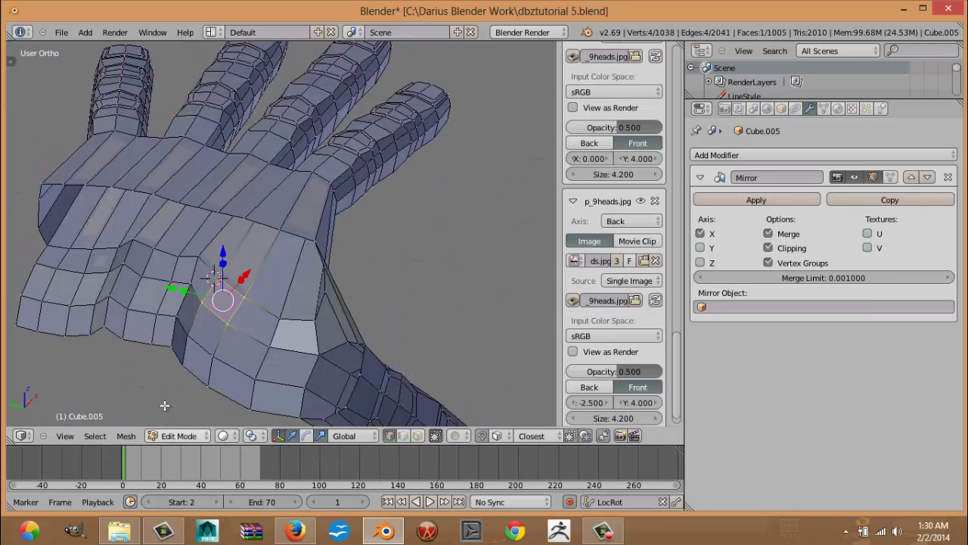
key(Tab)
click(182, 437)
click(181, 390)
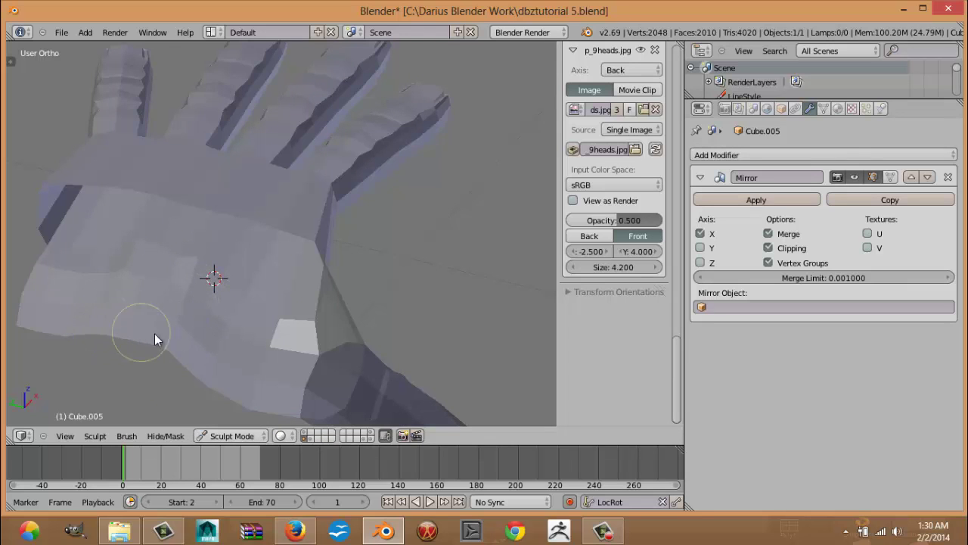
key(Tab)
Step: Extrude the strip's three outer end vertices upward in three sections along the palm's open little-finger side
mouse_move(205, 329)
middle_down()
mouse_move(270, 290)
mouse_move(250, 237)
mouse_move(259, 167)
mouse_move(306, 265)
mouse_move(294, 228)
mouse_move(224, 294)
mouse_move(302, 309)
mouse_move(131, 373)
middle_up()
right_click(231, 300)
shift+right_click(251, 327)
shift+right_click(279, 346)
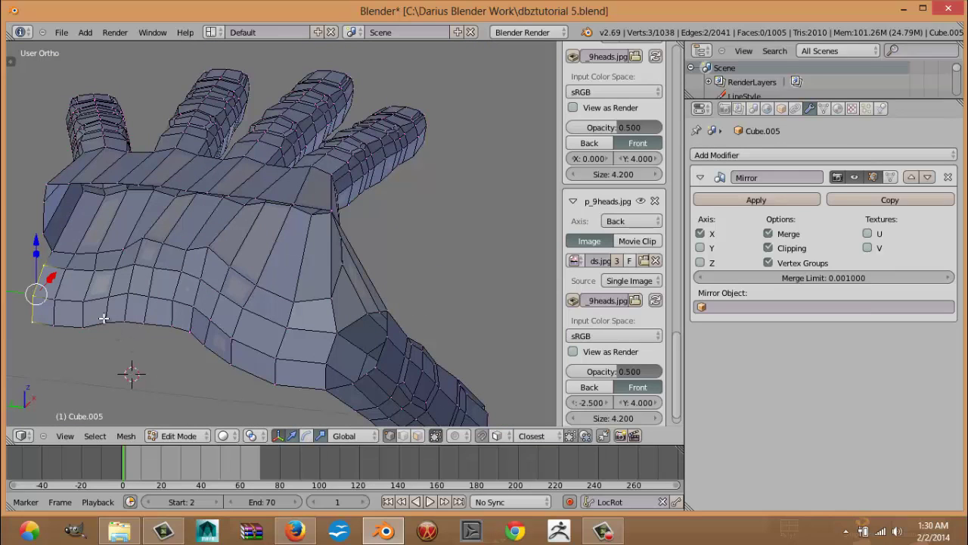
key(e)
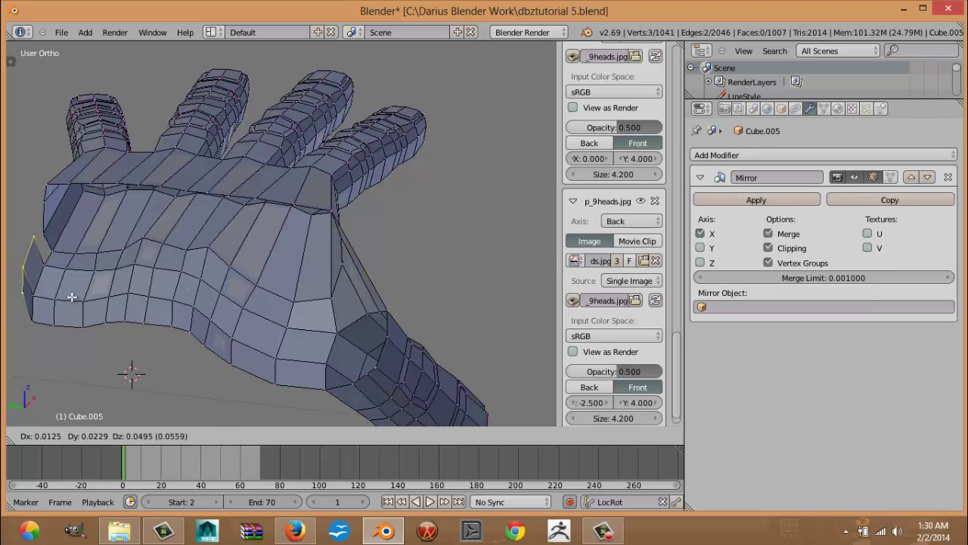
click(71, 297)
key(e)
click(71, 267)
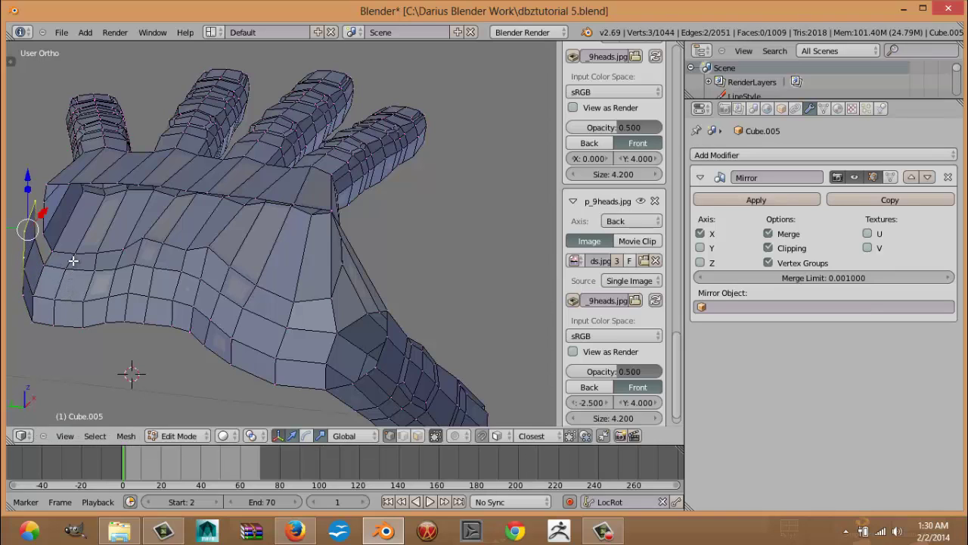
key(e)
click(79, 243)
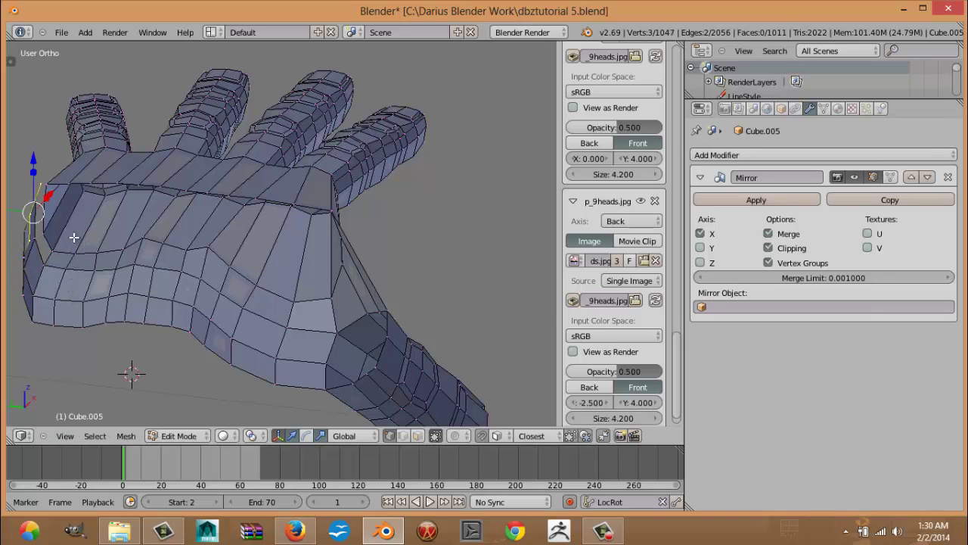
Step: Fill the gap between the extruded sections and the palm's little-finger side with three four-sided faces
middle_drag(54, 233, 576, 205)
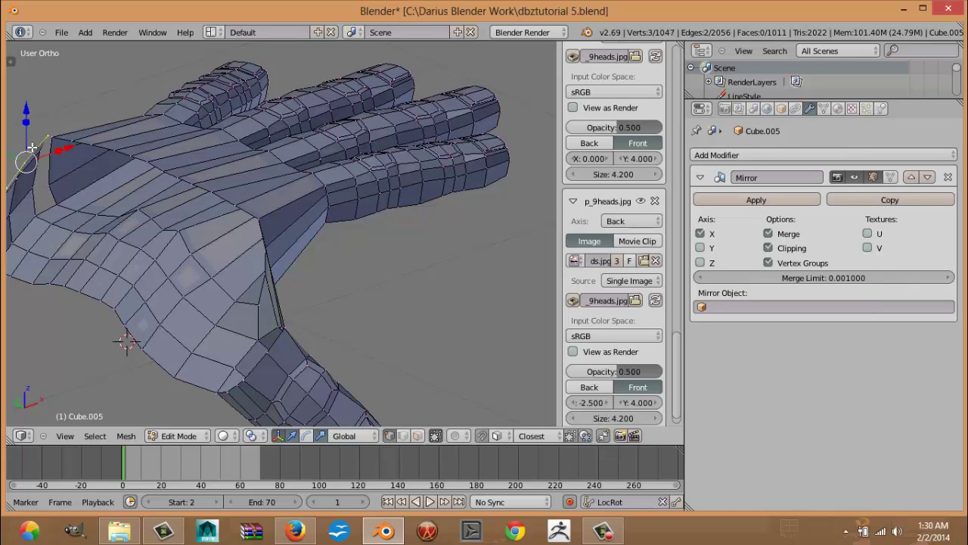
right_click(51, 135)
shift+right_click(56, 139)
shift+right_click(51, 152)
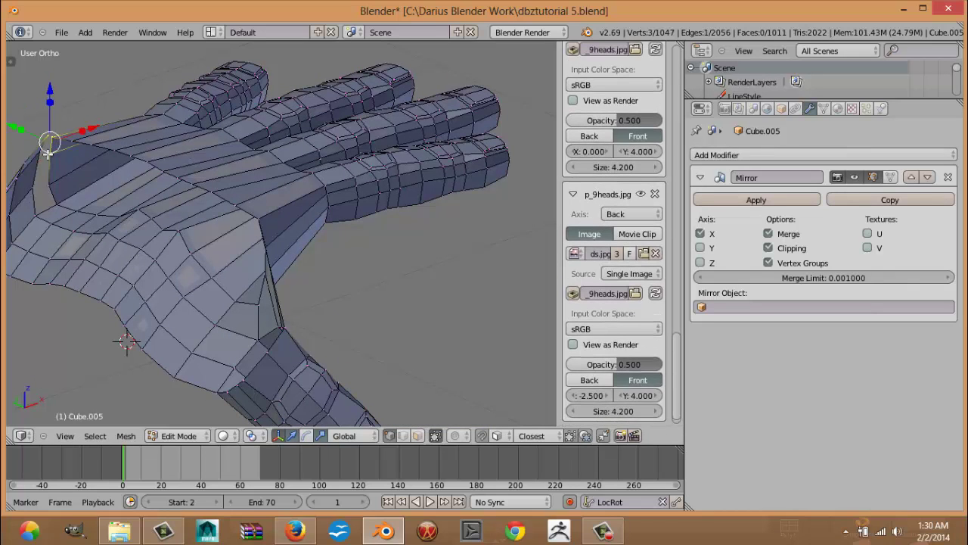
shift+right_click(43, 157)
right_click(48, 157)
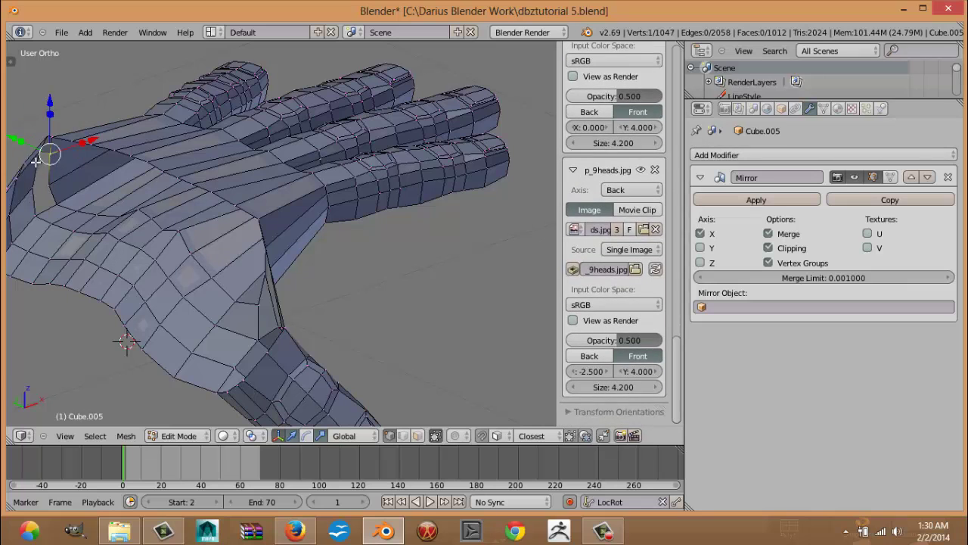
shift+right_click(38, 157)
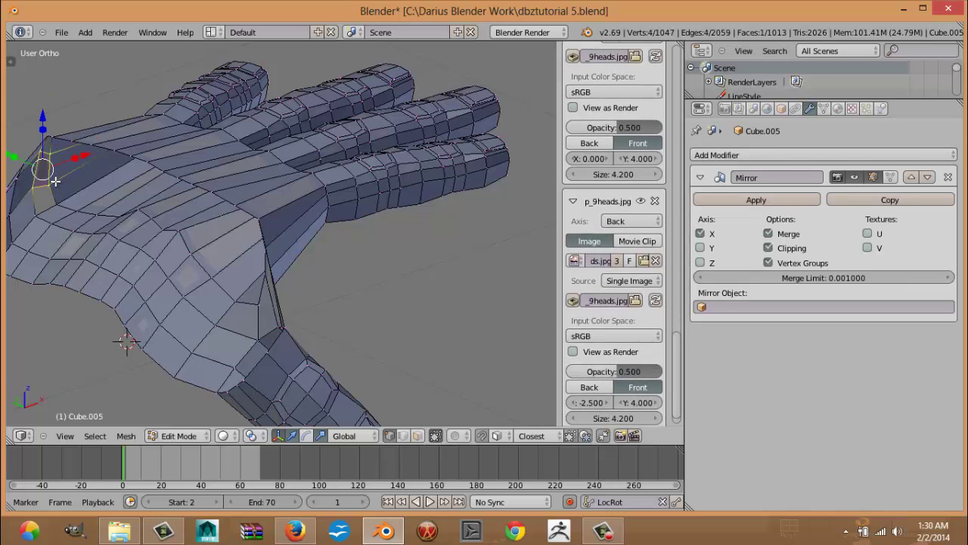
right_click(51, 184)
shift+right_click(56, 205)
shift+right_click(36, 214)
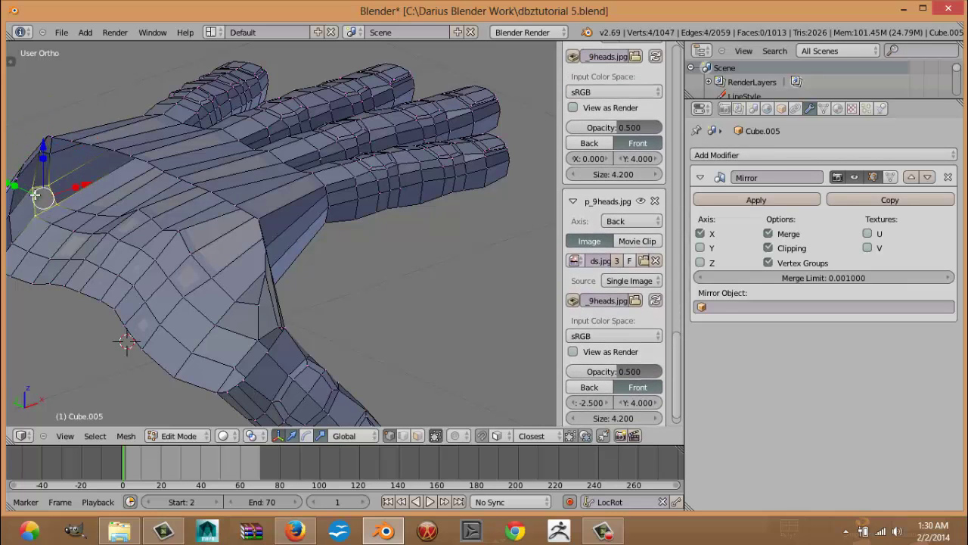
key(f)
mouse_move(36, 195)
middle_down()
mouse_move(123, 199)
mouse_move(268, 178)
mouse_move(270, 234)
mouse_move(382, 289)
mouse_move(396, 323)
mouse_move(337, 214)
mouse_move(339, 227)
mouse_move(353, 229)
middle_up()
key(Tab)
key(Tab)
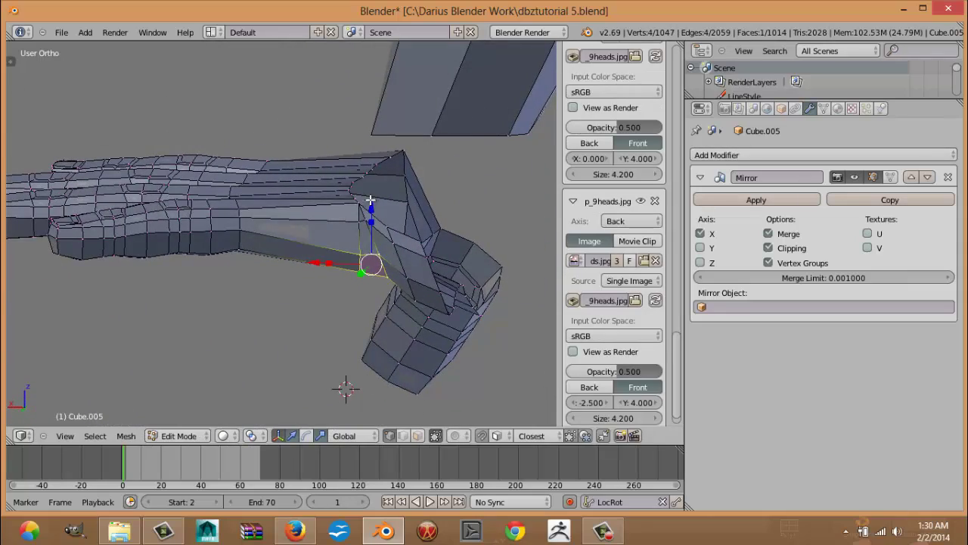
Step: Reposition the vertices along the new little-finger side sections one by one to even out their upper edge
right_click(360, 202)
key(g)
click(381, 212)
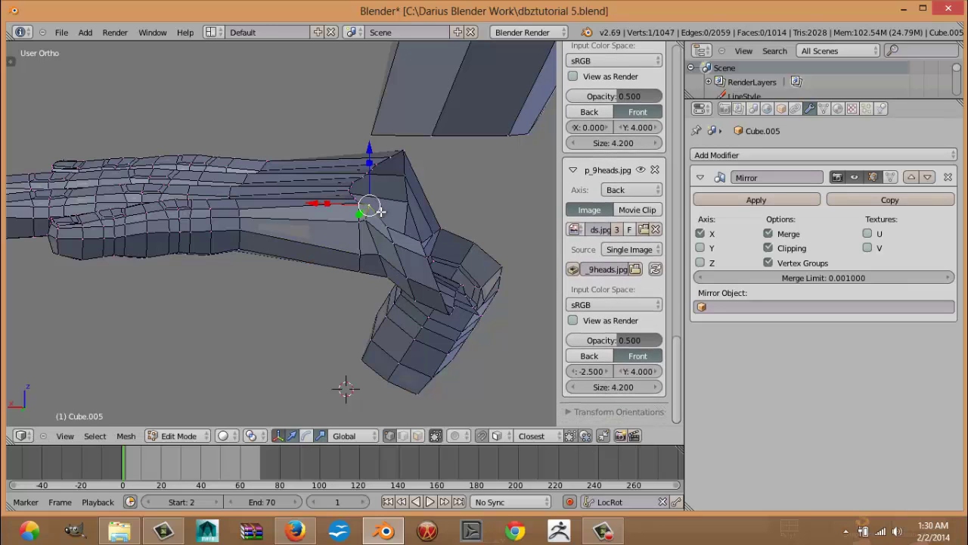
right_click(374, 231)
key(g)
click(376, 229)
right_click(399, 237)
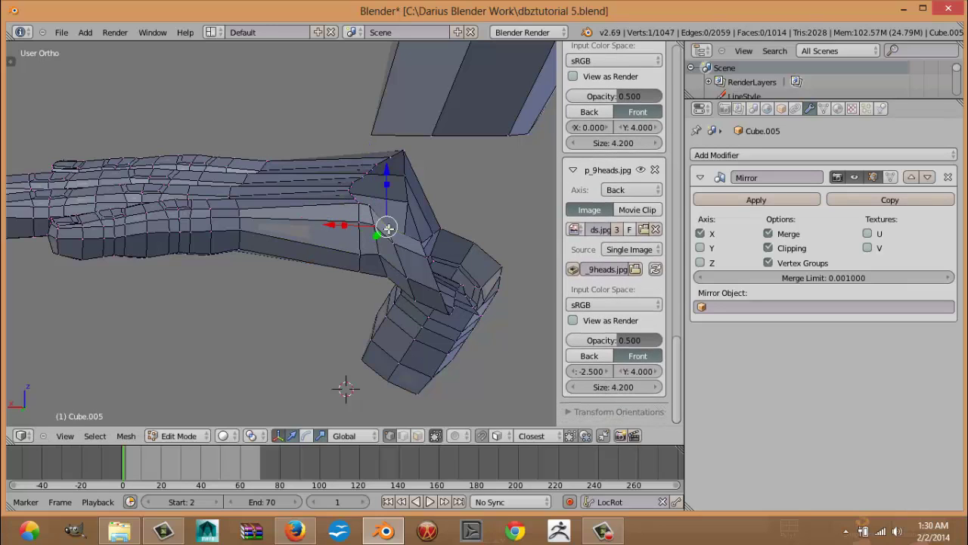
key(g)
click(404, 232)
right_click(420, 242)
key(g)
click(423, 225)
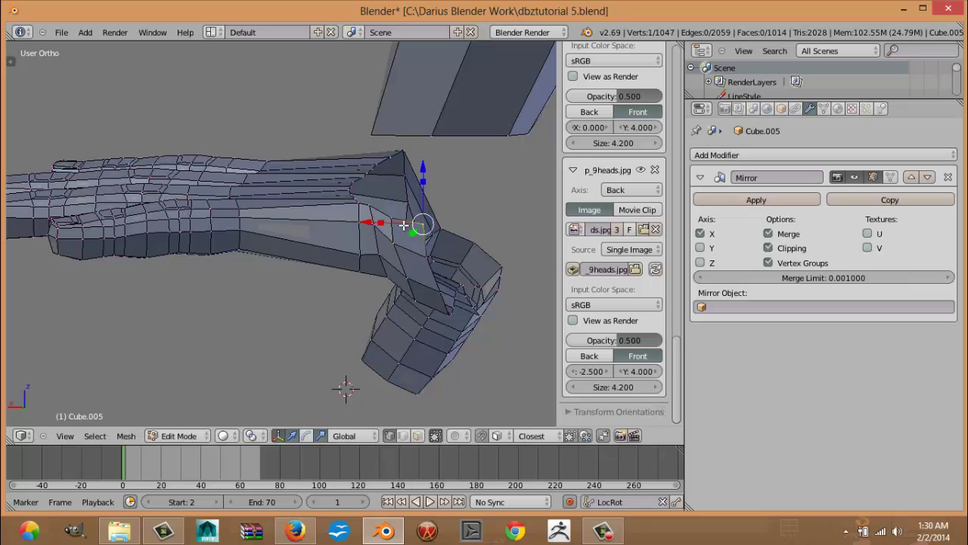
Step: Raise the middle and outer vertices of the side sections' upper edge toward the back of the hand
right_click(391, 223)
key(g)
click(394, 224)
right_click(393, 224)
key(g)
click(397, 209)
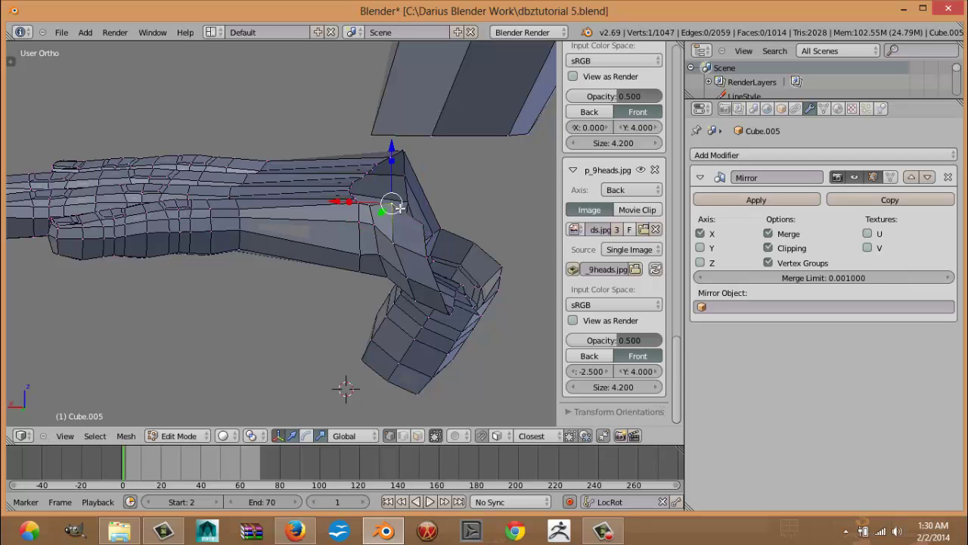
right_click(417, 220)
key(g)
click(418, 207)
right_click(399, 206)
key(g)
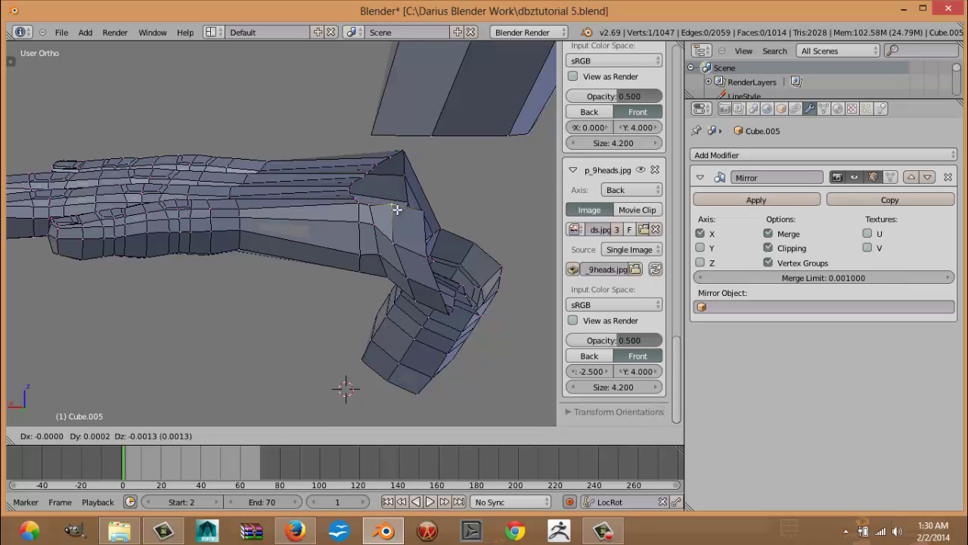
click(401, 212)
Step: Extrude the eleven vertices of the open edge on the back of the hand toward the wrist
middle_drag(384, 231, 315, 309)
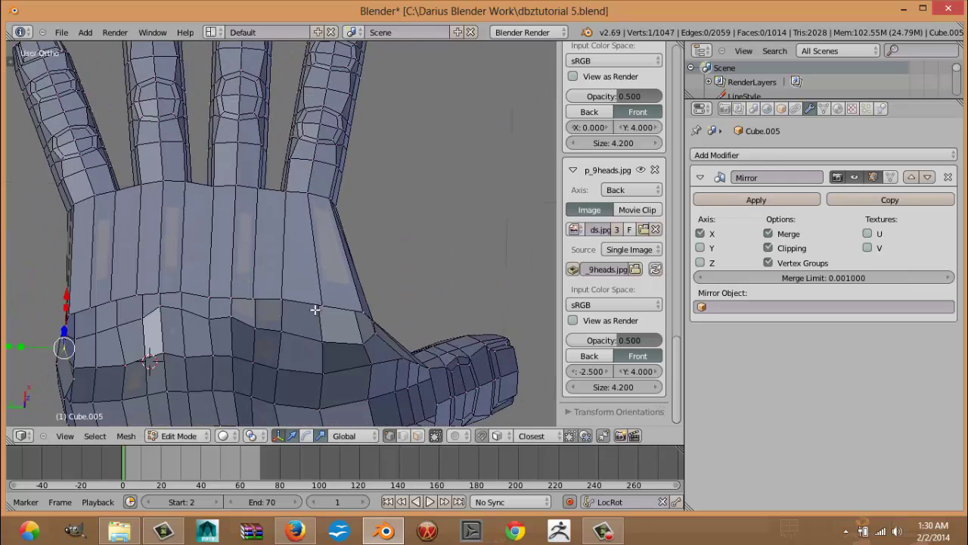
right_click(361, 312)
shift+right_click(322, 306)
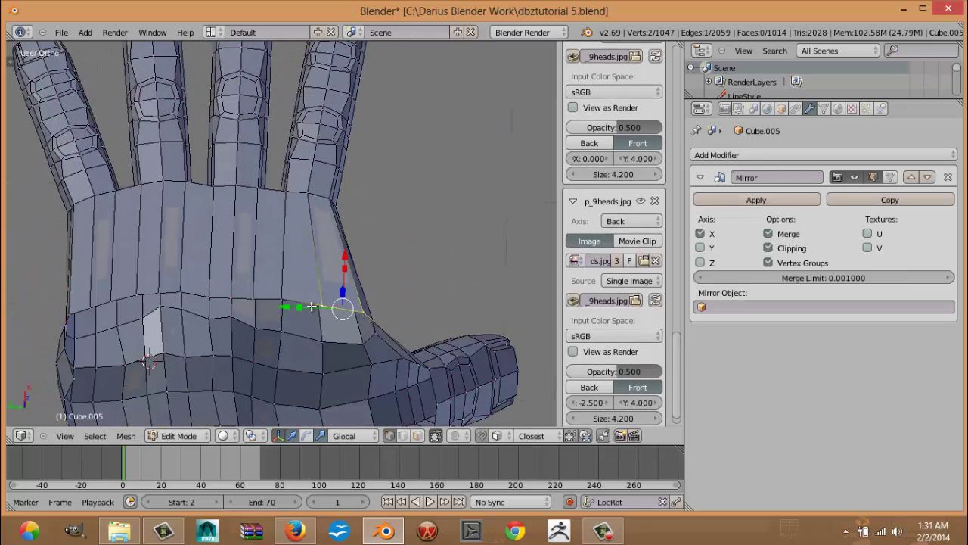
shift+right_click(281, 301)
shift+right_click(250, 301)
shift+right_click(210, 299)
shift+right_click(182, 298)
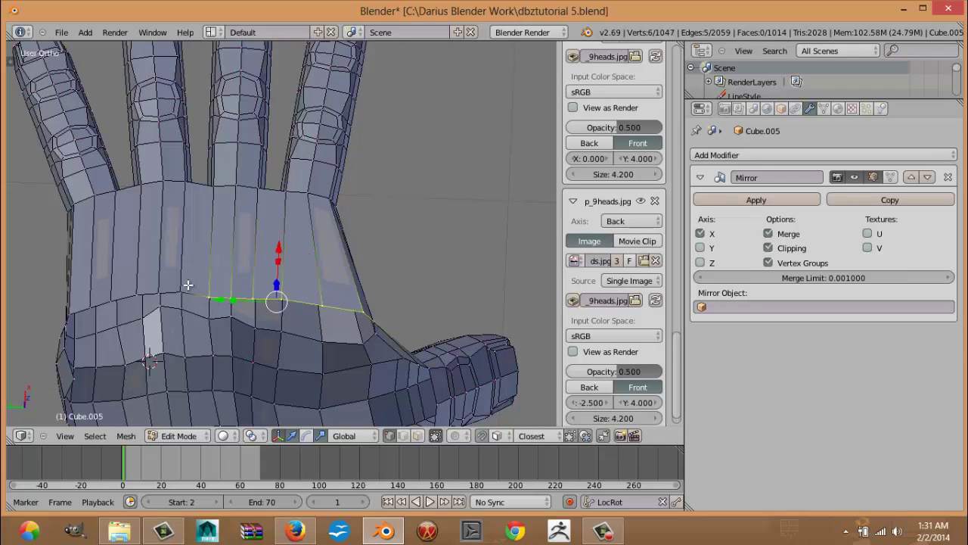
shift+right_click(160, 298)
shift+right_click(138, 296)
shift+right_click(126, 298)
shift+right_click(110, 301)
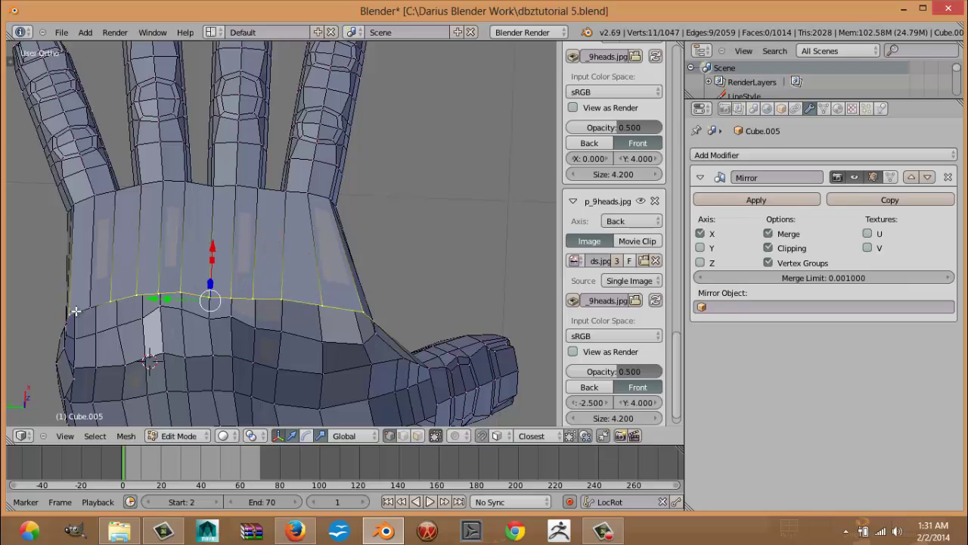
shift+right_click(76, 311)
shift+right_click(89, 308)
middle_drag(146, 274, 370, 268)
key(e)
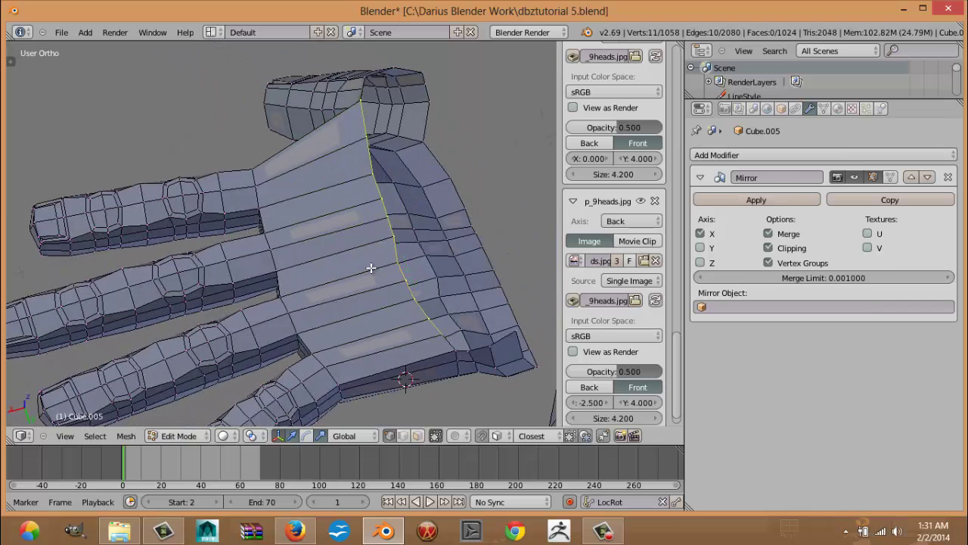
click(447, 267)
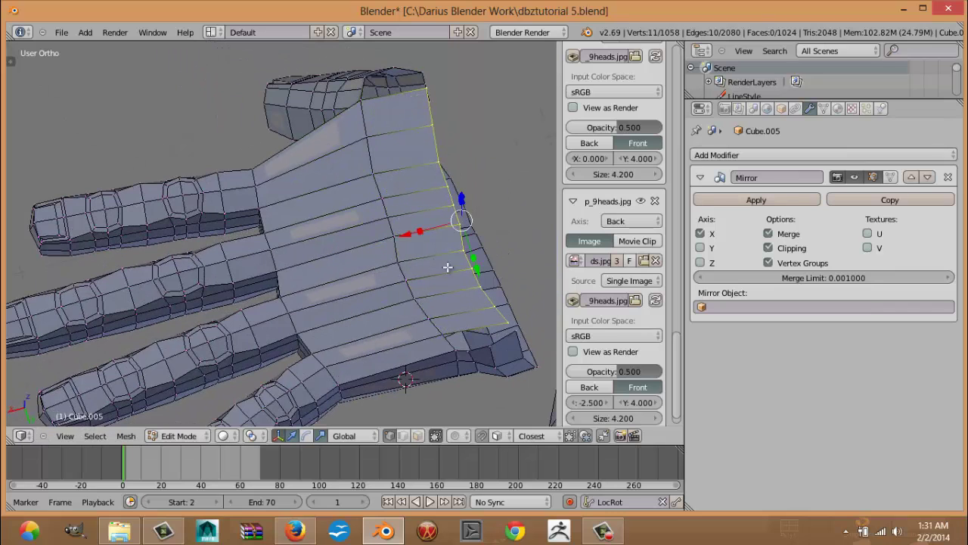
Step: Add two evenly spaced loop cuts across the newly extruded strip on the back of the hand
key(ctrl+r)
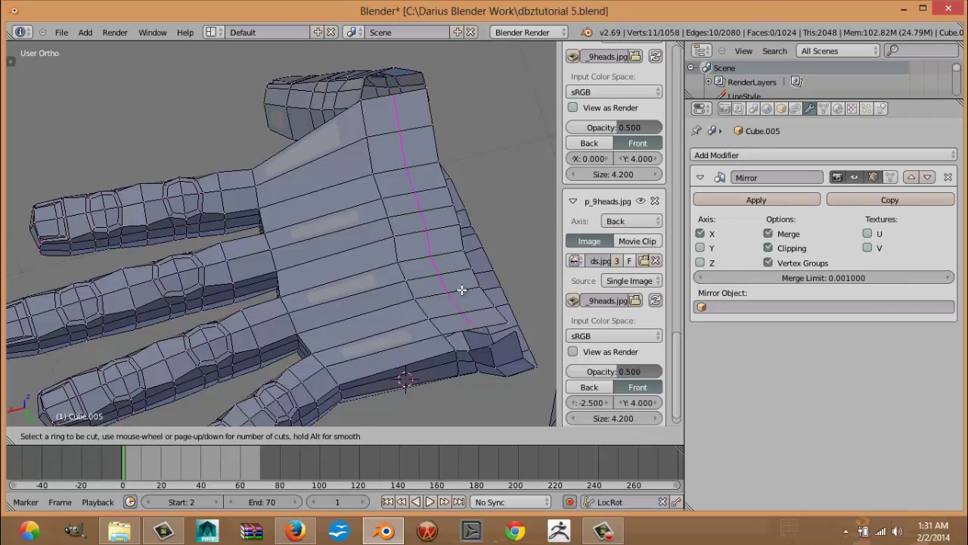
scroll(462, 289, up, 1)
click(462, 290)
right_click(463, 293)
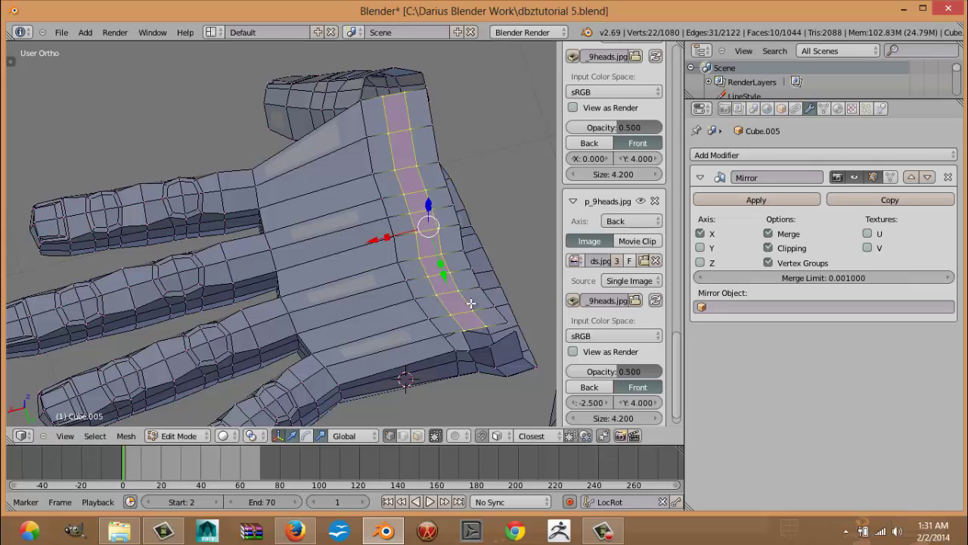
Step: Fill the gap between the subdivided strip and the little-finger side with three four-sided faces
right_click(465, 334)
shift+right_click(470, 350)
shift+right_click(456, 352)
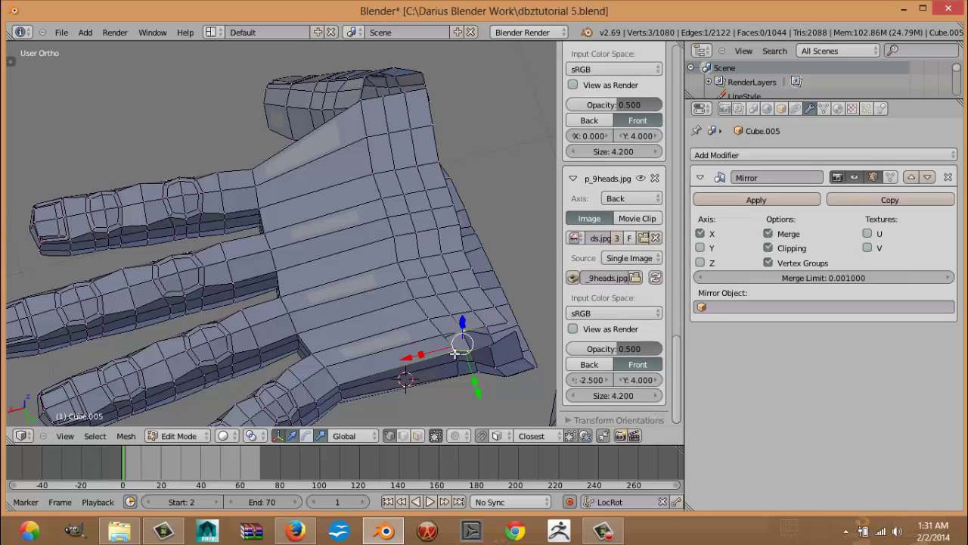
shift+right_click(442, 336)
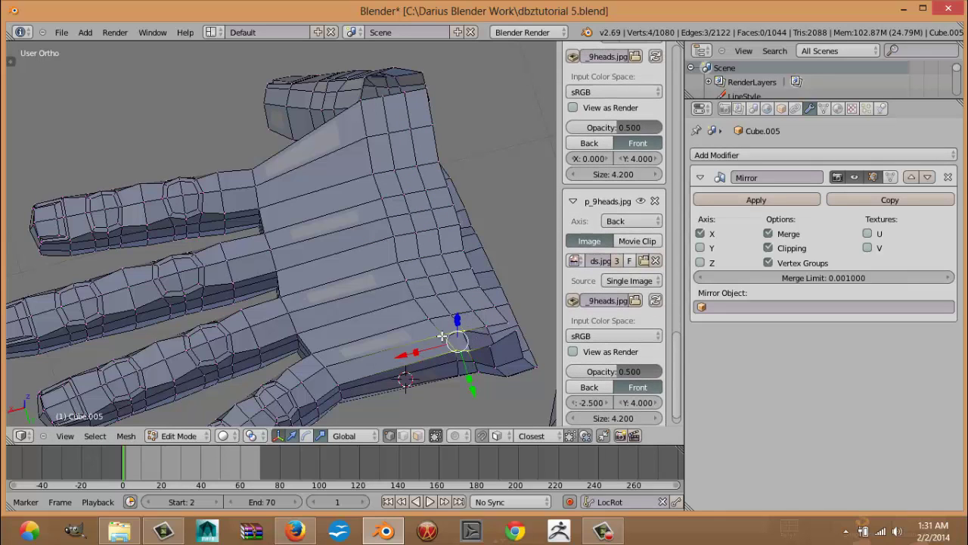
right_click(487, 328)
shift+right_click(488, 348)
shift+right_click(463, 353)
shift+right_click(457, 338)
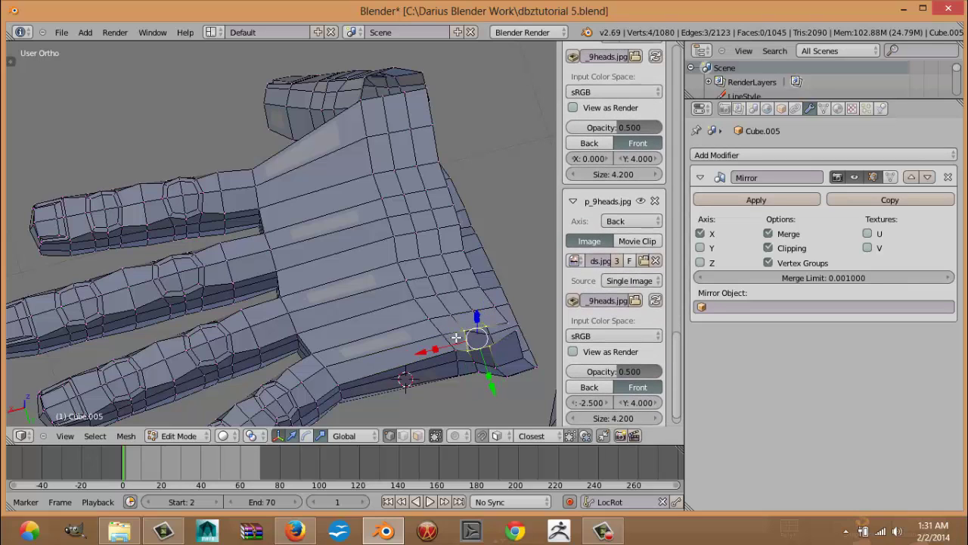
right_click(506, 325)
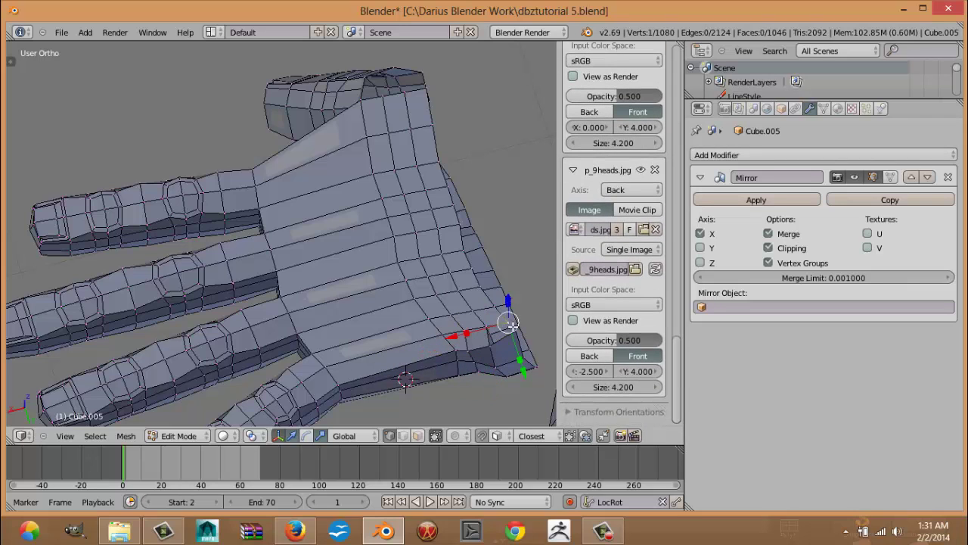
shift+right_click(515, 333)
shift+right_click(492, 345)
shift+right_click(484, 322)
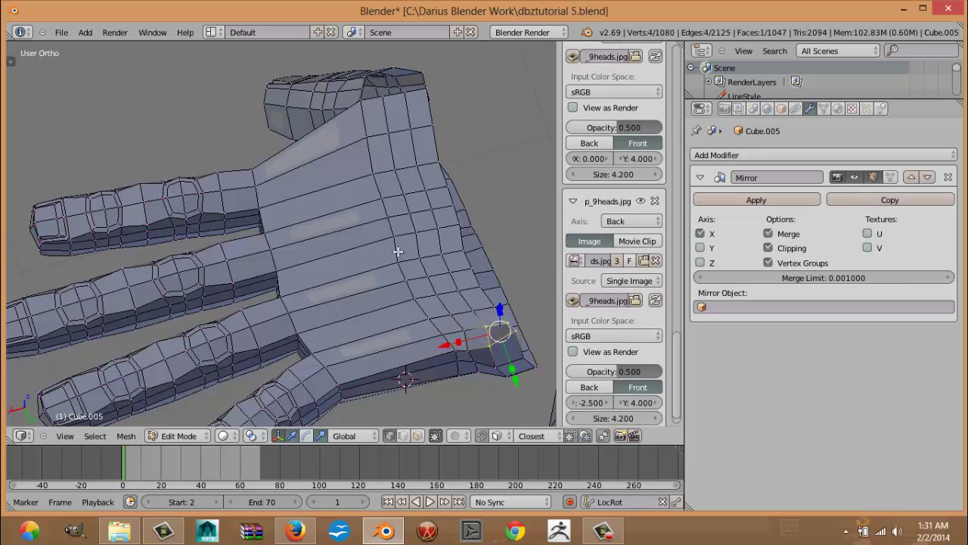
Step: Add two loop cuts around the hand between the finger bases and the thumb
middle_drag(397, 251, 460, 272)
mouse_move(285, 196)
middle_down()
mouse_move(348, 147)
mouse_move(312, 147)
middle_up()
mouse_move(55, 210)
middle_down()
mouse_move(190, 255)
mouse_move(173, 253)
mouse_move(262, 166)
mouse_move(163, 58)
mouse_move(227, 103)
mouse_move(247, 134)
mouse_move(177, 67)
mouse_move(139, 98)
mouse_move(139, 111)
mouse_move(192, 171)
mouse_move(335, 236)
mouse_move(209, 175)
mouse_move(207, 126)
middle_up()
key(Tab)
mouse_move(263, 205)
middle_down()
mouse_move(272, 187)
mouse_move(289, 198)
middle_up()
key(Tab)
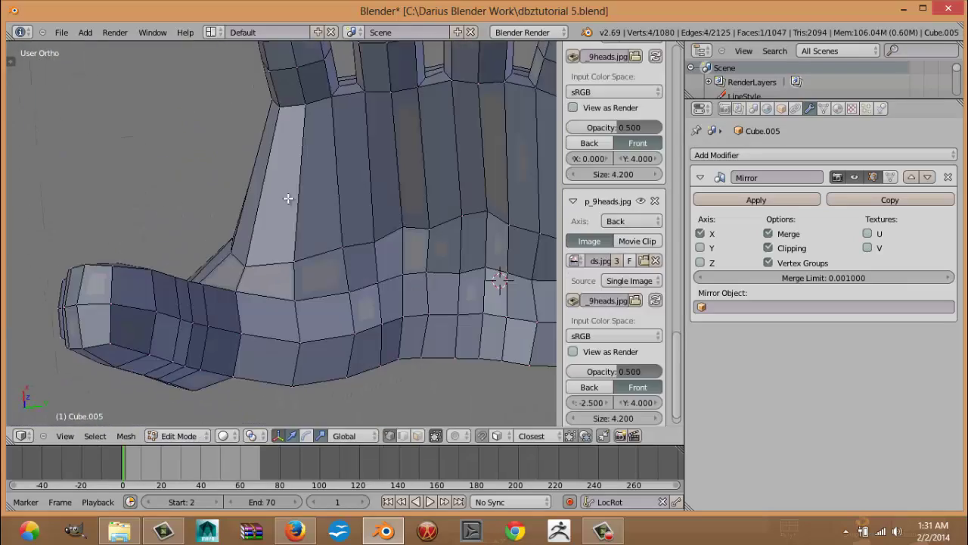
key(ctrl+r)
scroll(310, 195, up, 1)
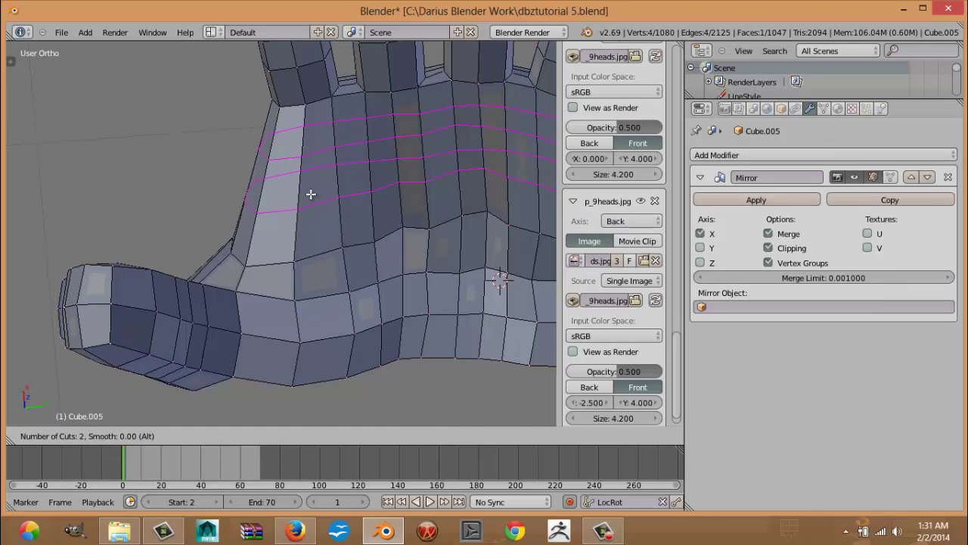
click(311, 195)
Step: Move the four new vertices on the hand's thumb side inward to curve the outline toward the thumb
right_click(267, 162)
shift+right_click(257, 210)
shift+right_click(245, 195)
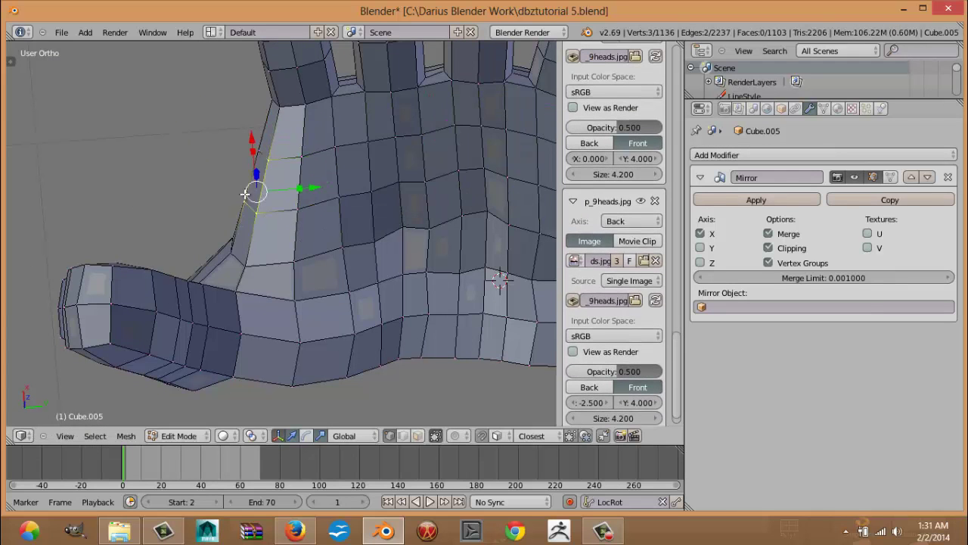
shift+right_click(252, 161)
key(g)
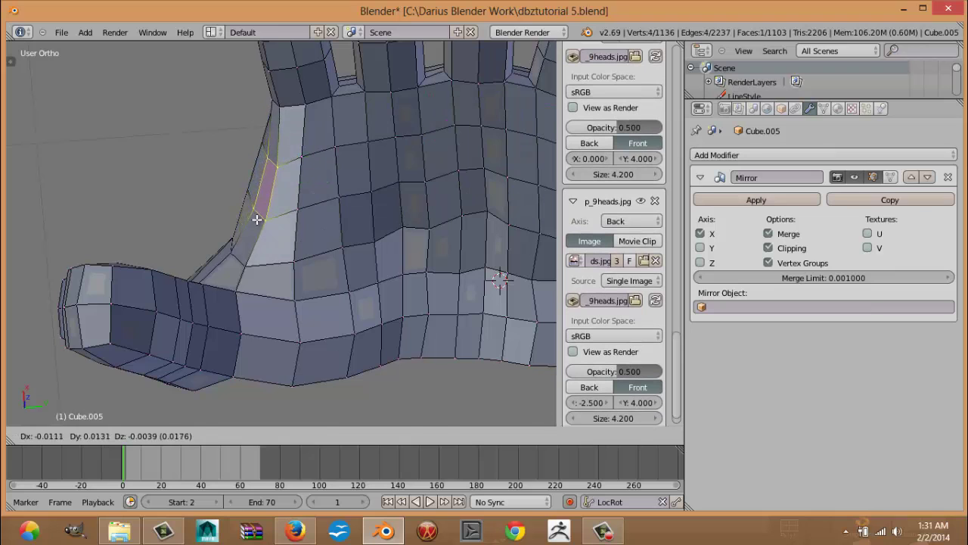
click(257, 219)
key(g)
right_click(241, 189)
Step: Move two neighbouring outline vertices on the index-finger side inward to smooth the curve between the index finger and thumb
right_click(244, 191)
key(g)
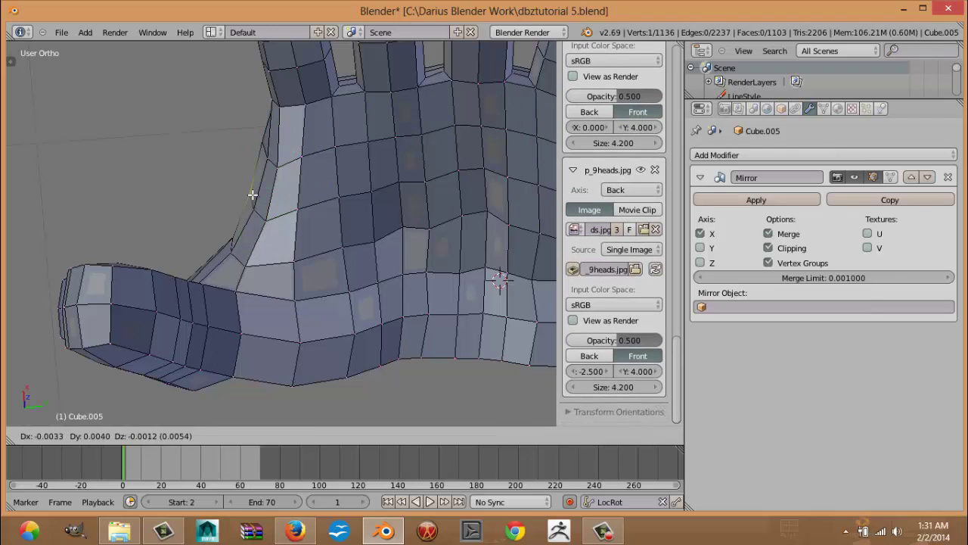
click(252, 194)
key(g)
key(g)
click(247, 194)
key(g)
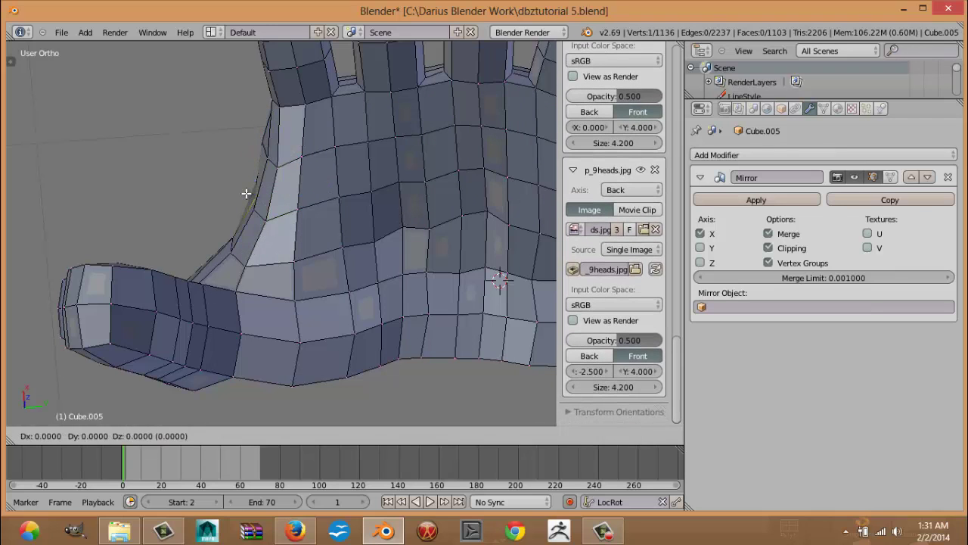
click(248, 195)
right_click(264, 144)
key(g)
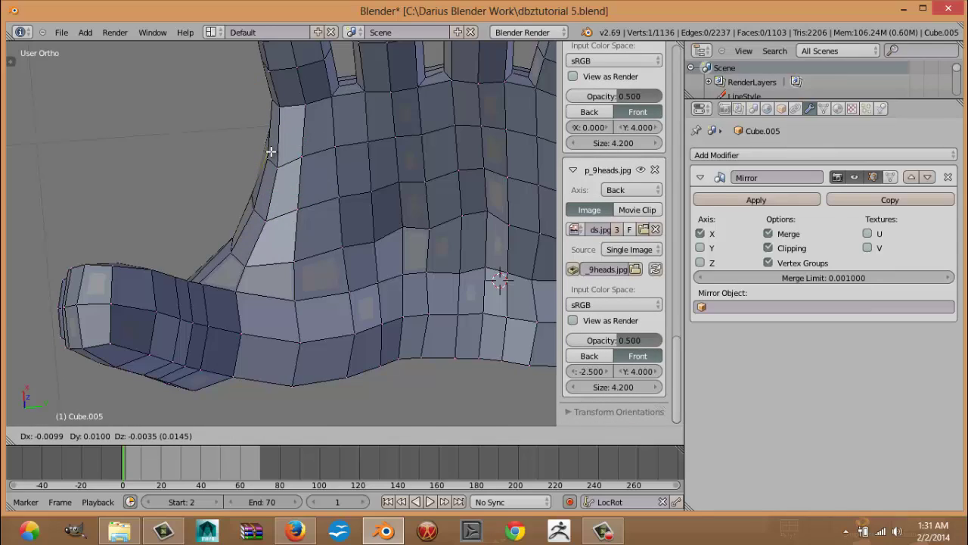
click(271, 152)
Step: Fill a four-sided face joining the hand's edge on the index-finger side to the base of the thumb
mouse_move(248, 181)
middle_down()
mouse_move(283, 207)
mouse_move(241, 191)
middle_up()
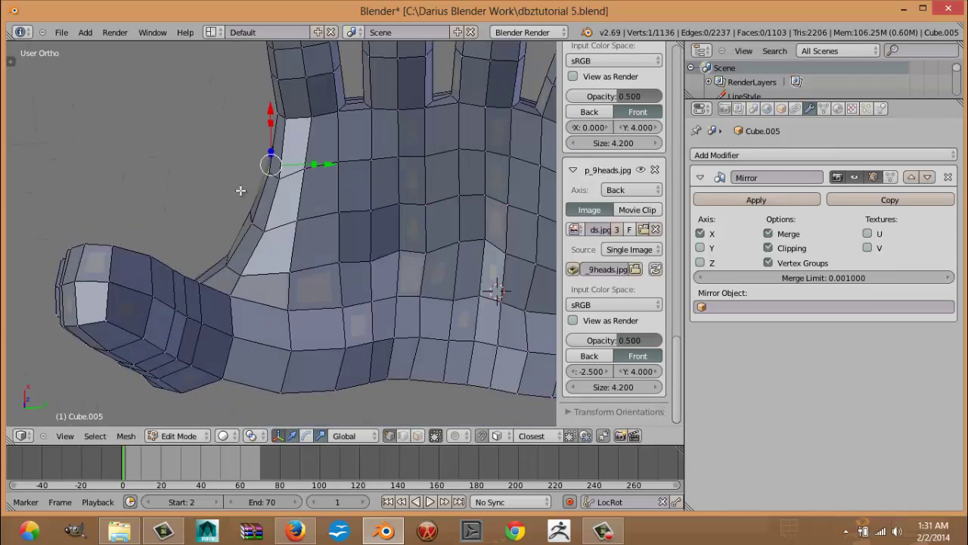
scroll(241, 190, down, 5)
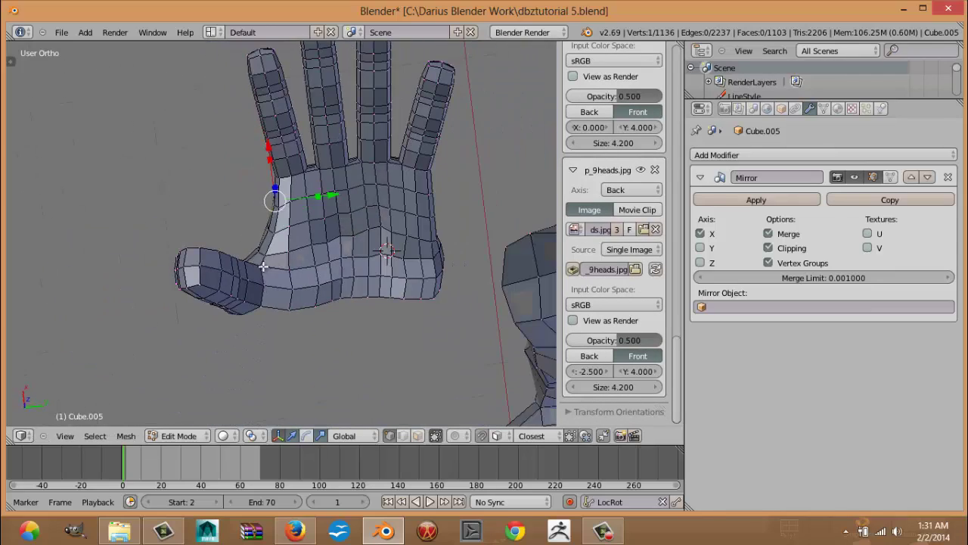
middle_drag(263, 266, 281, 246)
scroll(241, 237, up, 3)
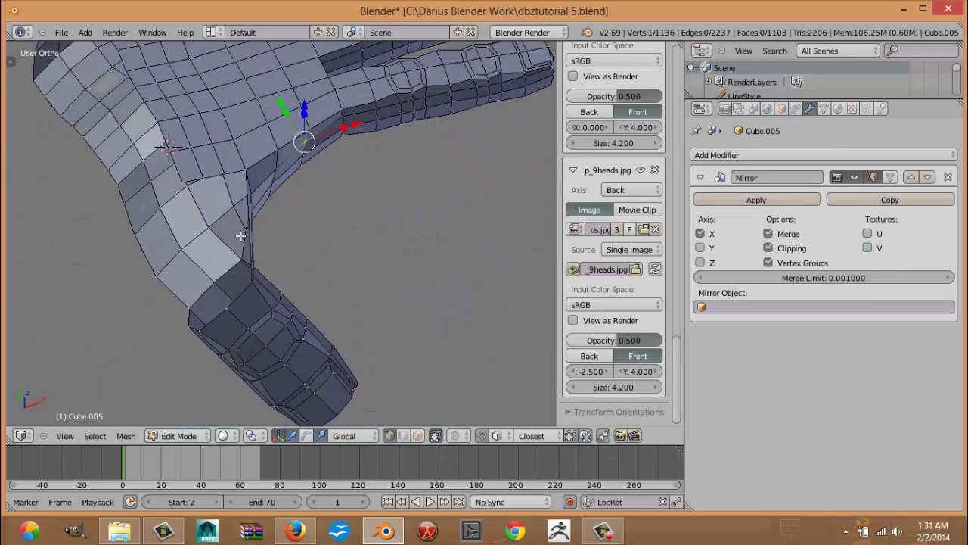
right_click(226, 176)
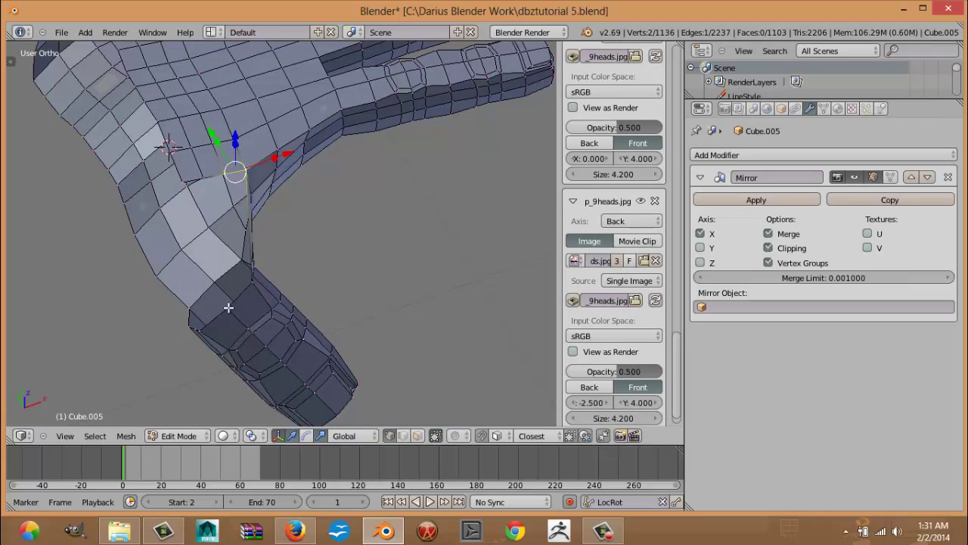
shift+right_click(247, 289)
key(f)
Step: Fill a second four-sided face beside the new one, between the hand's edge and the thumb base toward the wrist
shift+right_click(209, 178)
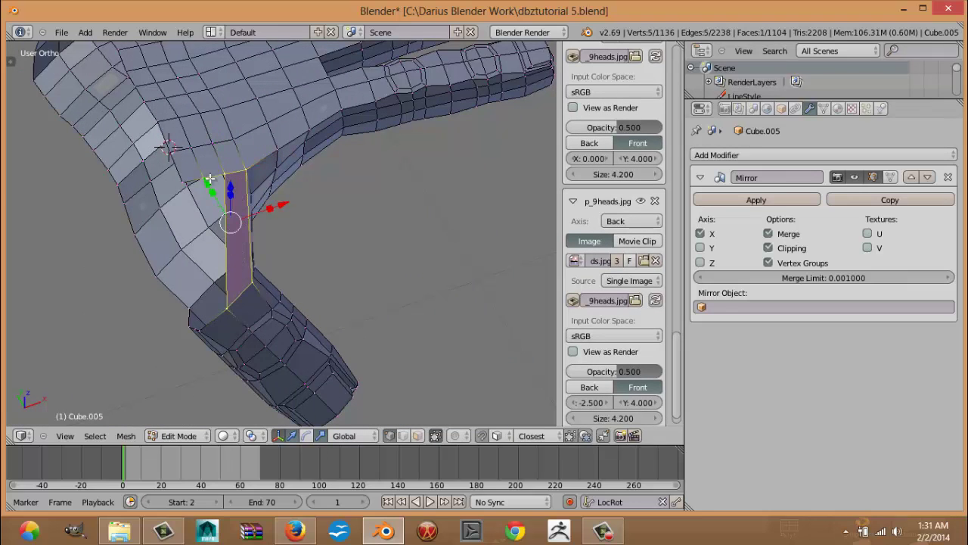
right_click(226, 179)
shift+right_click(205, 180)
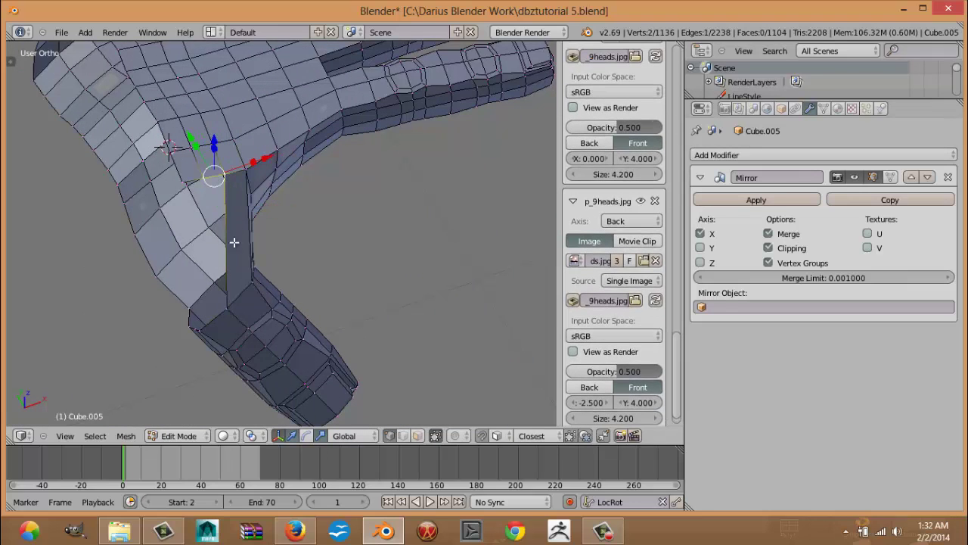
shift+right_click(222, 307)
shift+right_click(199, 334)
key(f)
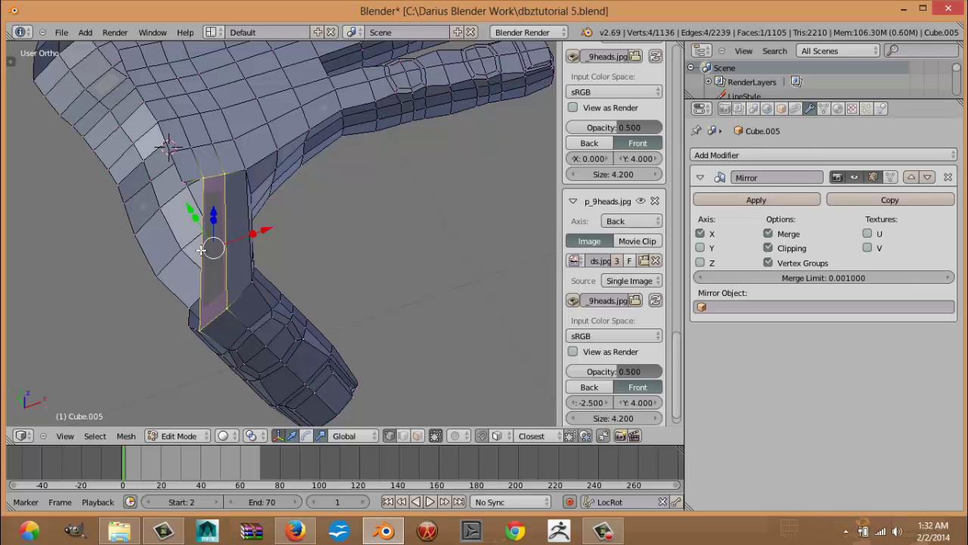
Step: Fill a third four-sided face between the hand's corner at the wrist opening and the next two thumb-base vertices
right_click(204, 178)
shift+right_click(185, 181)
middle_drag(259, 237, 327, 152)
shift+right_click(302, 231)
shift+right_click(291, 247)
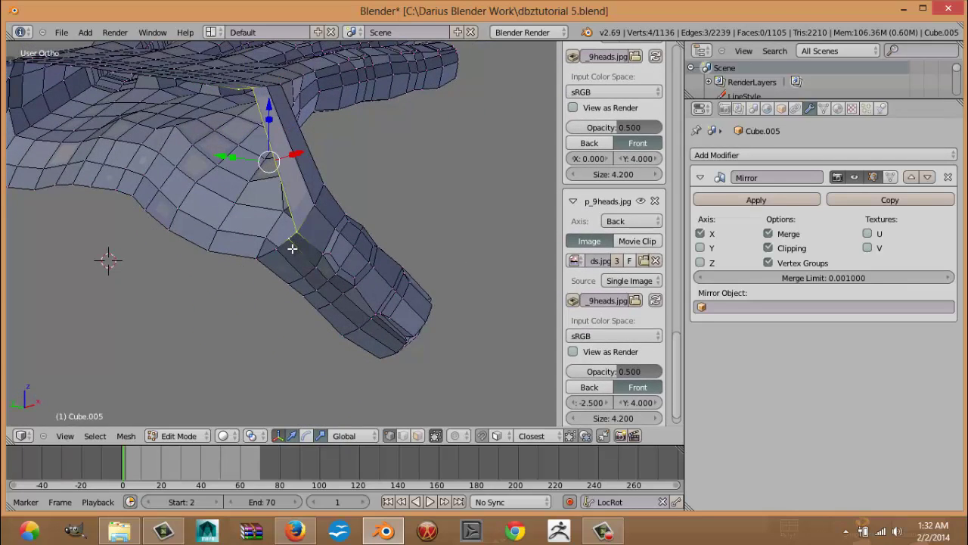
key(f)
Step: Fill another four-sided face from the hand's corner at the wrist opening across the underside of the thumb base
scroll(292, 248, down, 3)
middle_drag(289, 242, 233, 292)
alt+right_click(300, 235)
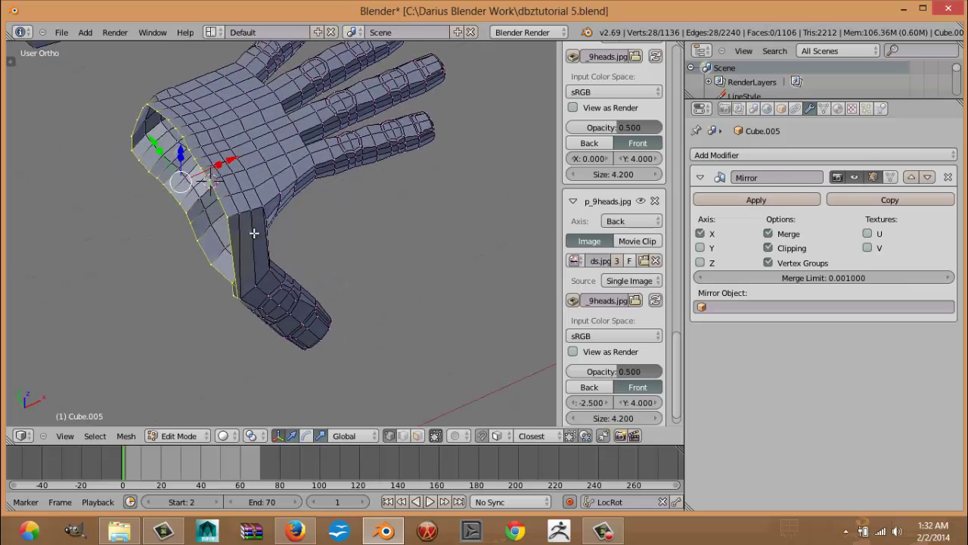
middle_drag(253, 233, 304, 212)
right_click(279, 165)
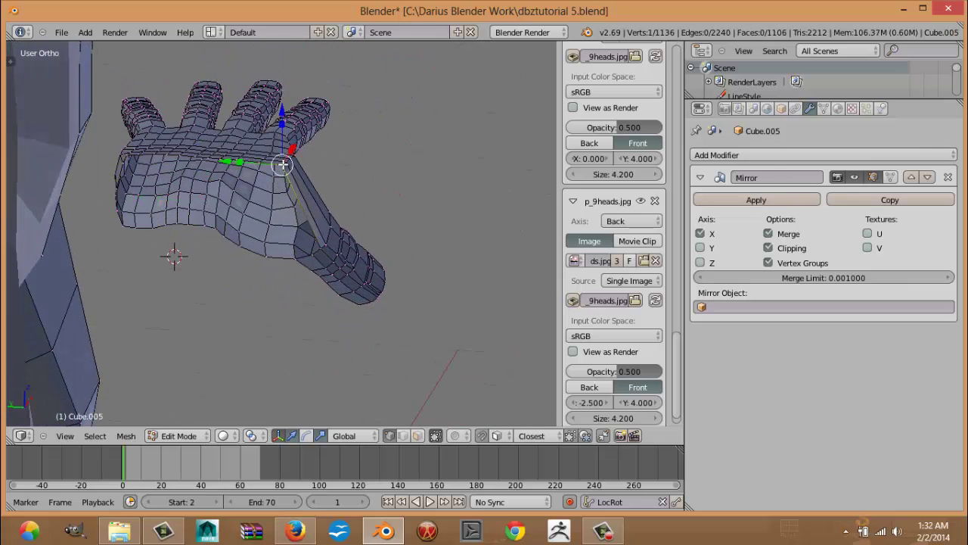
scroll(291, 195, up, 2)
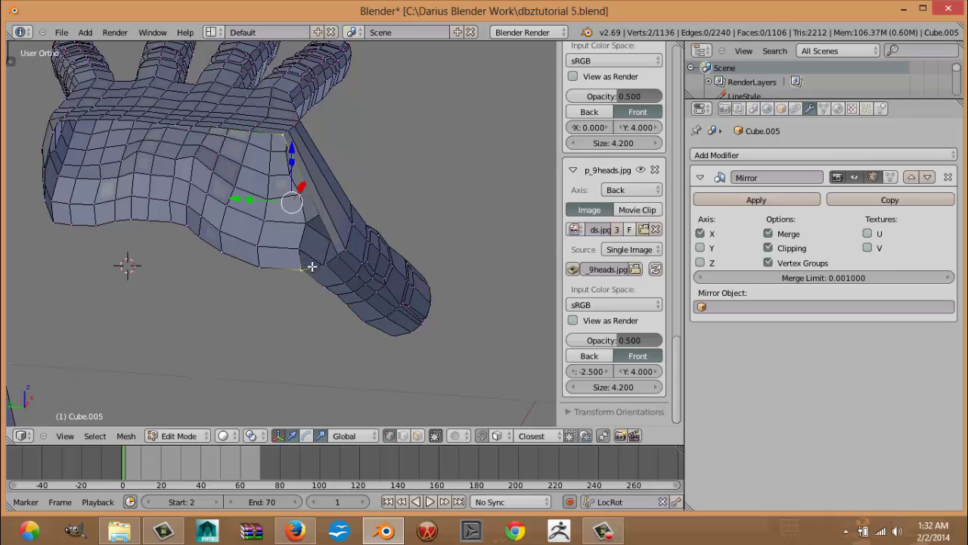
shift+right_click(324, 266)
shift+right_click(338, 259)
key(f)
middle_drag(333, 252, 291, 195)
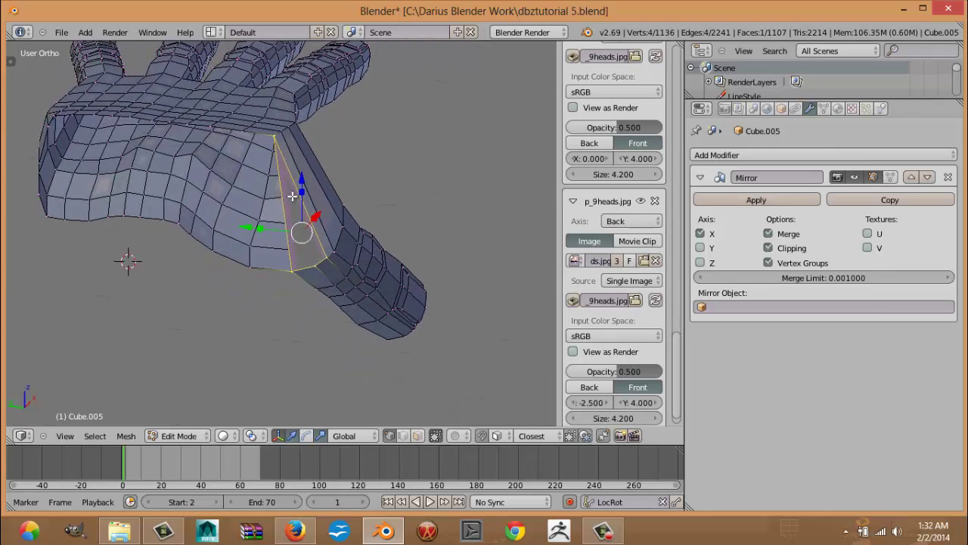
Step: Delete the long outer edge of the last filled face, between the hand's wrist corner and the thumb base
alt+right_click(325, 273)
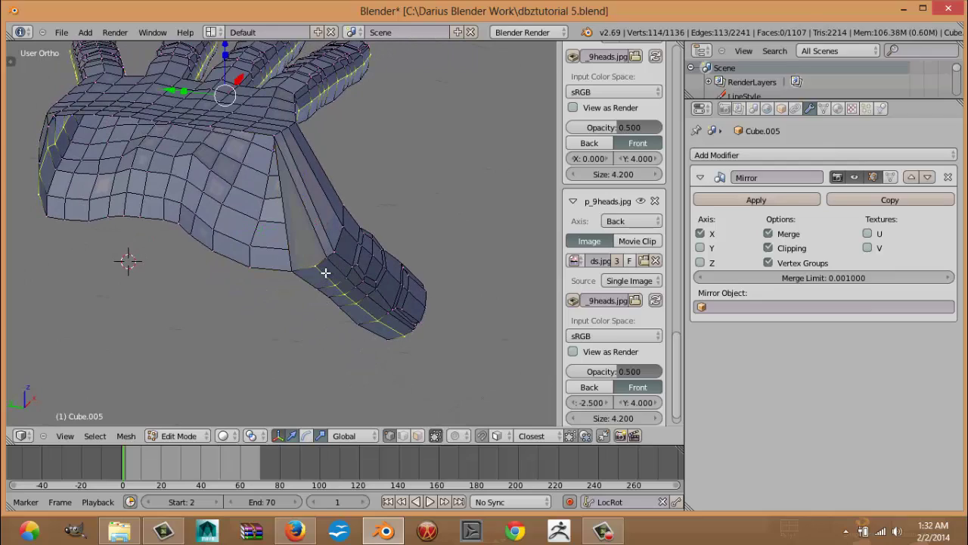
middle_drag(333, 277, 334, 244)
right_click(308, 245)
middle_drag(298, 206, 320, 247)
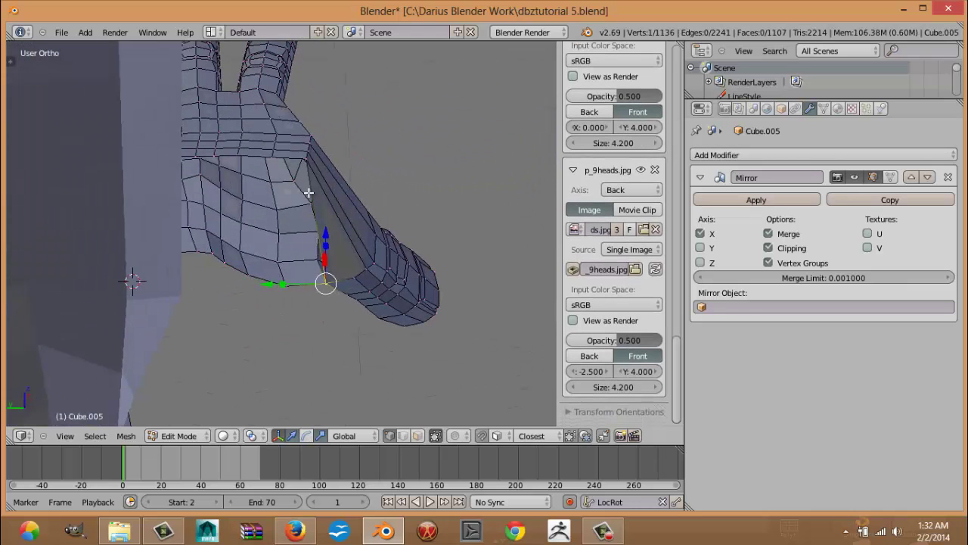
shift+right_click(303, 160)
key(x)
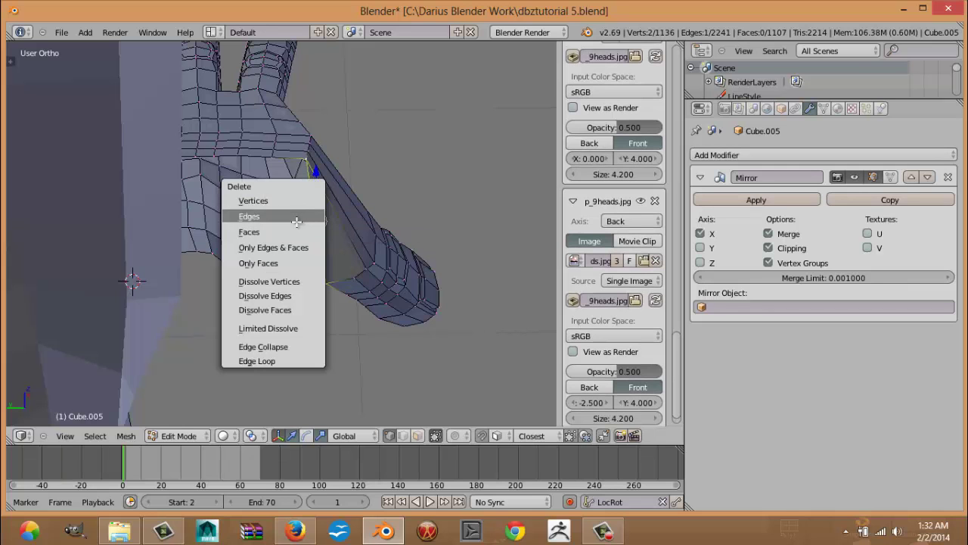
click(295, 217)
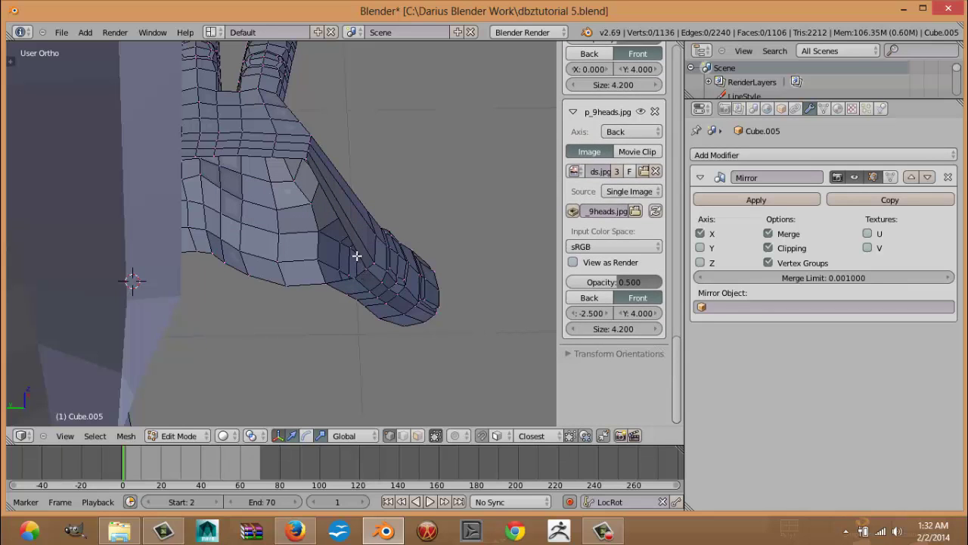
Step: Extrude the open wrist edge loop away from the hand and scale the new loop down into a narrower wrist
alt+right_click(357, 256)
alt+right_click(351, 247)
middle_drag(330, 262, 244, 296)
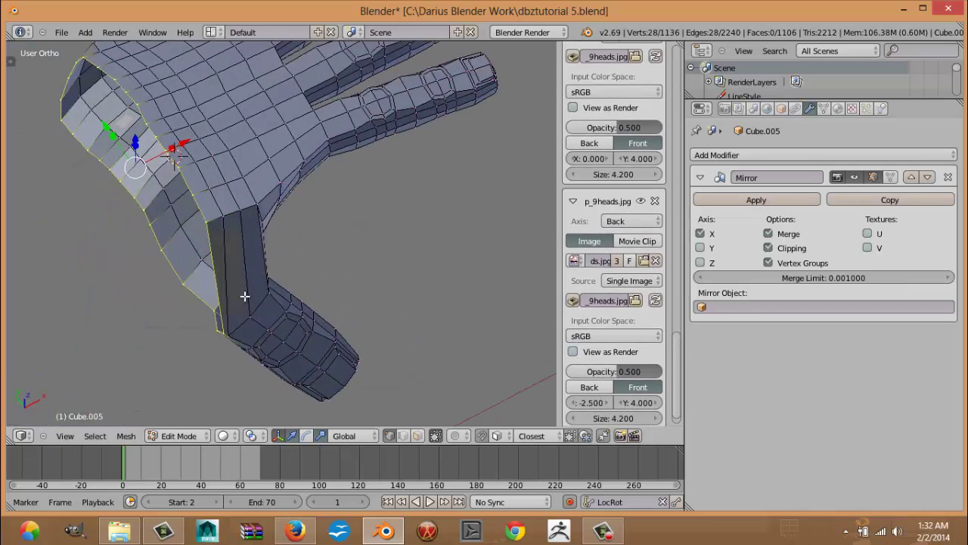
key(e)
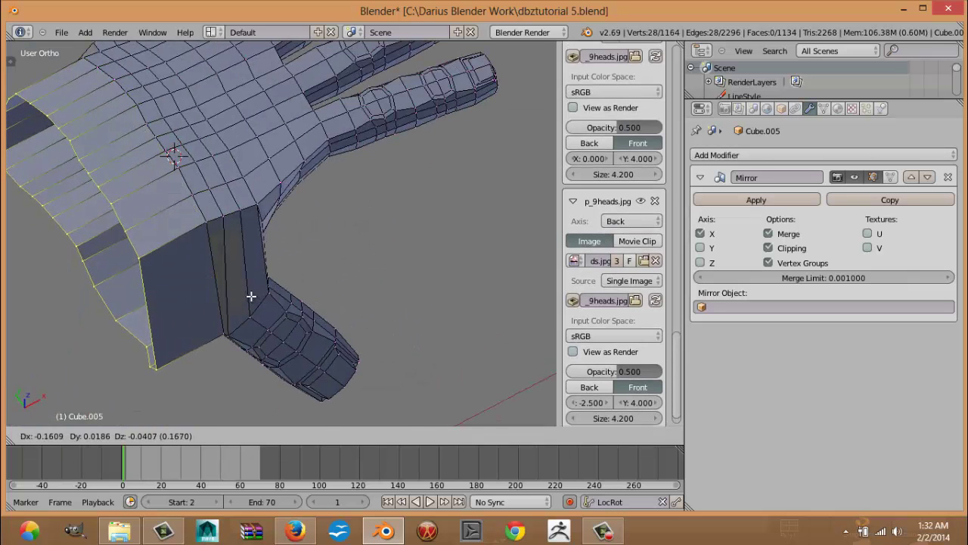
click(251, 325)
key(s)
click(210, 333)
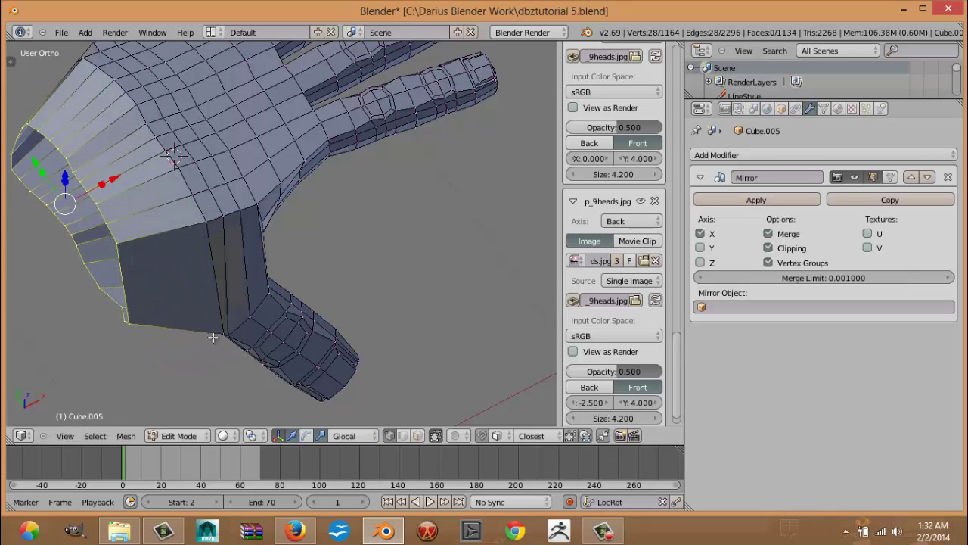
middle_drag(212, 337, 244, 247)
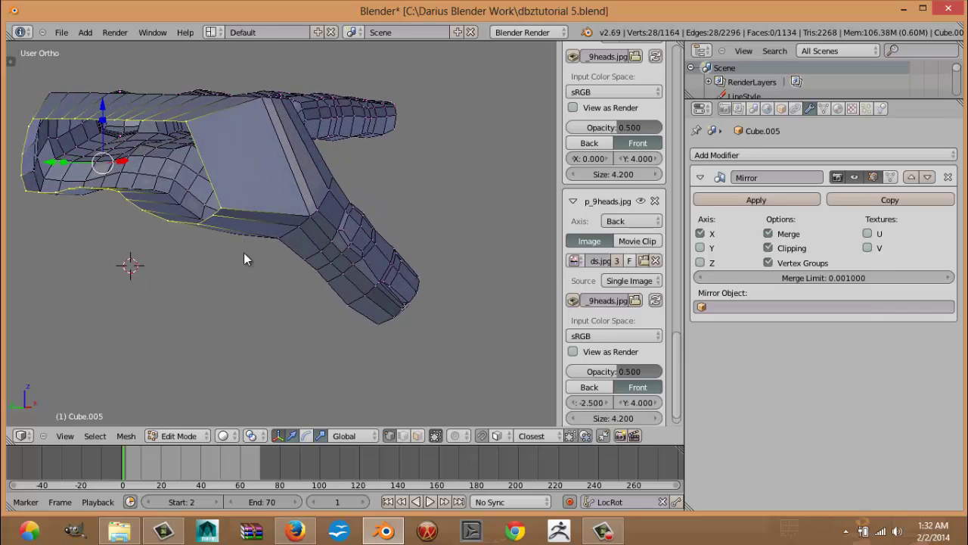
key(ctrl+shift+s)
click(908, 88)
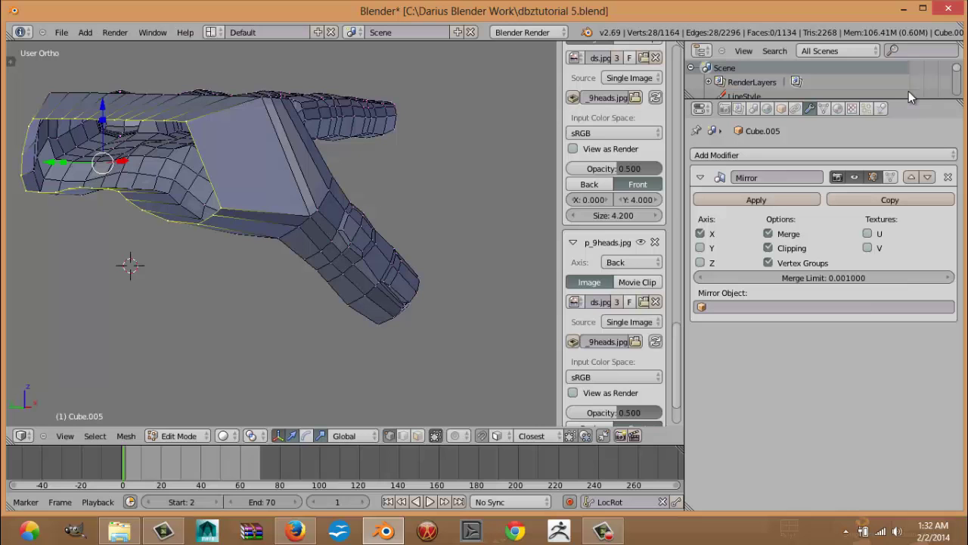
key(ctrl+shift+s)
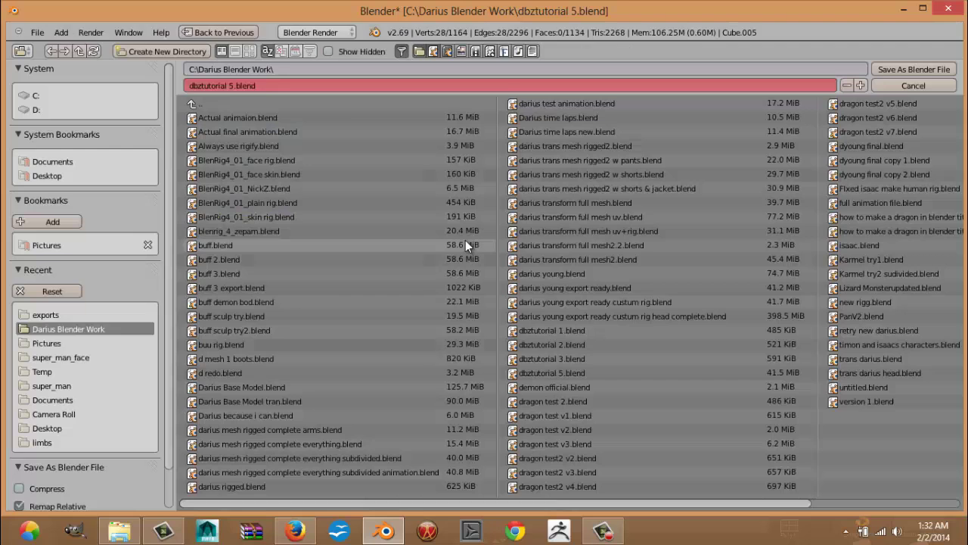
click(914, 87)
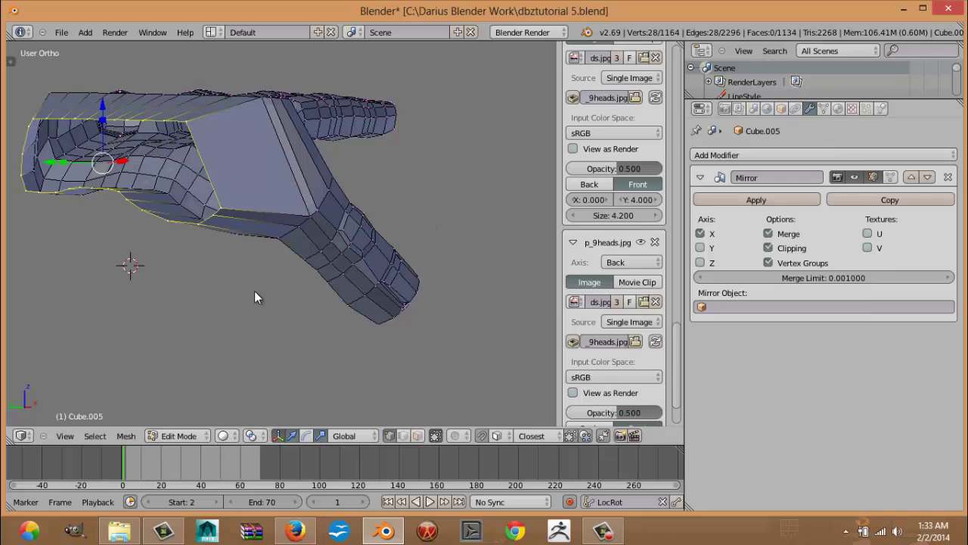
key(ctrl+shift+s)
click(913, 84)
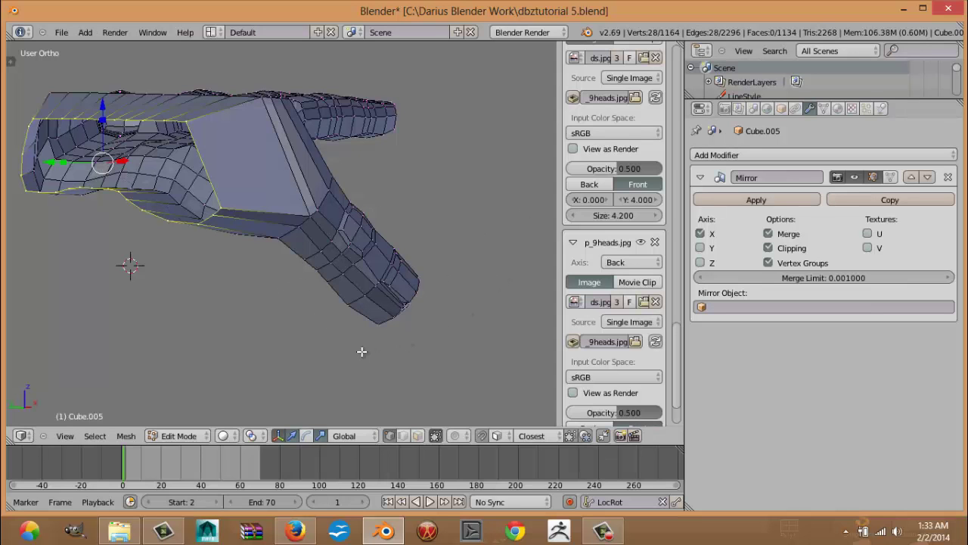
Step: Look through the mesh commands for edges and vertices that could apply to the selected wrist loop
key(ctrl+e)
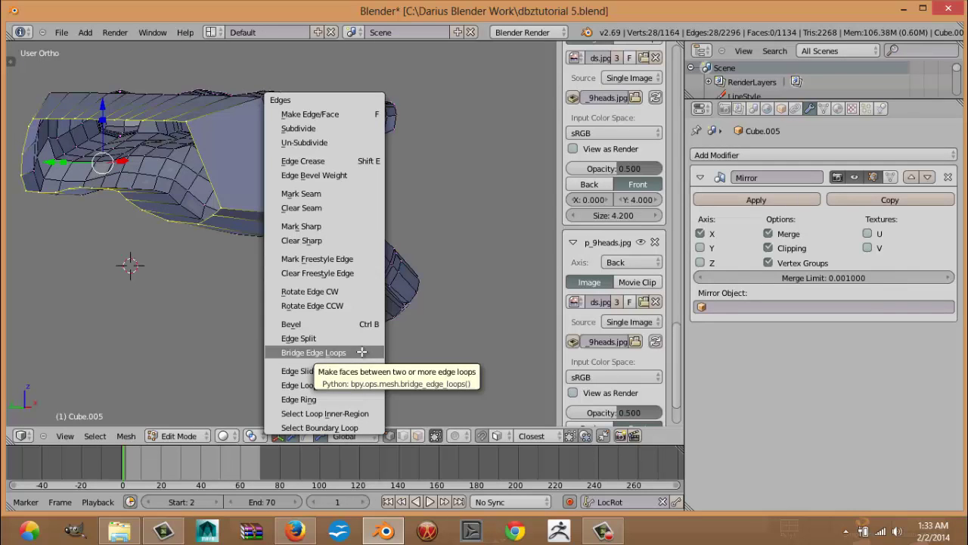
click(126, 437)
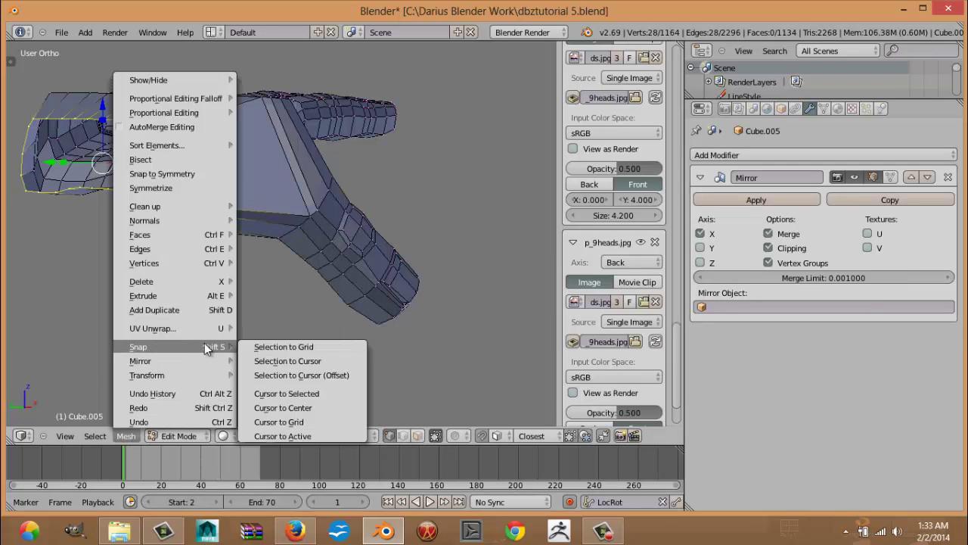
mouse_move(208, 237)
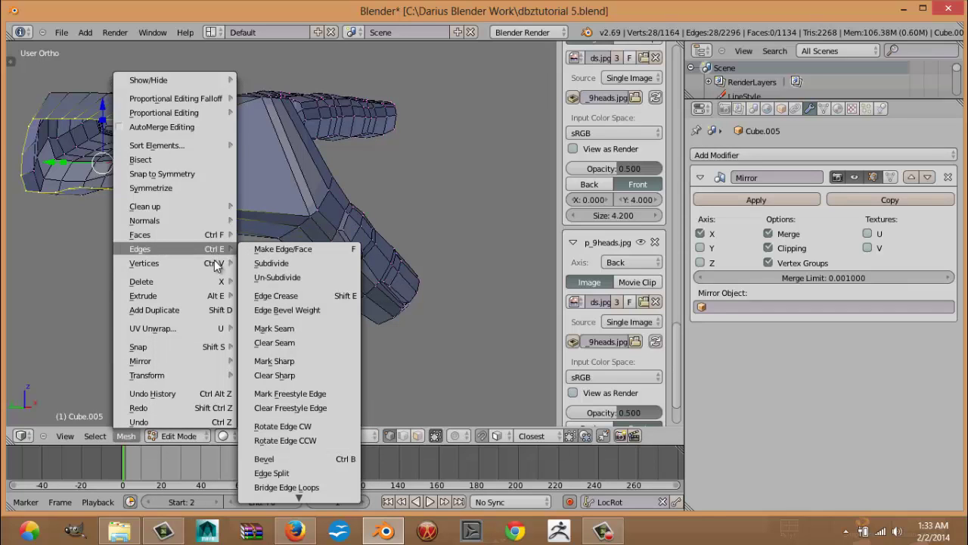
mouse_move(174, 270)
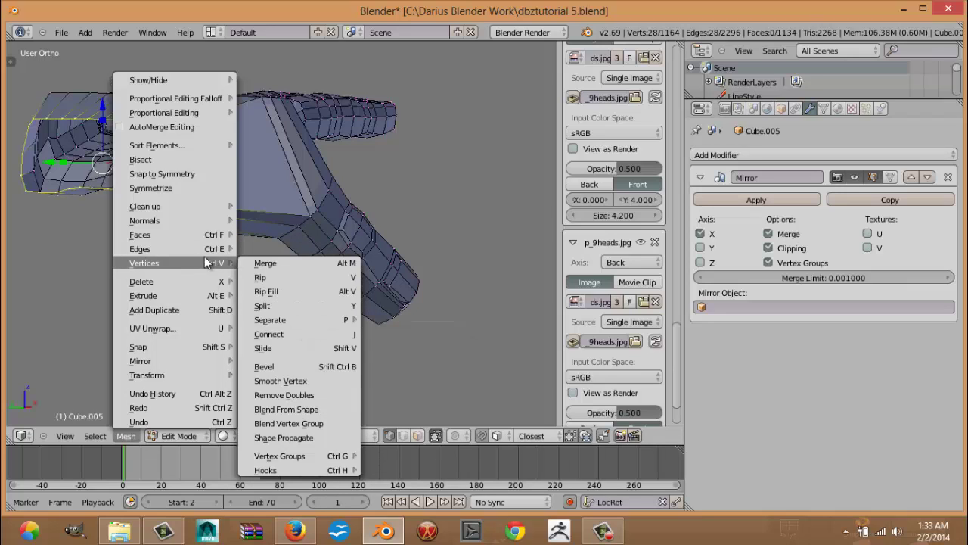
mouse_move(179, 249)
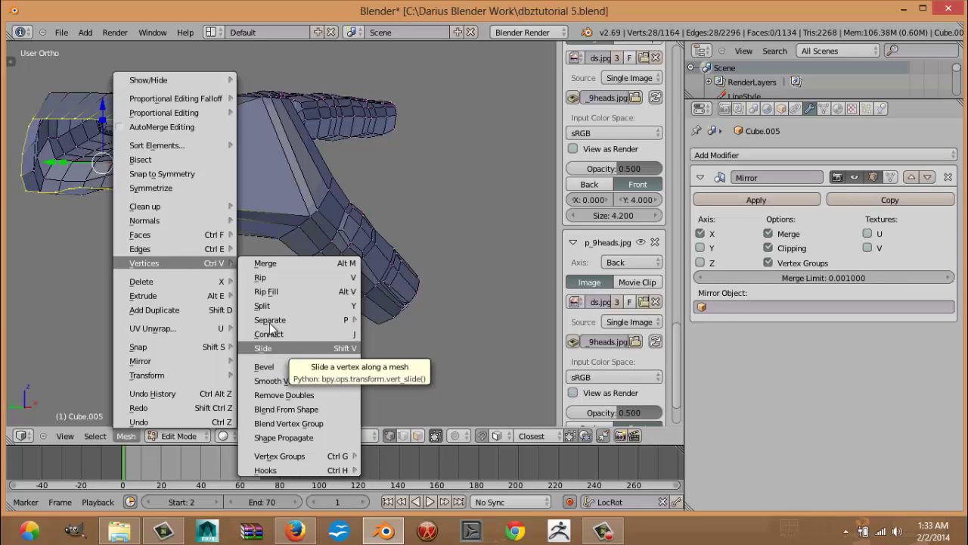
mouse_move(271, 321)
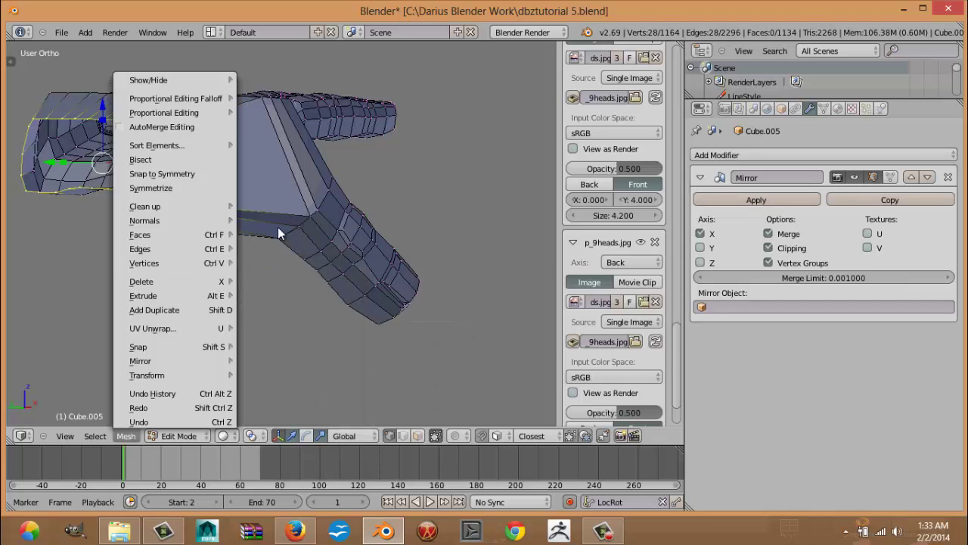
click(297, 333)
Step: Search the command list for a spherical reshaping operation, trying "make" and "sph"
key(space)
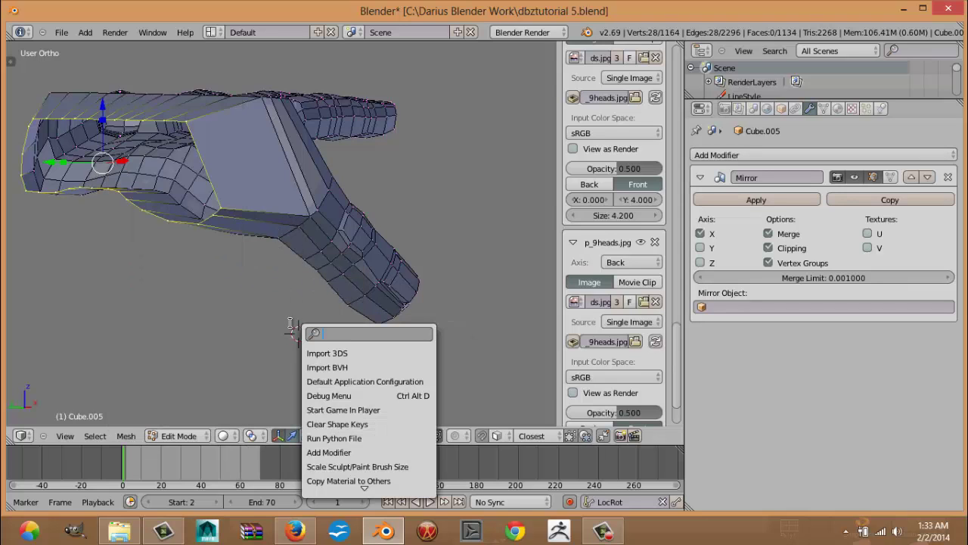
text(male)
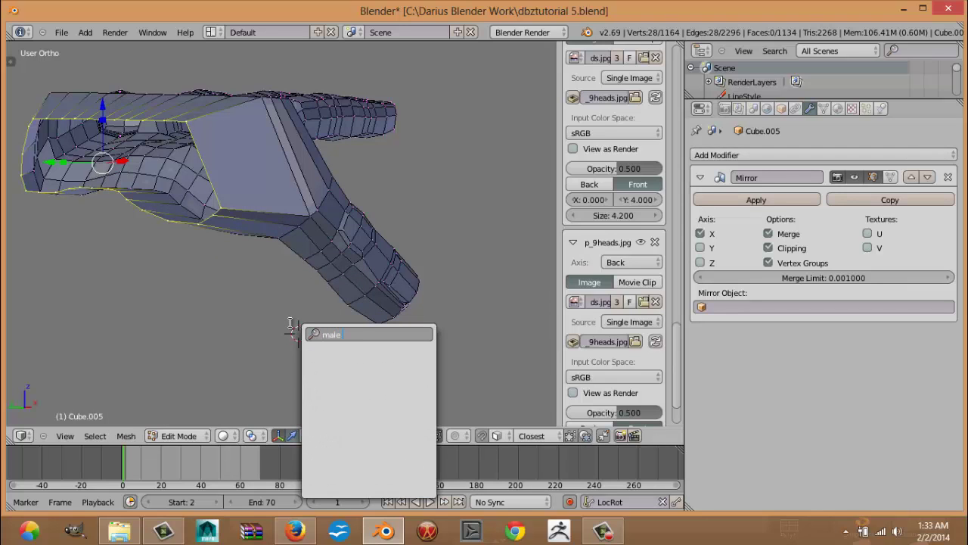
key(BackSpace)
key(BackSpace)
text(k)
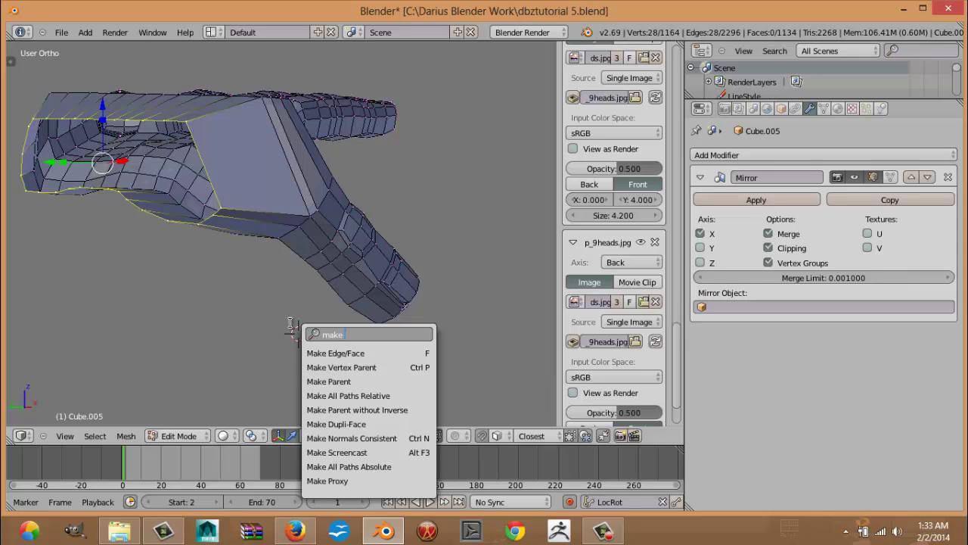
text(e s)
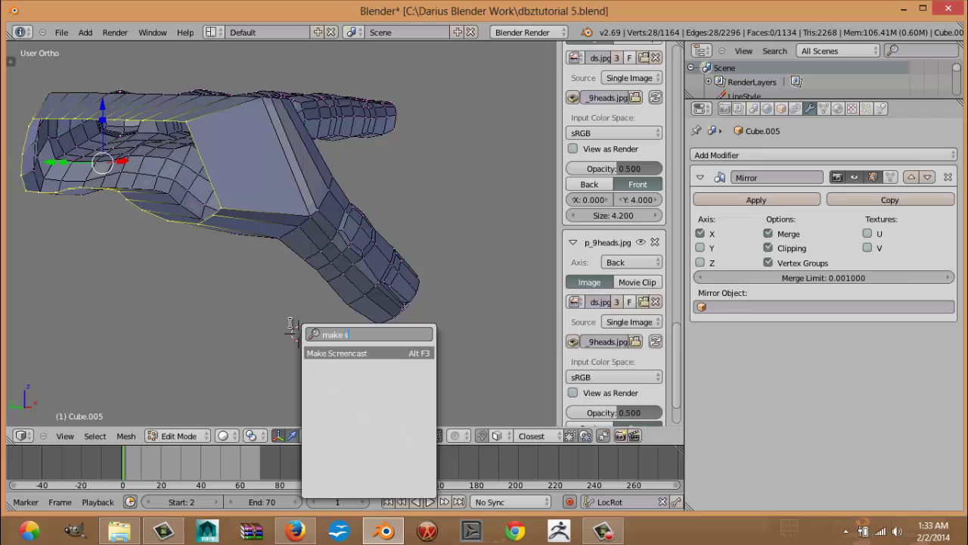
key(BackSpace)
key(BackSpace)
key(BackSpace)
key(BackSpace)
key(BackSpace)
key(BackSpace)
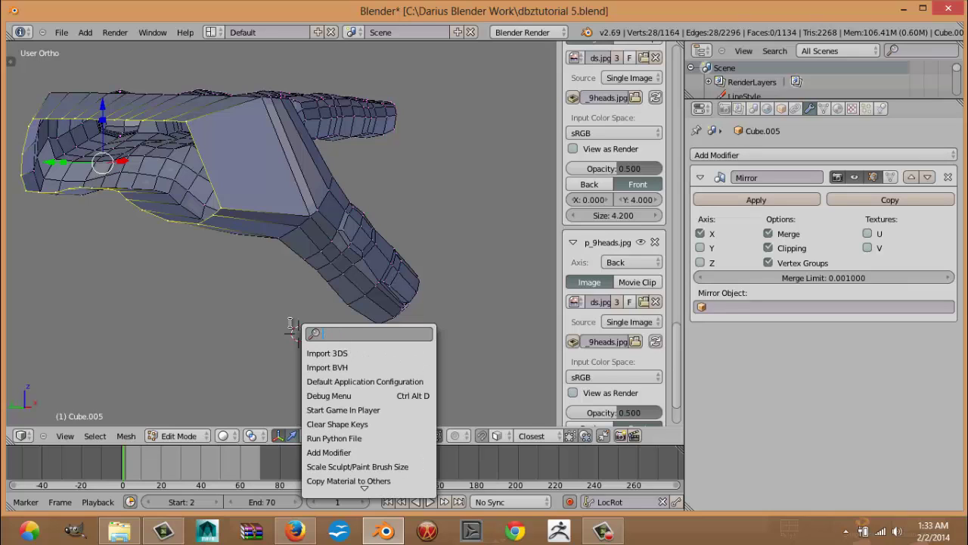
text(sp)
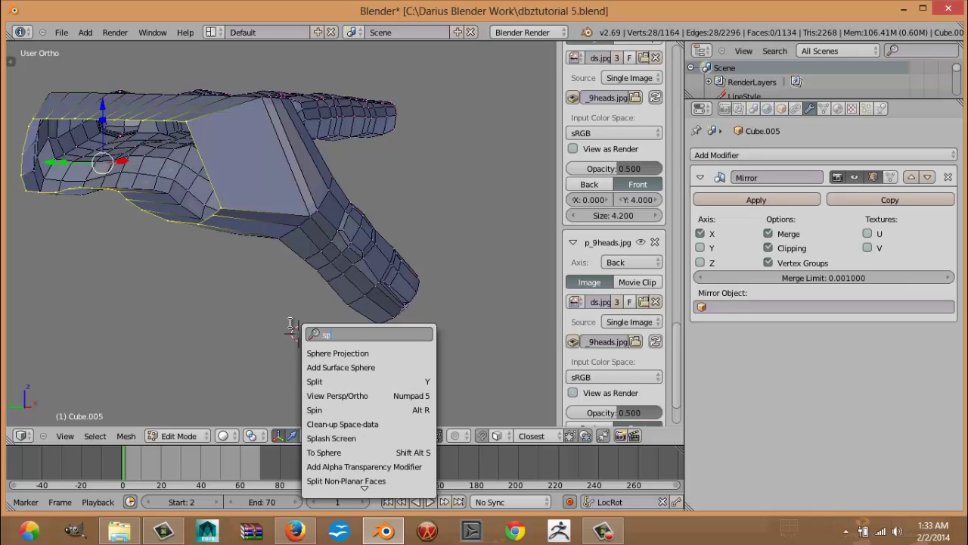
text(h)
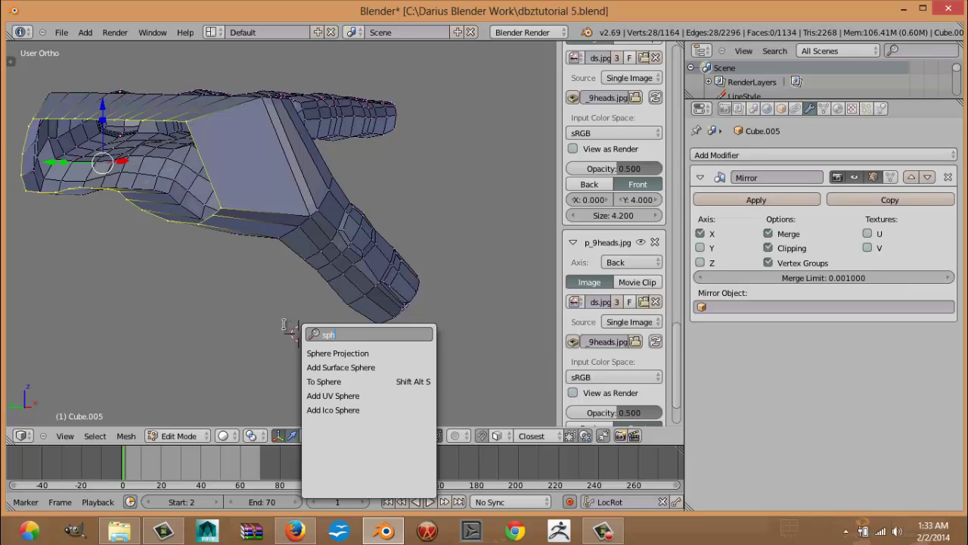
click(185, 292)
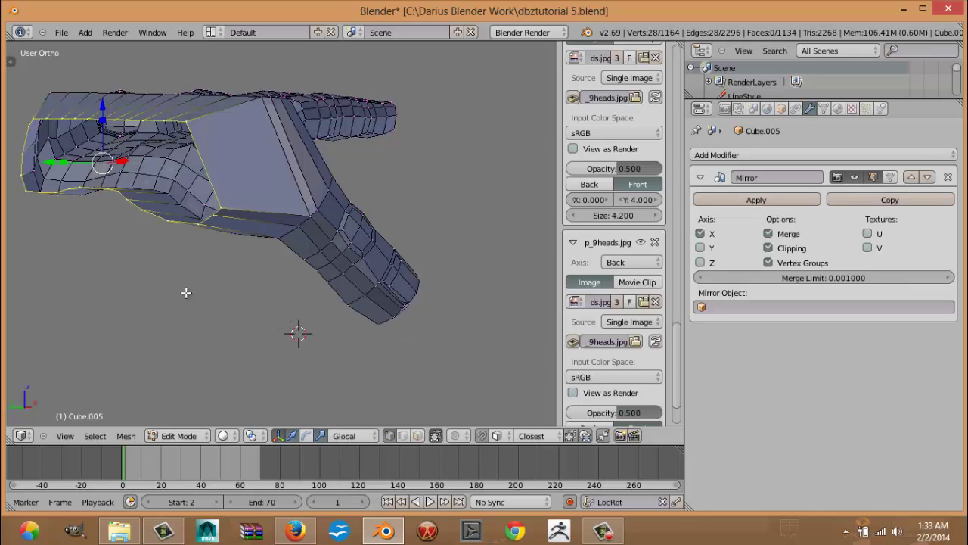
Step: Round the selected wrist edge loop with To Sphere and rescale the rounded loop
key(shift+alt+s)
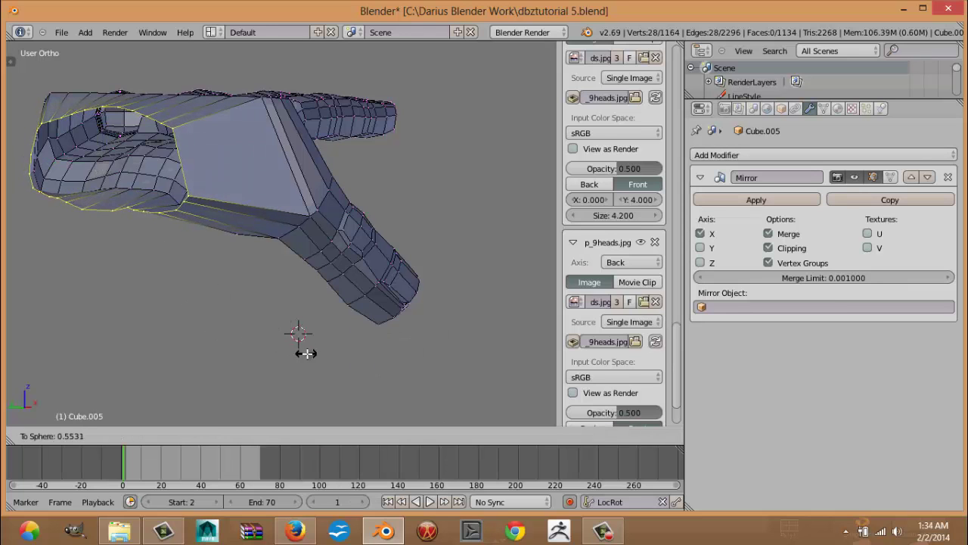
click(414, 306)
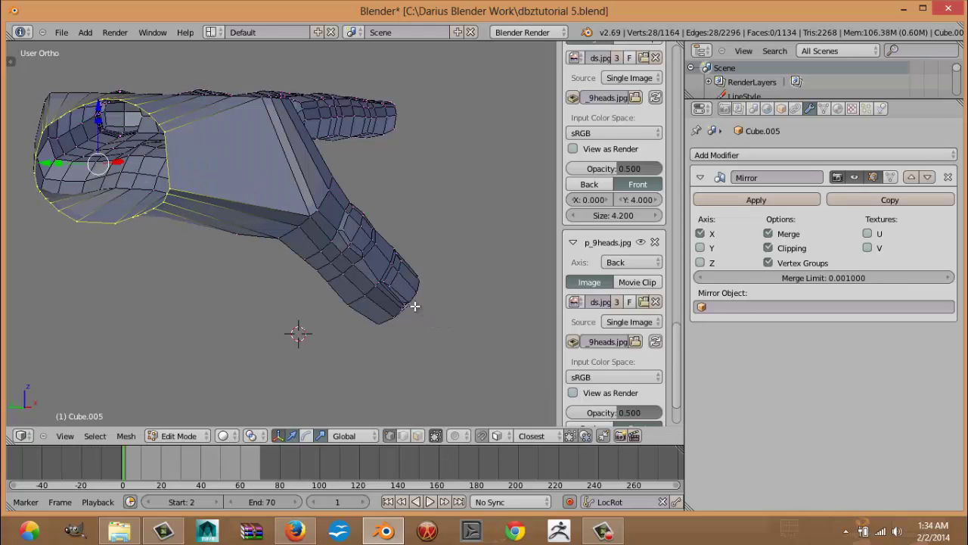
middle_drag(226, 237, 222, 272)
key(s)
click(235, 289)
middle_drag(205, 226, 133, 181)
Step: Select the entire linked hand mesh, including the palm, fingers, thumb and wrist
key(KP_1)
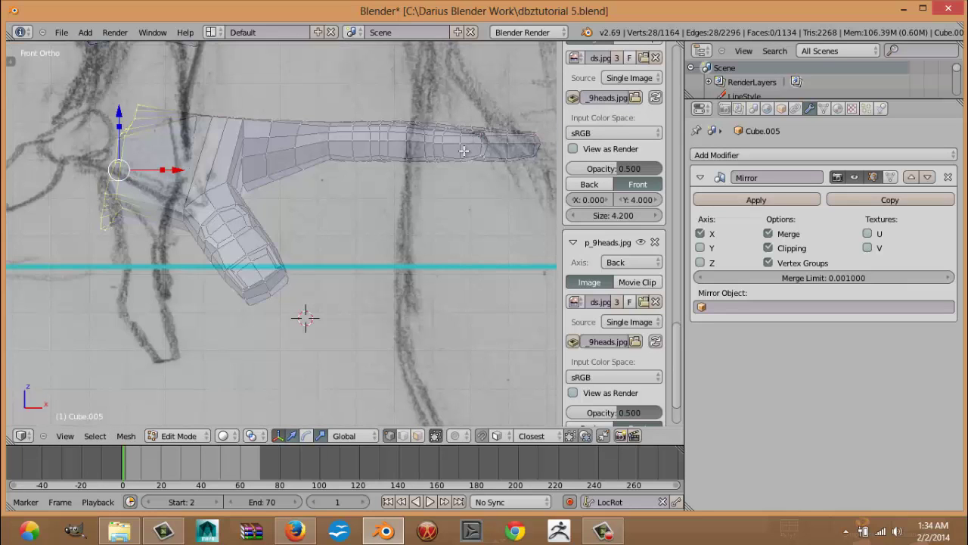
key(ctrl+KP_1)
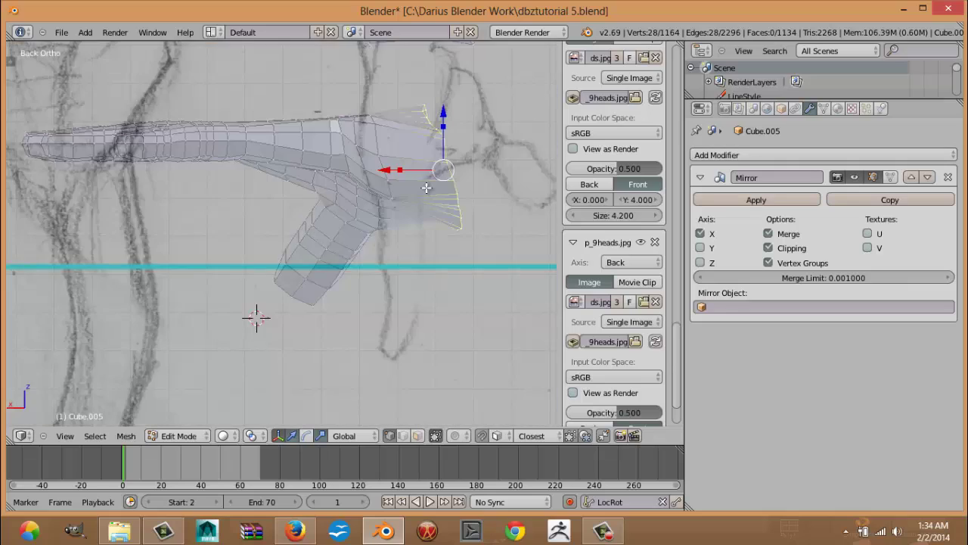
key(KP_1)
key(ctrl+l)
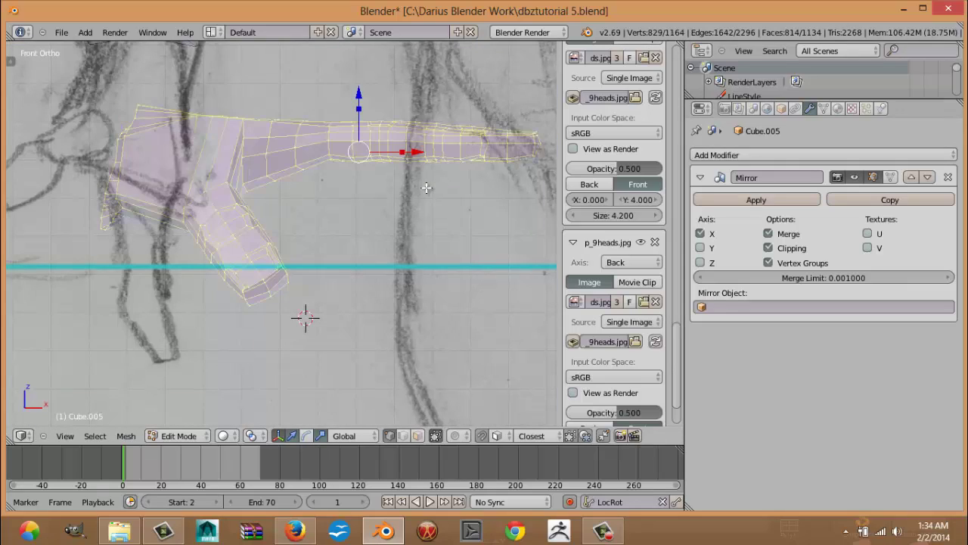
scroll(337, 171, down, 3)
mouse_move(199, 211)
middle_down()
mouse_move(119, 232)
mouse_move(58, 124)
mouse_move(138, 106)
mouse_move(101, 91)
mouse_move(95, 100)
middle_up()
middle_drag(244, 250, 255, 244)
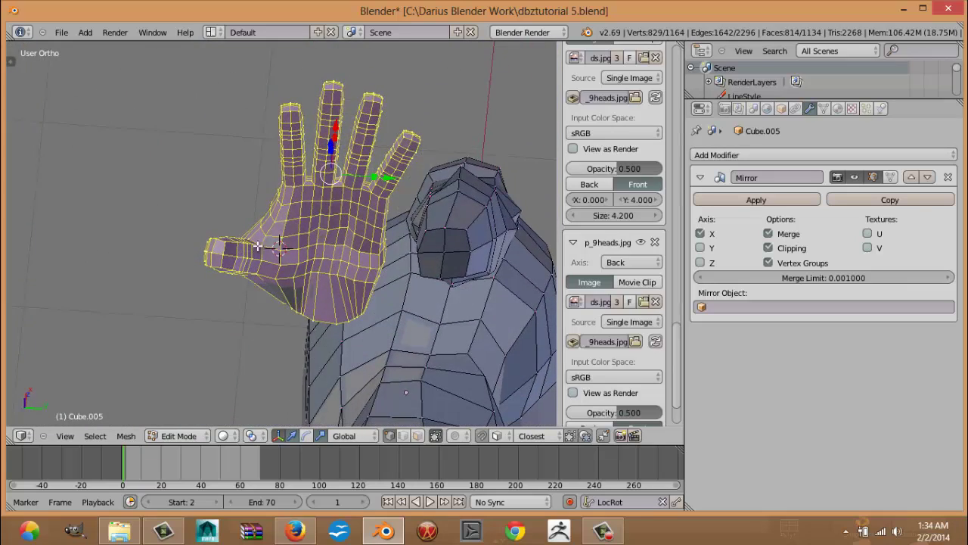
Step: Switch to Sculpt Mode, enlarge the brush and use Grab to reshape the web between the thumb and palm
click(178, 436)
click(178, 378)
scroll(265, 226, up, 3)
scroll(263, 225, up, 1)
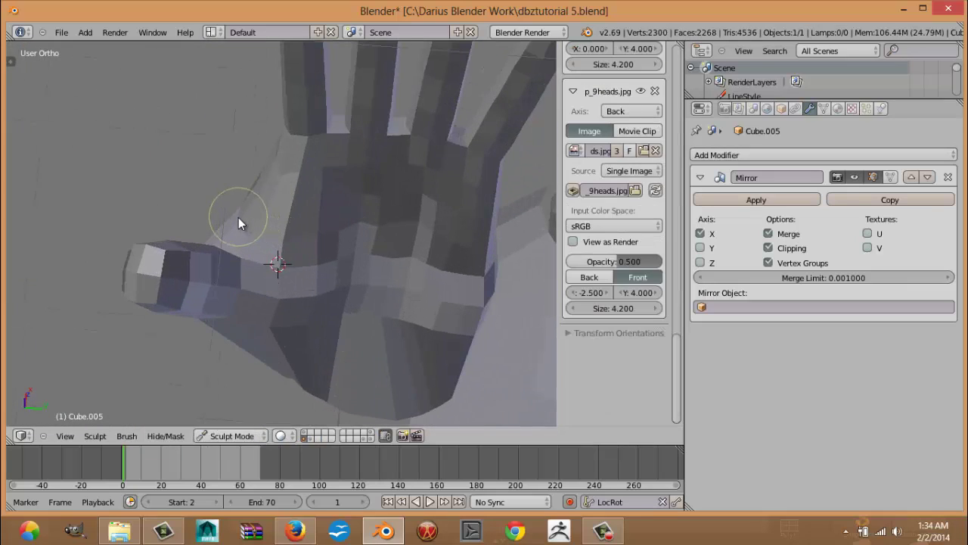
key(f)
click(259, 227)
key(g)
drag(243, 217, 233, 208)
middle_drag(249, 212, 277, 216)
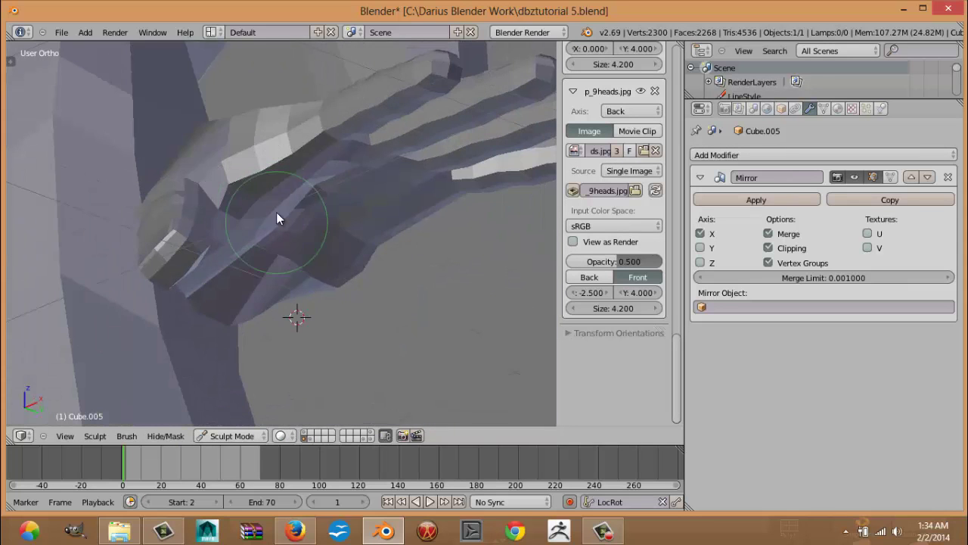
click(258, 116)
Step: Smooth the back of the hand around the thumb base and the surface of the palm
mouse_move(232, 123)
middle_down()
mouse_move(211, 109)
mouse_move(269, 246)
mouse_move(234, 186)
mouse_move(302, 187)
mouse_move(271, 143)
mouse_move(174, 127)
middle_up()
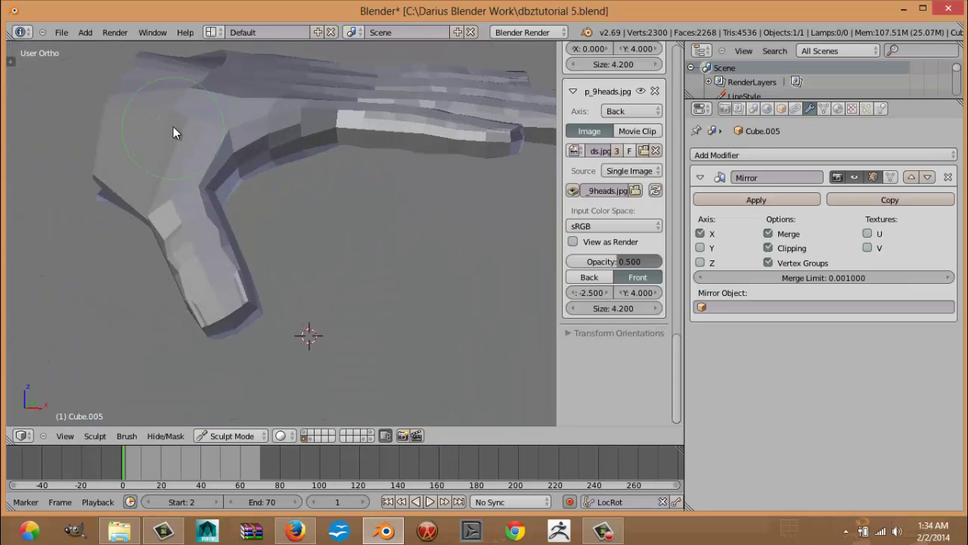
mouse_move(179, 104)
shift+mouse_down()
mouse_move(228, 52)
mouse_move(200, 74)
mouse_move(201, 102)
shift+mouse_up()
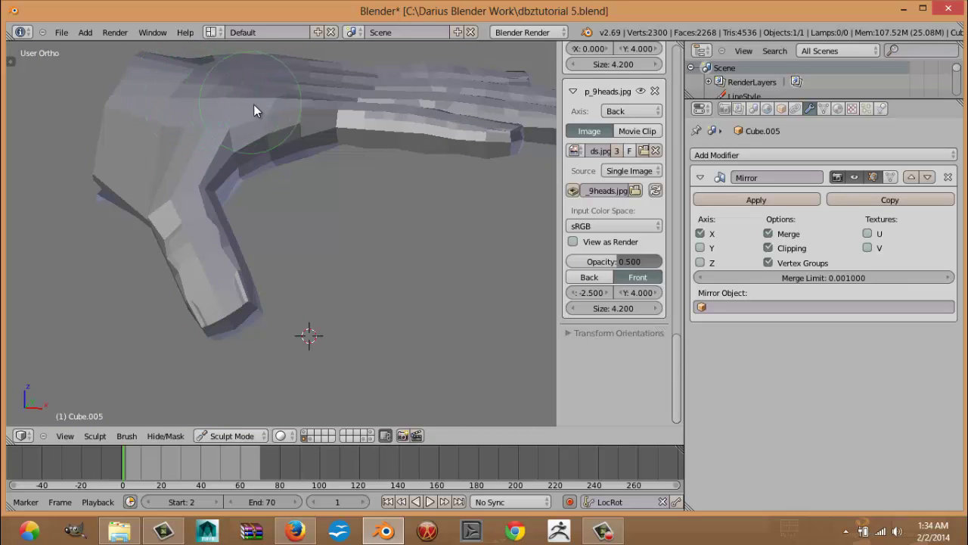
middle_drag(253, 104, 353, 252)
mouse_move(352, 251)
shift+mouse_down()
mouse_move(302, 246)
mouse_move(407, 273)
mouse_move(389, 332)
shift+mouse_up()
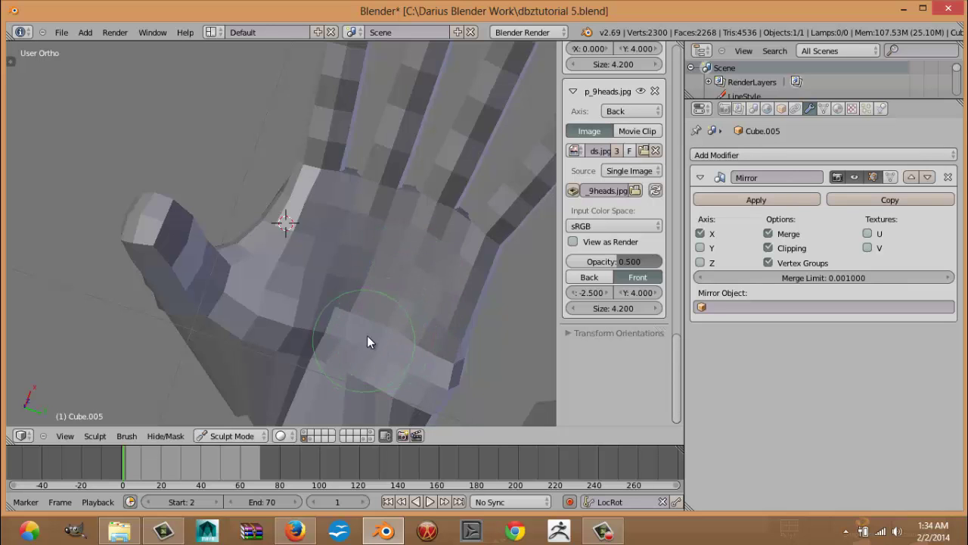
mouse_move(369, 337)
middle_down()
mouse_move(270, 281)
mouse_move(234, 345)
mouse_move(329, 274)
mouse_move(373, 279)
mouse_move(361, 288)
middle_up()
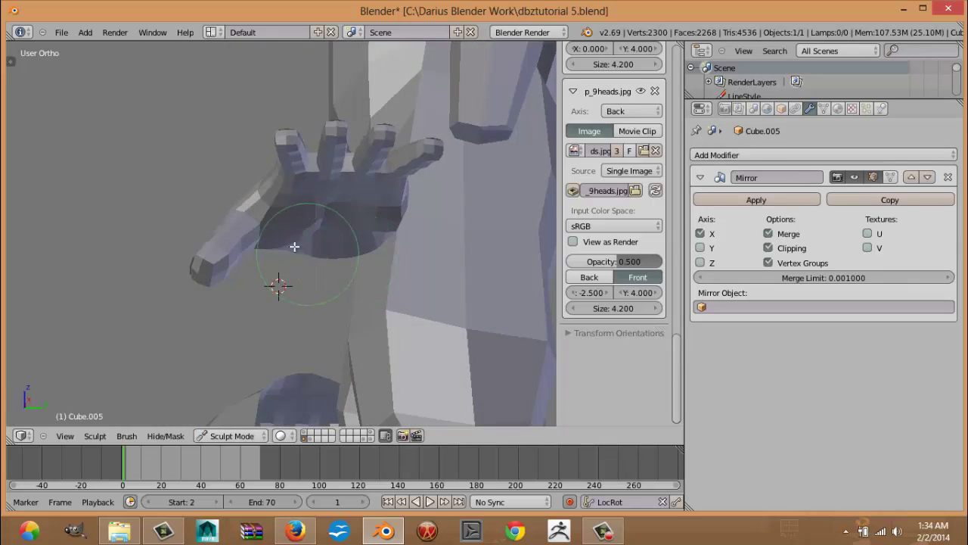
Step: Return to Edit Mode and rotate the whole hand in the front view until the fingers point straight down
key(Tab)
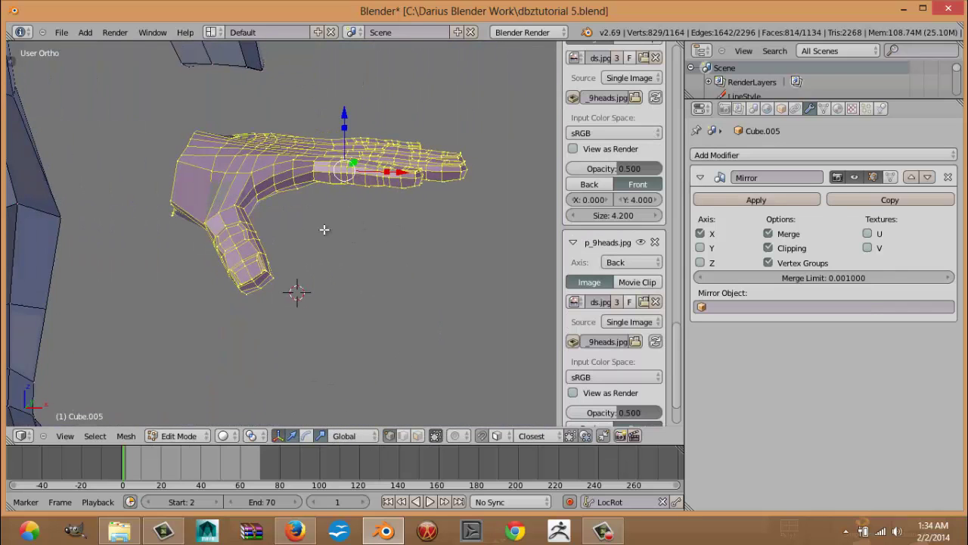
key(KP_1)
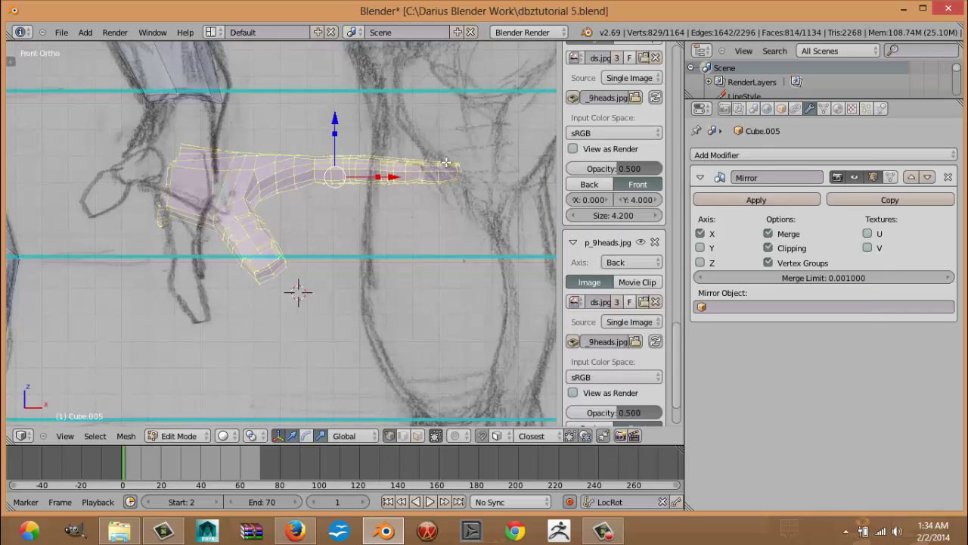
key(r)
click(352, 255)
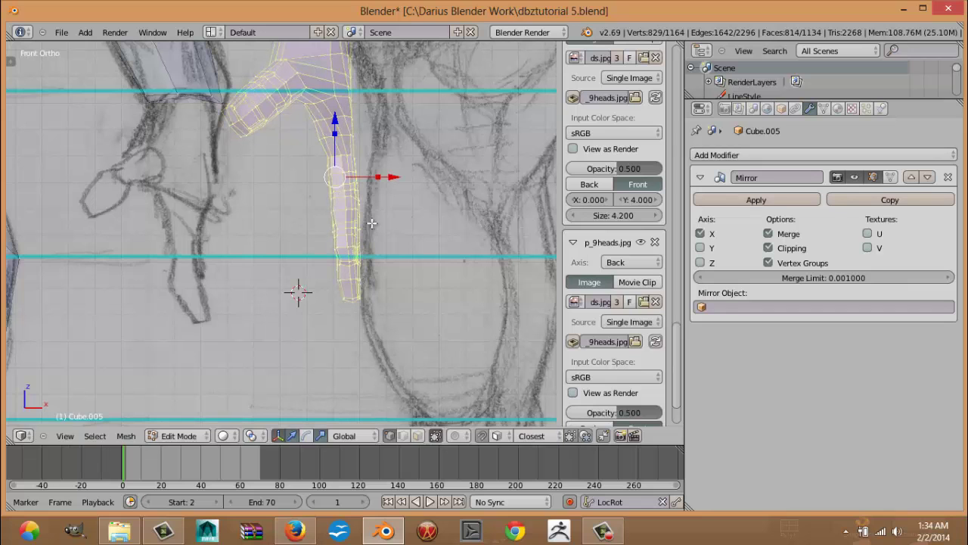
Step: Move the hand to the end of the forearm over the front reference drawing and scale it down slightly
key(g)
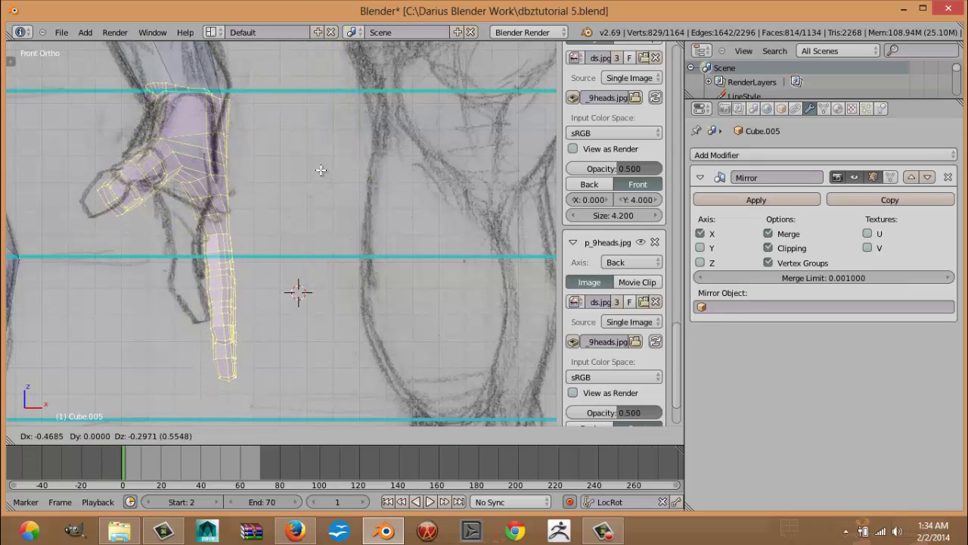
click(321, 179)
key(s)
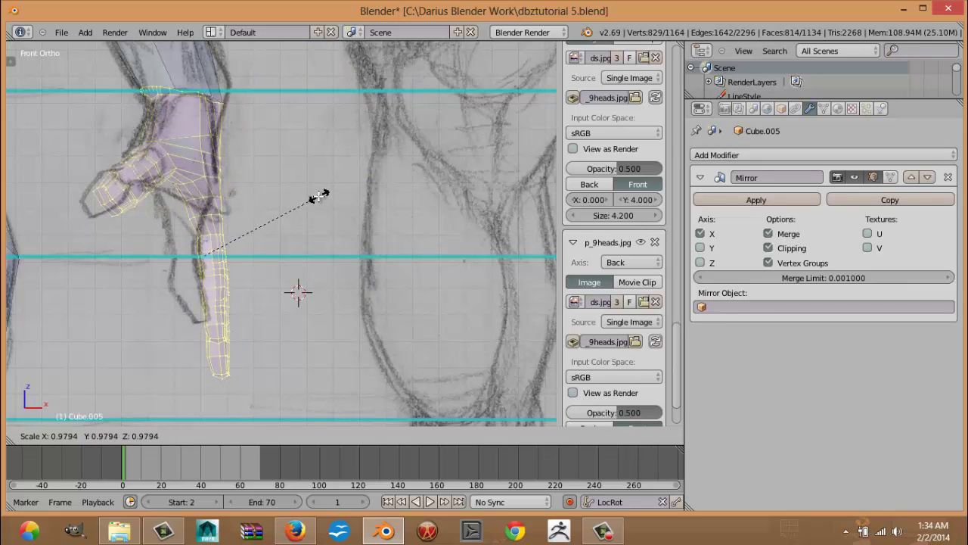
click(314, 202)
Step: Select the open wrist edge loop and move it up toward the end of the forearm
shift+middle_drag(293, 146, 298, 249)
scroll(298, 249, up, 4)
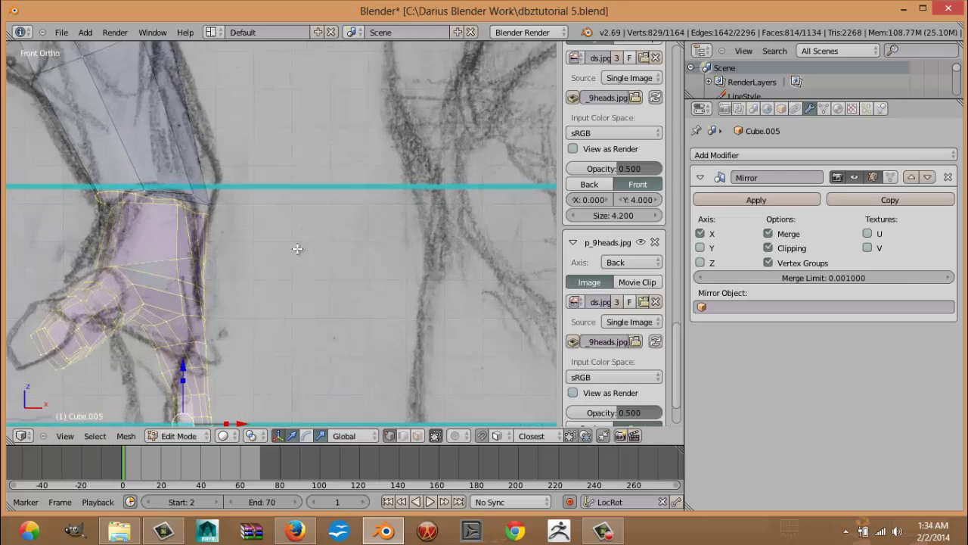
alt+right_click(117, 191)
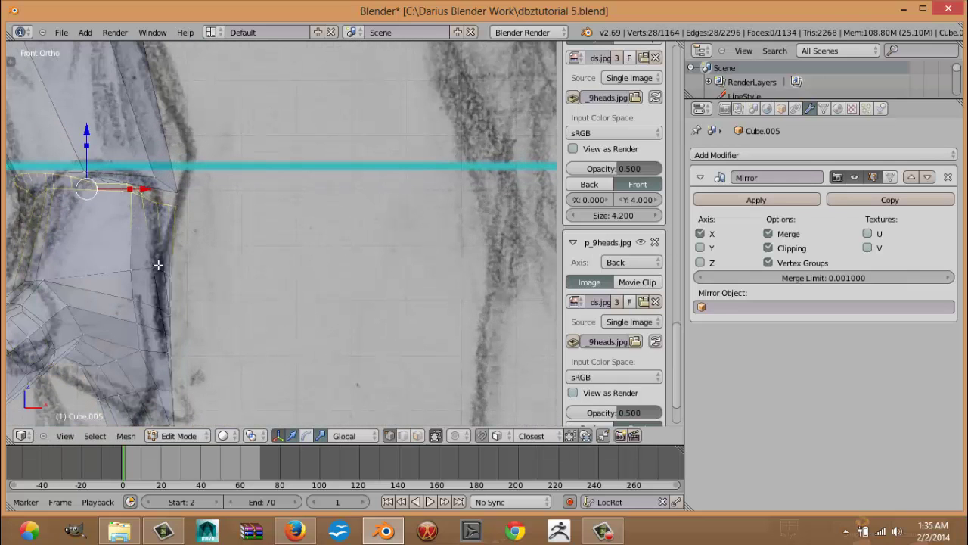
key(g)
click(156, 225)
middle_drag(270, 300, 158, 313)
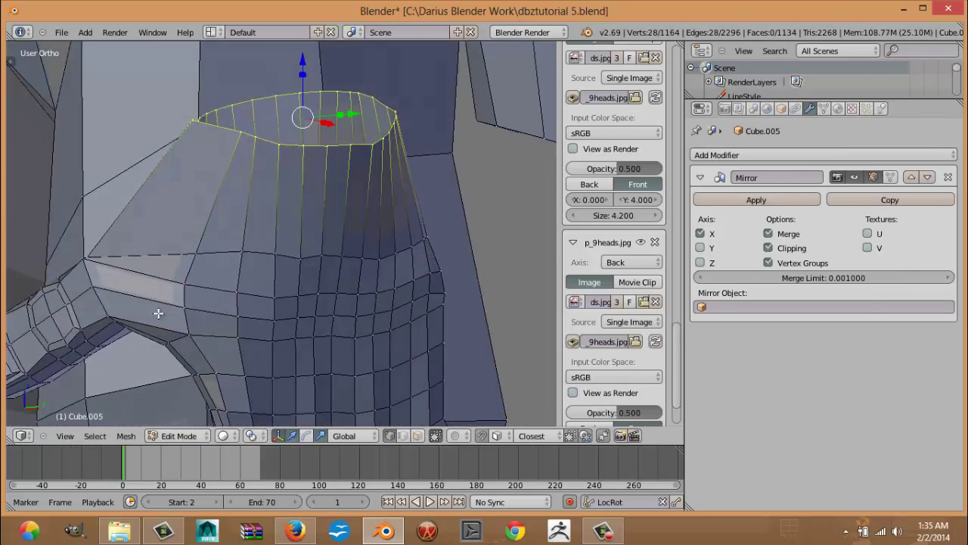
Step: Select the whole linked hand in the right view, shift it along Y beneath the forearm, and rotate it slightly
key(KP_3)
key(l)
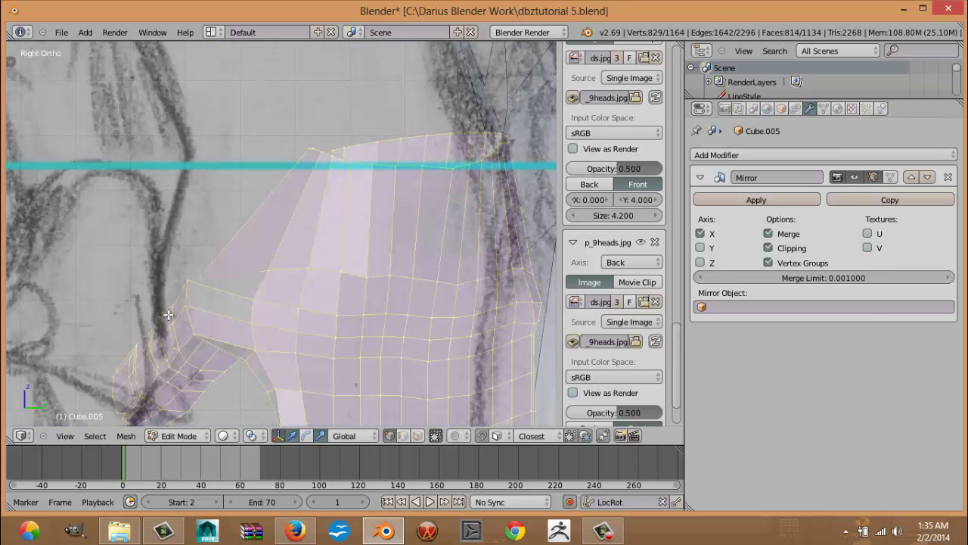
scroll(199, 296, down, 4)
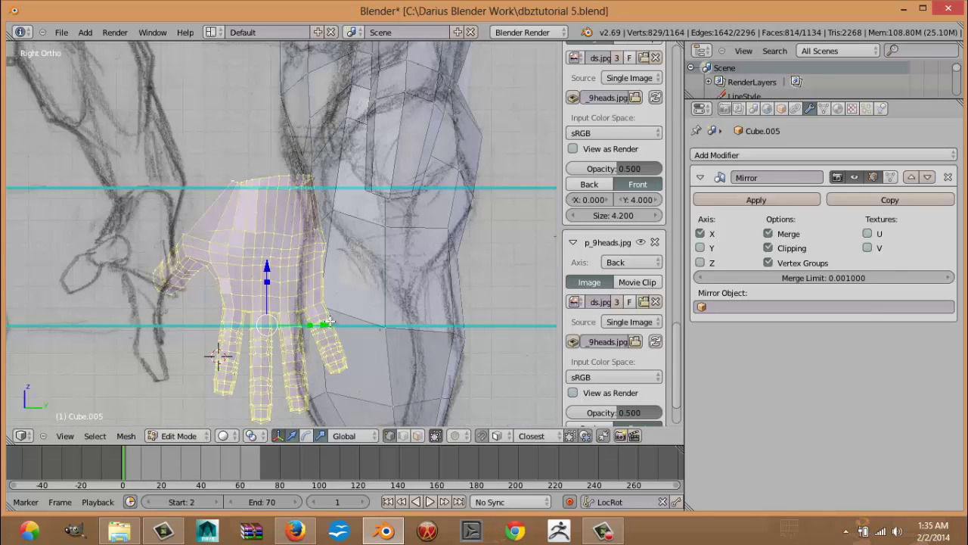
drag(324, 326, 448, 311)
key(r)
click(457, 304)
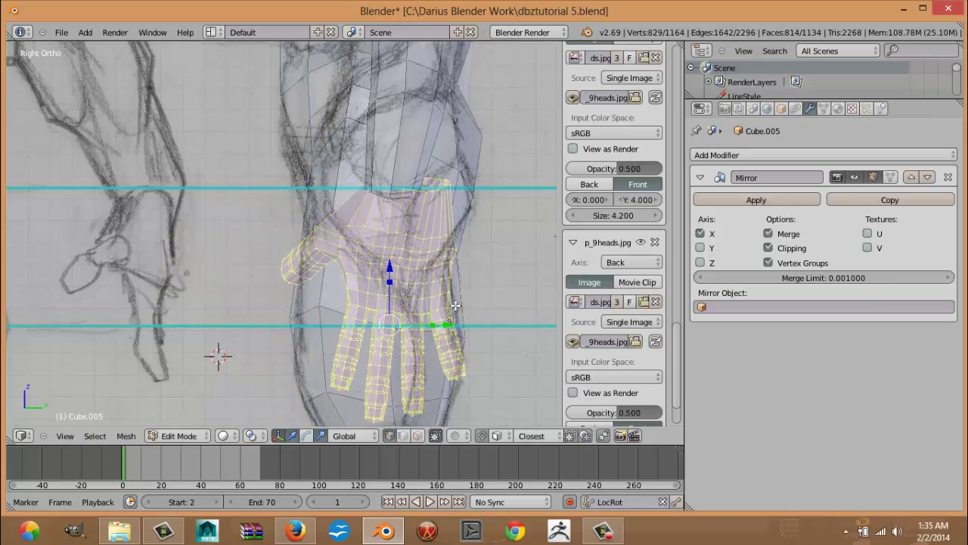
Step: Scale the hand down a little and move it so the wrist opening meets the forearm's end in the right view
key(g)
click(445, 311)
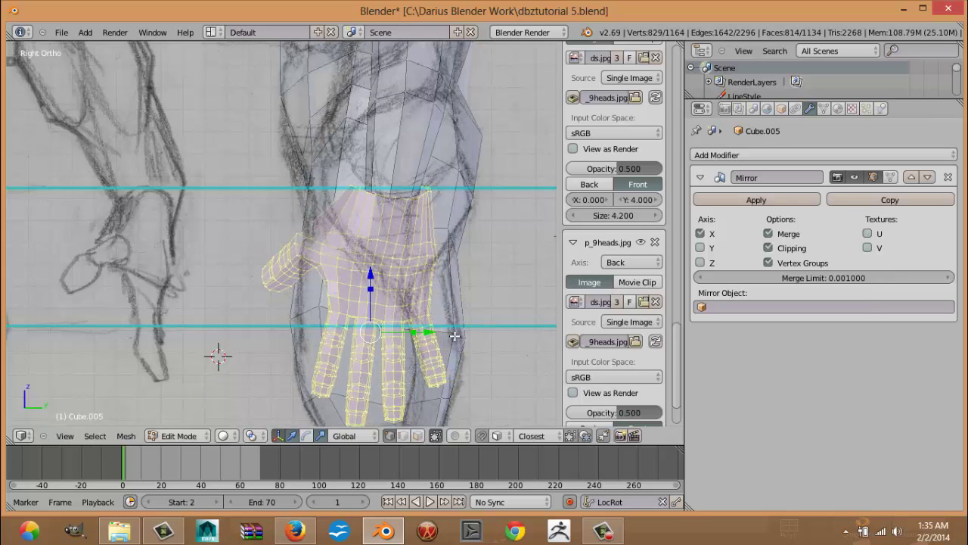
key(s)
click(441, 325)
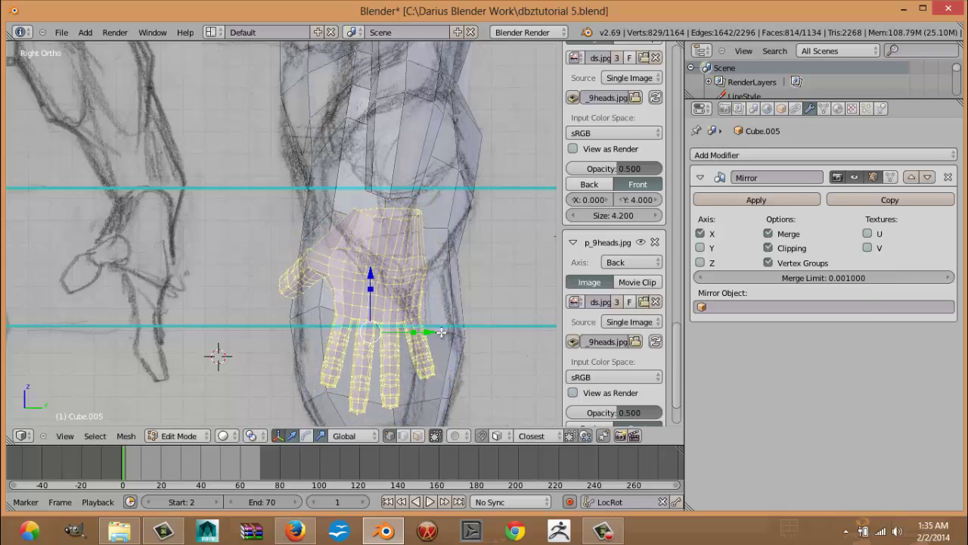
key(g)
click(419, 228)
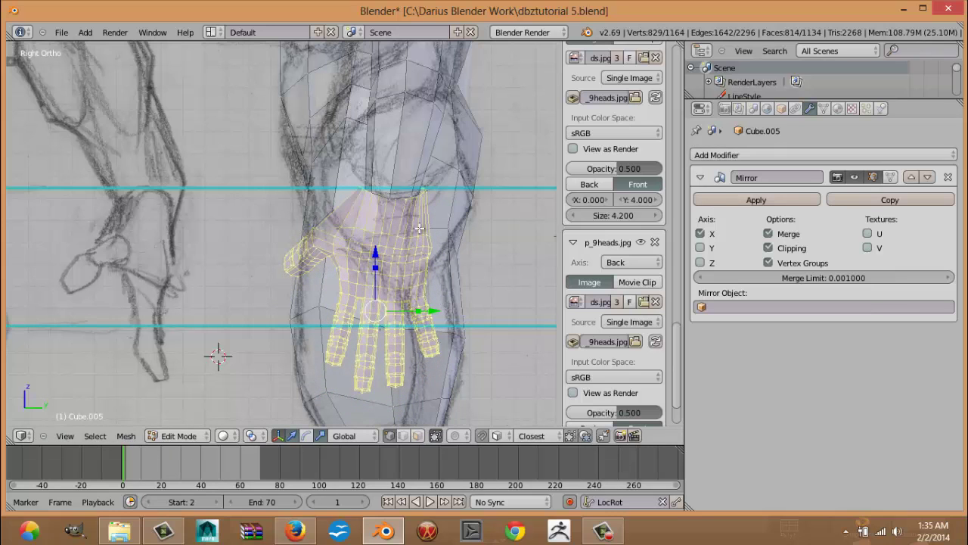
Step: Select the centre vertex of the cap at the forearm's lower end and delete it to open the end
right_click(404, 196)
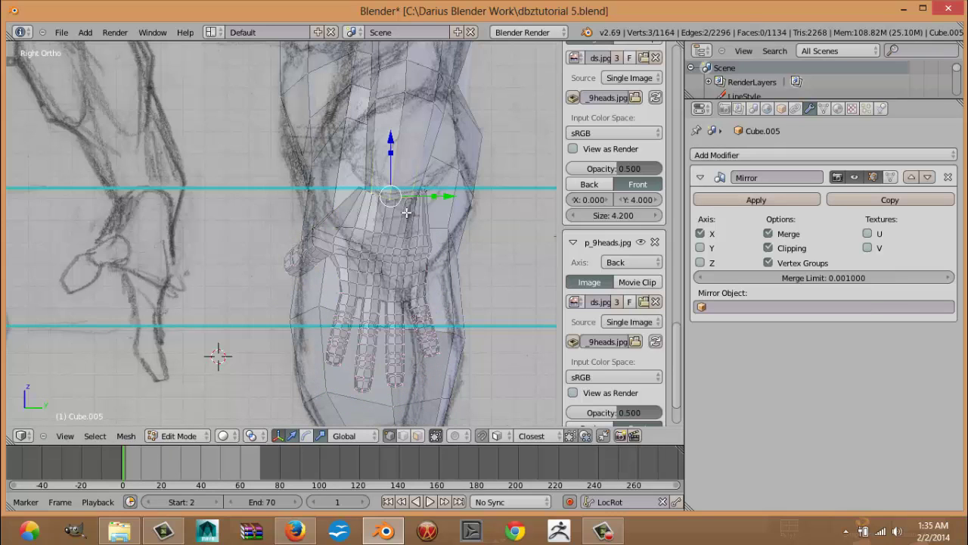
key(z)
mouse_move(408, 221)
middle_down()
mouse_move(305, 229)
mouse_move(354, 280)
mouse_move(358, 221)
mouse_move(361, 260)
middle_up()
scroll(371, 250, up, 5)
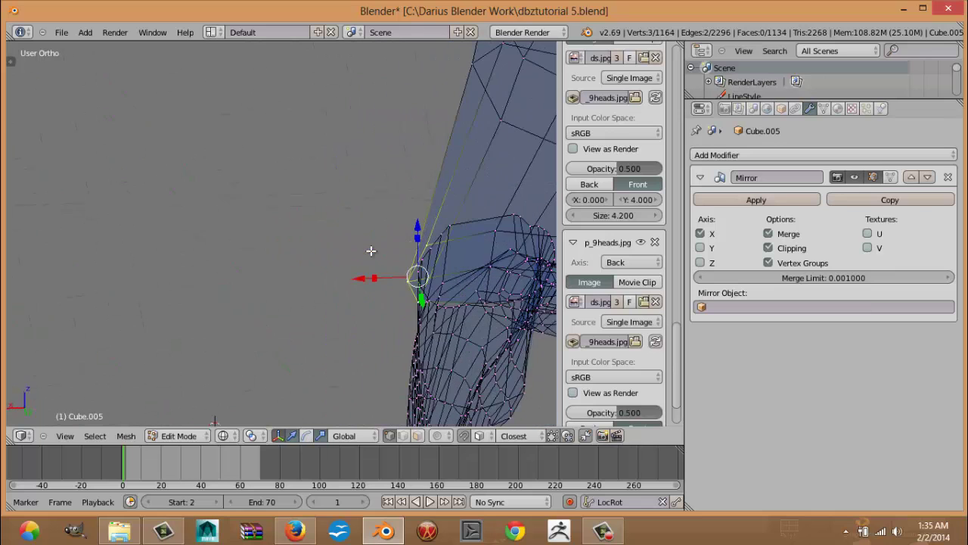
right_click(492, 266)
middle_drag(497, 280, 500, 281)
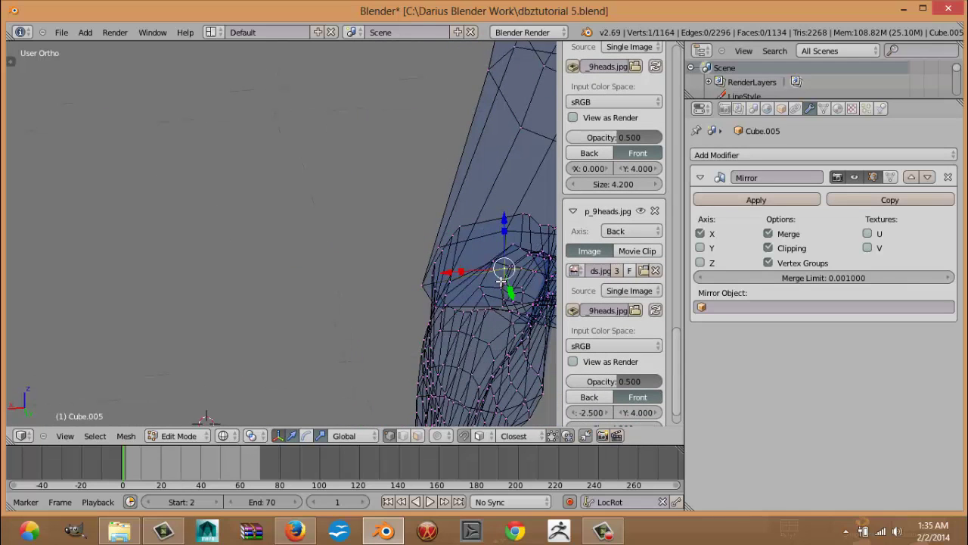
key(x)
click(496, 265)
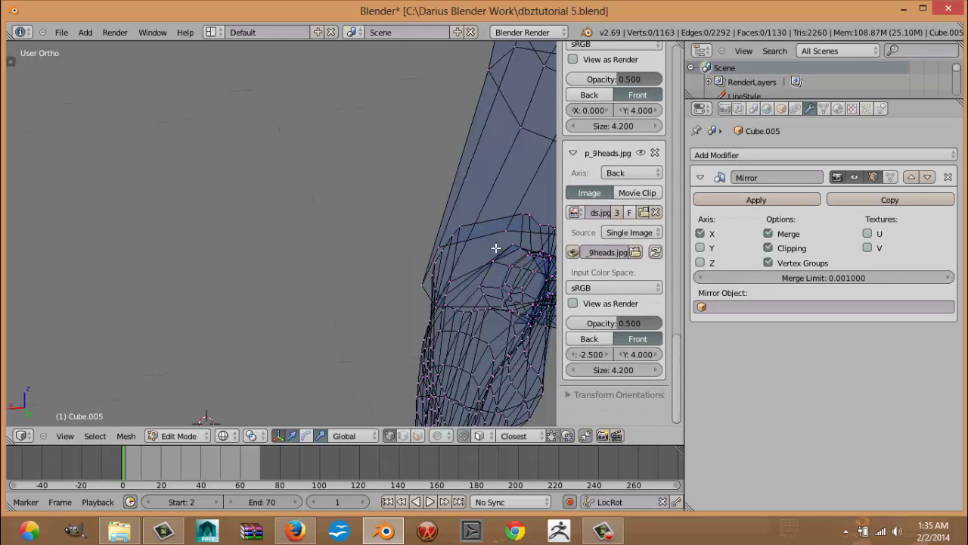
Step: Select the edge loop around the forearm's open end and scale it to fit around the hand's wrist
alt+right_click(481, 220)
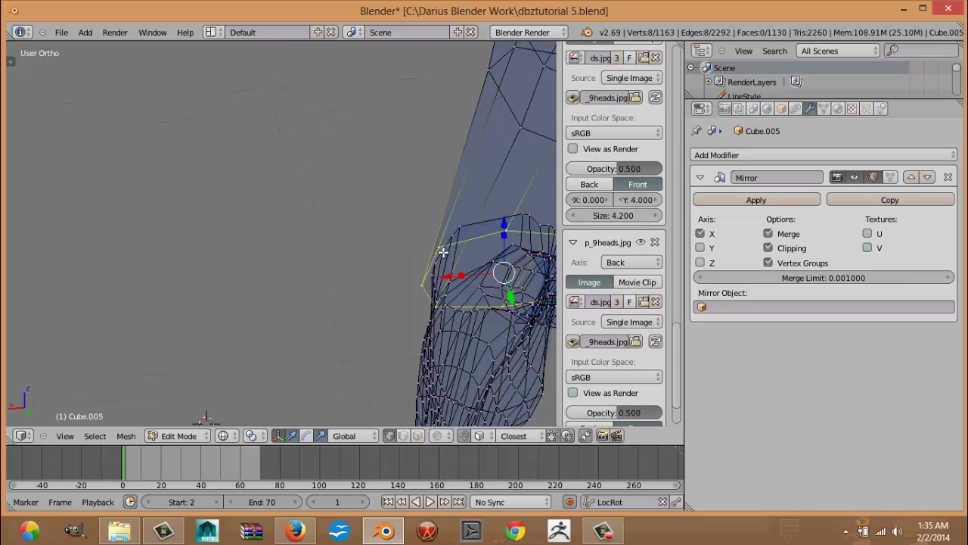
key(KP_1)
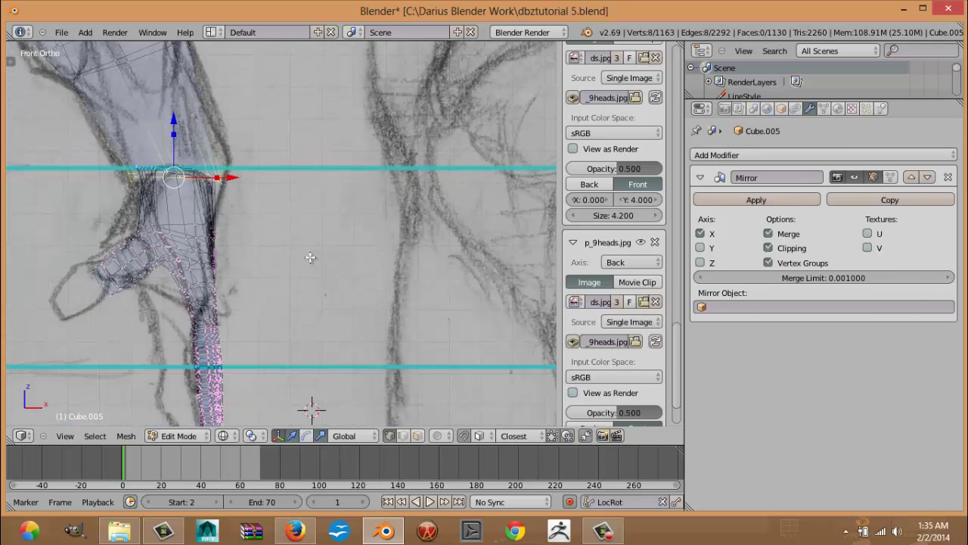
key(s)
click(270, 240)
key(z)
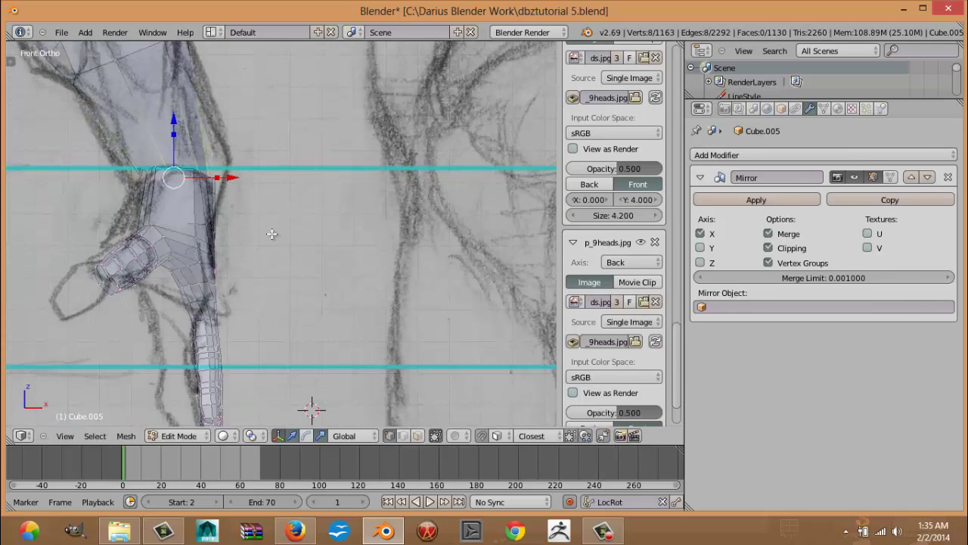
middle_drag(273, 234, 177, 258)
key(z)
key(z)
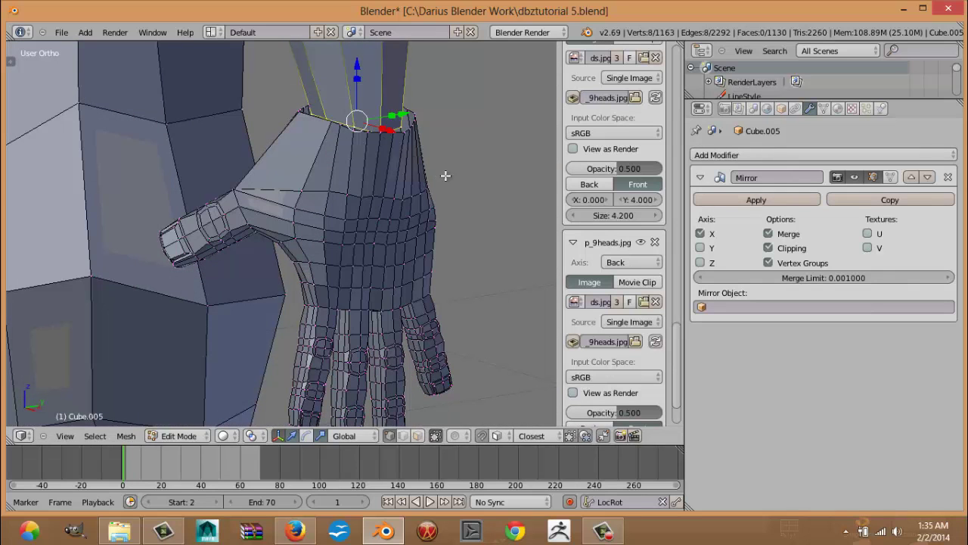
key(s)
click(459, 178)
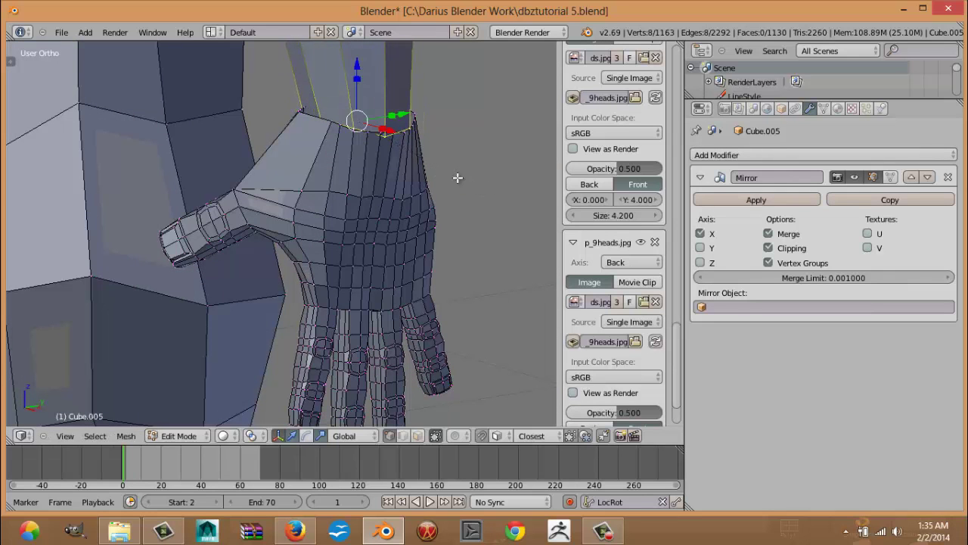
Step: Shift the forearm's end loop along Y and slightly down over the wrist, and scale it up a little in the right view
middle_drag(458, 178, 373, 181)
drag(492, 135, 519, 136)
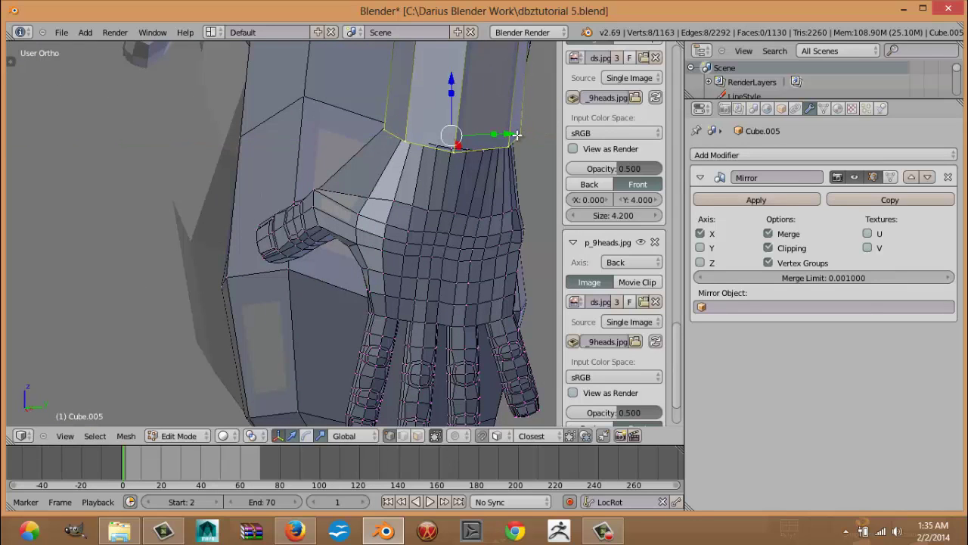
key(KP_3)
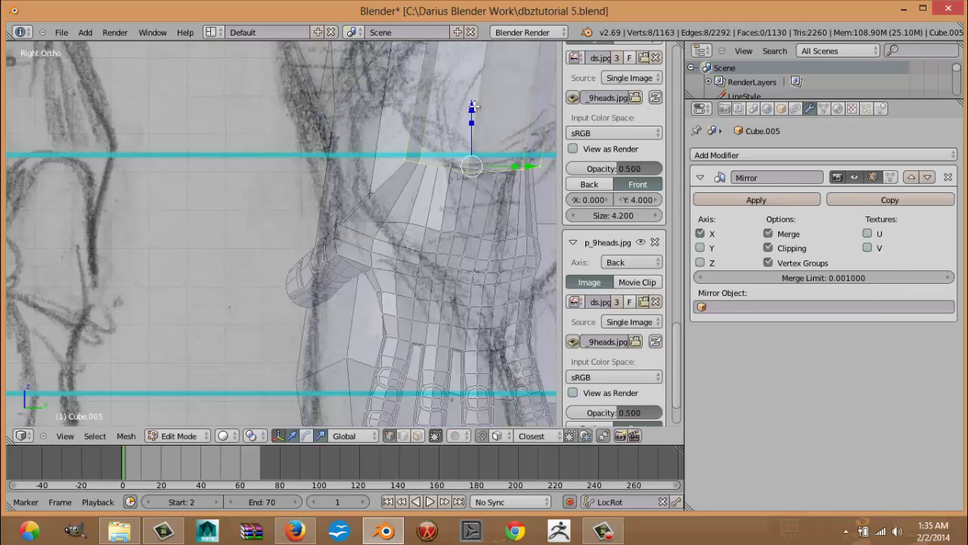
drag(474, 108, 473, 103)
key(s)
click(526, 251)
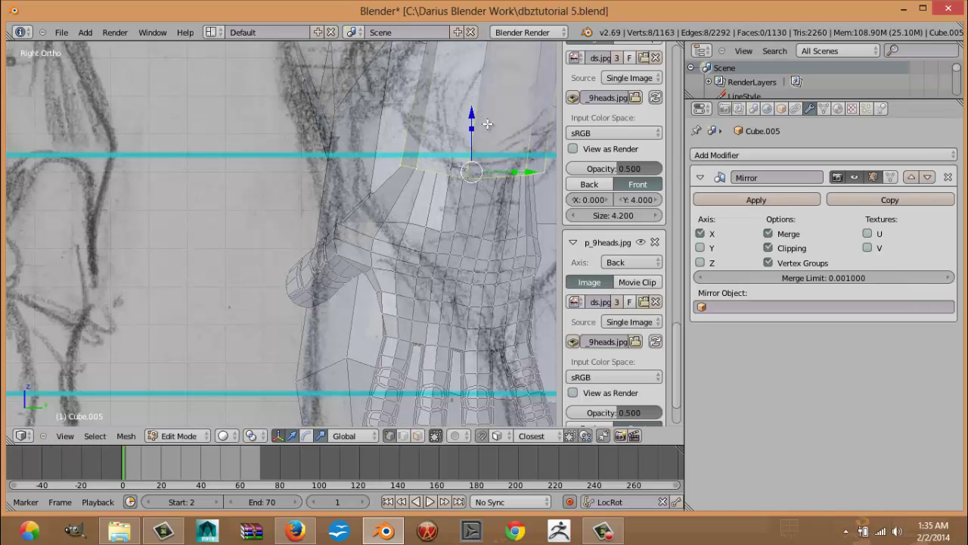
key(s)
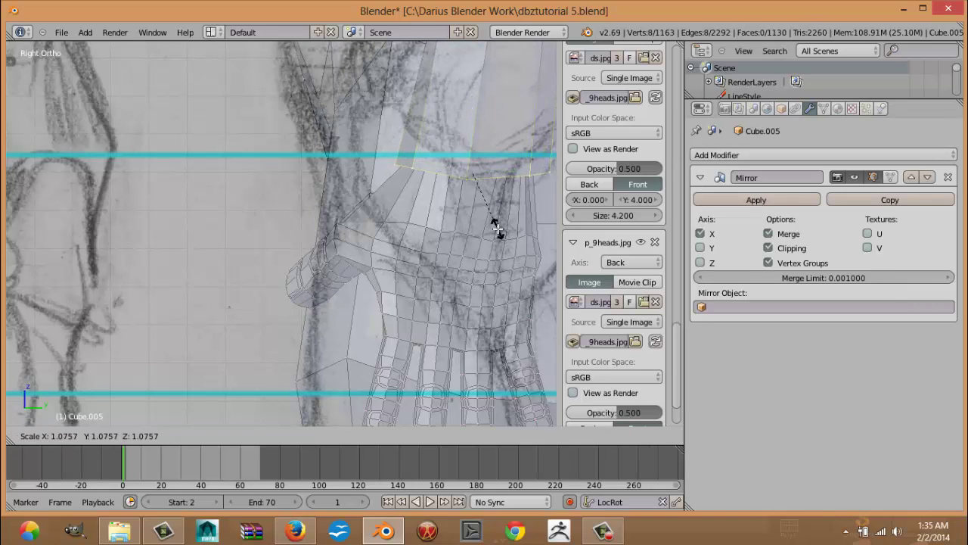
click(497, 228)
Step: Extrude the forearm's end loop, scale it inward around the wrist, and extrude it again up inside the forearm
key(e)
click(497, 227)
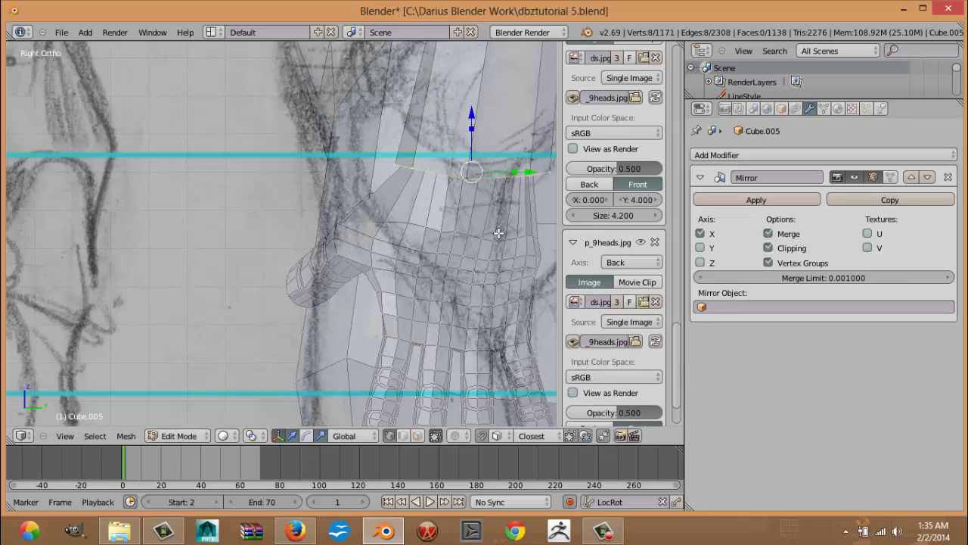
key(s)
click(495, 225)
middle_drag(492, 224, 460, 189)
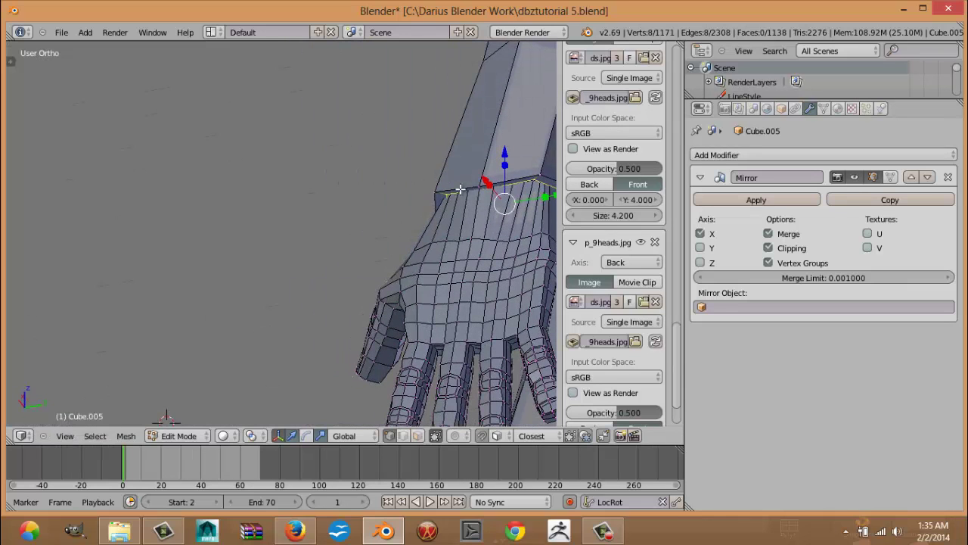
key(s)
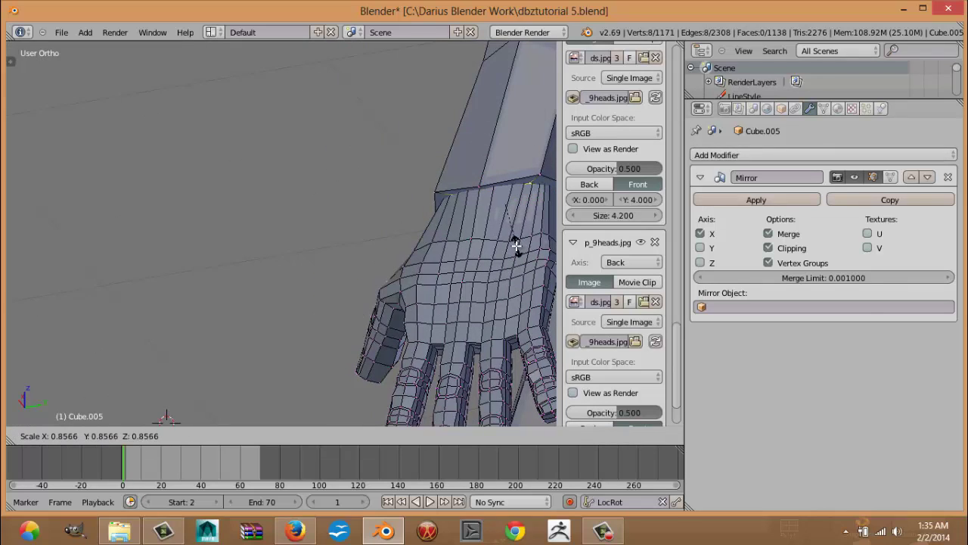
click(514, 244)
key(e)
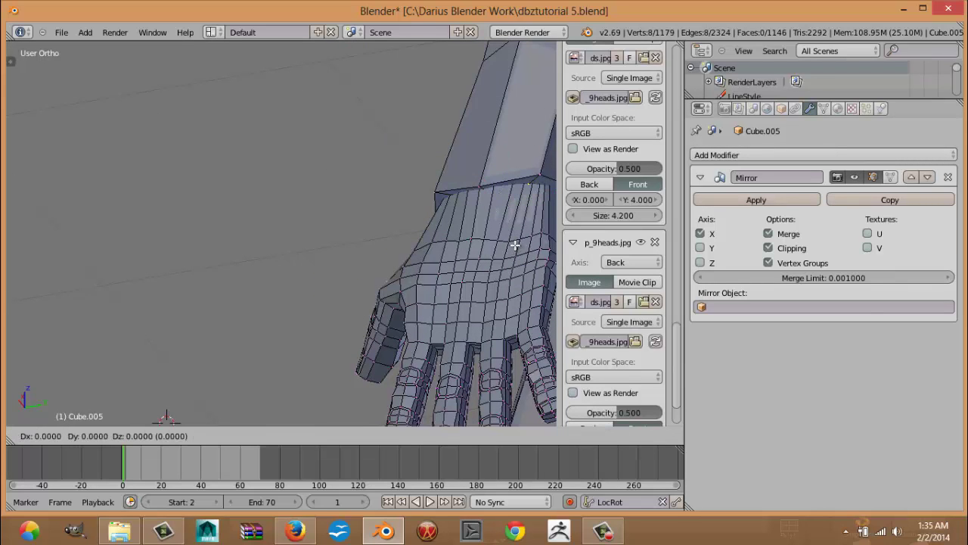
click(522, 228)
key(z)
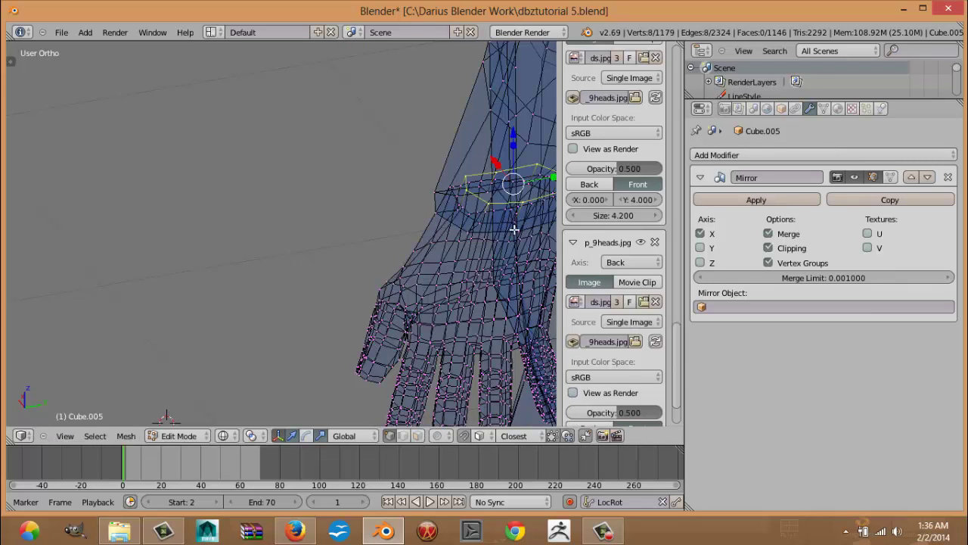
middle_drag(515, 229, 420, 275)
Step: Deselect everything, leave Edit Mode and examine the hand and the whole body in solid shading
key(a)
scroll(417, 269, down, 4)
key(Tab)
mouse_move(404, 235)
middle_down()
mouse_move(471, 235)
mouse_move(447, 267)
mouse_move(463, 271)
middle_up()
key(z)
middle_drag(348, 280, 435, 287)
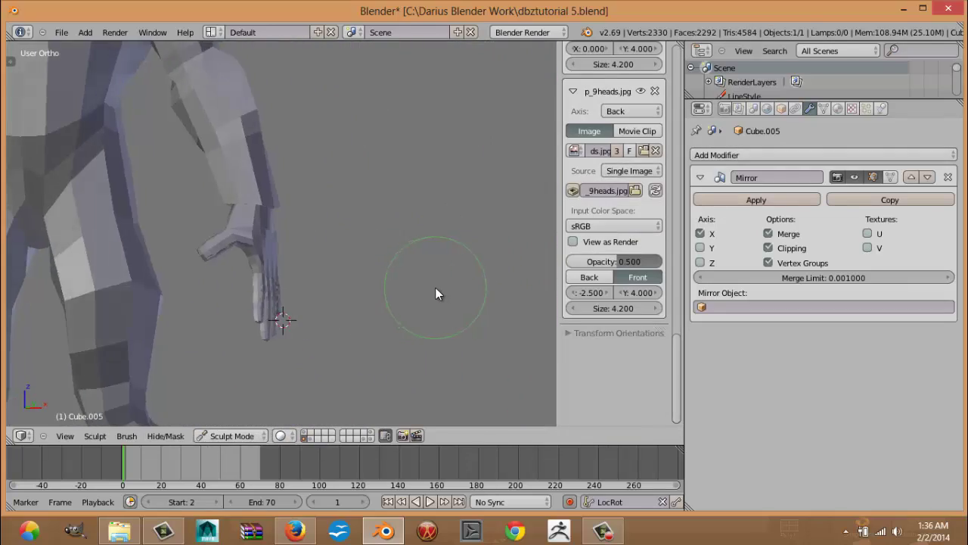
scroll(282, 287, down, 5)
scroll(239, 273, up, 1)
middle_drag(241, 275, 215, 284)
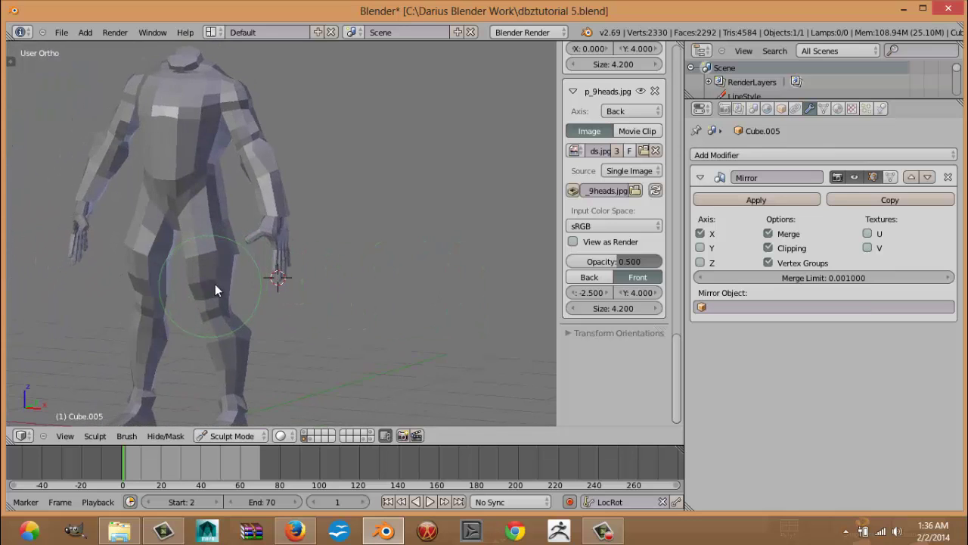
scroll(235, 262, up, 8)
scroll(234, 262, up, 3)
Step: Cut an edge loop around the lower forearm in Edit Mode and slide it close to the wrist end
key(Tab)
shift+middle_drag(280, 156, 318, 306)
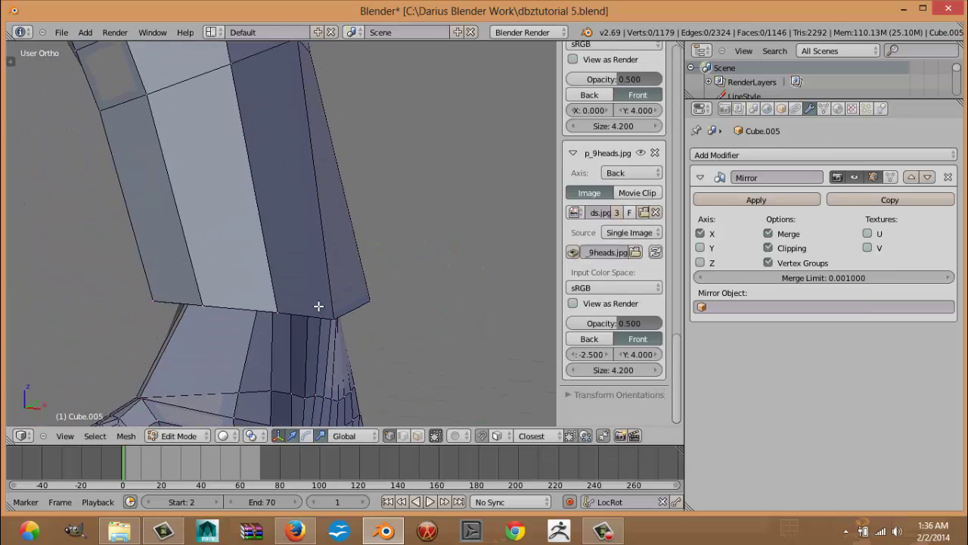
key(ctrl+r)
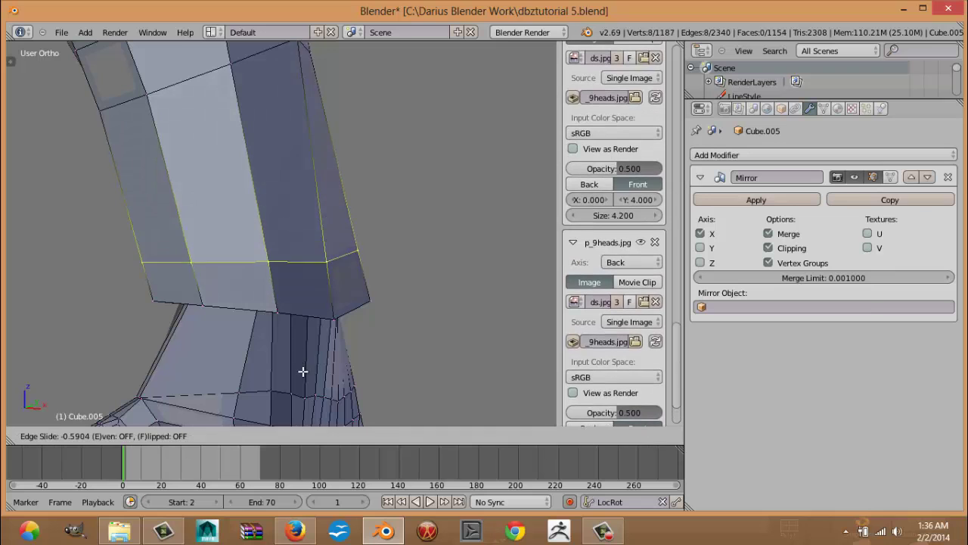
click(301, 398)
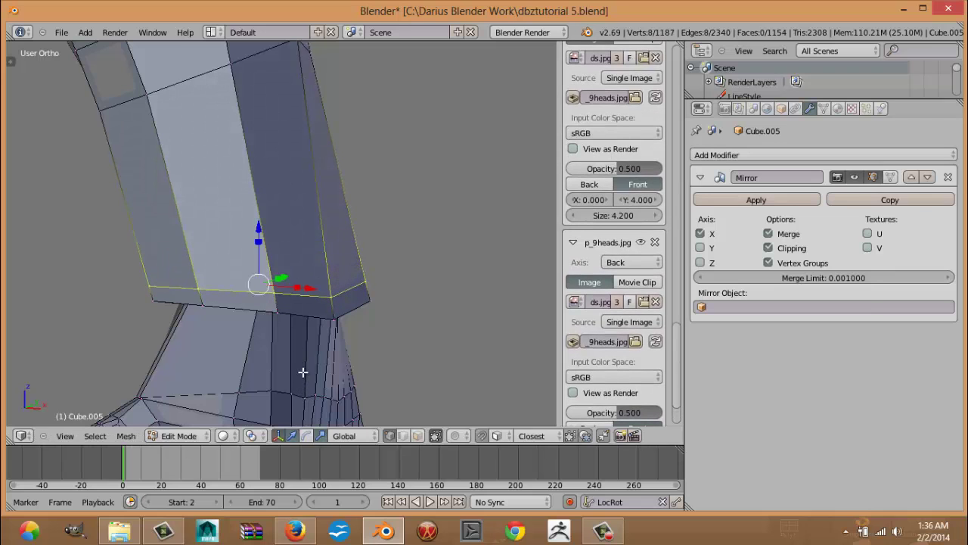
Step: Cut a second loop just above the first, scale it to about 0.93, and move it down to form a cuff edge
key(ctrl+r)
click(331, 267)
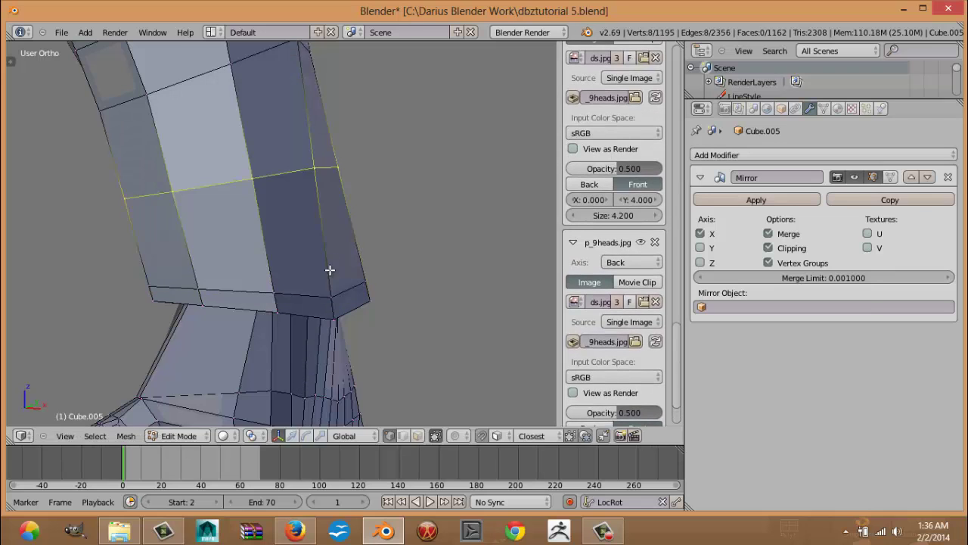
click(330, 384)
key(s)
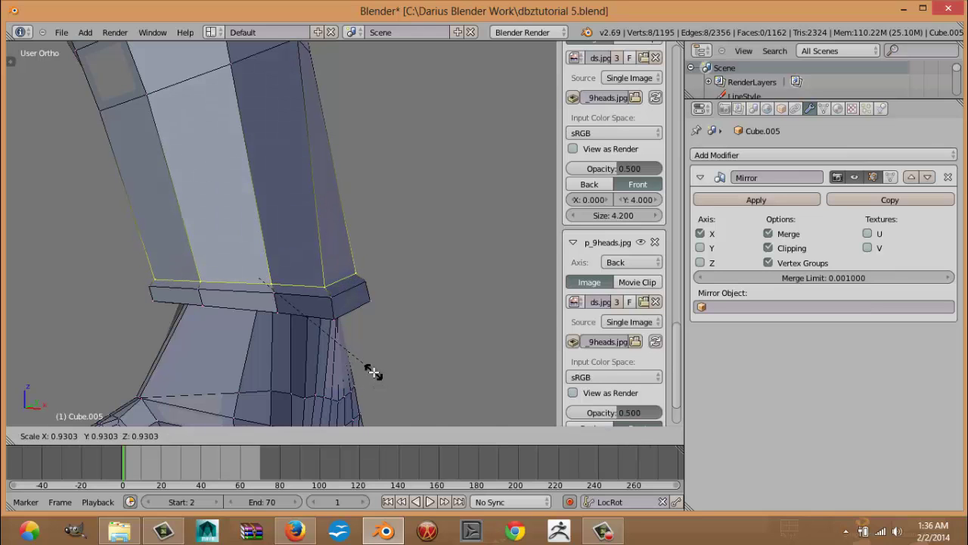
click(370, 372)
key(g)
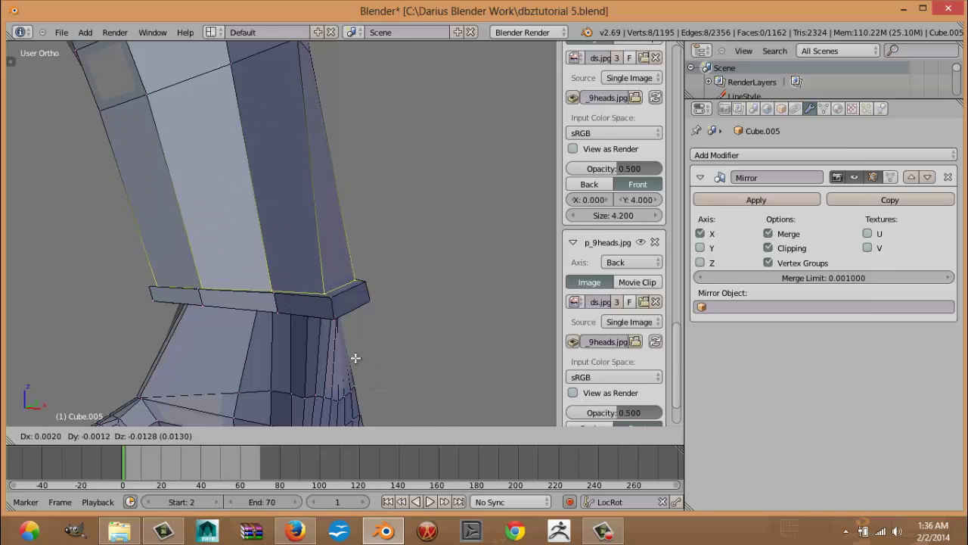
click(355, 356)
Step: Leave Edit Mode and examine the cuffed wrist, the full body and the neck from several angles
key(Tab)
scroll(274, 297, down, 7)
middle_drag(244, 274, 178, 308)
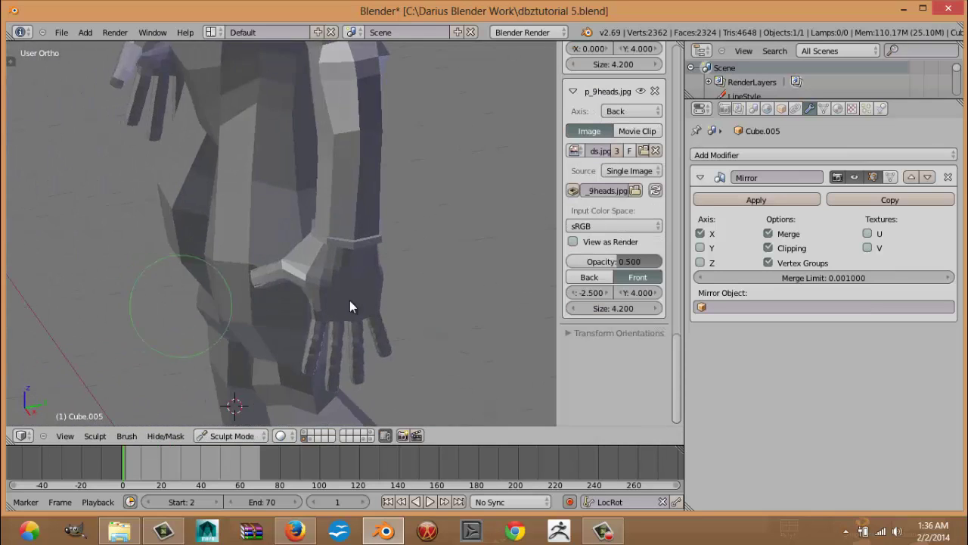
mouse_move(401, 303)
middle_down()
mouse_move(328, 283)
mouse_move(402, 287)
middle_up()
scroll(391, 275, down, 6)
shift+middle_drag(219, 278, 350, 269)
middle_drag(344, 301, 326, 274)
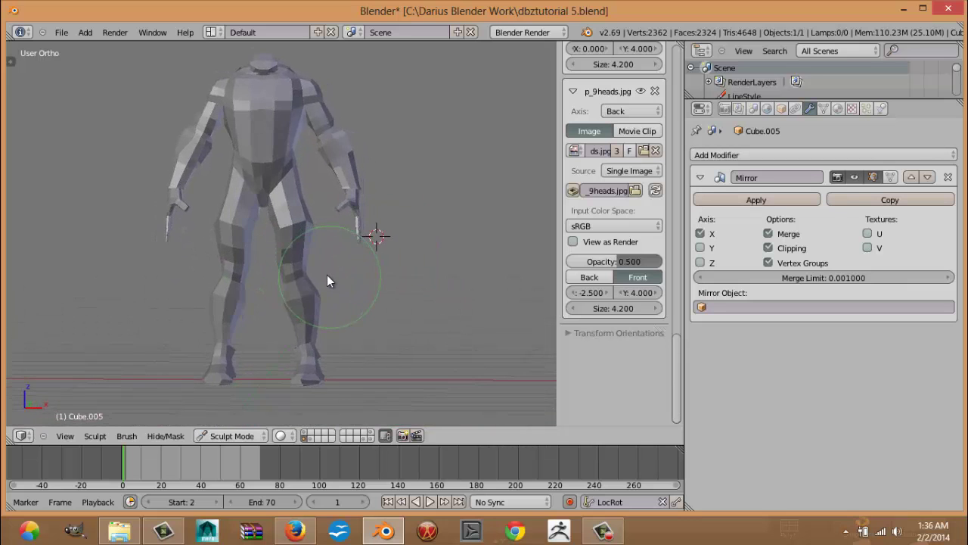
shift+middle_drag(335, 174, 365, 270)
scroll(363, 269, up, 6)
mouse_move(358, 198)
middle_down()
mouse_move(328, 305)
mouse_move(309, 230)
middle_up()
Step: Select the three inner vertices of the cap on top of the neck and delete them to open it
key(Tab)
alt+right_click(434, 249)
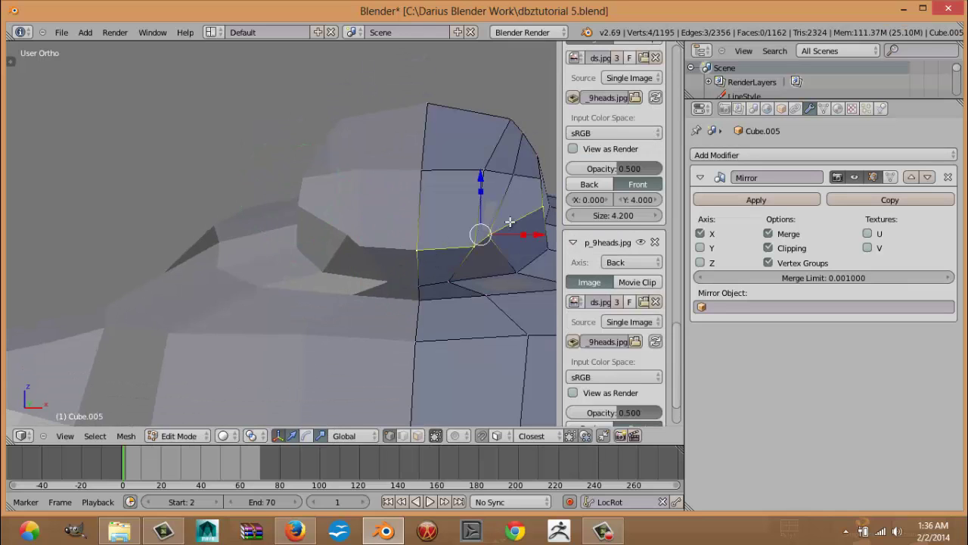
middle_drag(531, 188, 491, 212)
middle_drag(383, 214, 344, 85)
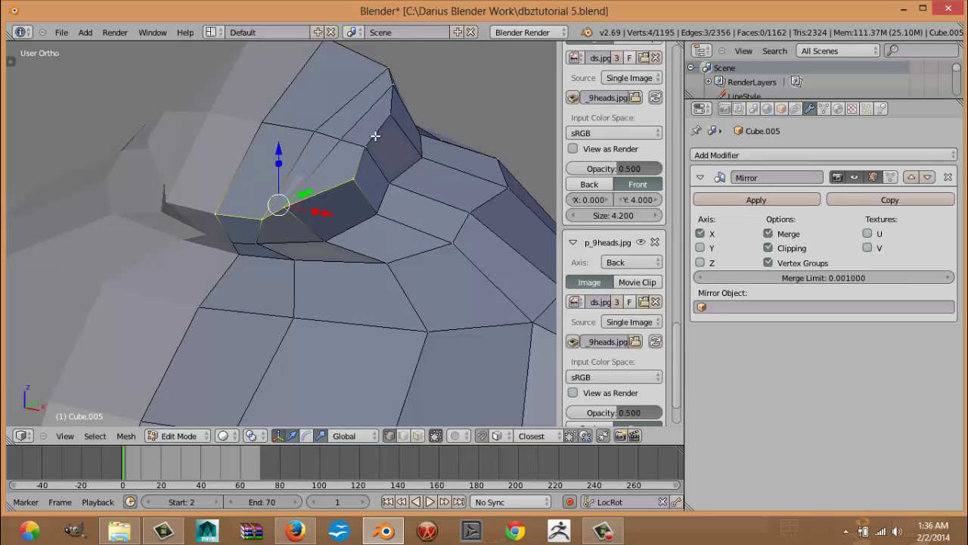
alt+shift+right_click(352, 62)
shift+right_click(310, 134)
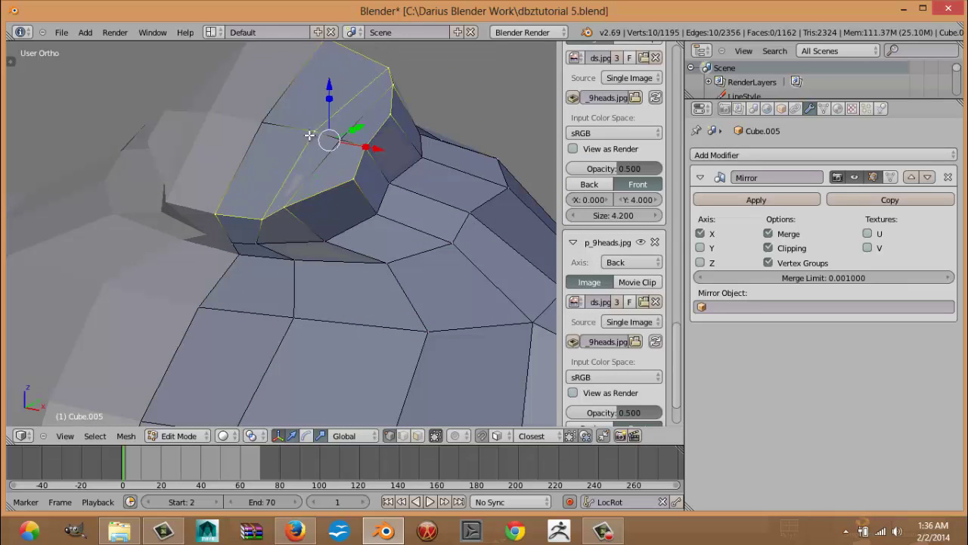
shift+right_click(328, 137)
shift+right_click(267, 126)
right_click(317, 136)
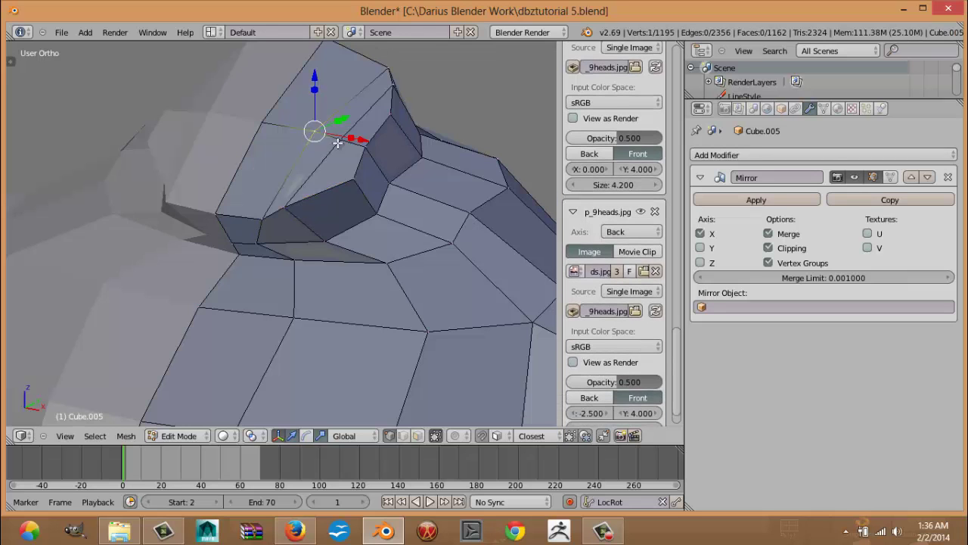
shift+right_click(342, 143)
shift+right_click(262, 120)
key(x)
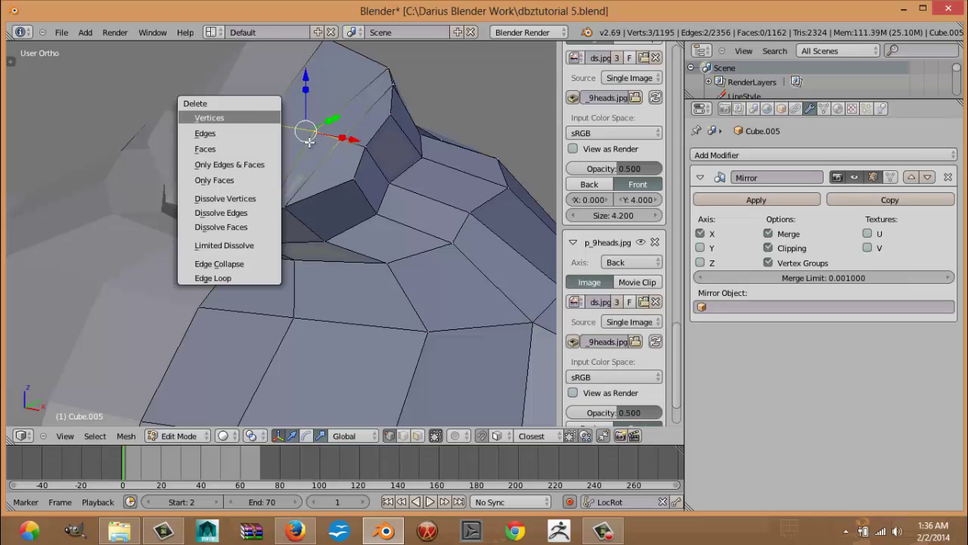
key(Return)
Step: Move two vertices on the side of the neck opening outward to widen its base
right_click(366, 147)
middle_drag(373, 154, 397, 168)
key(g)
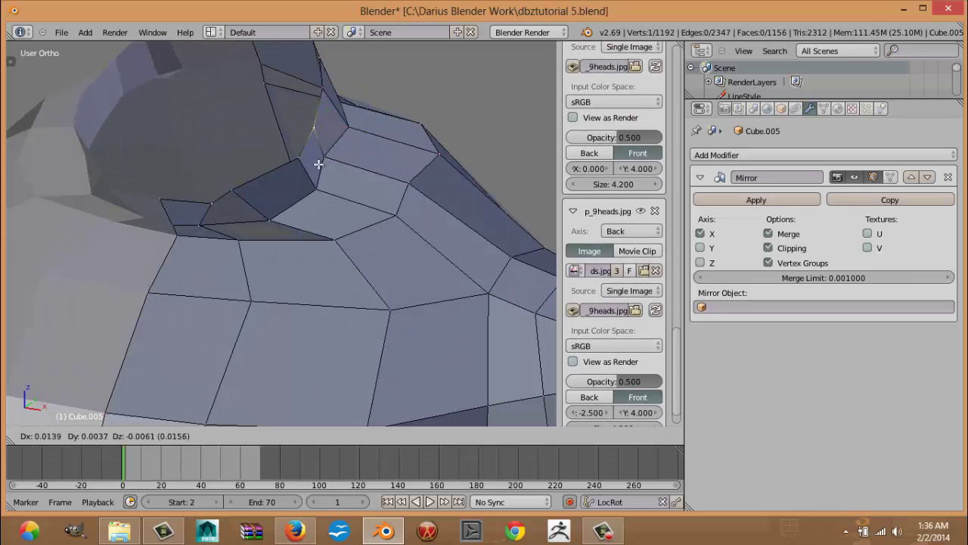
click(322, 164)
right_click(324, 163)
key(g)
click(338, 163)
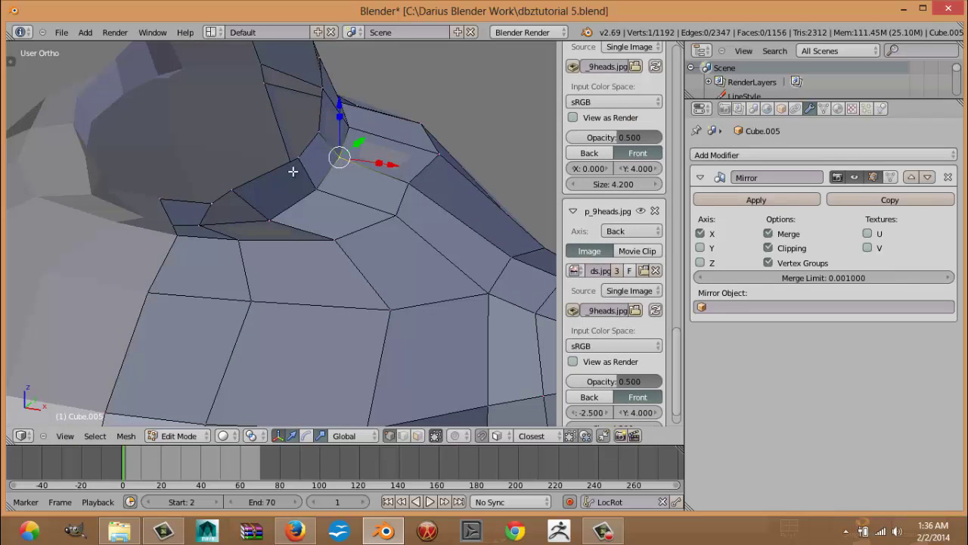
Step: Move one rim vertex of the neck opening slightly to smooth the curve of the rim
right_click(234, 190)
key(g)
click(246, 197)
Step: Extrude the neck's rim loop and narrow it inward in front view, then extrude it down about 0.07 to form an inner lip
alt+right_click(274, 179)
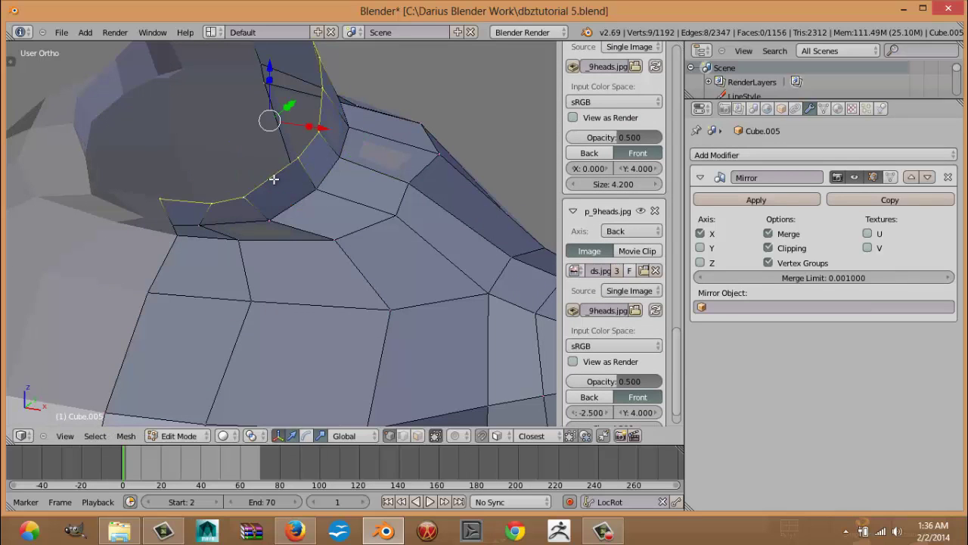
key(KP_1)
shift+middle_drag(138, 240, 378, 171)
key(e)
click(438, 215)
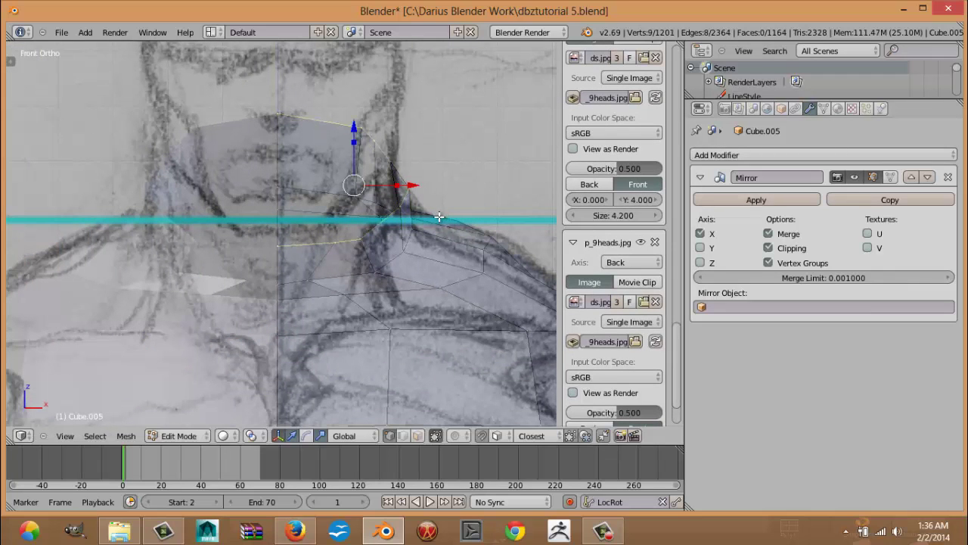
key(s)
click(395, 270)
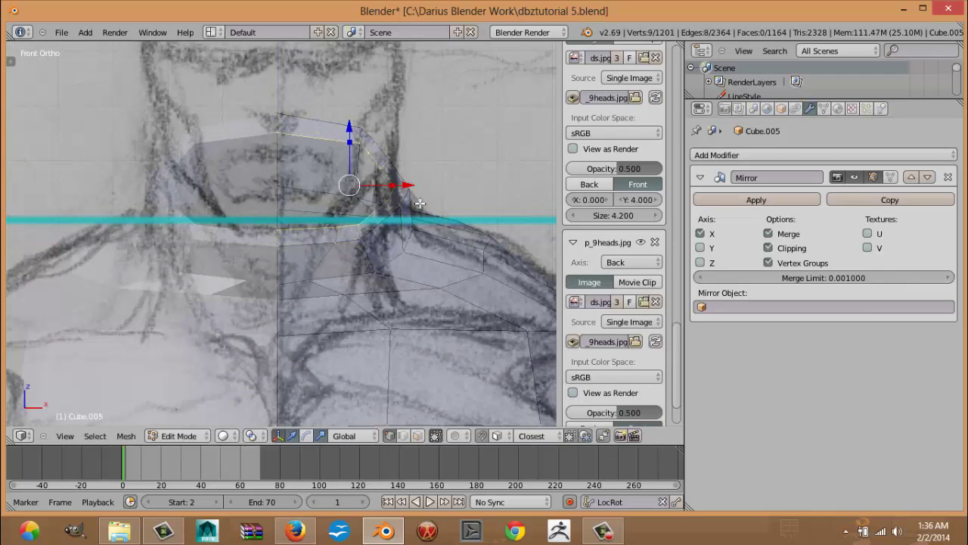
drag(404, 185, 391, 186)
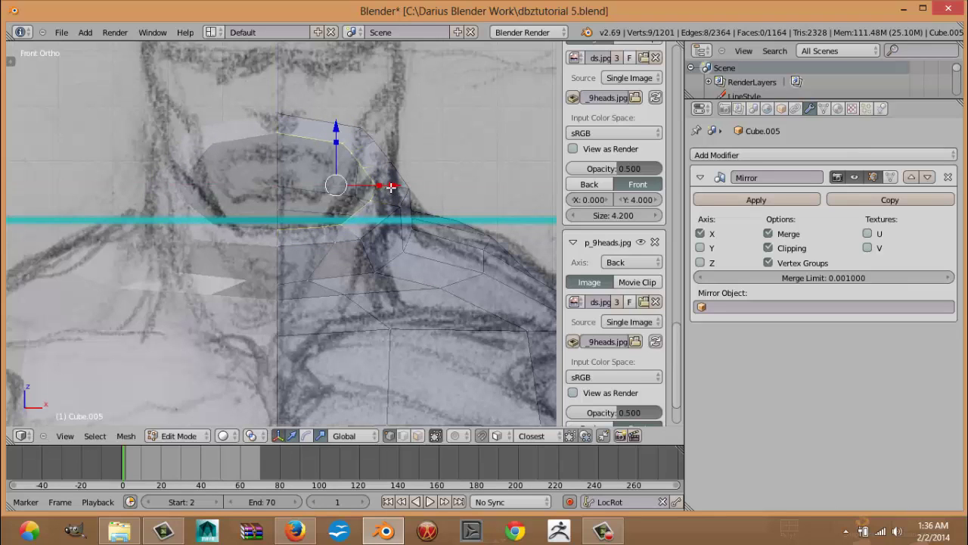
key(g)
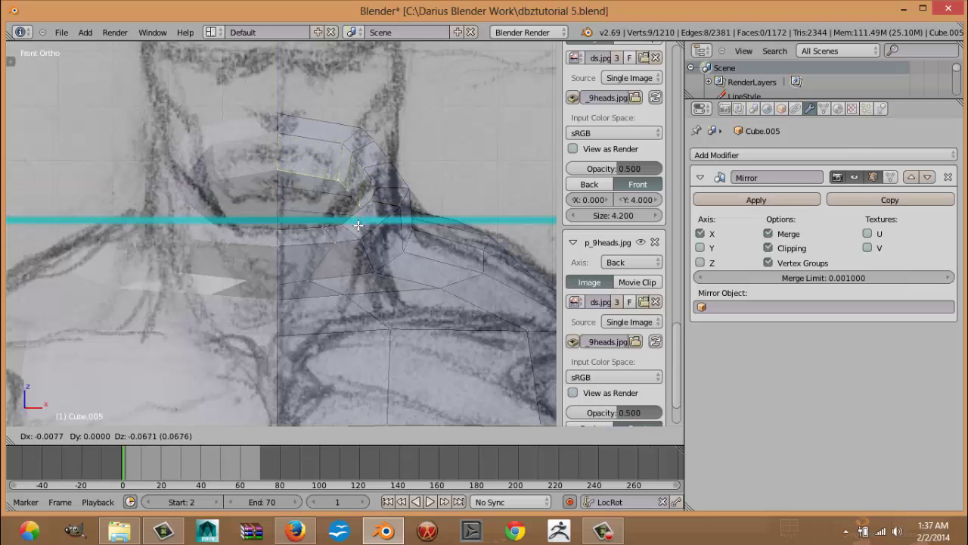
click(358, 227)
Step: Cut two edge loops around the neck below the rim, one beneath the other
key(ctrl+r)
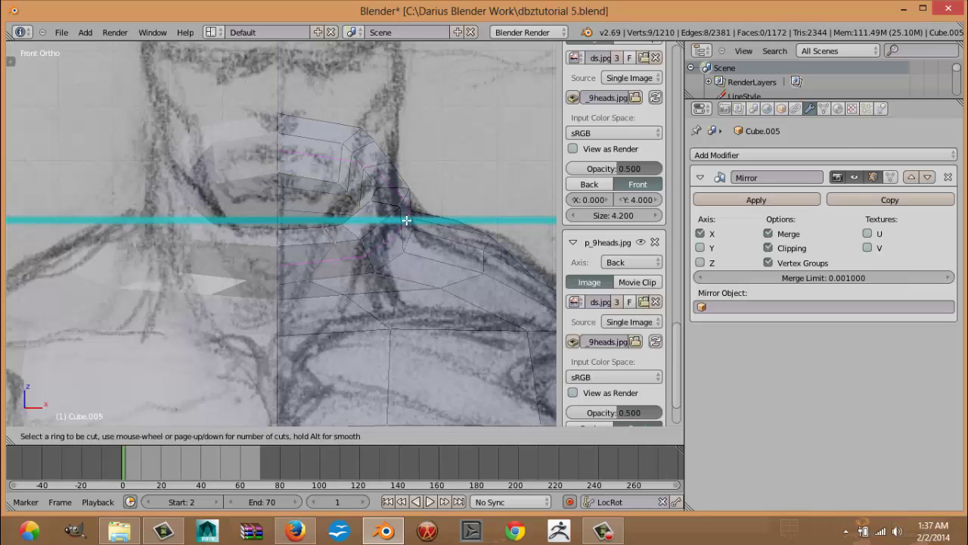
click(406, 221)
click(406, 212)
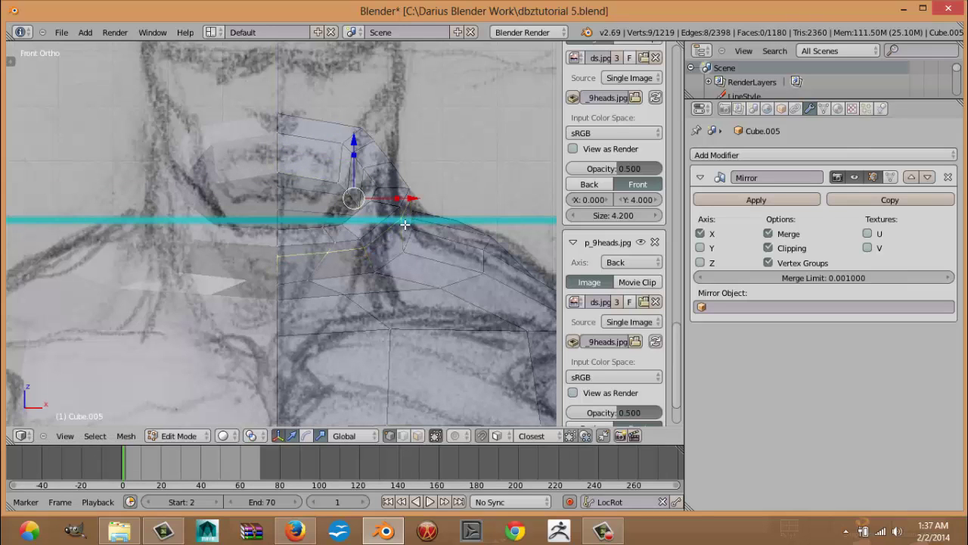
key(ctrl+r)
click(405, 226)
click(404, 226)
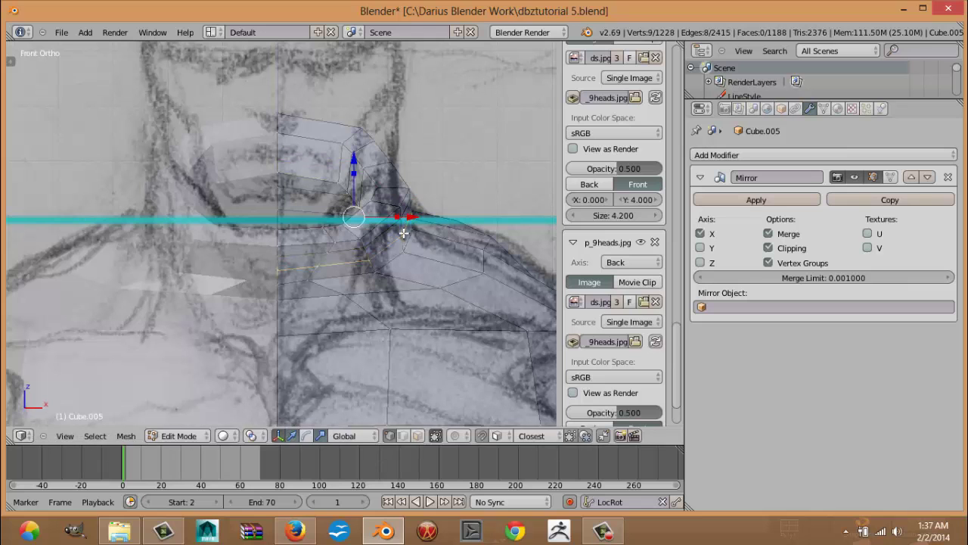
Step: Slide the lower of the two new neck loops upward and scale it down very slightly
key(g)
key(g)
click(397, 283)
key(s)
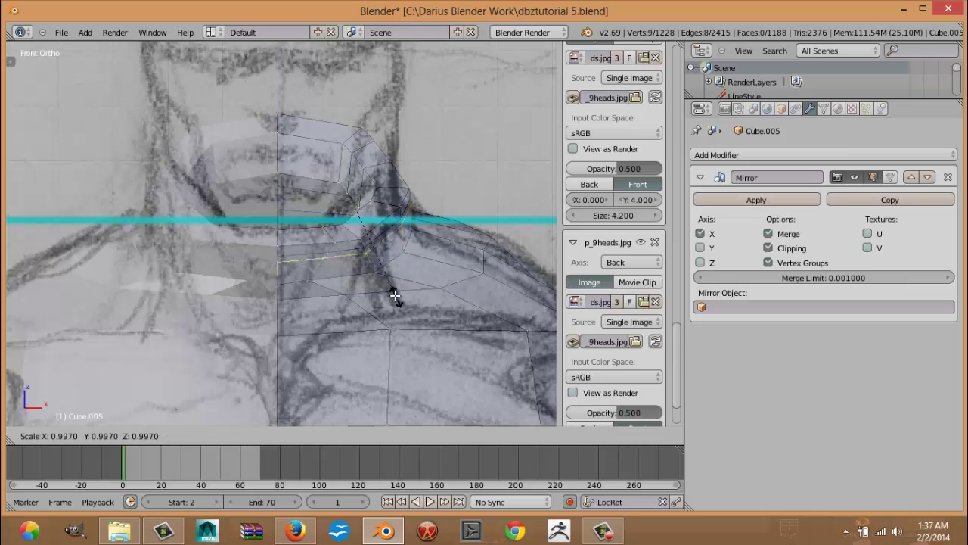
click(389, 287)
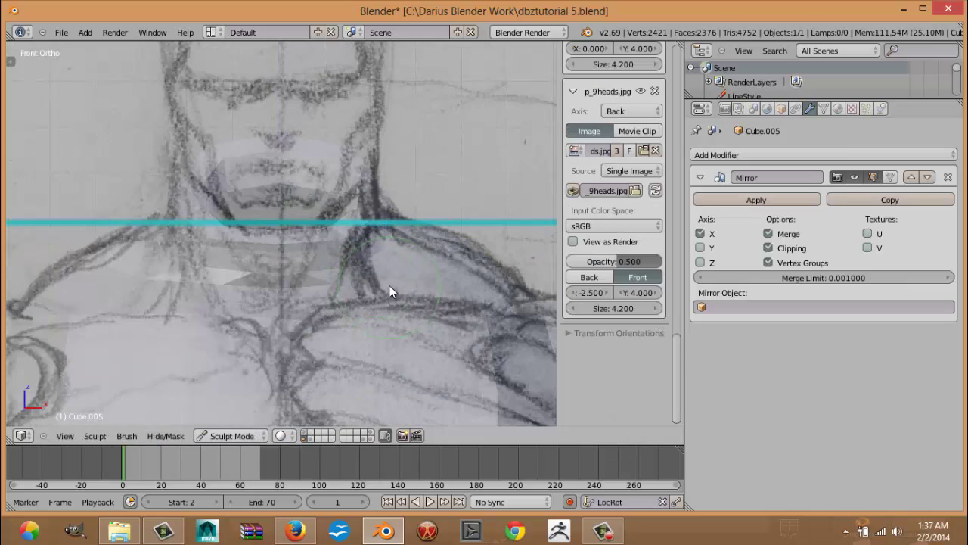
Step: Return the body to Object Mode and give it smooth shading
mouse_move(389, 287)
middle_down()
mouse_move(283, 304)
mouse_move(356, 296)
middle_up()
scroll(318, 294, down, 5)
scroll(355, 296, down, 1)
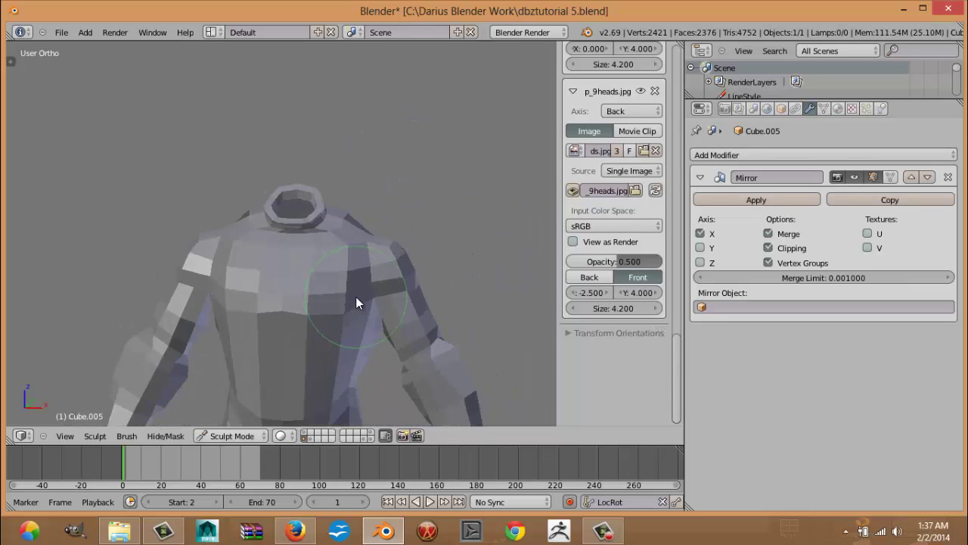
scroll(356, 297, down, 2)
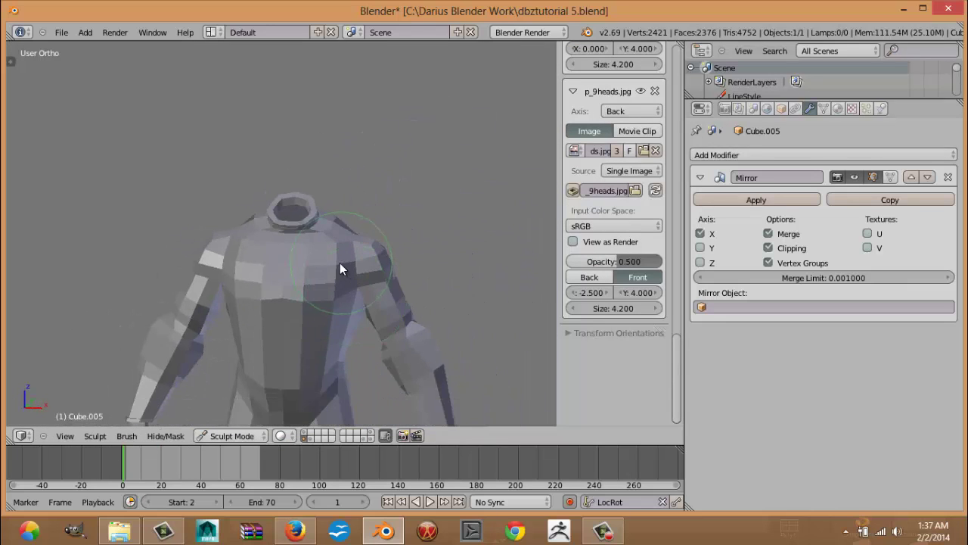
click(232, 435)
click(240, 421)
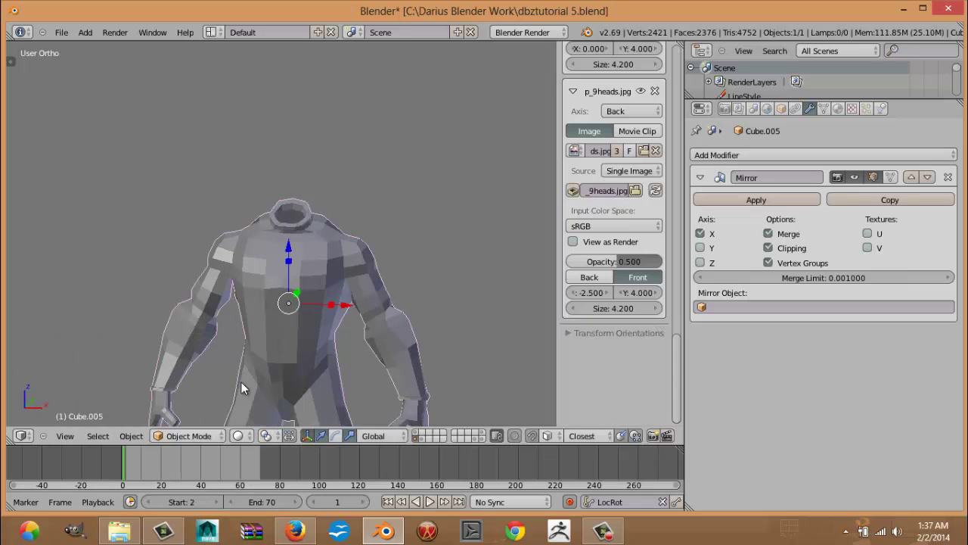
key(n)
key(t)
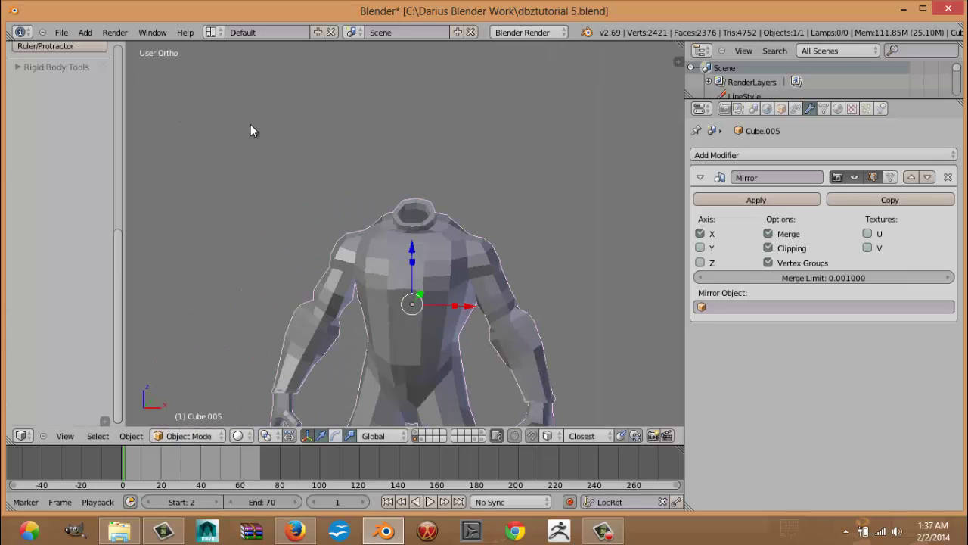
scroll(37, 224, up, 8)
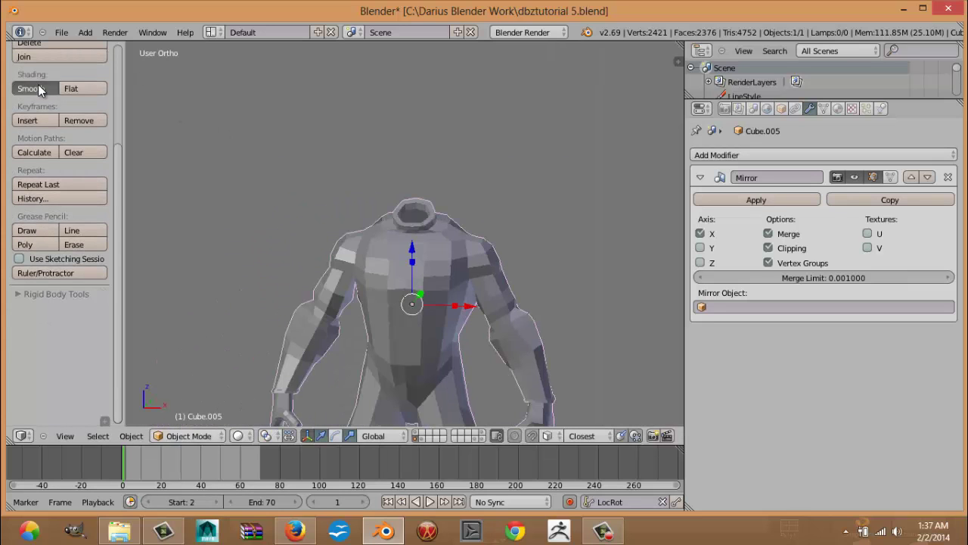
click(31, 89)
Step: Examine the smooth-shaded body from the legs up to the torso from several angles
shift+middle_drag(412, 291, 528, 289)
shift+middle_drag(399, 275, 346, 92)
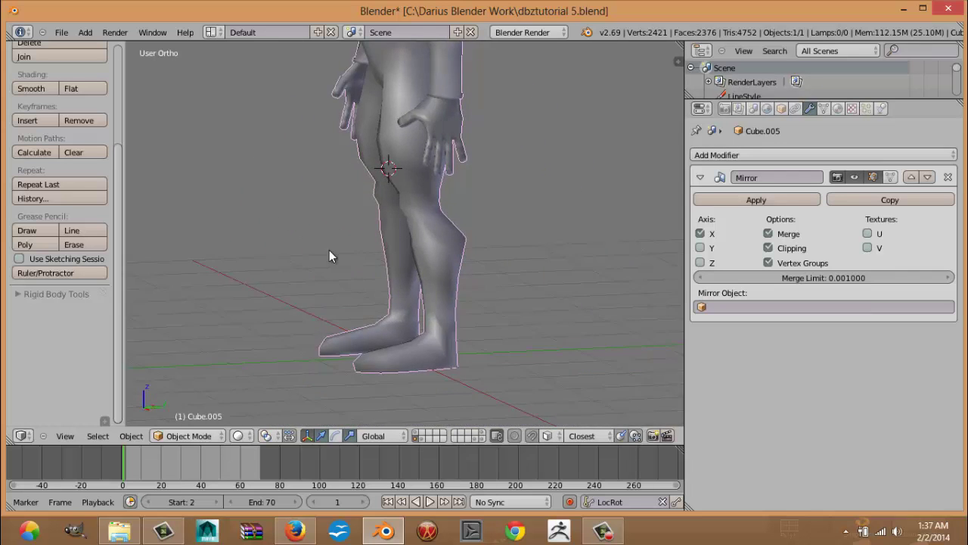
middle_drag(329, 249, 433, 246)
shift+middle_drag(339, 117, 414, 265)
mouse_move(394, 194)
middle_down()
mouse_move(407, 202)
mouse_move(291, 208)
mouse_move(390, 230)
middle_up()
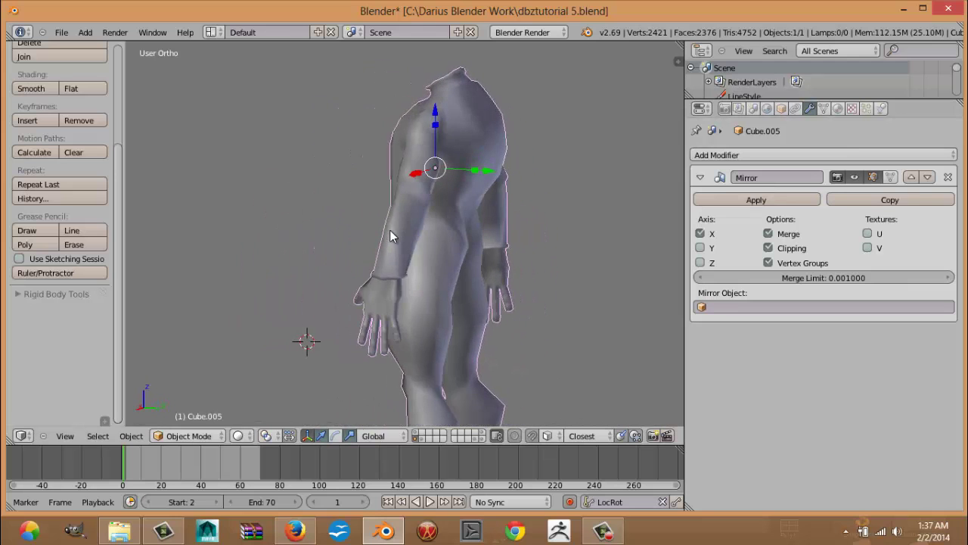
Step: Edit the mesh in side view as a wireframe and move two vertices at the back of the buttock toward the sketch outline
key(KP_3)
scroll(499, 284, up, 3)
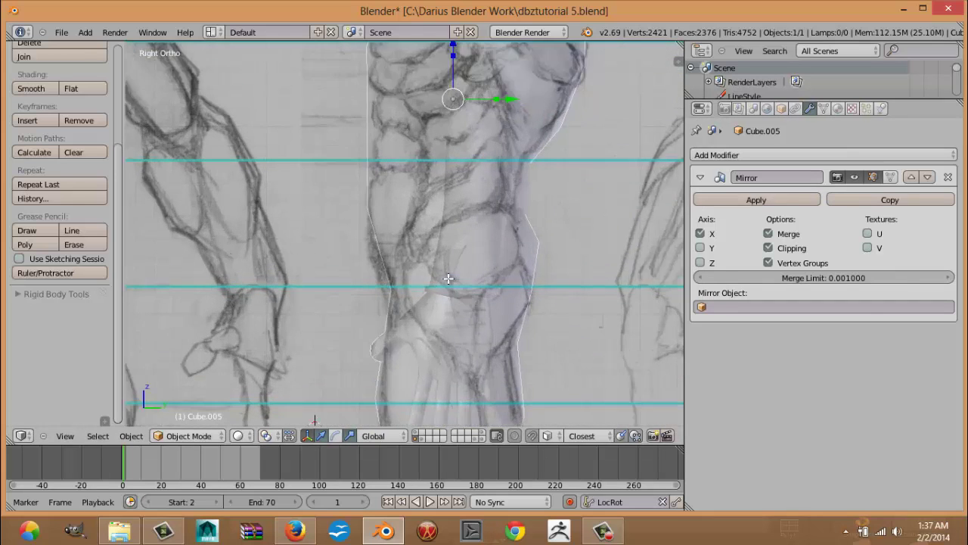
key(Tab)
scroll(502, 298, up, 3)
shift+middle_drag(579, 252, 447, 206)
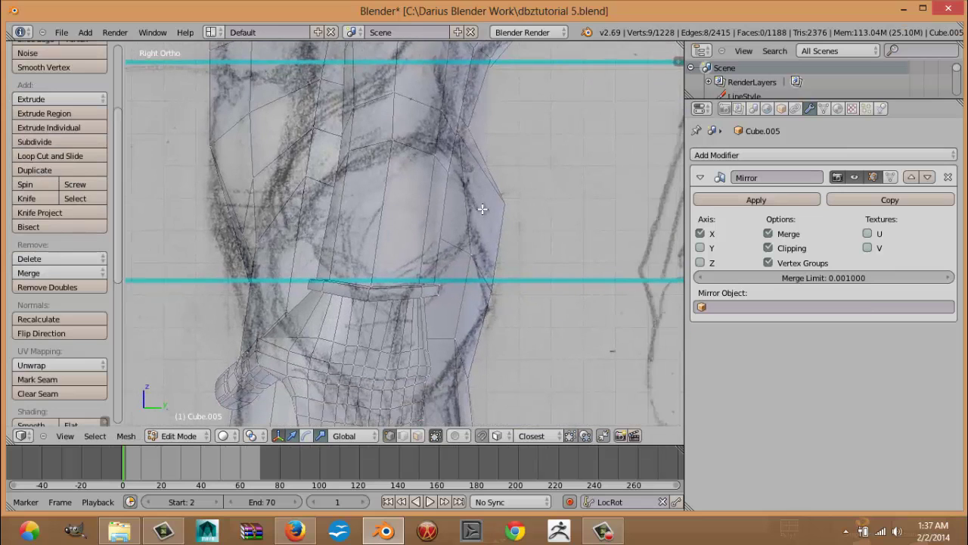
right_click(471, 261)
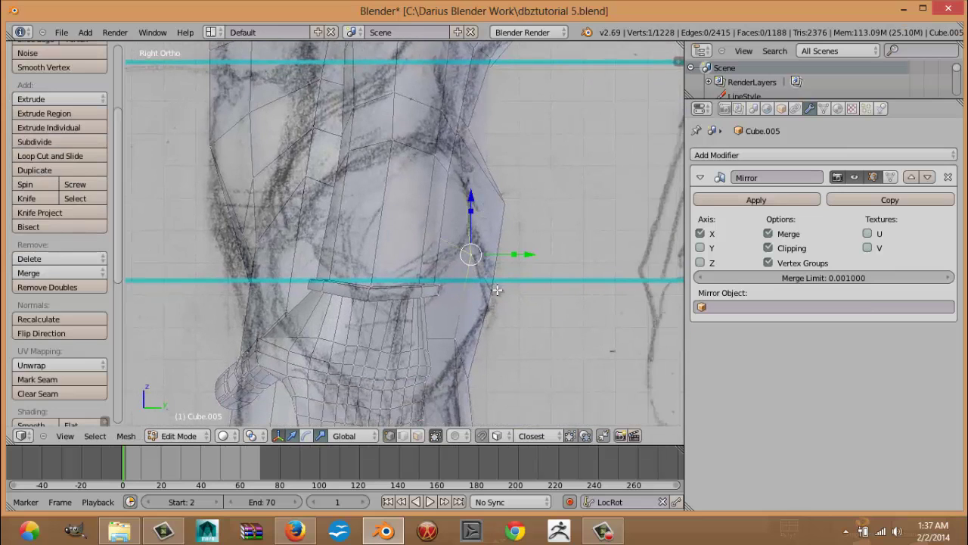
key(z)
shift+right_click(496, 289)
key(g)
click(493, 266)
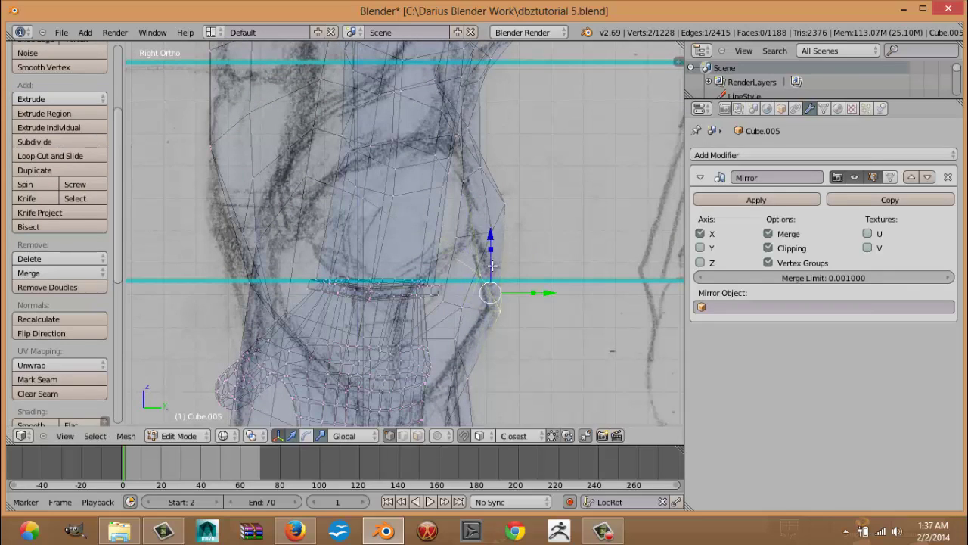
Step: Move two inner vertices of the lower buttock, one after the other, slightly backward and down
right_click(461, 310)
key(g)
click(478, 320)
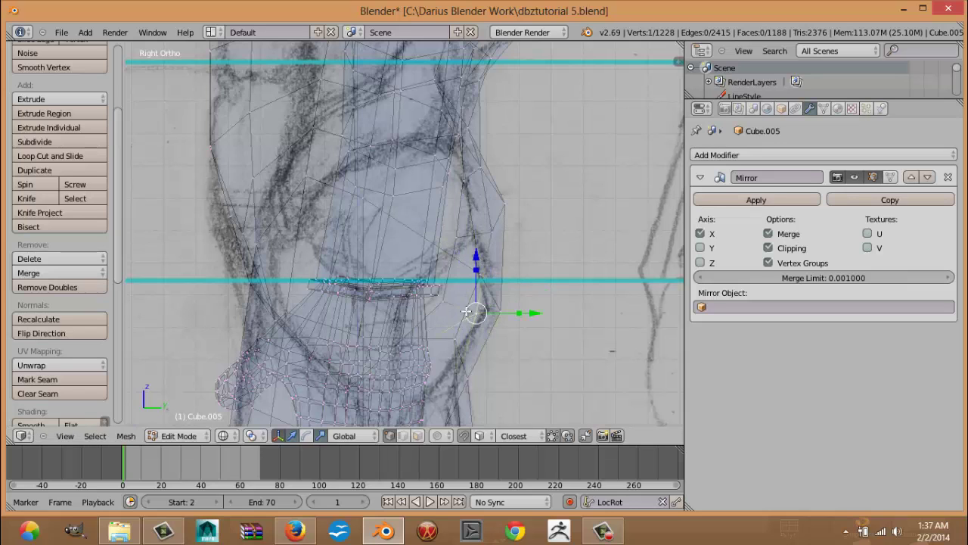
right_click(444, 302)
key(g)
click(451, 308)
Step: Select the three vertices across the middle of the buttock and move them about 0.07 backward and 0.04 down
right_click(488, 237)
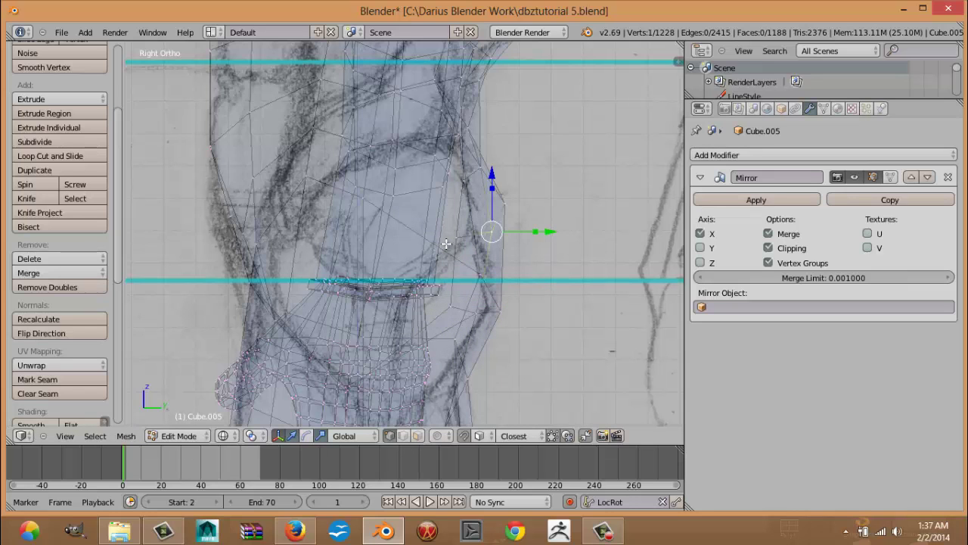
shift+right_click(460, 237)
shift+right_click(525, 209)
key(g)
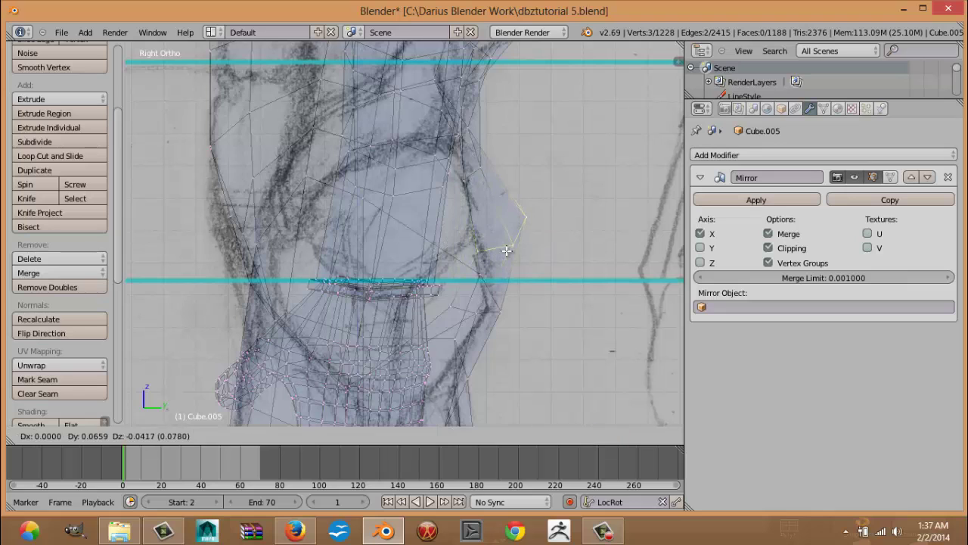
click(506, 240)
Step: Add the four vertices above to the buttock selection and move the whole group down about 0.09
shift+right_click(470, 182)
shift+right_click(487, 160)
shift+right_click(472, 131)
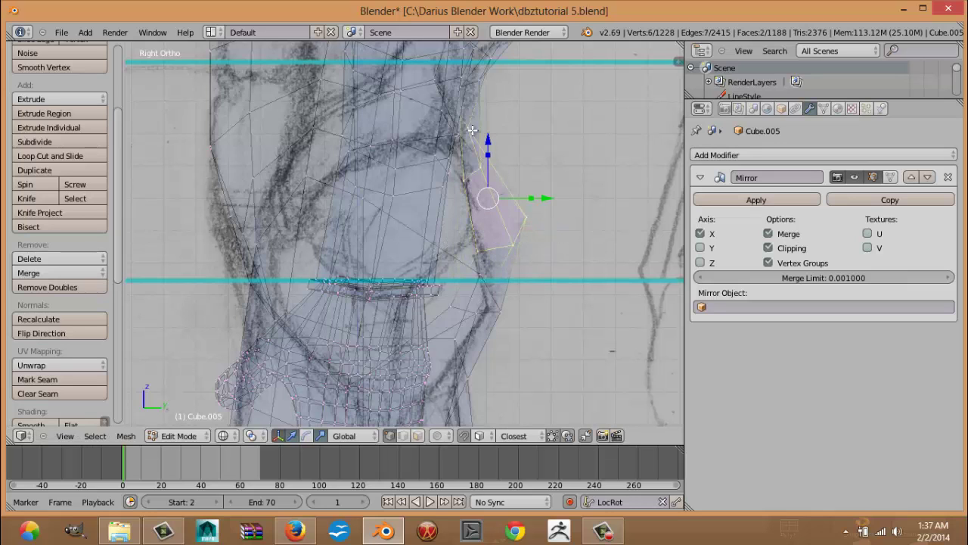
shift+right_click(465, 140)
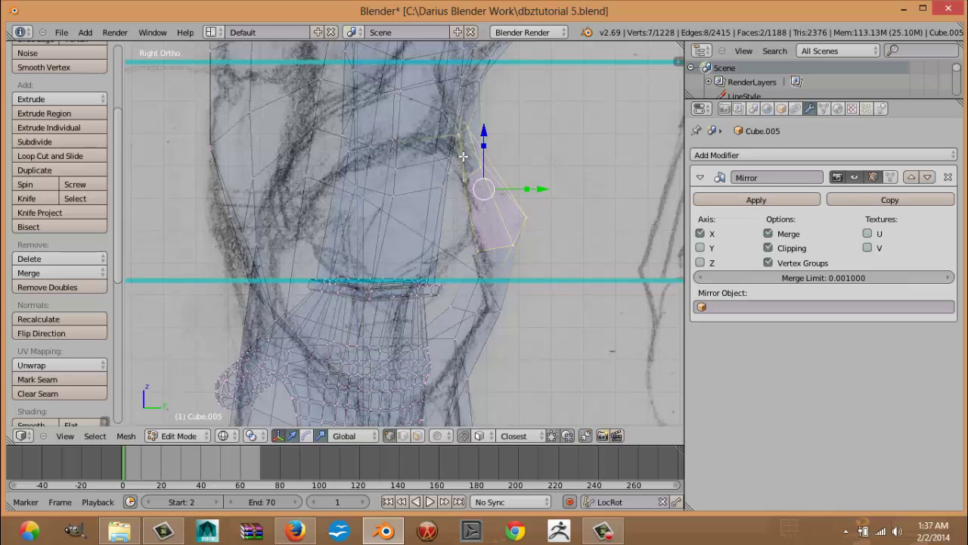
key(g)
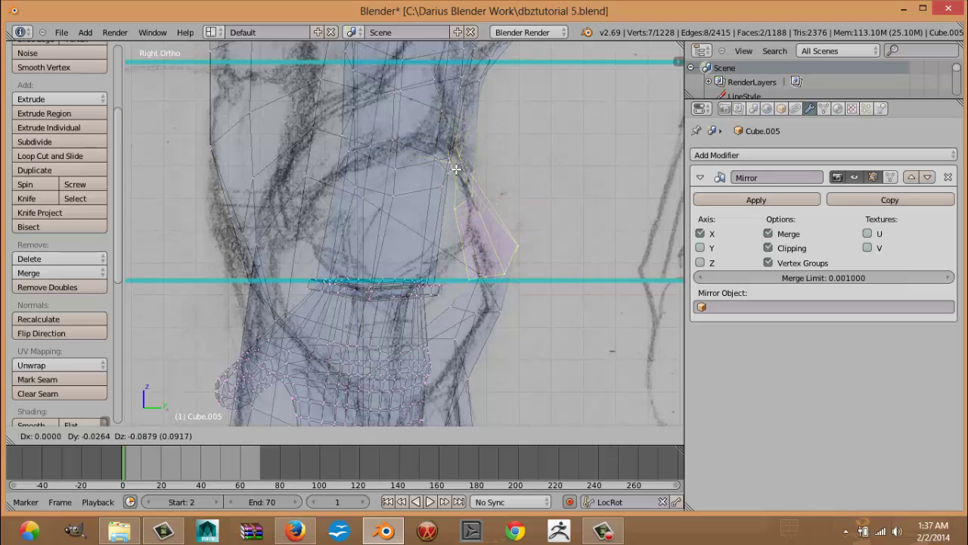
click(458, 168)
Step: Select the three lower vertices of that group and move them forward toward the sketched buttock contour
right_click(517, 246)
shift+right_click(502, 270)
shift+right_click(466, 271)
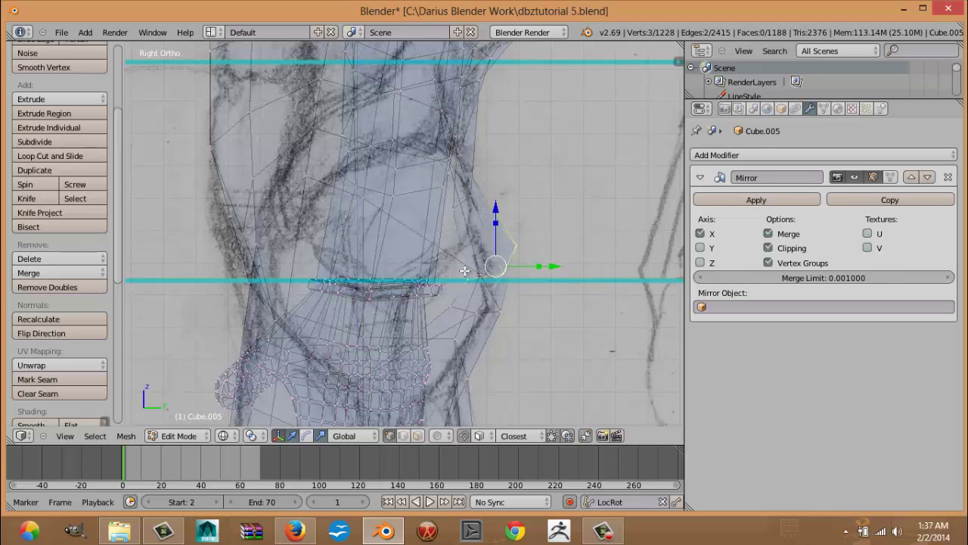
key(g)
click(538, 276)
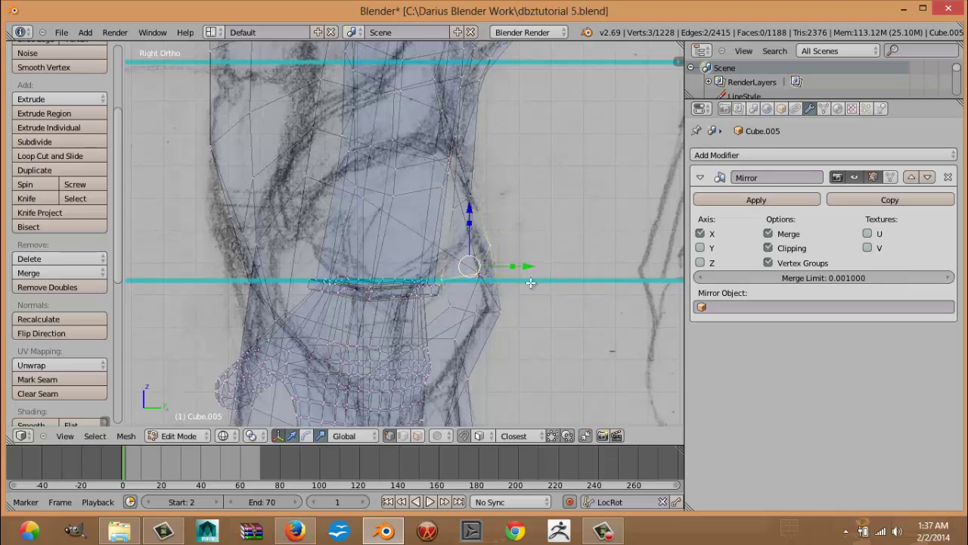
Step: Move the rearmost vertex of the lower buttock slightly forward onto the sketch line and return to solid display
right_click(501, 320)
key(g)
click(493, 319)
key(z)
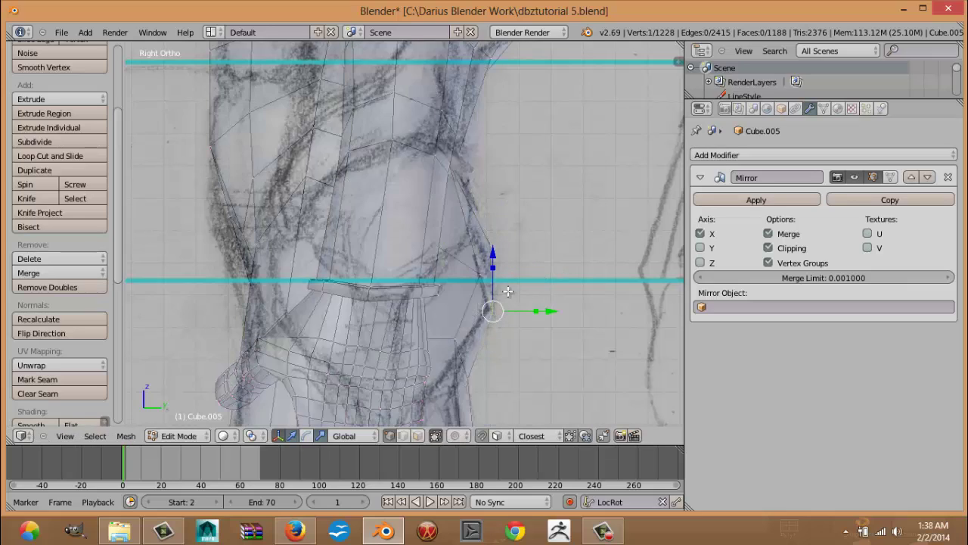
Step: From behind, move the vertex in the middle of the lower buttock downward to even out the topology
scroll(511, 285, down, 5)
middle_drag(473, 285, 384, 298)
key(Tab)
key(Tab)
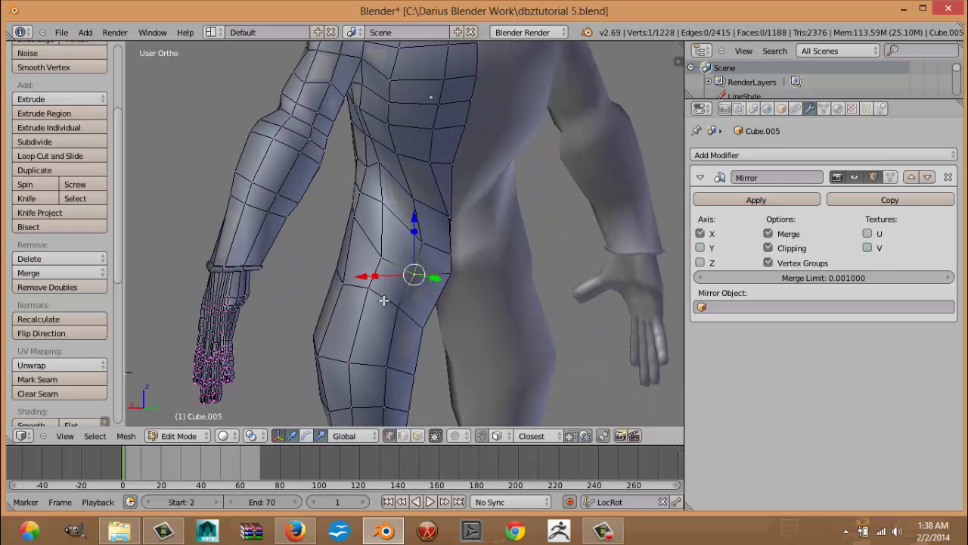
right_click(388, 300)
key(g)
click(406, 320)
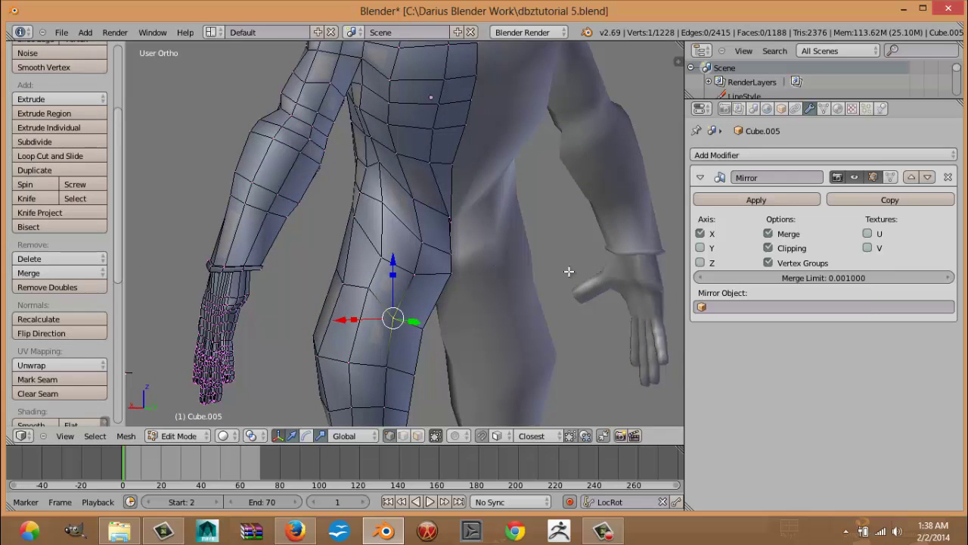
Step: Reposition two vertices on the upper buttock, one on its outer side and one nearer the centre line
right_click(374, 258)
key(g)
click(399, 281)
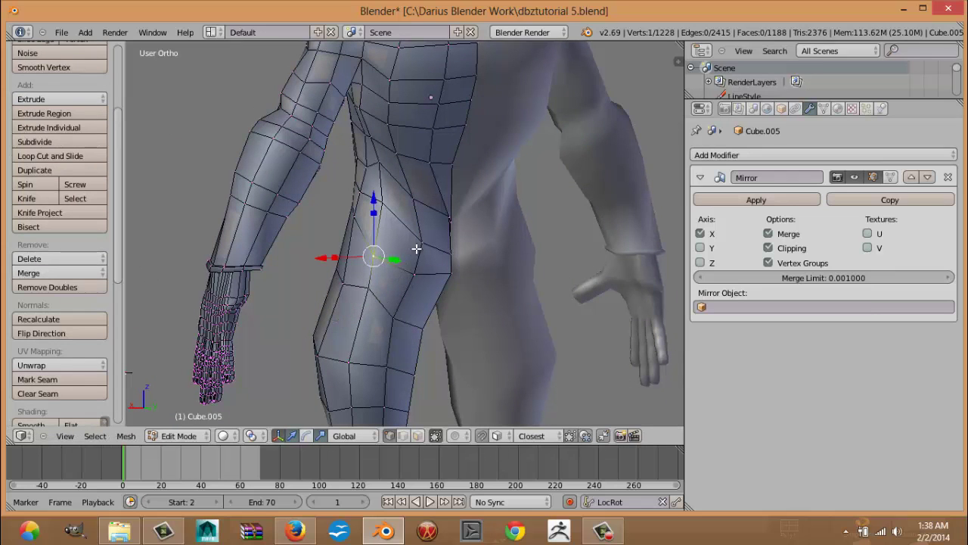
right_click(417, 249)
key(g)
click(426, 263)
Step: Select the nine vertices enclosing the four faces in the middle of the buttock, leaving out the centre-line, upper and inner-thigh vertices
middle_drag(448, 275, 417, 276)
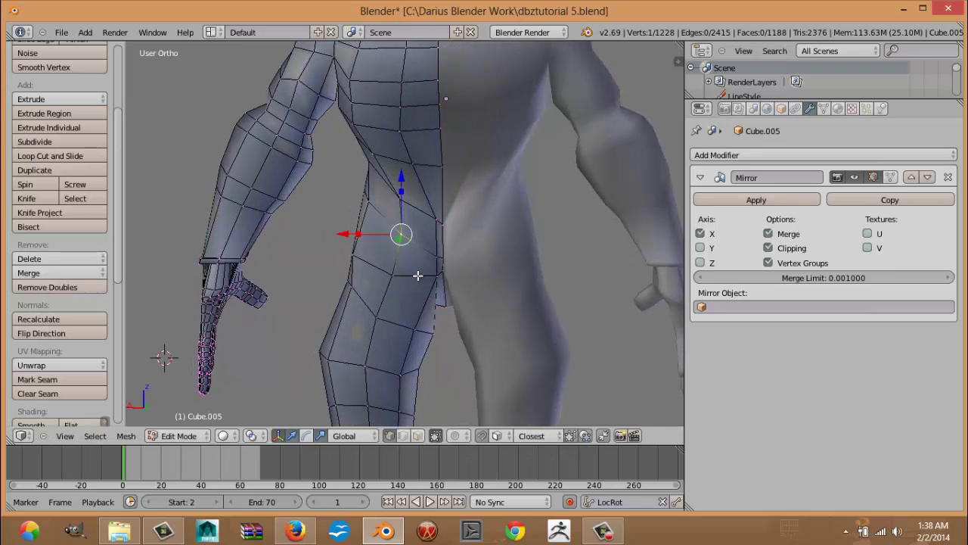
shift+right_click(435, 253)
shift+right_click(435, 226)
shift+right_click(397, 210)
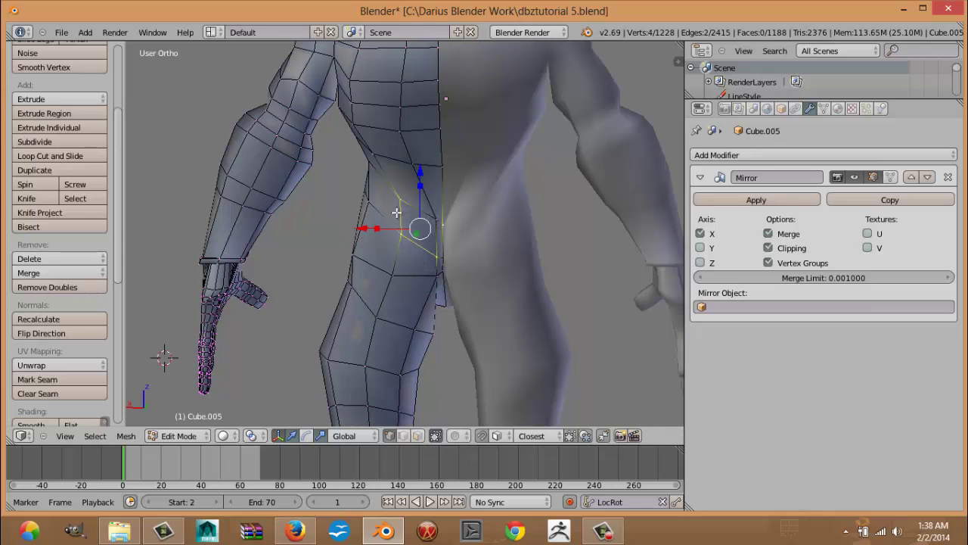
shift+right_click(412, 214)
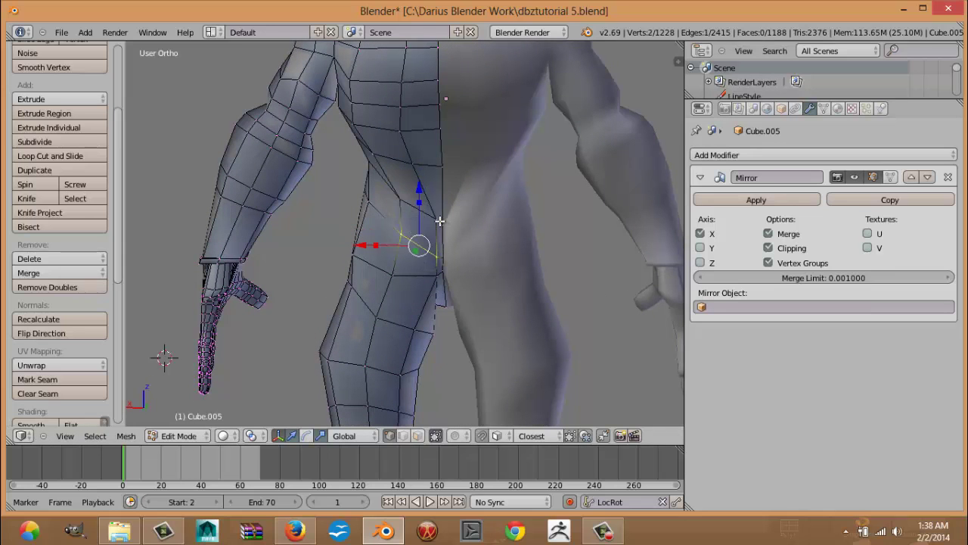
shift+right_click(432, 276)
shift+right_click(432, 331)
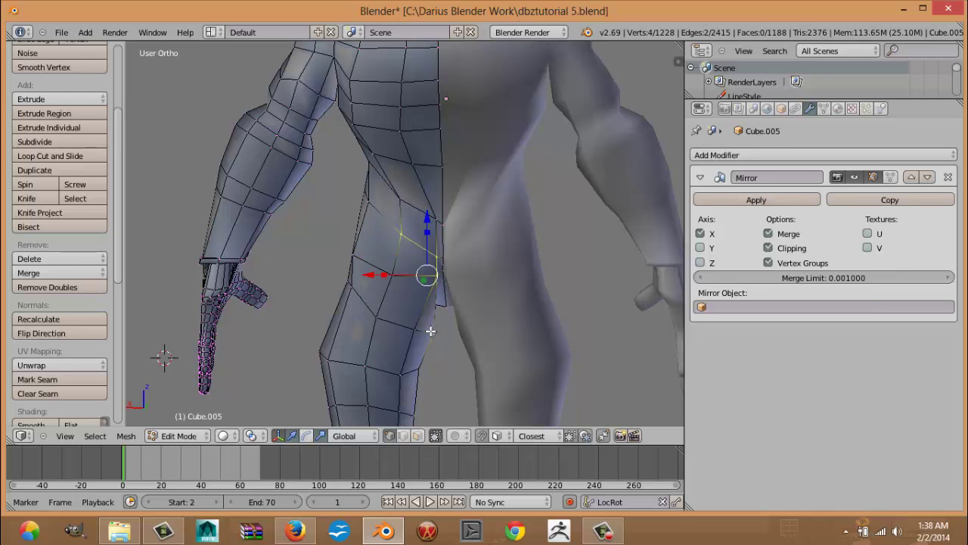
shift+right_click(409, 325)
middle_drag(423, 320, 391, 298)
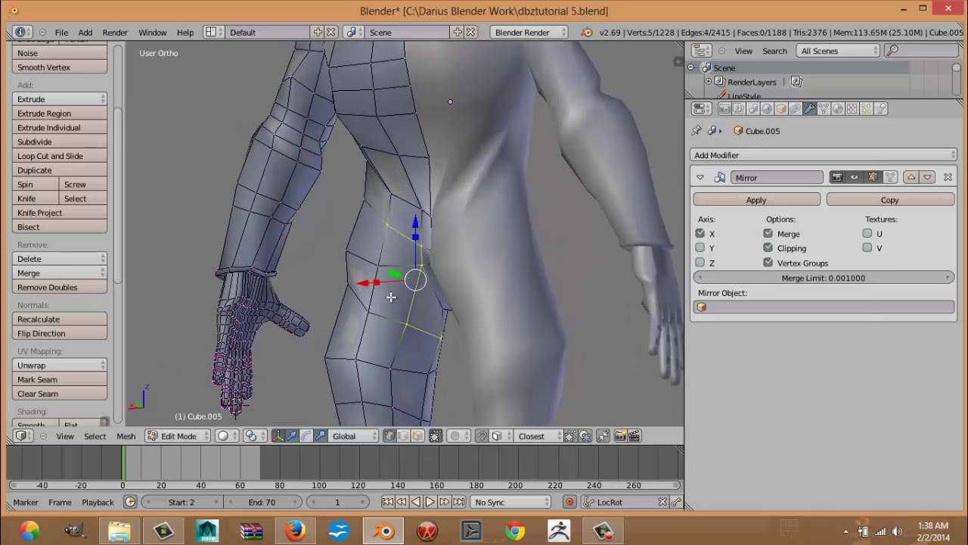
shift+right_click(439, 335)
shift+right_click(366, 305)
shift+right_click(352, 288)
shift+right_click(351, 248)
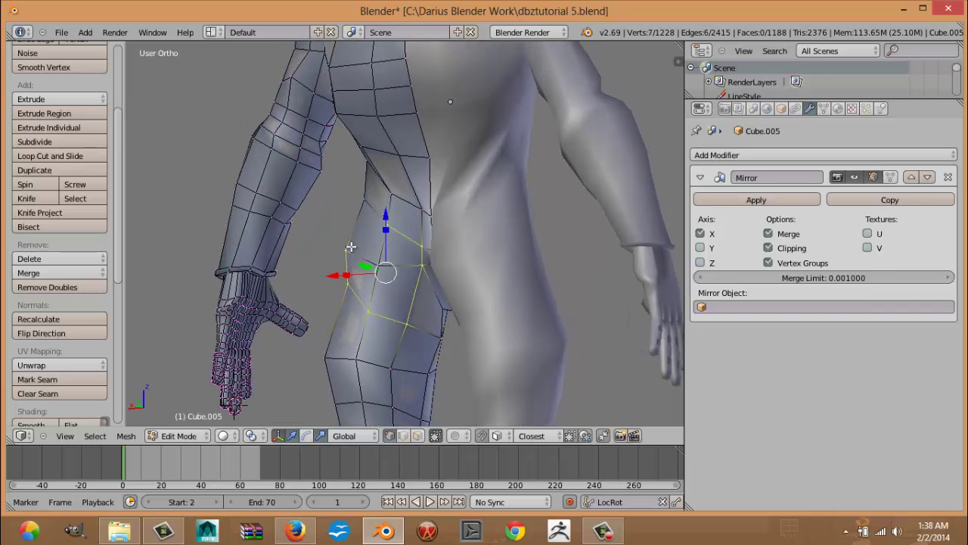
shift+right_click(368, 215)
shift+right_click(380, 265)
middle_drag(384, 270, 462, 290)
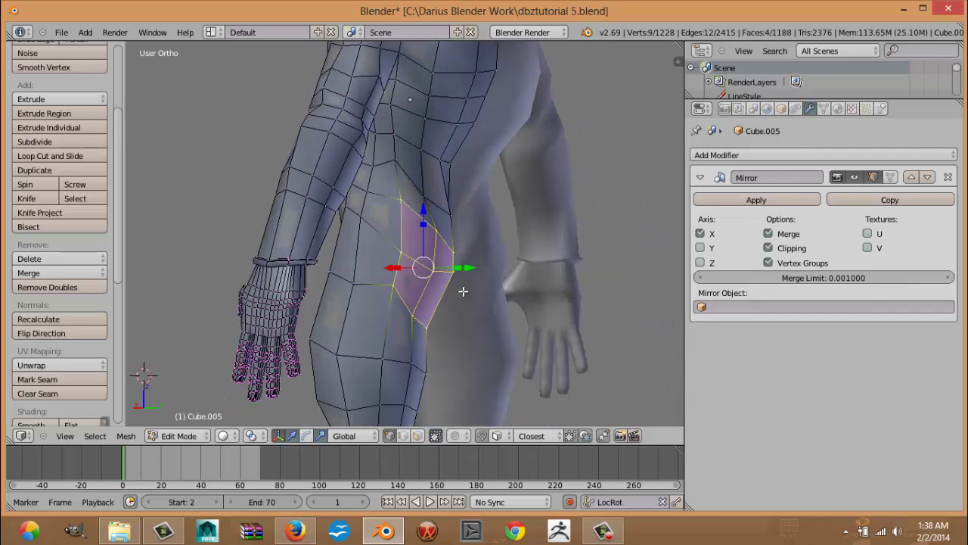
Step: Extrude the four selected buttock faces slightly outward, scale them down a little, and check the shape from the side
key(e)
click(416, 307)
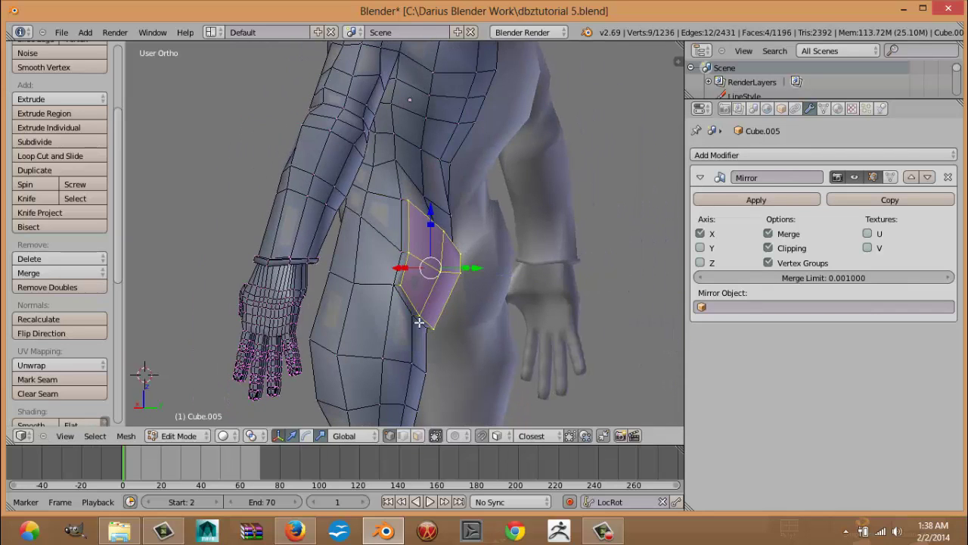
key(s)
click(421, 315)
key(Tab)
middle_drag(398, 310, 488, 300)
key(Tab)
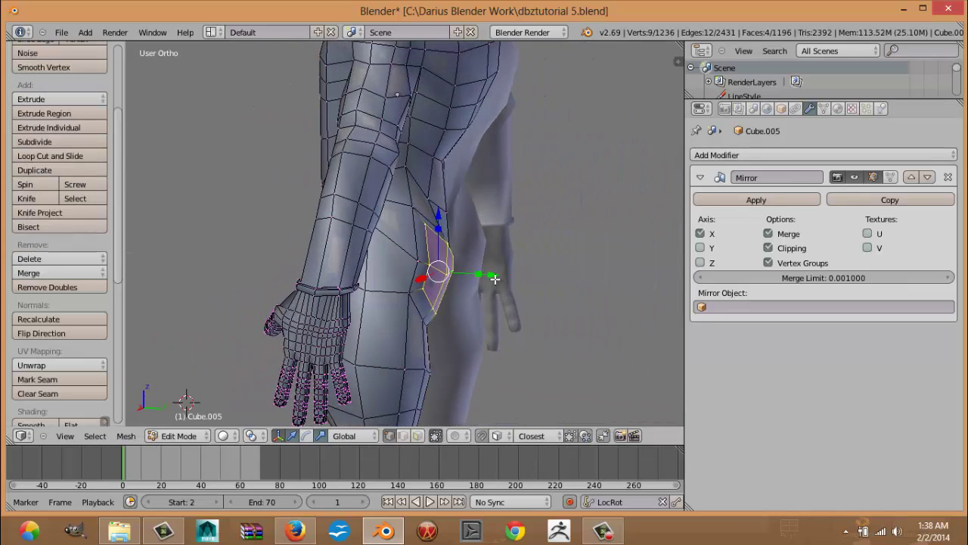
Step: Nudge the extruded buttock faces along the Y axis and scale them once more from behind
drag(495, 279, 496, 280)
key(Tab)
middle_drag(490, 284, 379, 270)
key(Tab)
key(s)
click(423, 344)
Step: Return to Object Mode and compare the whole body with the reference sketch in the front view
key(Tab)
scroll(433, 300, down, 4)
scroll(426, 301, down, 2)
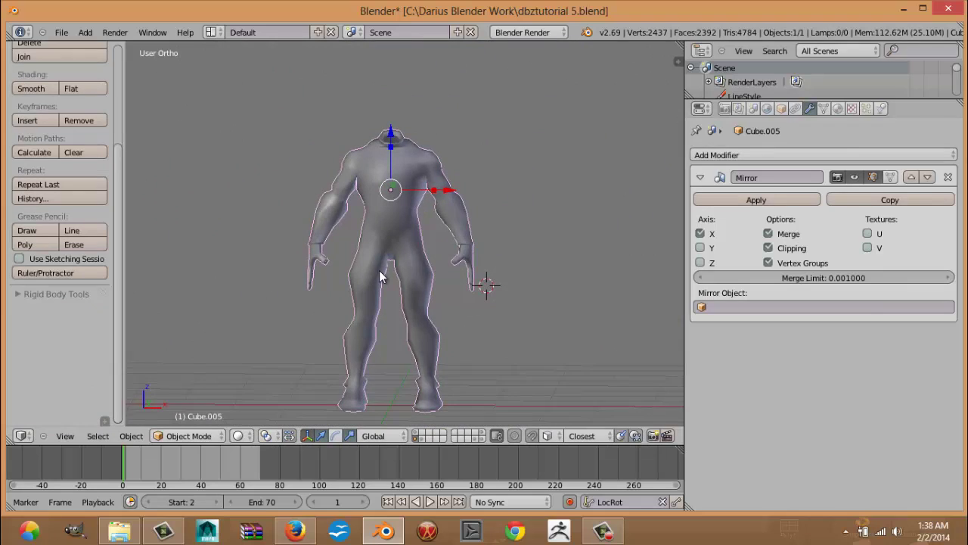
key(KP_1)
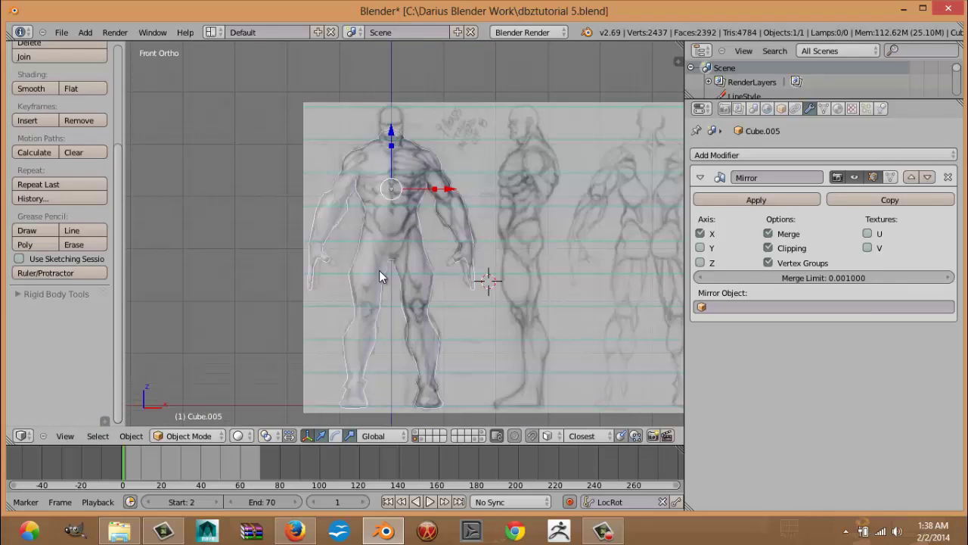